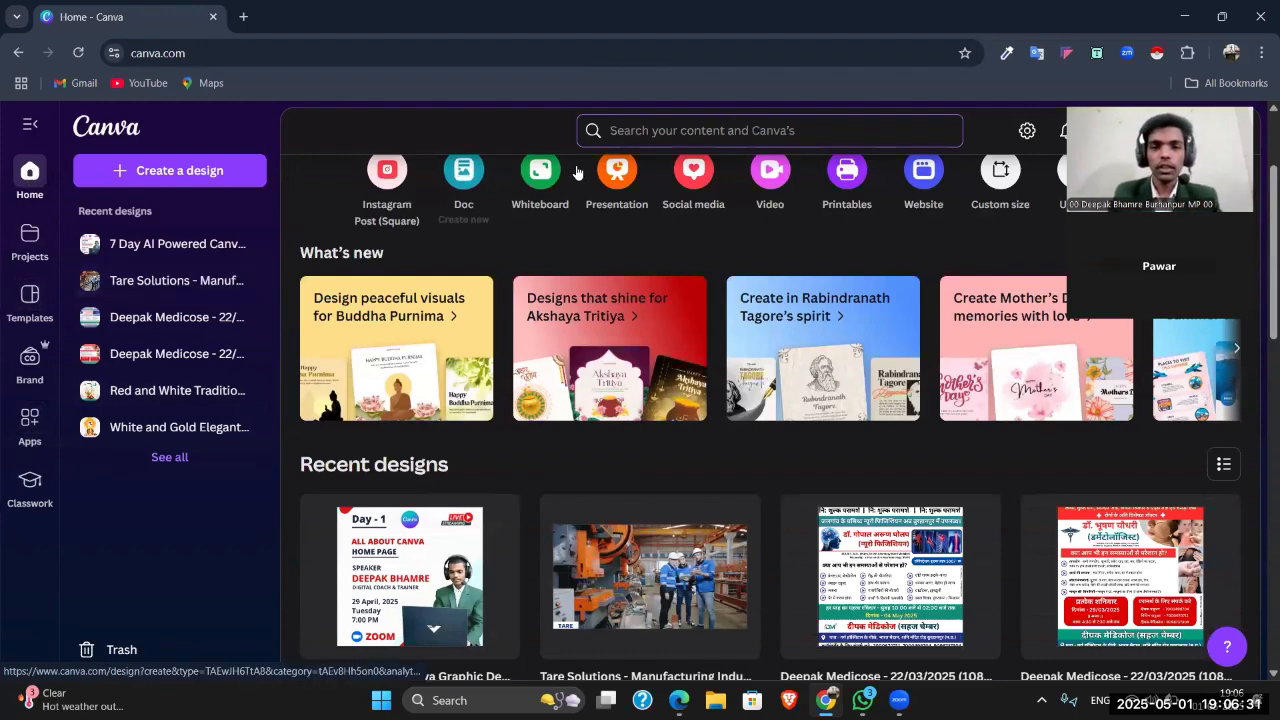
{"action": "left_click", "coordinate": [652, 130]}
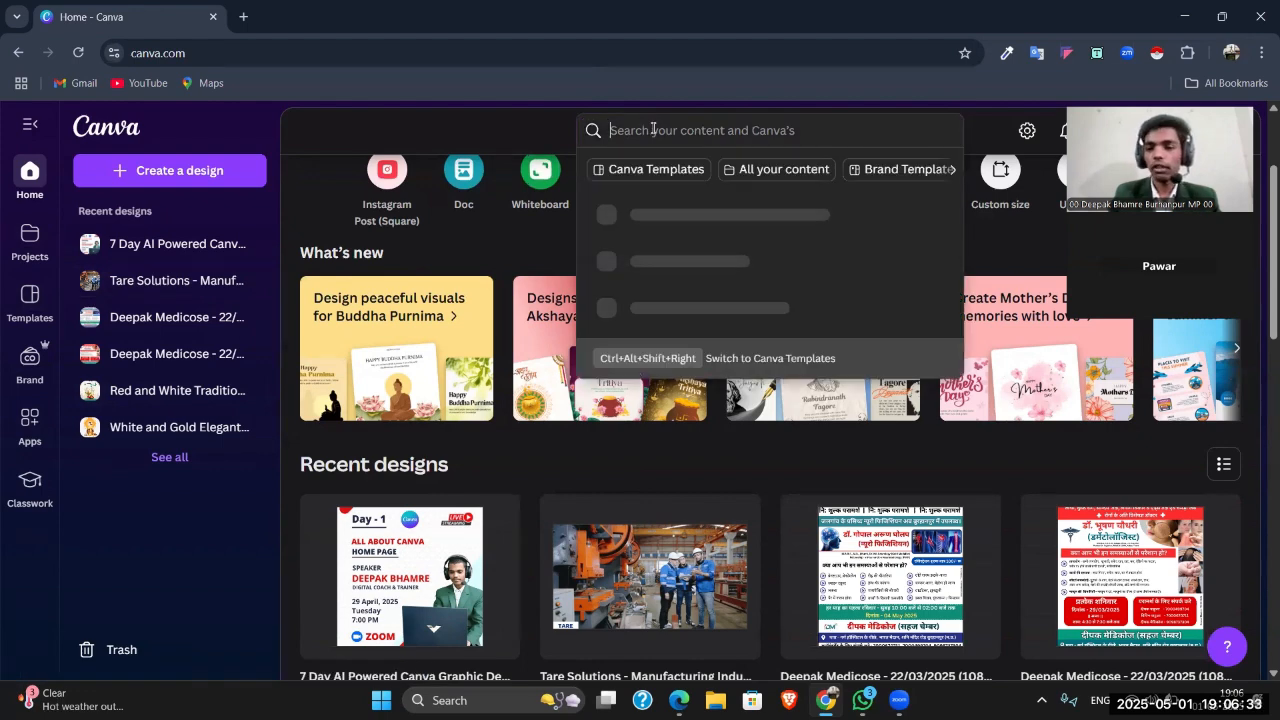
{"action": "left_click", "coordinate": [462, 116]}
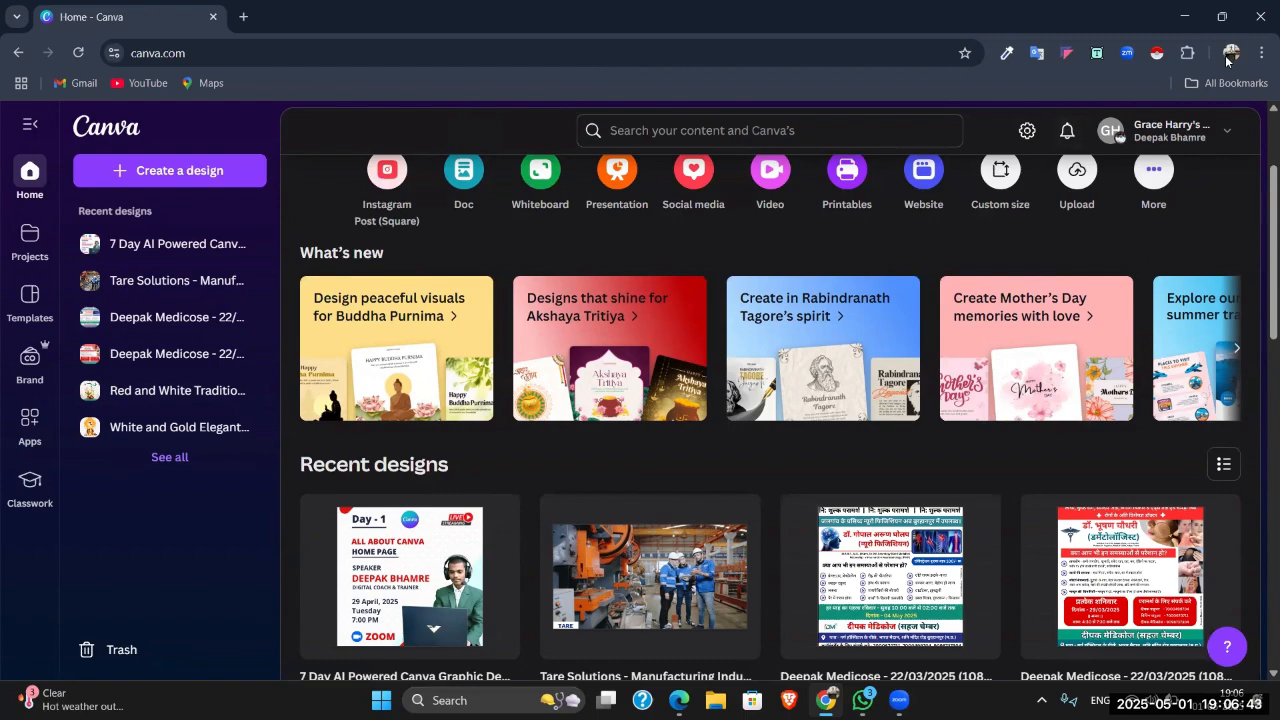
{"action": "scroll", "coordinate": [621, 438], "scroll_direction": "up", "scroll_amount": 2}
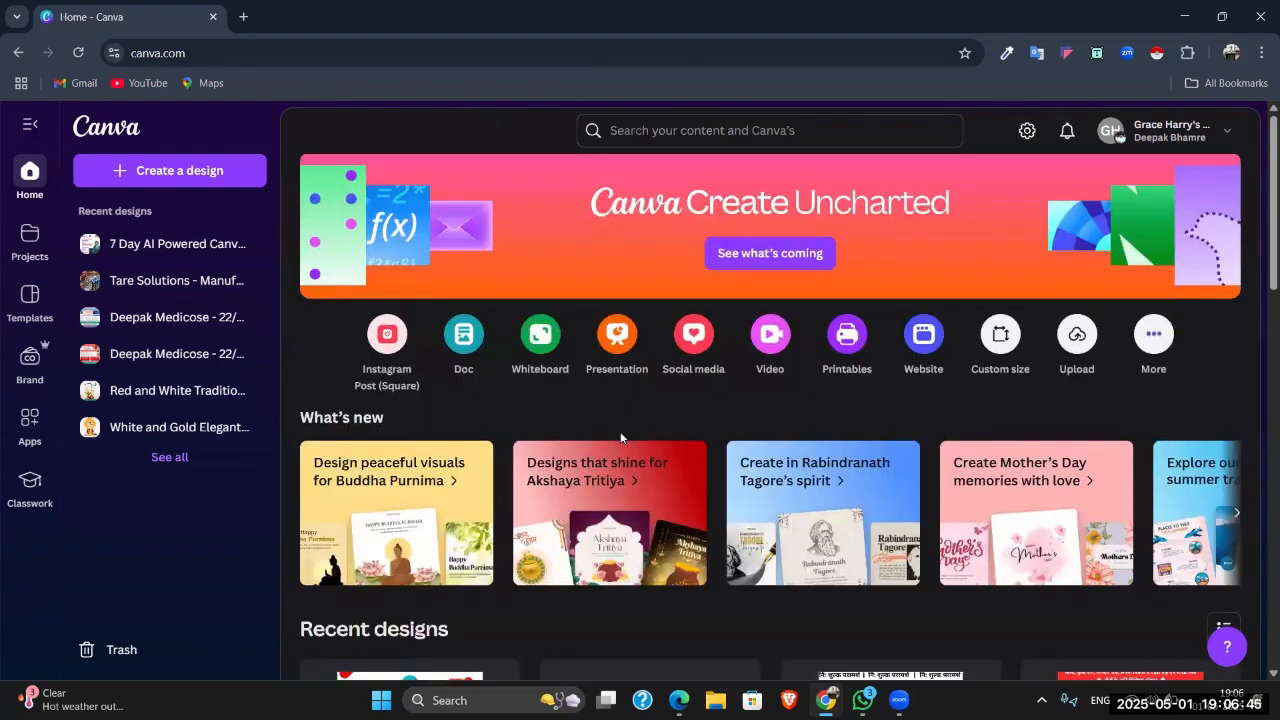
{"action": "scroll", "coordinate": [621, 438], "scroll_direction": "down", "scroll_amount": 1}
{"action": "scroll", "coordinate": [621, 438], "scroll_direction": "up", "scroll_amount": 1}
{"action": "scroll", "coordinate": [621, 438], "scroll_direction": "down", "scroll_amount": 1}
{"action": "scroll", "coordinate": [653, 264], "scroll_direction": "up", "scroll_amount": 1}
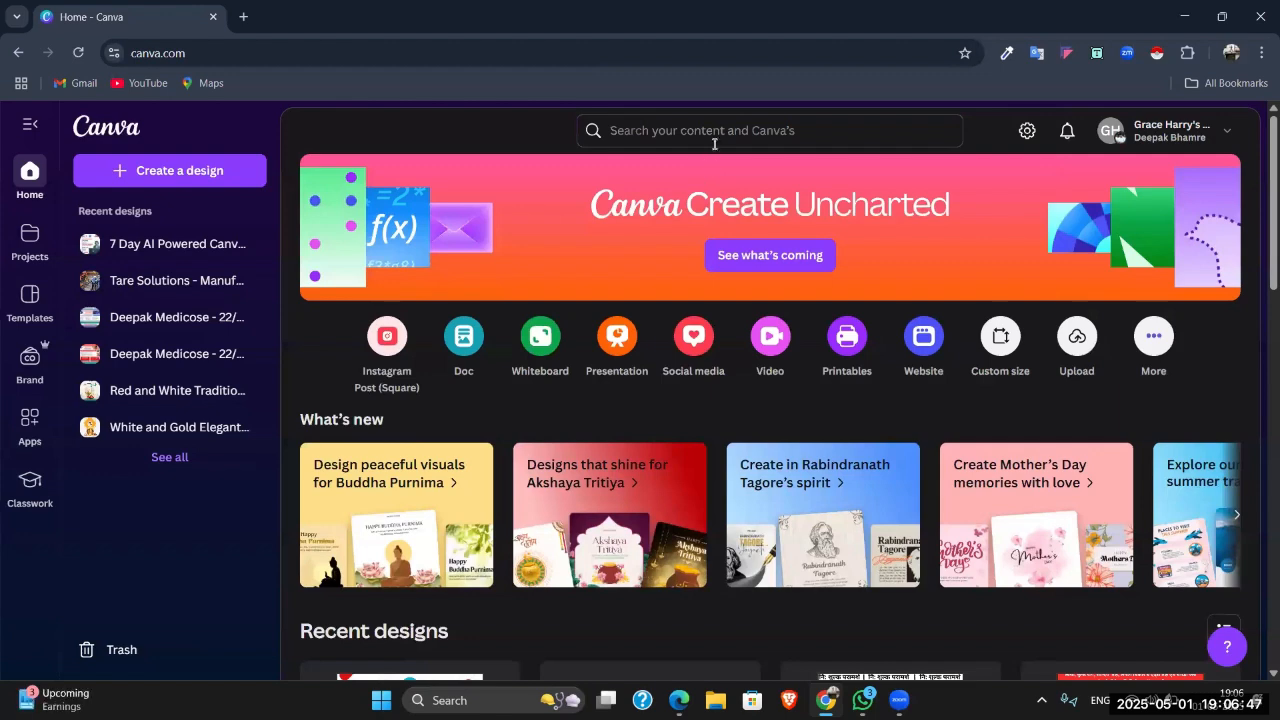
Step: Search all content and templates for "digital marketing instagram post"
{"action": "left_click", "coordinate": [717, 133]}
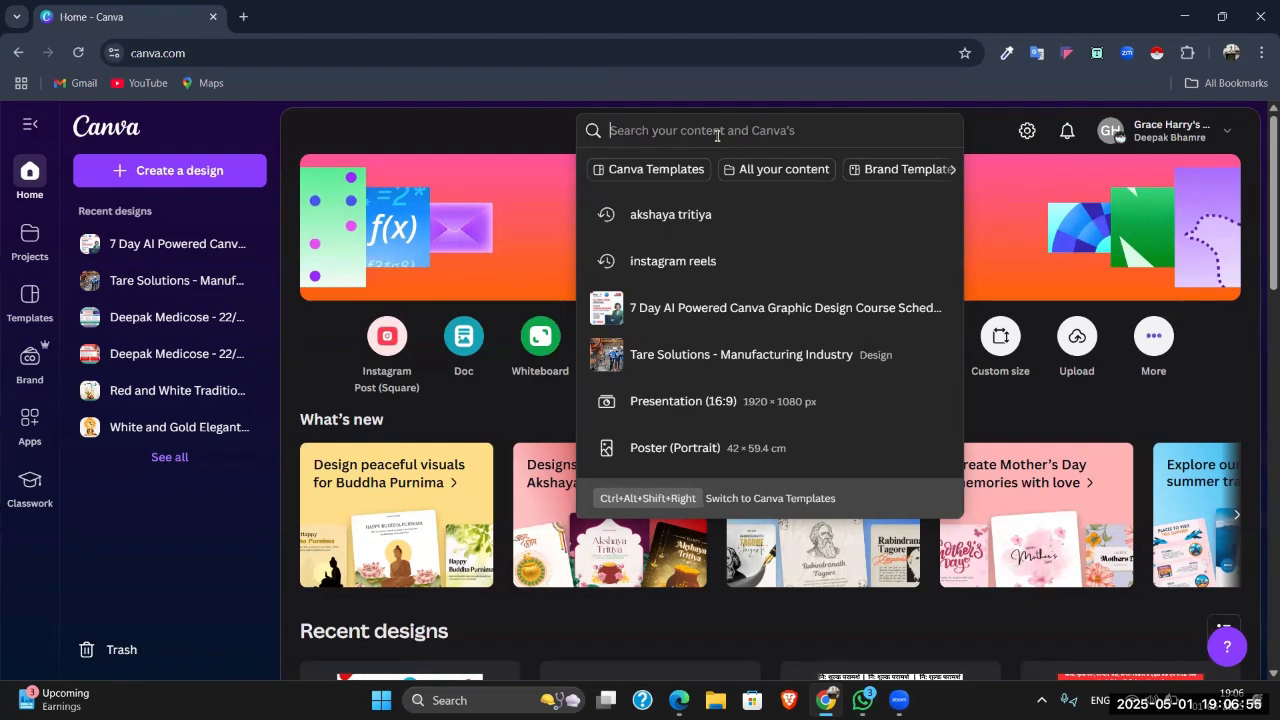
{"action": "type", "text": "dig"}
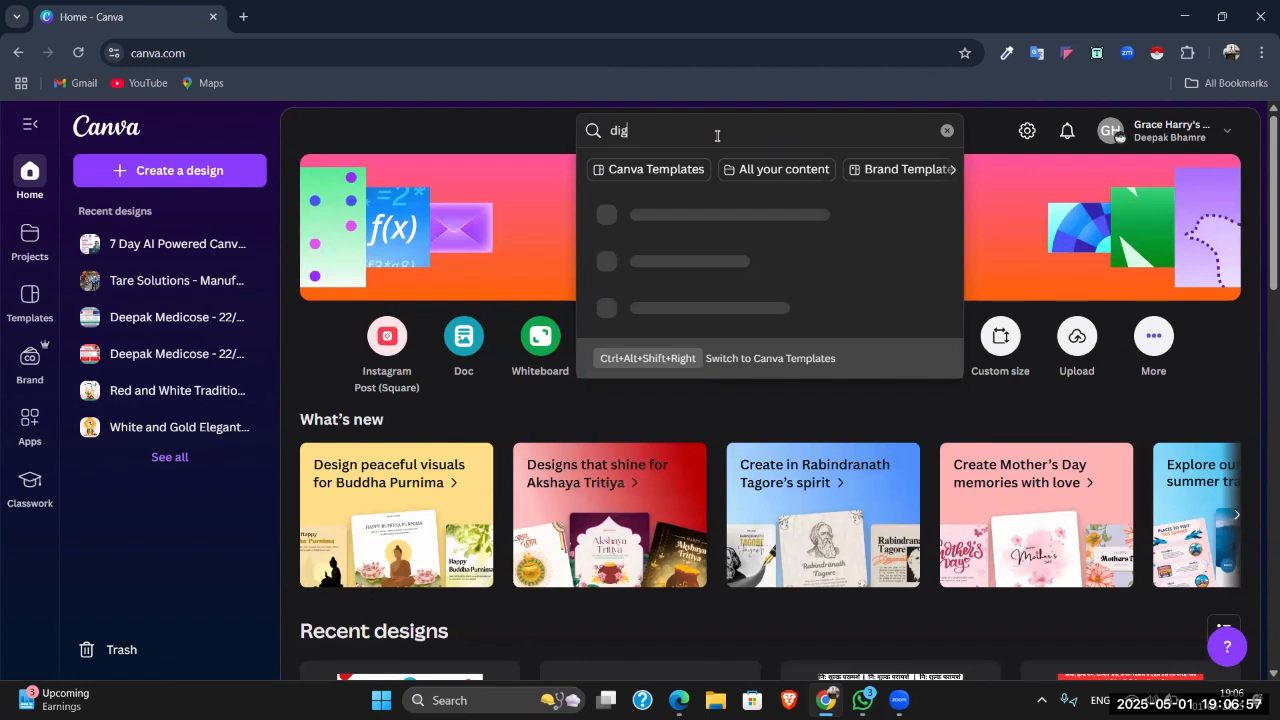
{"action": "type", "text": "ital mar"}
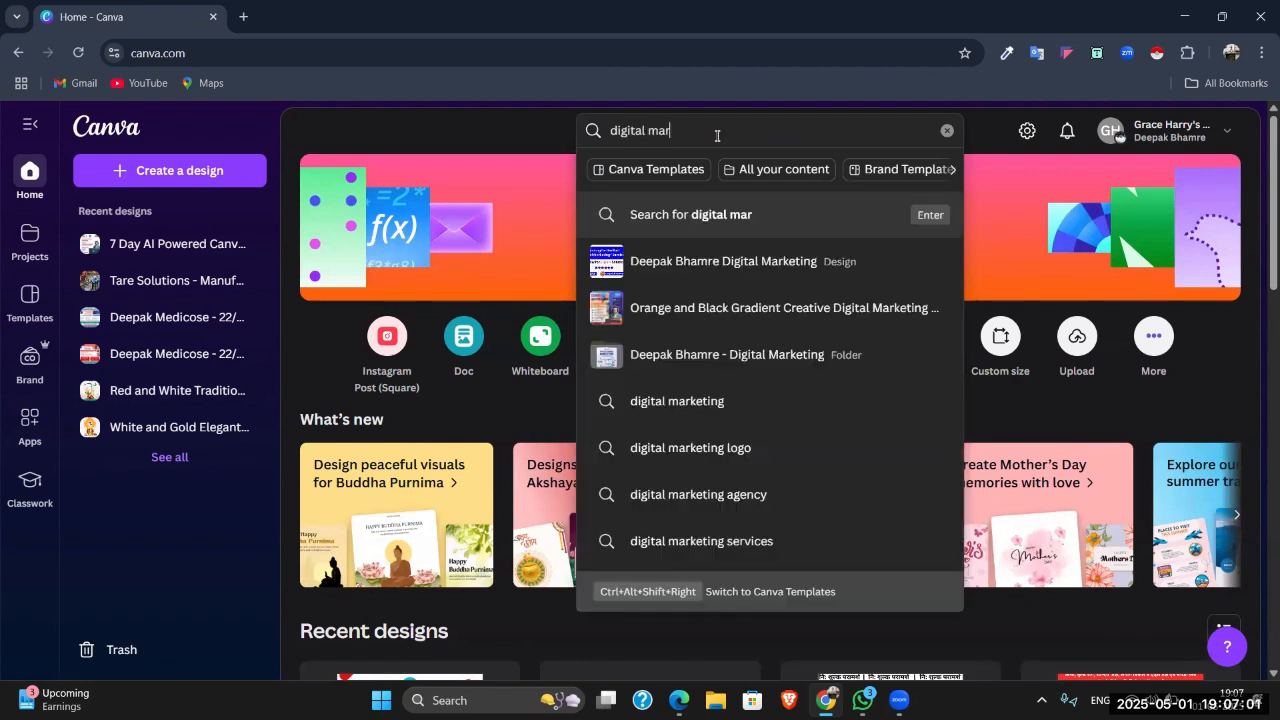
{"action": "type", "text": "keting"}
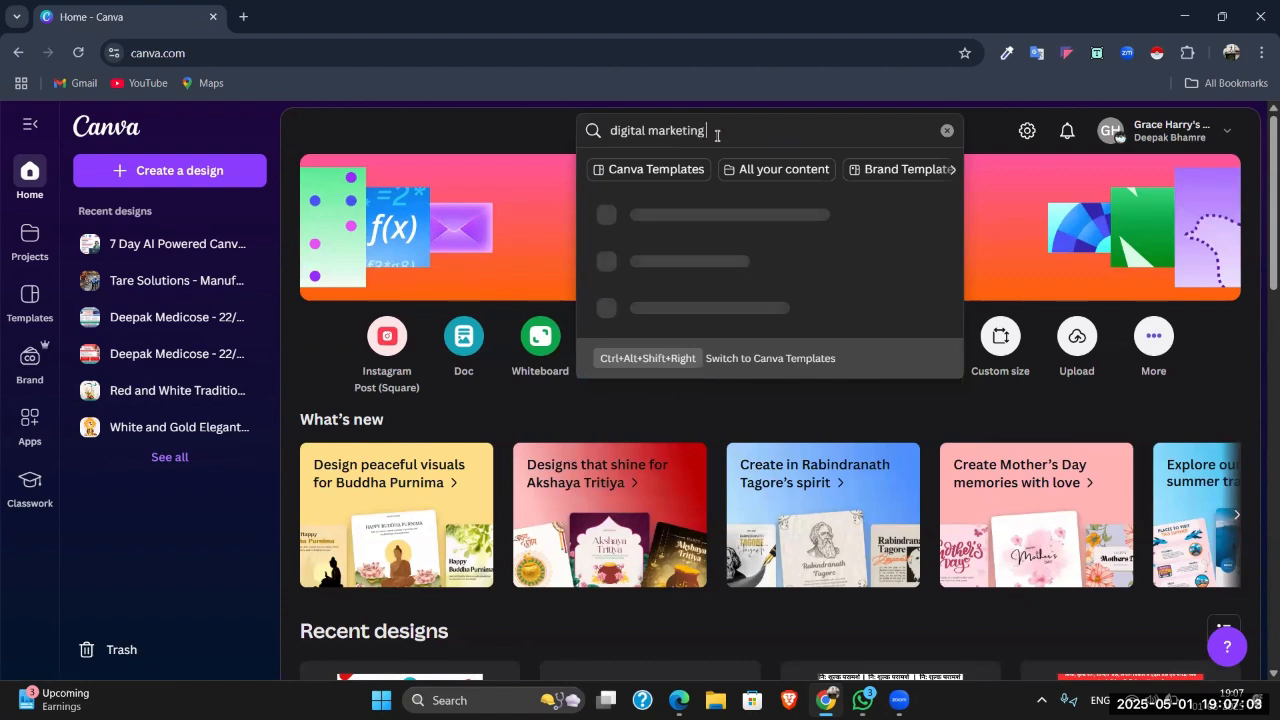
{"action": "type", "text": " instagram post"}
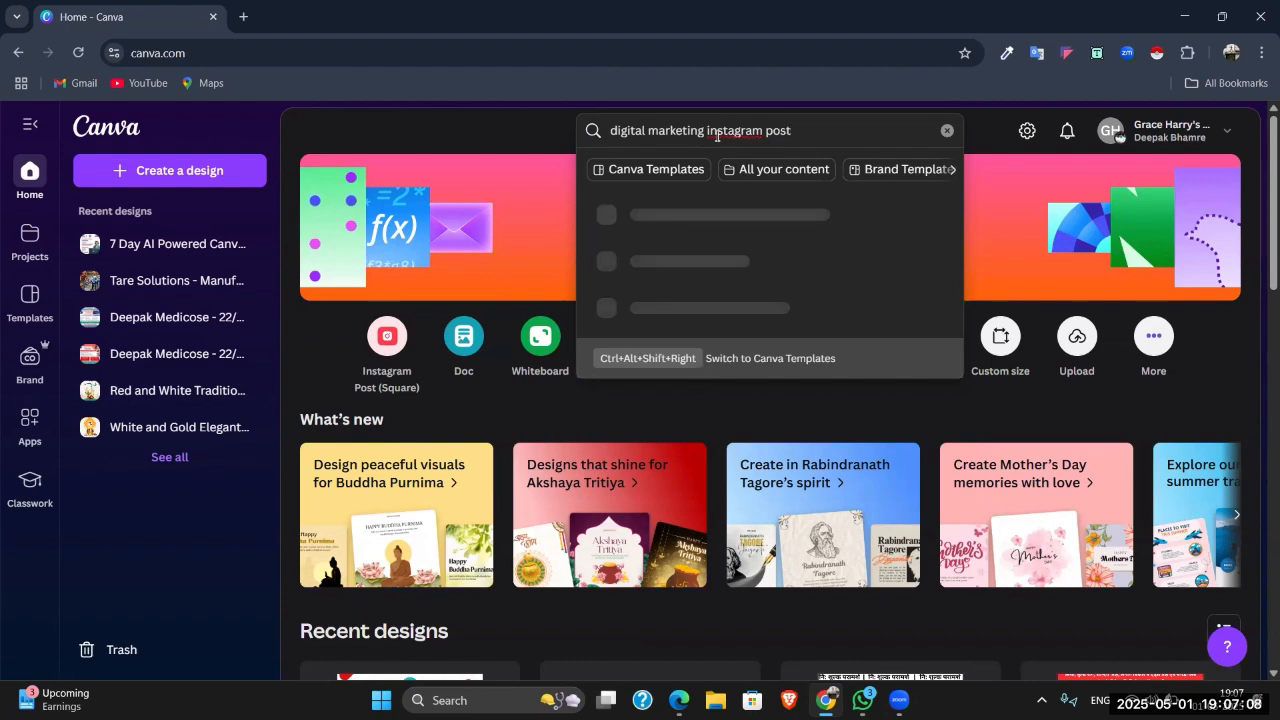
{"action": "key", "text": "Return"}
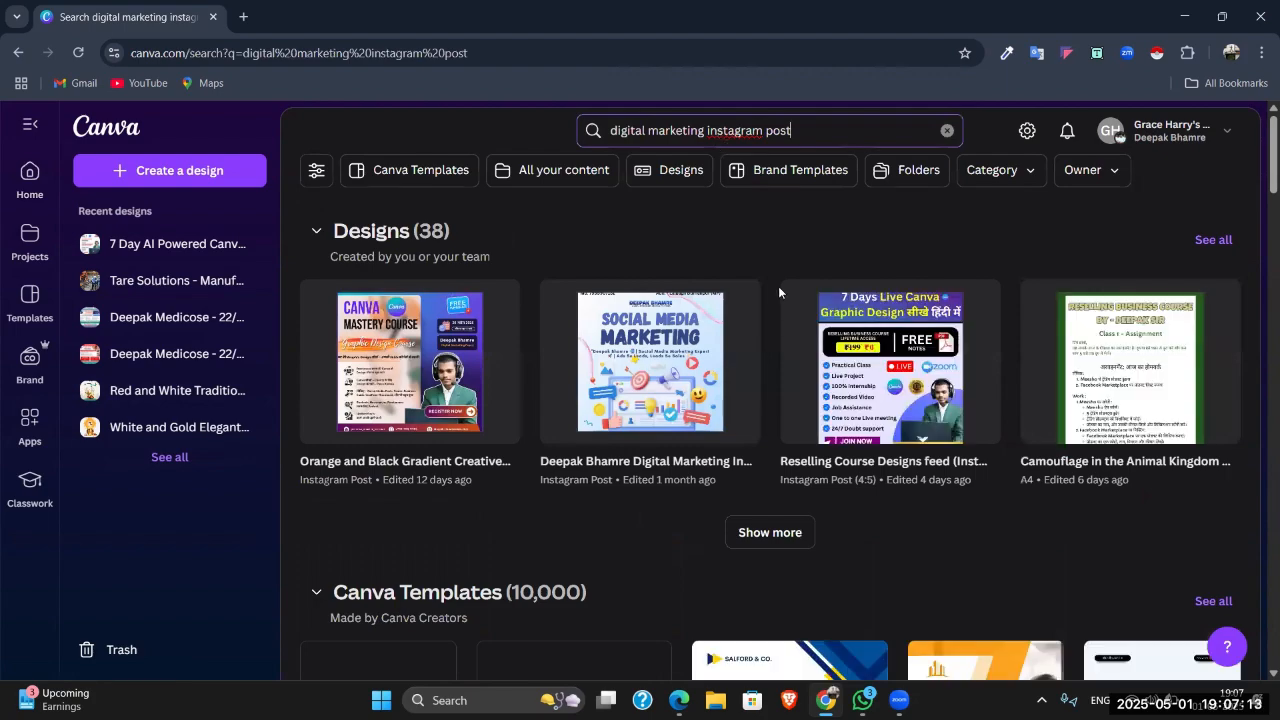
Step: Examine the Canva templates among the search results for a suitable digital marketing Instagram post design
{"action": "scroll", "coordinate": [786, 358], "scroll_direction": "down", "scroll_amount": 2}
{"action": "scroll", "coordinate": [786, 357], "scroll_direction": "down", "scroll_amount": 5}
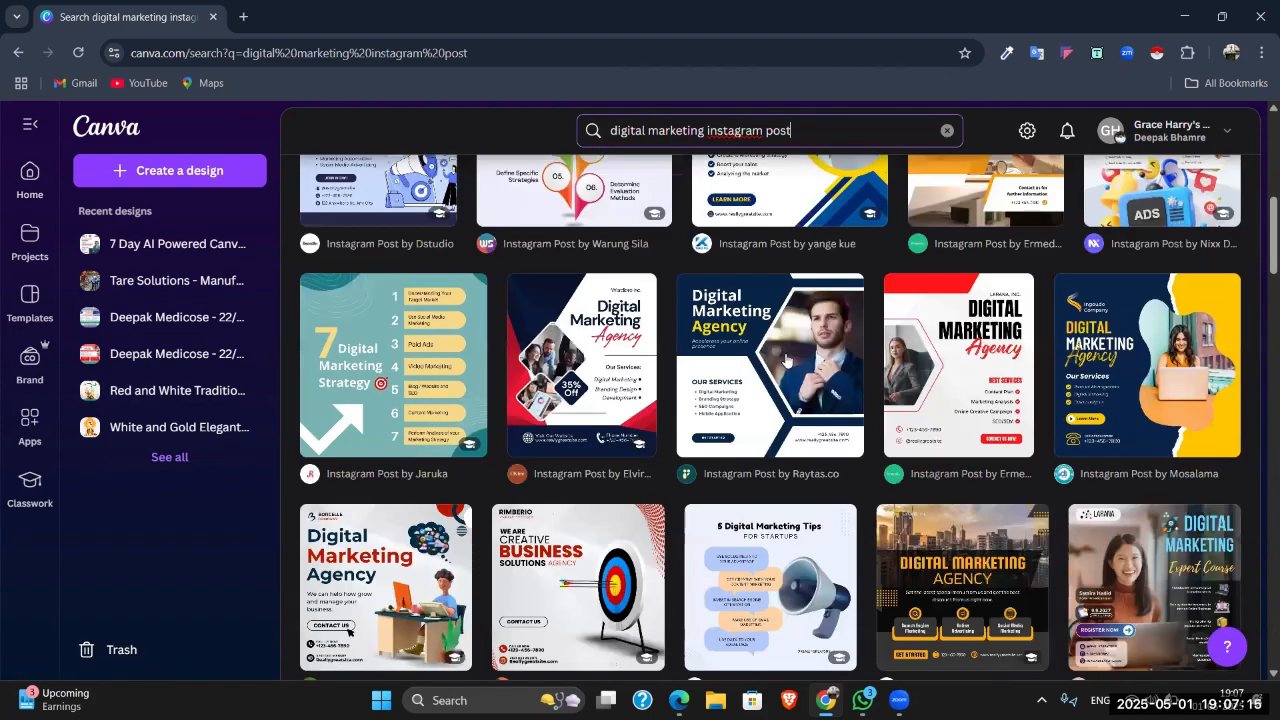
{"action": "scroll", "coordinate": [786, 360], "scroll_direction": "up", "scroll_amount": 2}
{"action": "scroll", "coordinate": [786, 360], "scroll_direction": "down", "scroll_amount": 3}
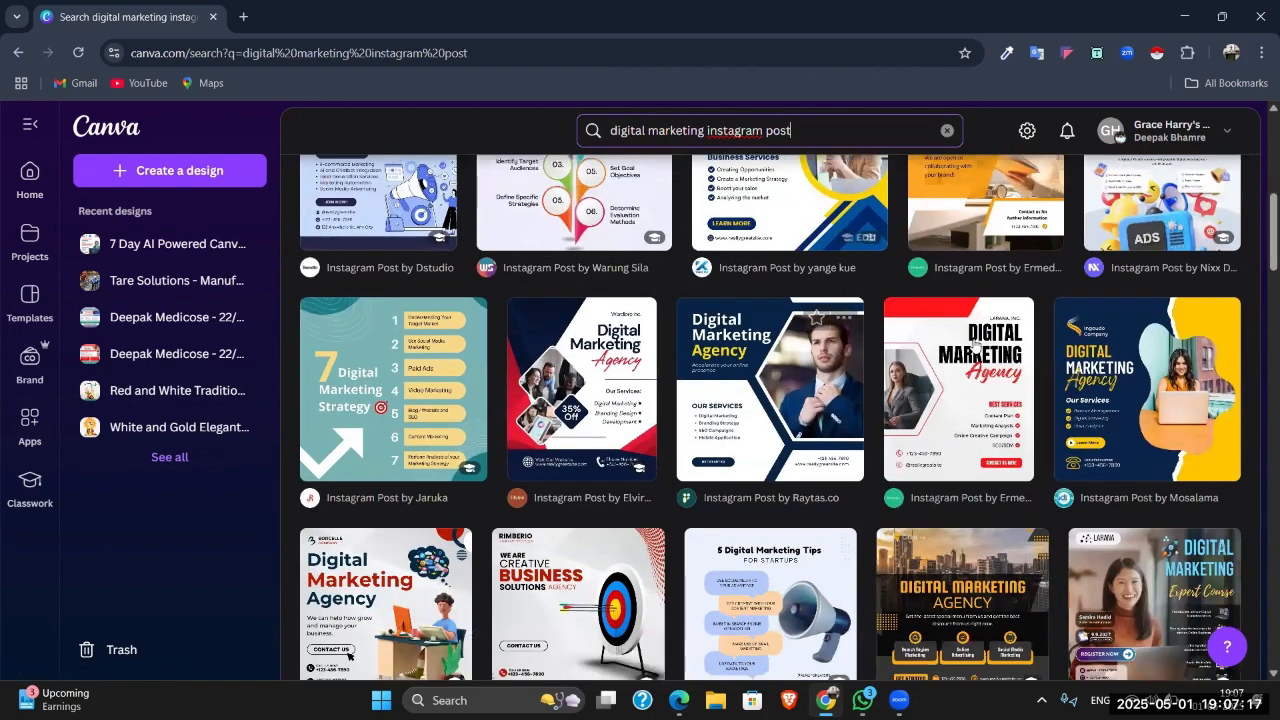
{"action": "scroll", "coordinate": [786, 363], "scroll_direction": "up", "scroll_amount": 1}
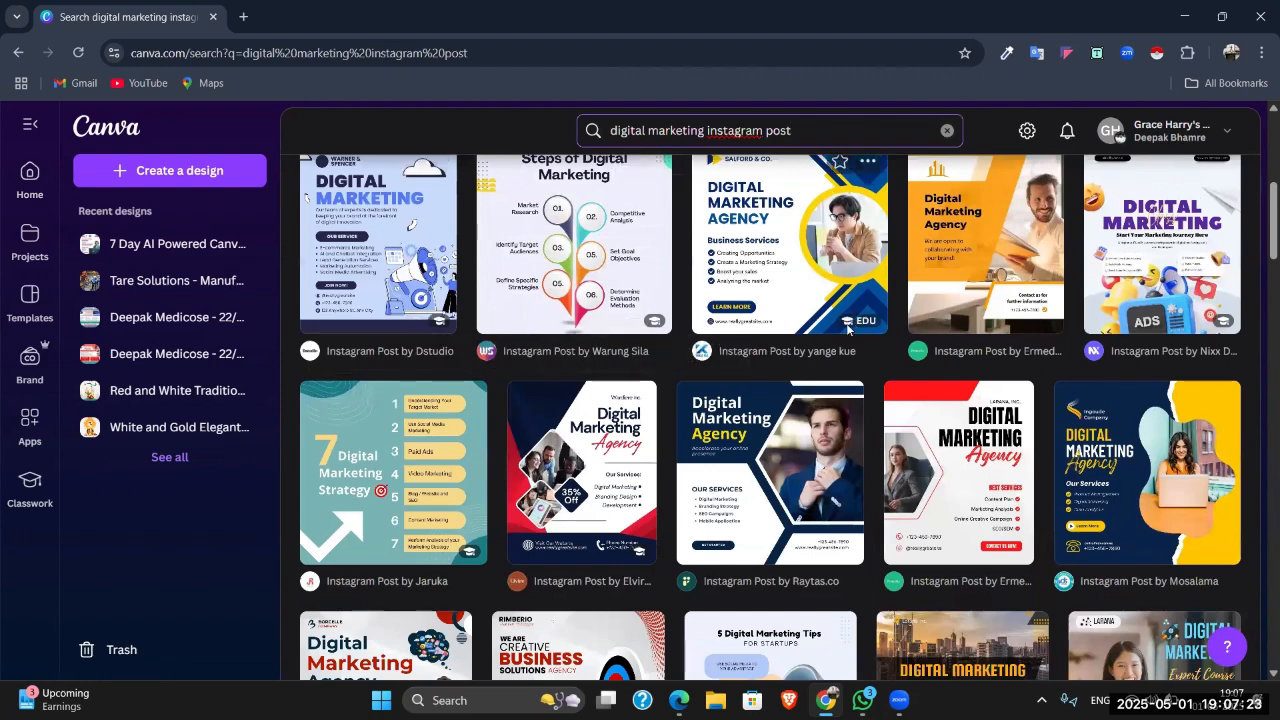
{"action": "scroll", "coordinate": [719, 446], "scroll_direction": "down", "scroll_amount": 3}
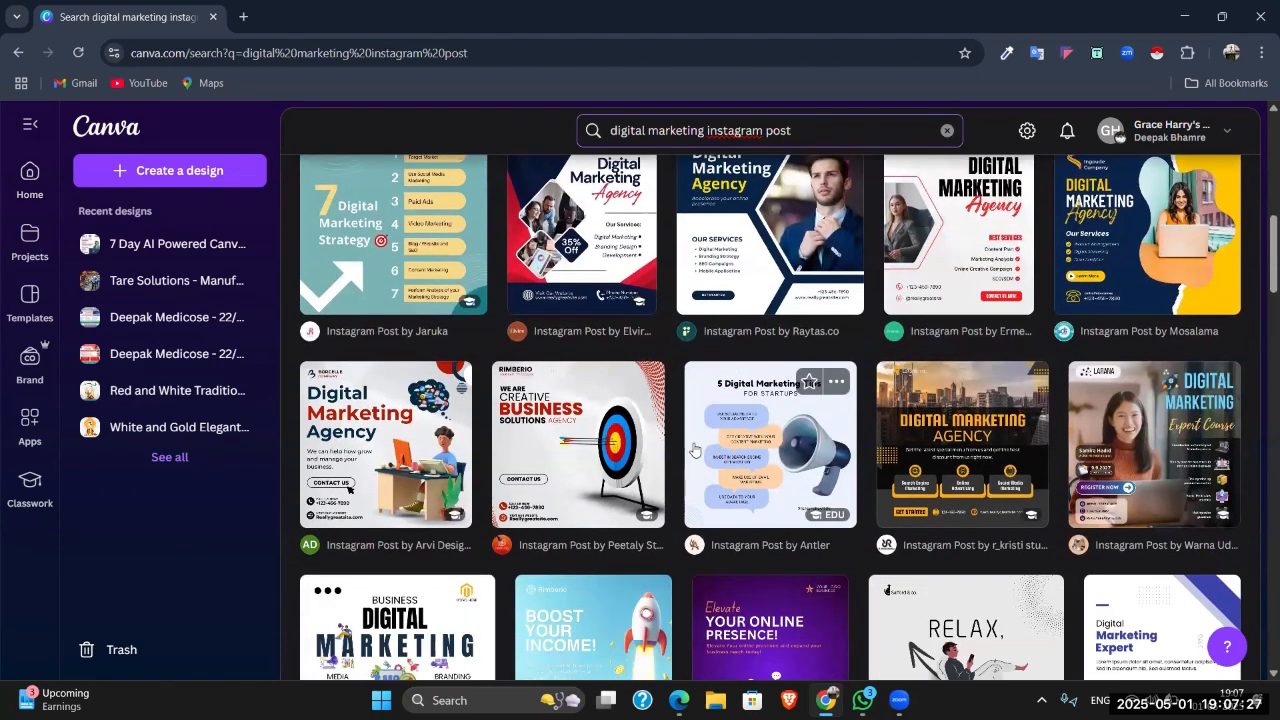
{"action": "scroll", "coordinate": [700, 450], "scroll_direction": "down", "scroll_amount": 2}
{"action": "scroll", "coordinate": [398, 435], "scroll_direction": "down", "scroll_amount": 5}
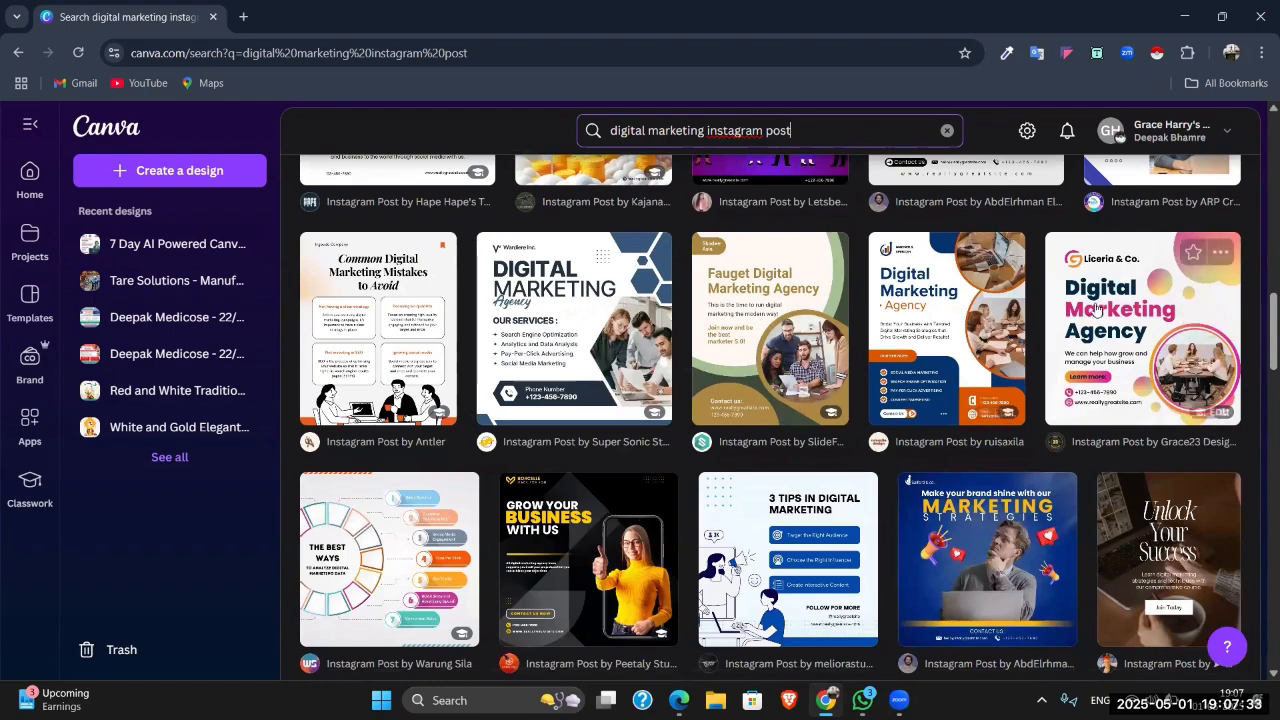
{"action": "scroll", "coordinate": [819, 396], "scroll_direction": "down", "scroll_amount": 5}
{"action": "scroll", "coordinate": [819, 396], "scroll_direction": "down", "scroll_amount": 4}
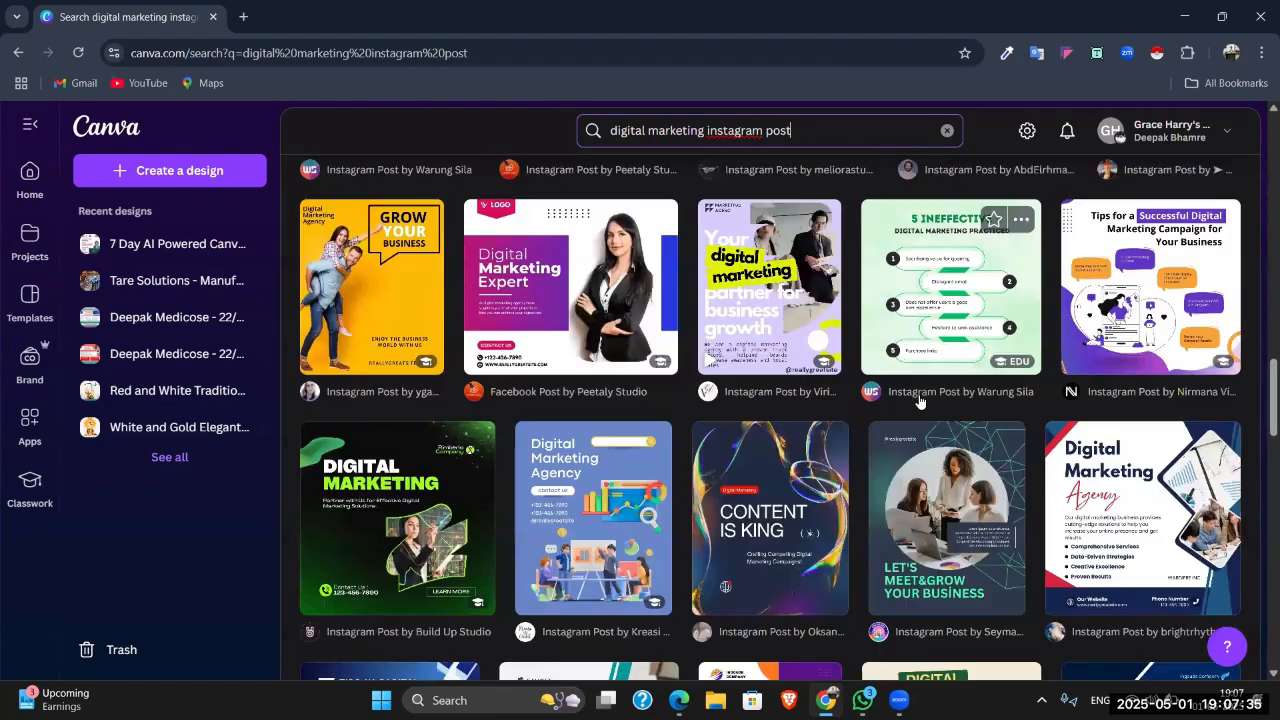
{"action": "scroll", "coordinate": [936, 411], "scroll_direction": "up", "scroll_amount": 9}
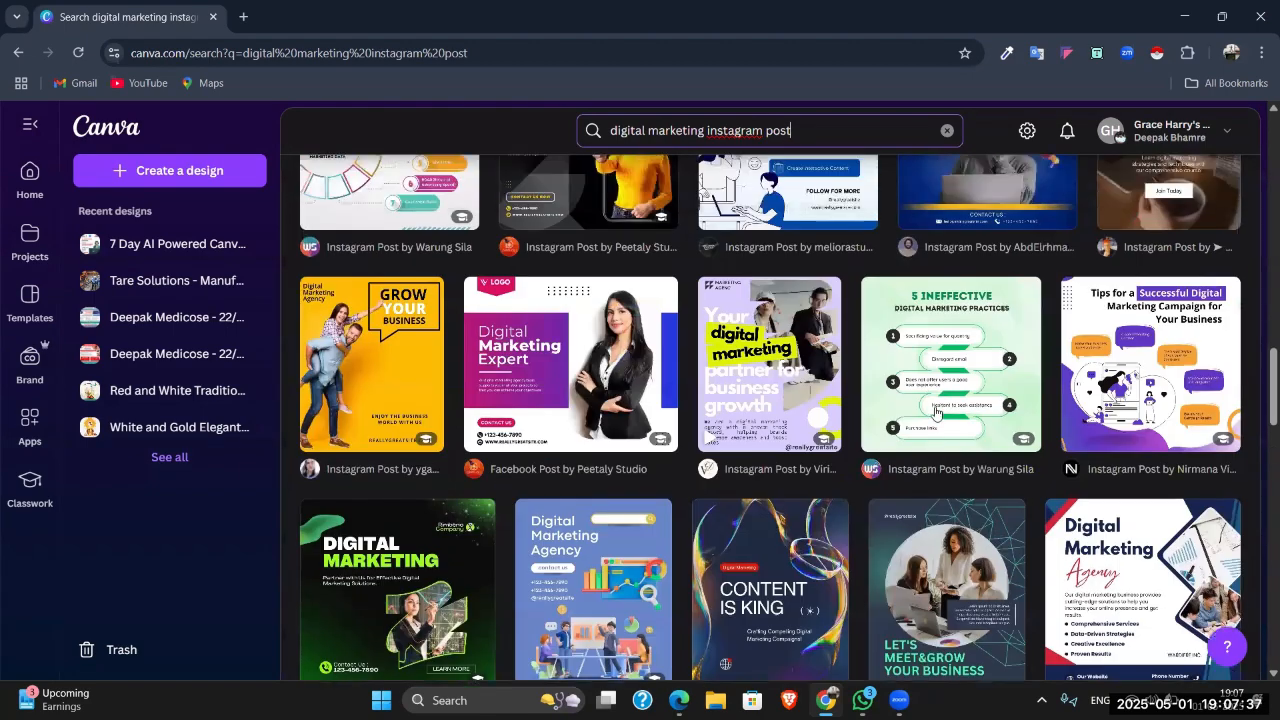
{"action": "scroll", "coordinate": [1010, 408], "scroll_direction": "up", "scroll_amount": 5}
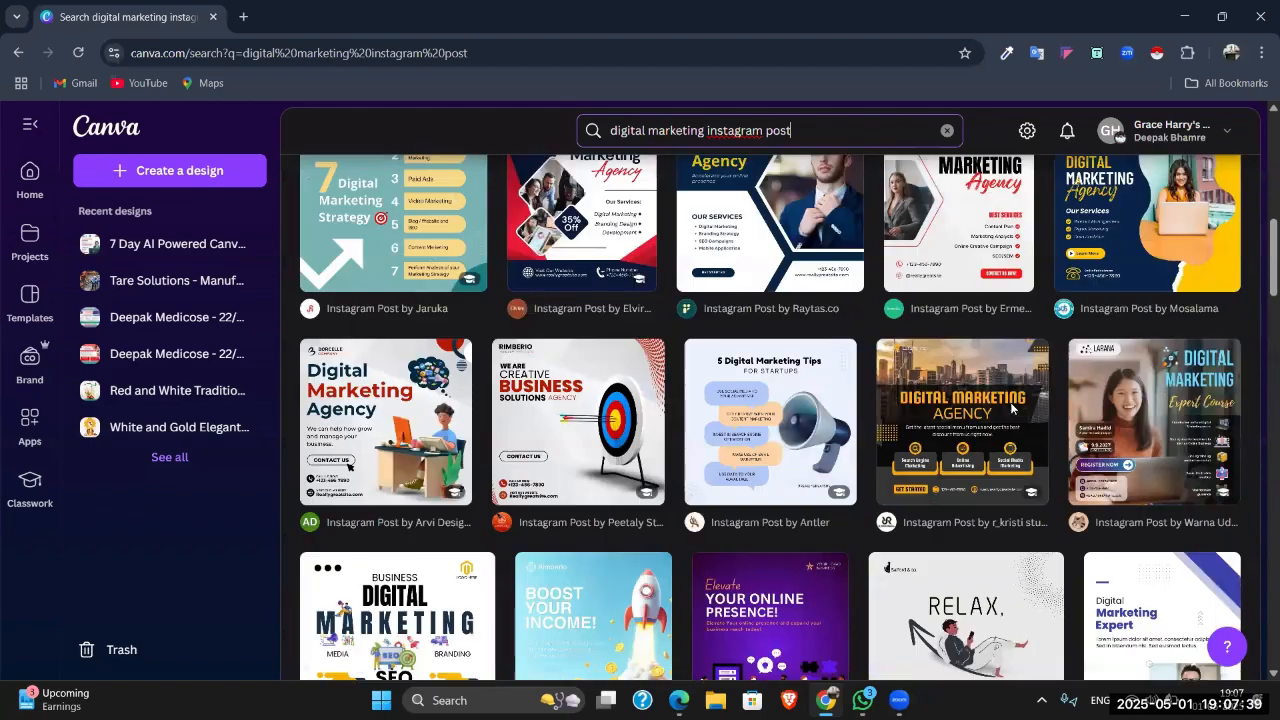
{"action": "scroll", "coordinate": [1010, 408], "scroll_direction": "up", "scroll_amount": 3}
{"action": "scroll", "coordinate": [838, 430], "scroll_direction": "up", "scroll_amount": 3}
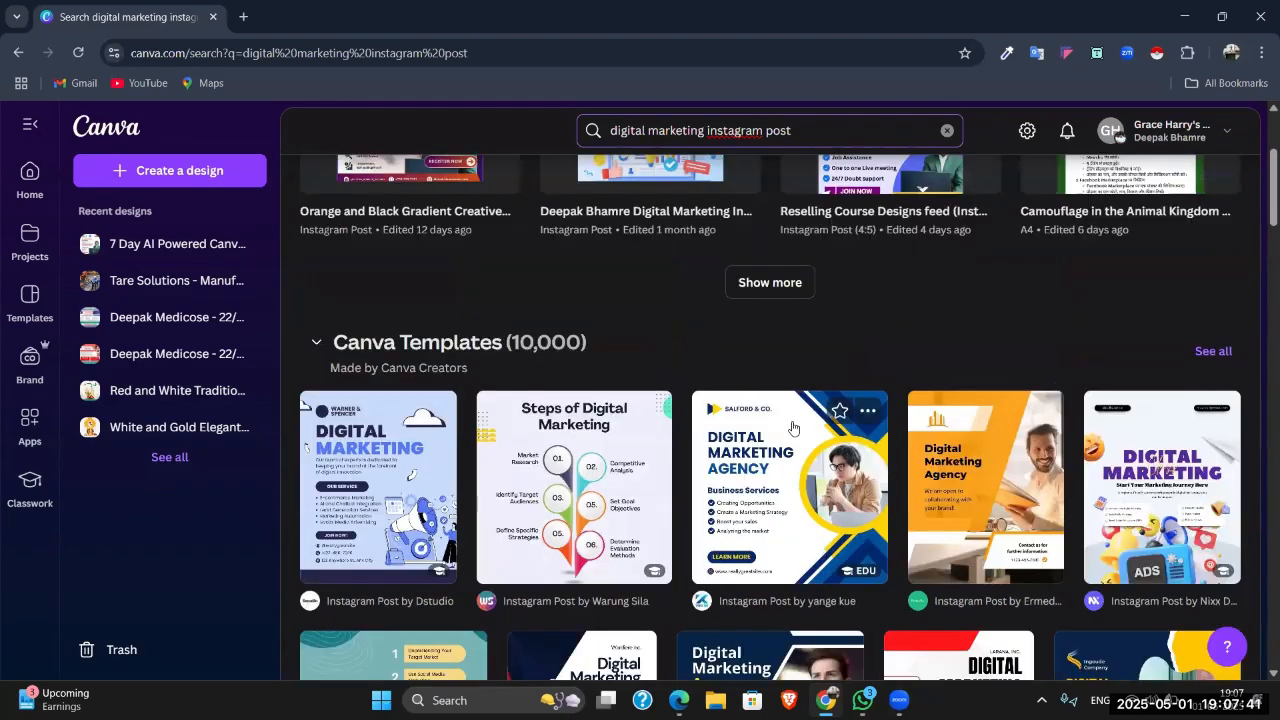
Step: Open the "Pink Yellow Modern Digital Marketing Instagram Post" template by Grace23 Design Studio for customizing
{"action": "scroll", "coordinate": [838, 426], "scroll_direction": "down", "scroll_amount": 1}
{"action": "scroll", "coordinate": [838, 425], "scroll_direction": "down", "scroll_amount": 10}
{"action": "left_click", "coordinate": [1048, 376]}
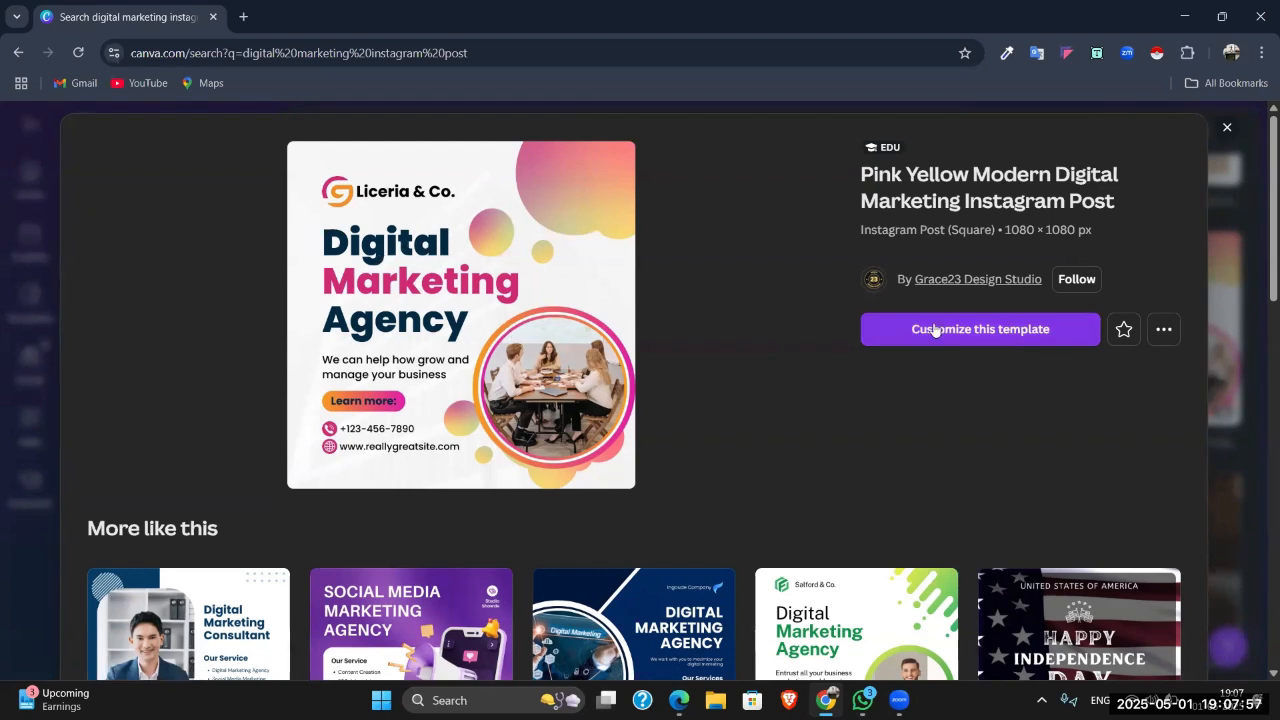
{"action": "left_click", "coordinate": [966, 329]}
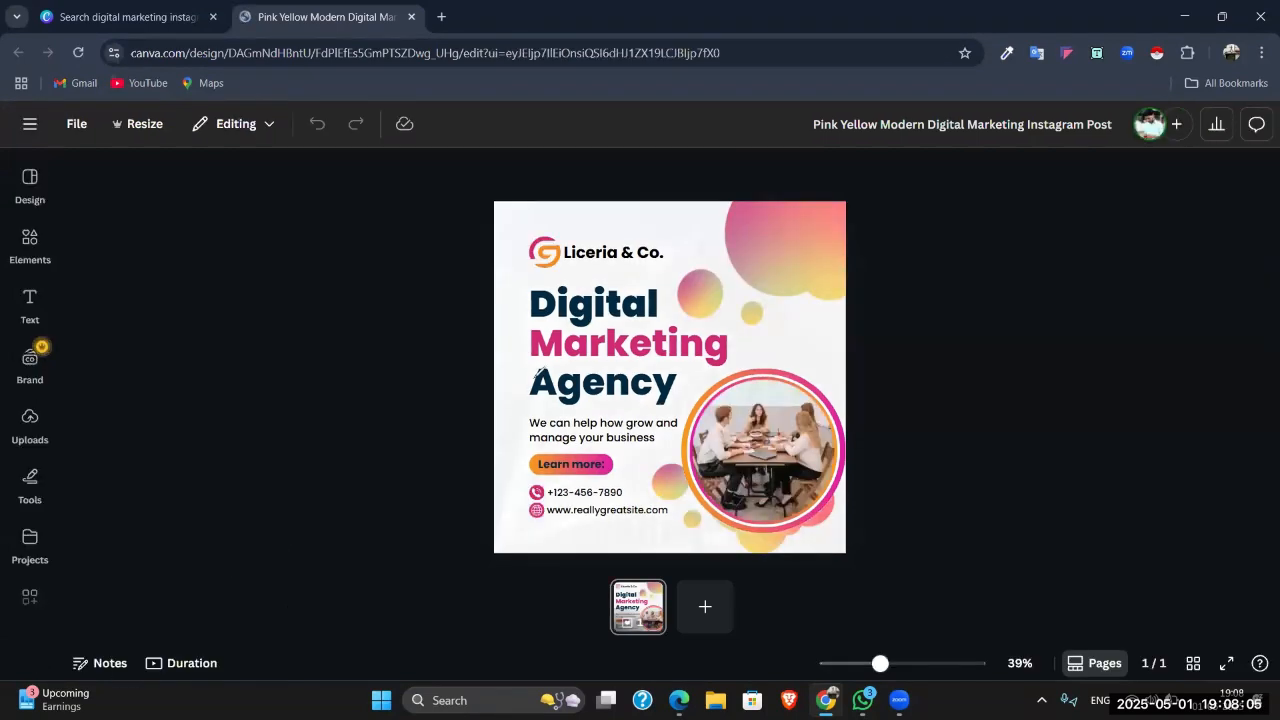
{"action": "mouse_move", "coordinate": [490, 190]}
{"action": "left_mouse_down"}
{"action": "mouse_move", "coordinate": [782, 175]}
{"action": "mouse_move", "coordinate": [432, 470]}
{"action": "mouse_move", "coordinate": [454, 541]}
{"action": "mouse_move", "coordinate": [948, 582]}
{"action": "left_mouse_up"}
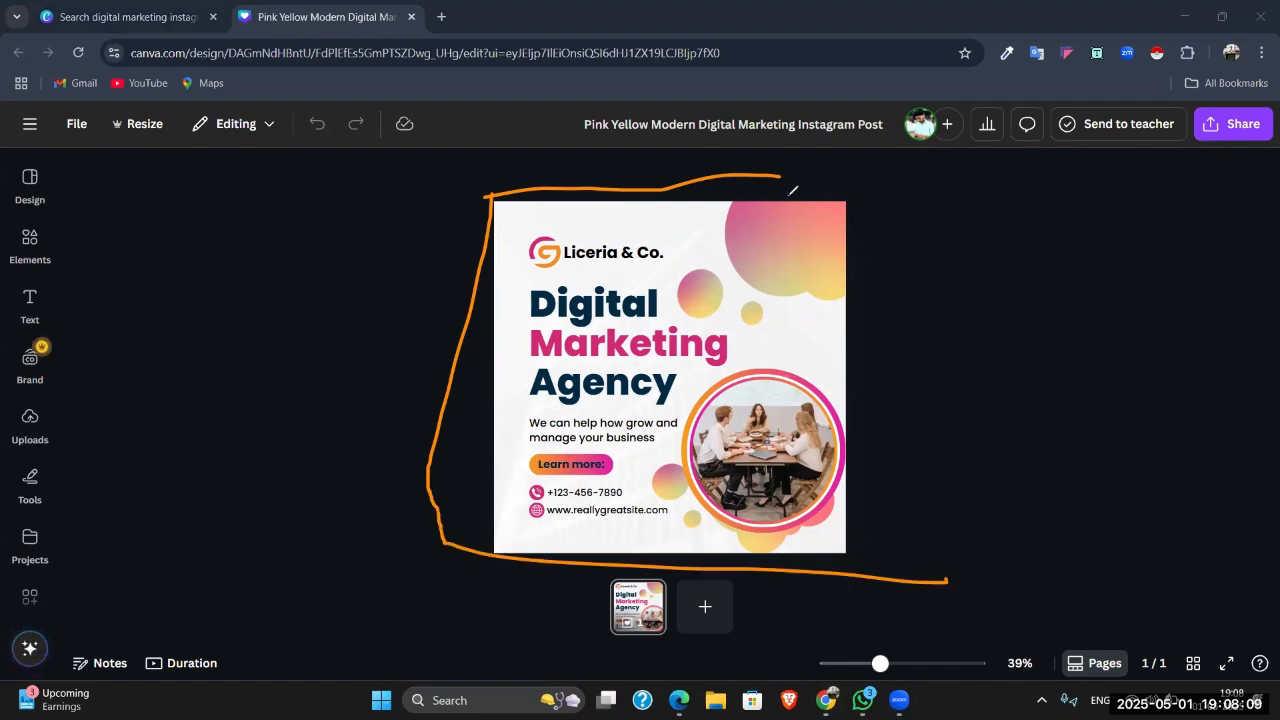
{"action": "mouse_move", "coordinate": [766, 174]}
{"action": "left_mouse_down"}
{"action": "mouse_move", "coordinate": [920, 482]}
{"action": "mouse_move", "coordinate": [920, 580]}
{"action": "left_mouse_up"}
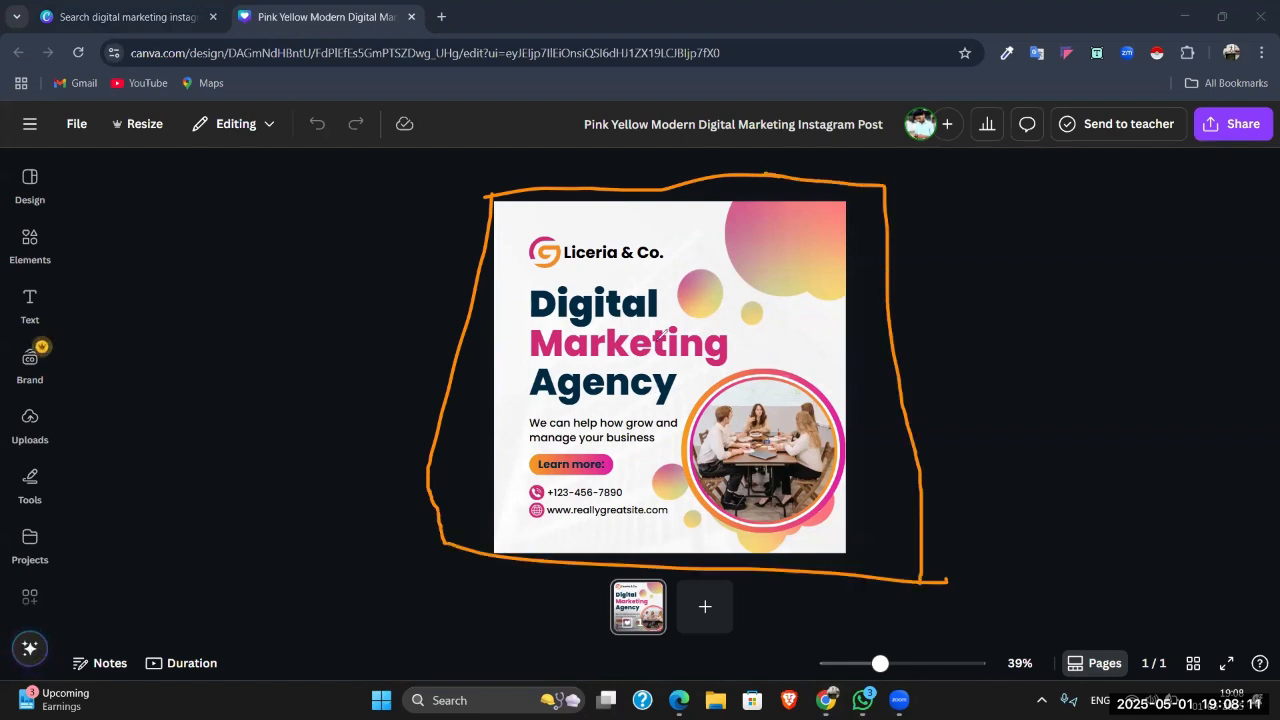
{"action": "left_click_drag", "start_coordinate": [612, 250], "coordinate": [596, 254]}
{"action": "left_click_drag", "start_coordinate": [574, 466], "coordinate": [600, 445]}
{"action": "mouse_move", "coordinate": [20, 112]}
{"action": "left_mouse_down"}
{"action": "mouse_move", "coordinate": [37, 141]}
{"action": "mouse_move", "coordinate": [42, 112]}
{"action": "mouse_move", "coordinate": [30, 109]}
{"action": "mouse_move", "coordinate": [200, 245]}
{"action": "mouse_move", "coordinate": [219, 225]}
{"action": "mouse_move", "coordinate": [232, 266]}
{"action": "mouse_move", "coordinate": [234, 233]}
{"action": "mouse_move", "coordinate": [246, 273]}
{"action": "left_mouse_up"}
{"action": "left_click_drag", "start_coordinate": [246, 240], "coordinate": [253, 265]}
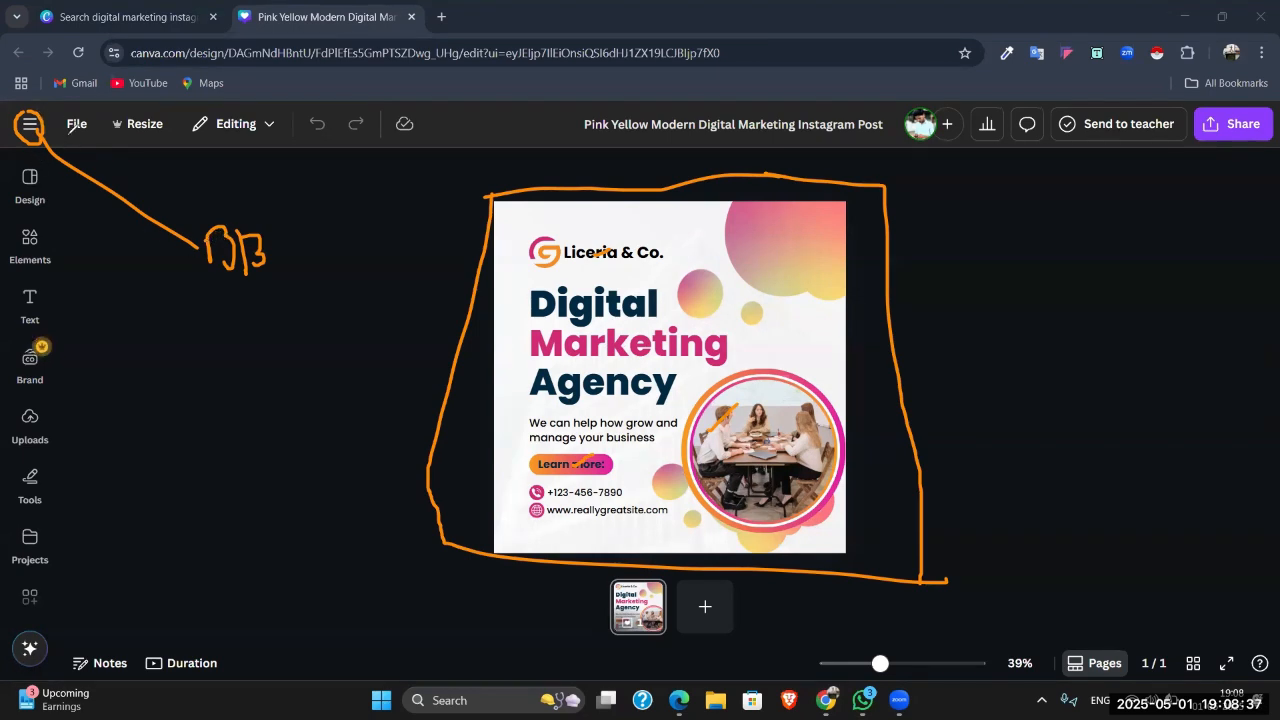
{"action": "left_click", "coordinate": [67, 135]}
{"action": "left_click_drag", "start_coordinate": [129, 134], "coordinate": [156, 133]}
{"action": "mouse_move", "coordinate": [1252, 108]}
{"action": "left_mouse_down"}
{"action": "mouse_move", "coordinate": [1230, 141]}
{"action": "mouse_move", "coordinate": [1256, 112]}
{"action": "left_mouse_up"}
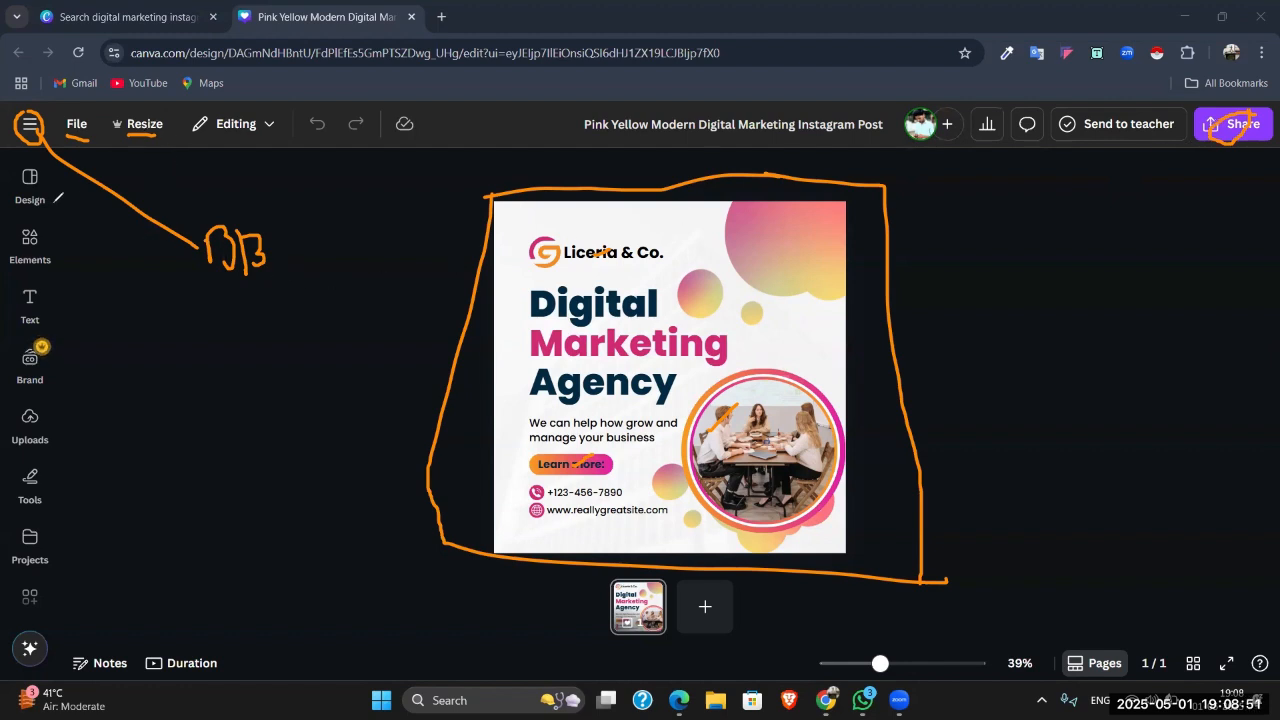
{"action": "left_click_drag", "start_coordinate": [14, 170], "coordinate": [76, 153]}
{"action": "left_click_drag", "start_coordinate": [79, 213], "coordinate": [34, 250]}
{"action": "left_click_drag", "start_coordinate": [30, 306], "coordinate": [77, 270]}
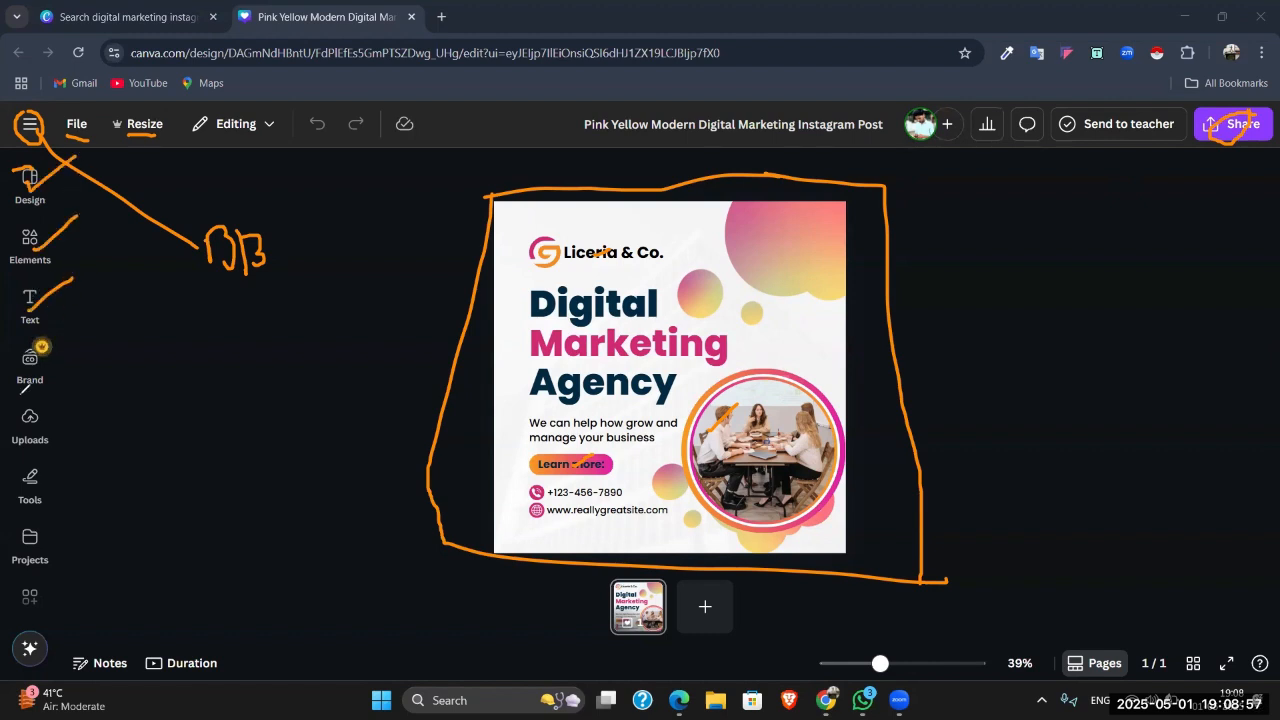
{"action": "left_click_drag", "start_coordinate": [5, 355], "coordinate": [59, 385]}
{"action": "left_click_drag", "start_coordinate": [45, 340], "coordinate": [22, 376]}
{"action": "left_click_drag", "start_coordinate": [24, 428], "coordinate": [107, 373]}
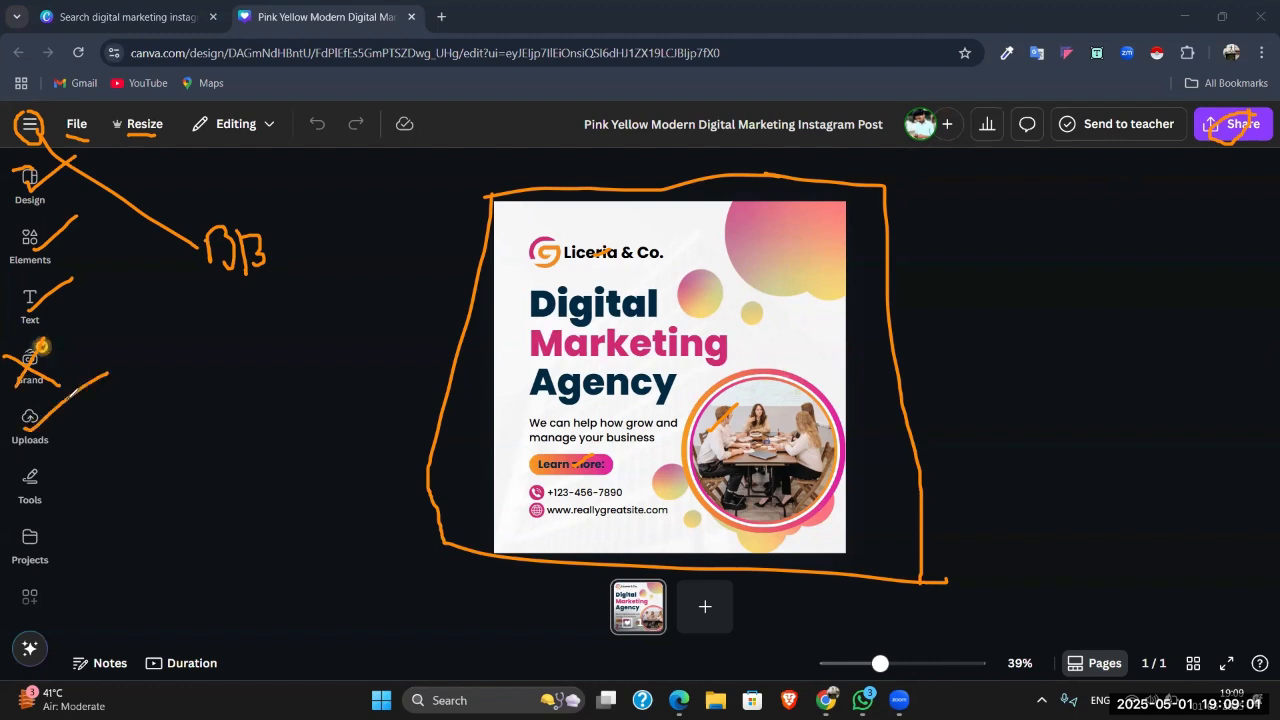
{"action": "left_click_drag", "start_coordinate": [22, 482], "coordinate": [110, 436]}
{"action": "left_click_drag", "start_coordinate": [36, 538], "coordinate": [147, 486]}
{"action": "left_click_drag", "start_coordinate": [24, 590], "coordinate": [113, 564]}
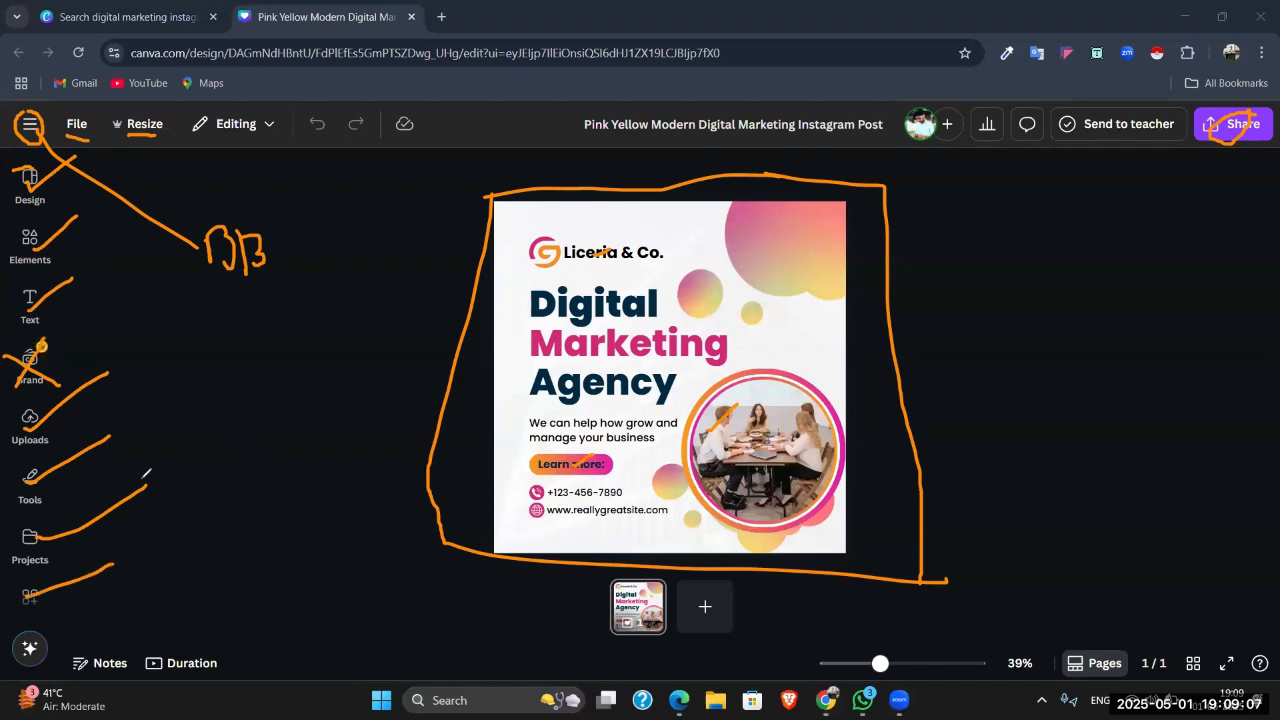
{"action": "key", "text": "e"}
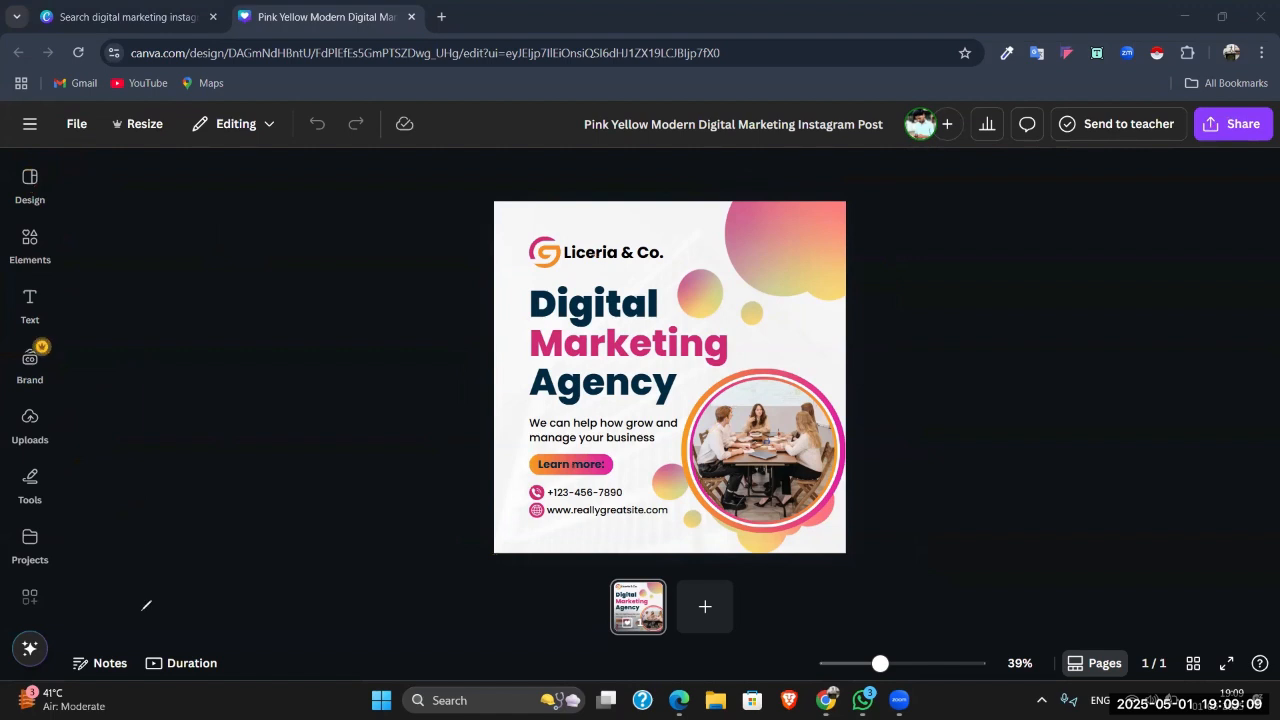
Step: Select the background, the round team photo and the "Digital" heading one after another to view their editing options
{"action": "left_click", "coordinate": [554, 219]}
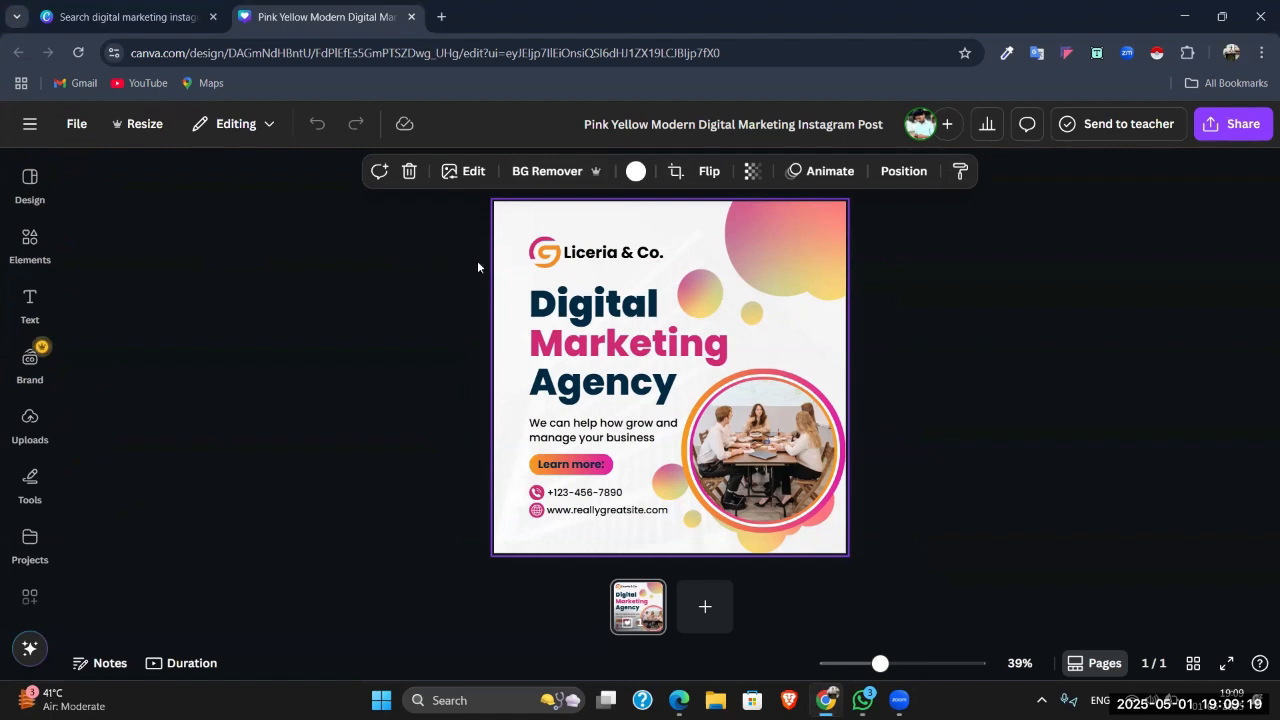
{"action": "left_click", "coordinate": [717, 437]}
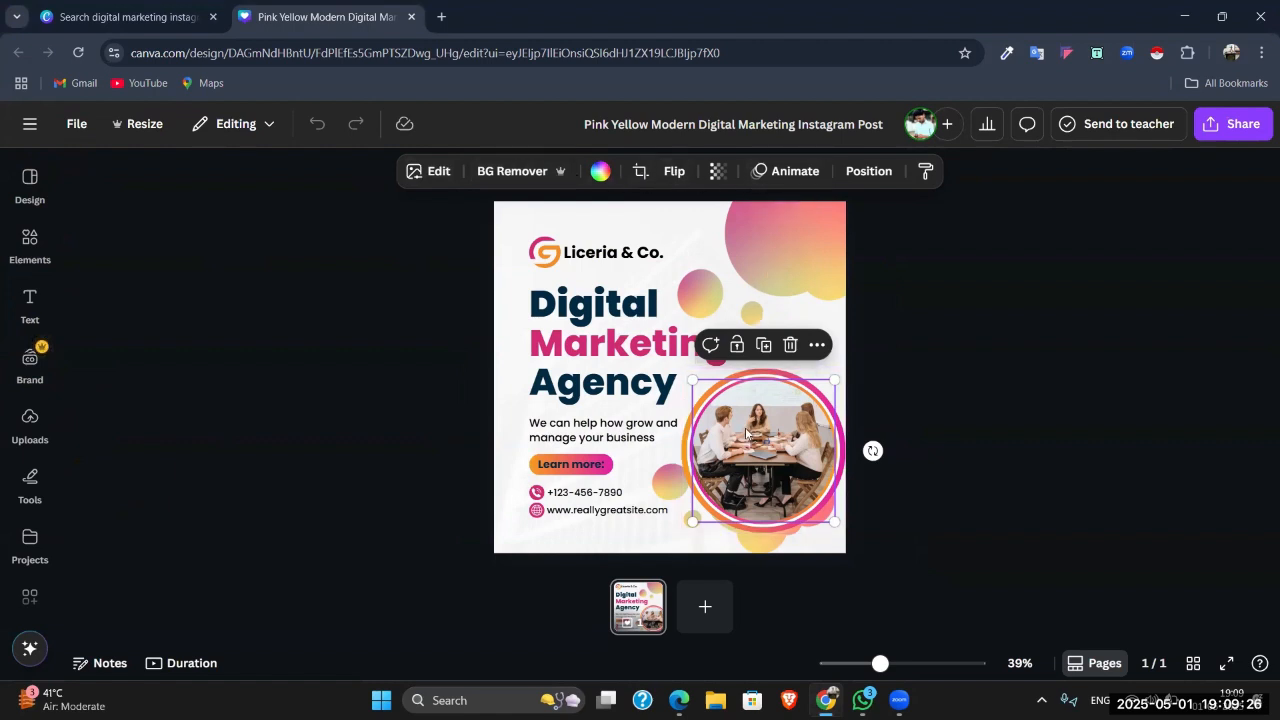
{"action": "left_click", "coordinate": [593, 303]}
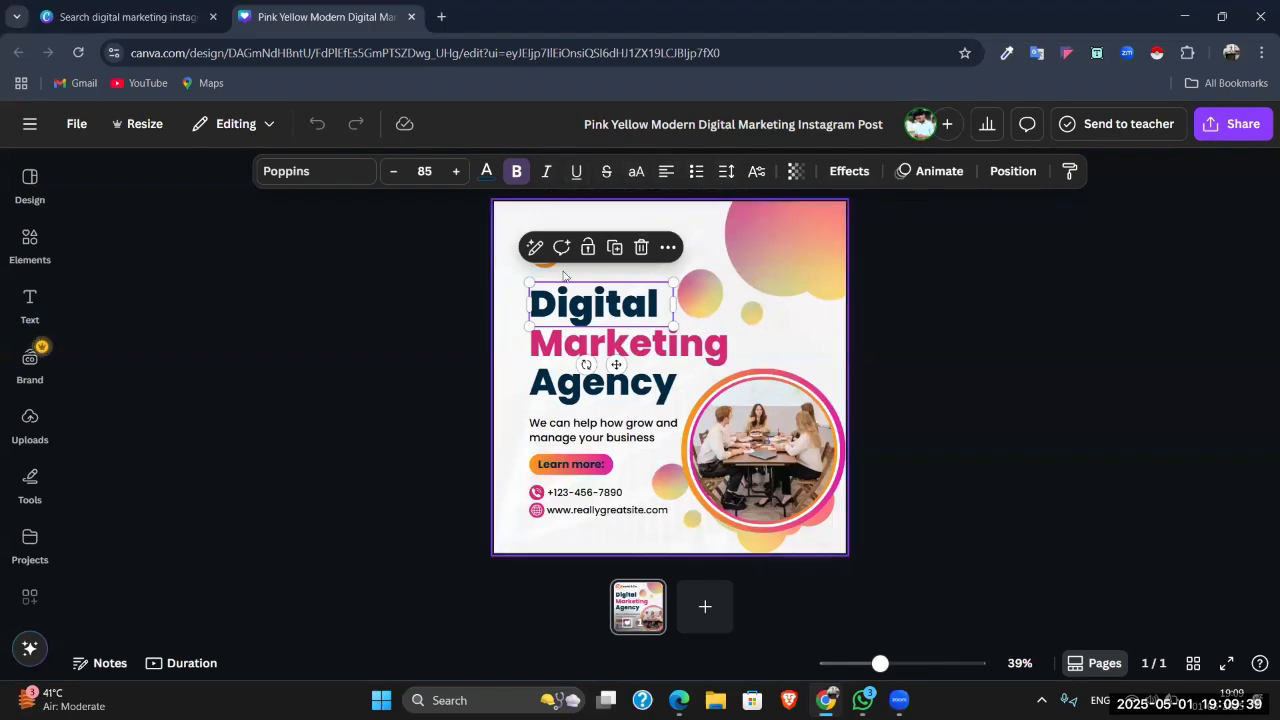
Step: Move the gradient circles graphic in the design's upper-right corner slightly to the right and deselect it
{"action": "left_click", "coordinate": [767, 234]}
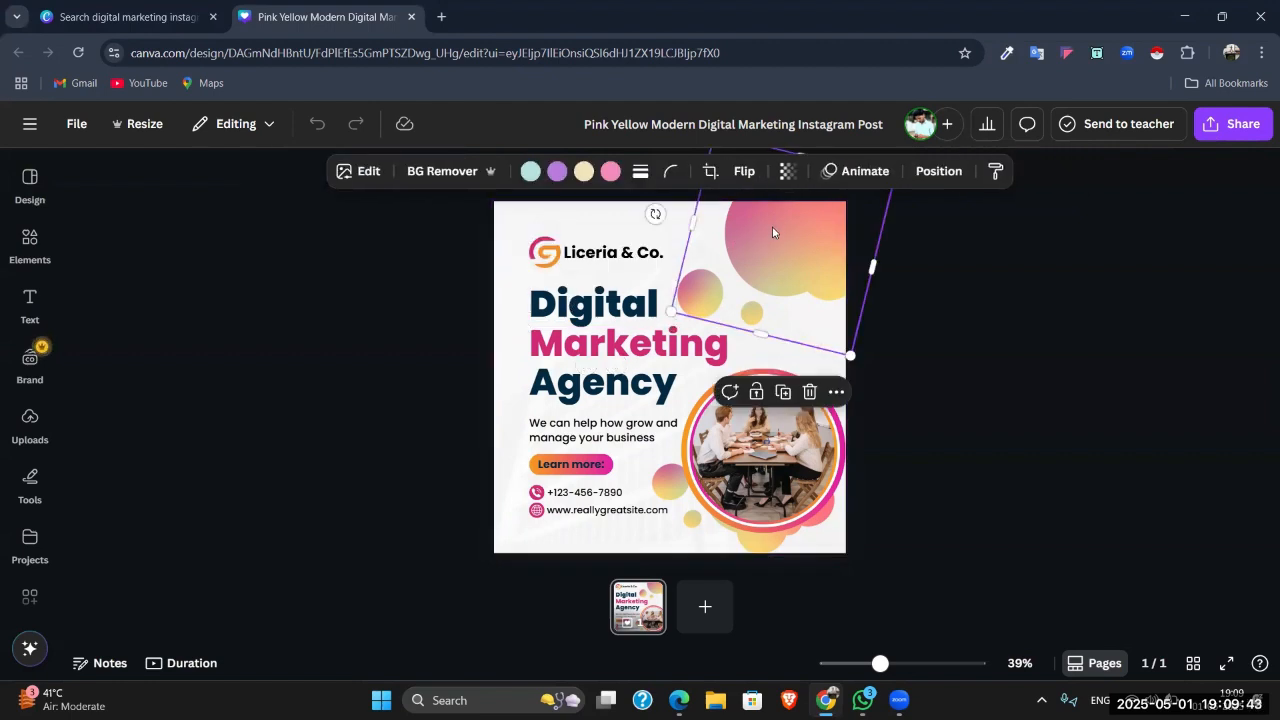
{"action": "left_click_drag", "start_coordinate": [772, 232], "coordinate": [783, 230]}
{"action": "left_click_drag", "start_coordinate": [787, 228], "coordinate": [785, 231]}
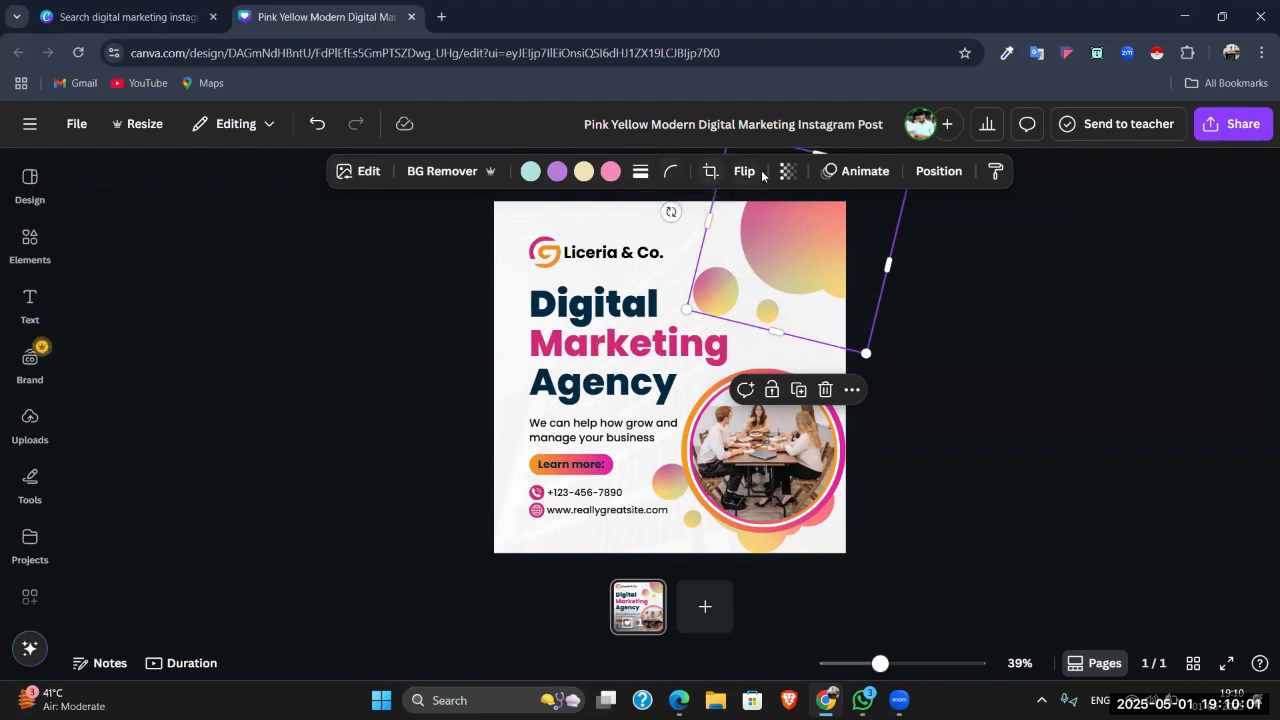
{"action": "left_click", "coordinate": [428, 293]}
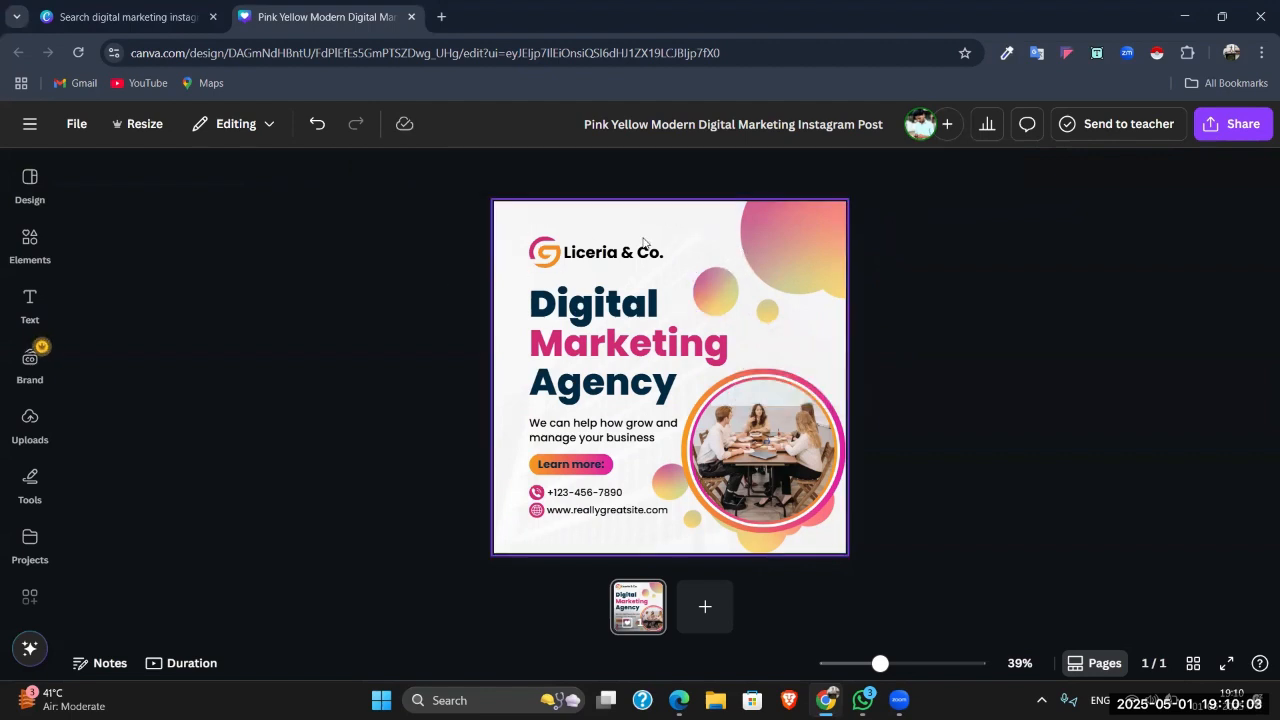
Step: Select the "Liceria & Co." company name and the "Digital" heading in turn to view their text options
{"action": "left_click", "coordinate": [650, 258]}
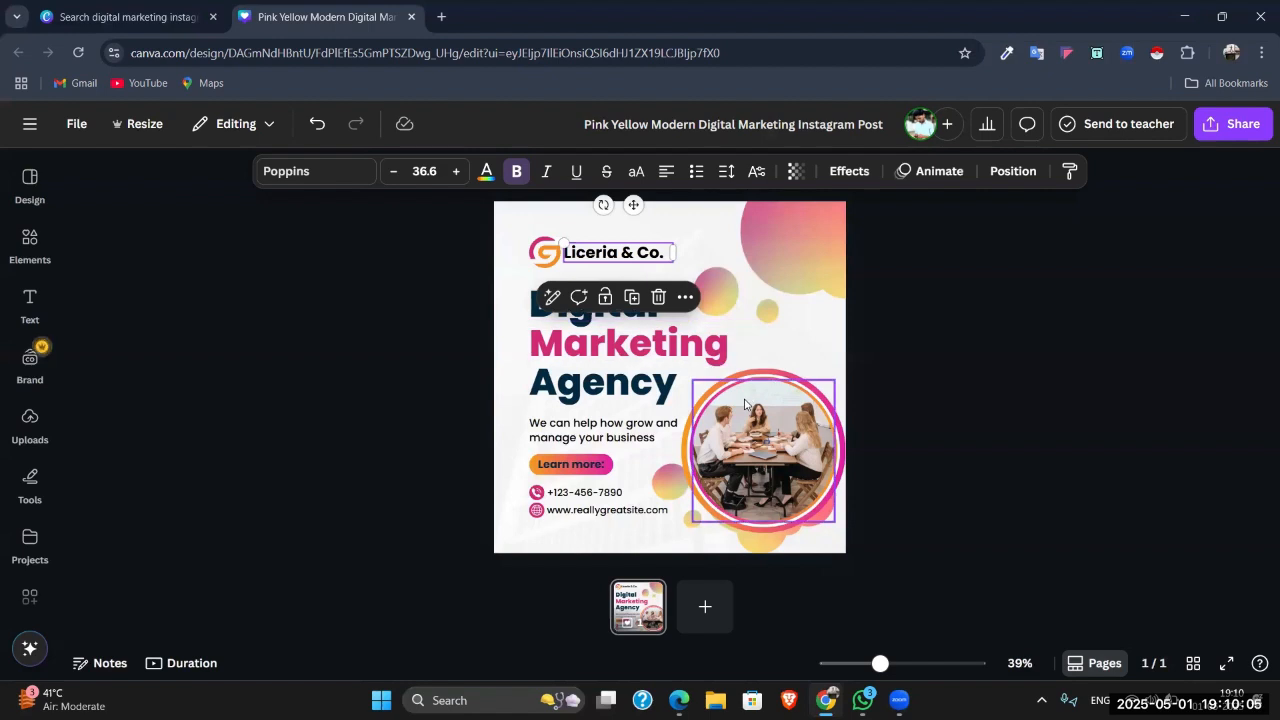
{"action": "left_click", "coordinate": [468, 293]}
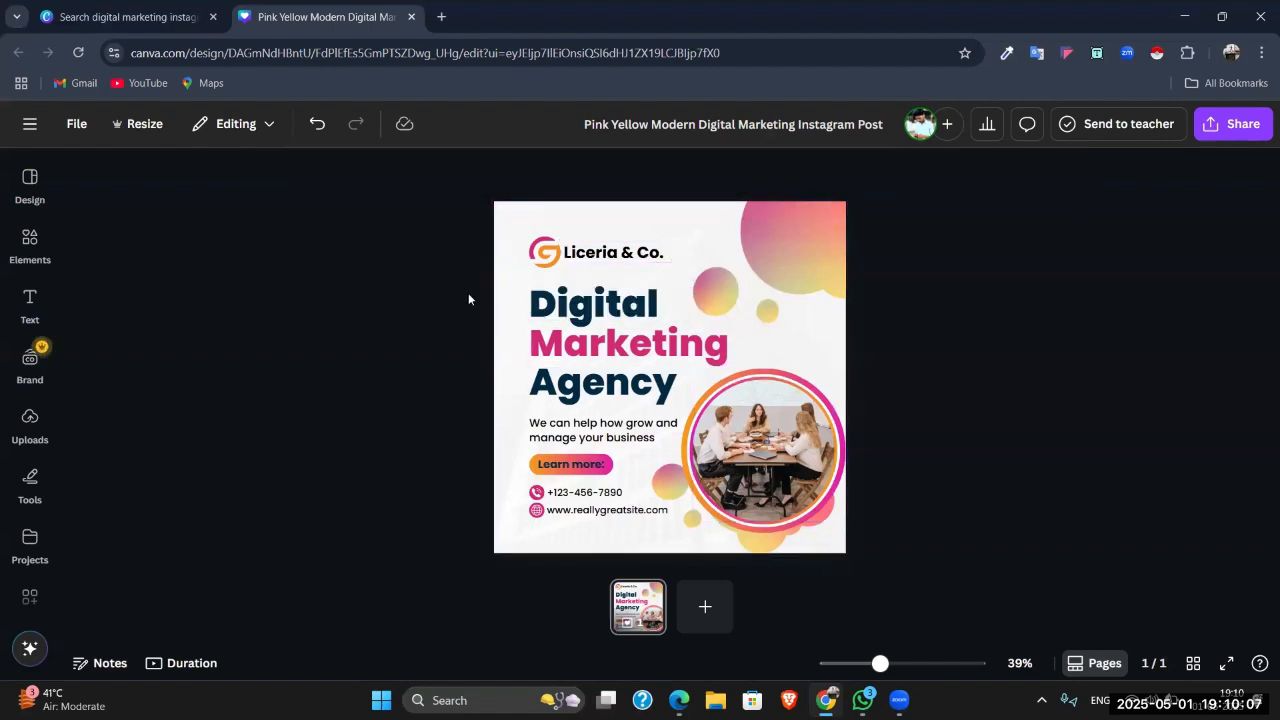
{"action": "left_click", "coordinate": [605, 313]}
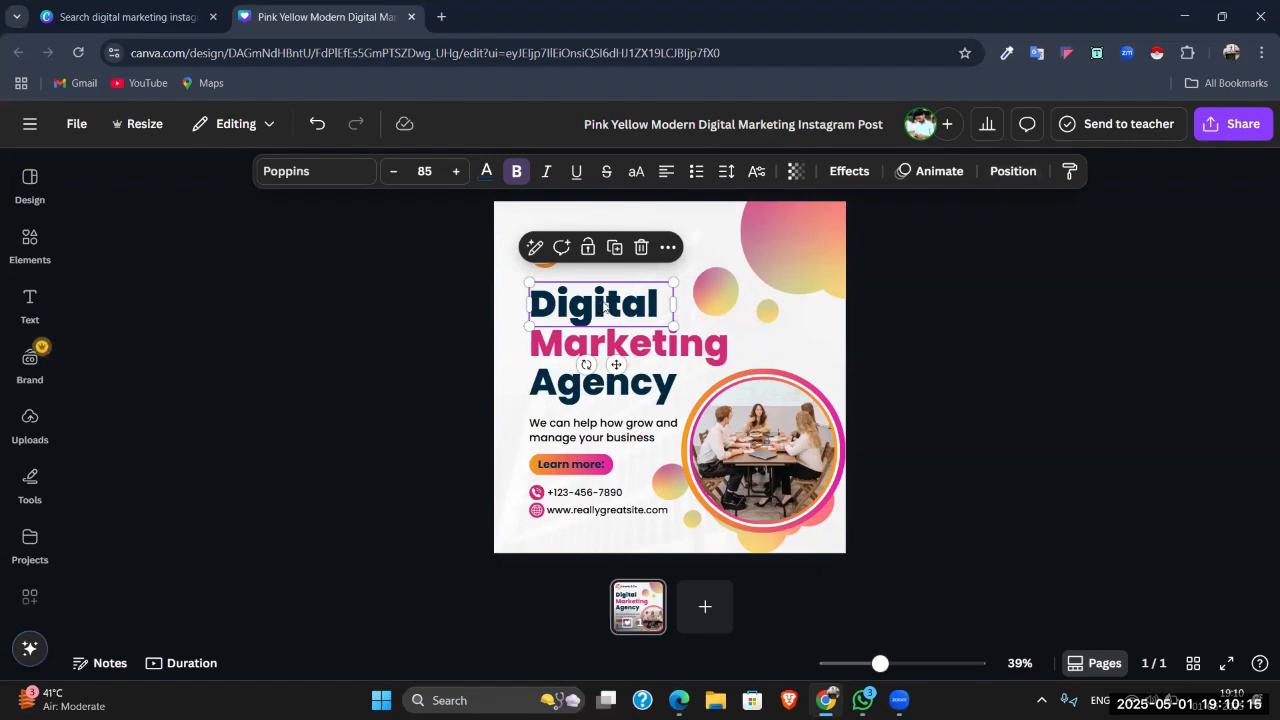
{"action": "left_click", "coordinate": [487, 301]}
Step: Browse the fonts for the "Digital" heading and try Bobby Jones and IBM Plex Mono on it
{"action": "left_click", "coordinate": [595, 303]}
{"action": "left_click", "coordinate": [317, 181]}
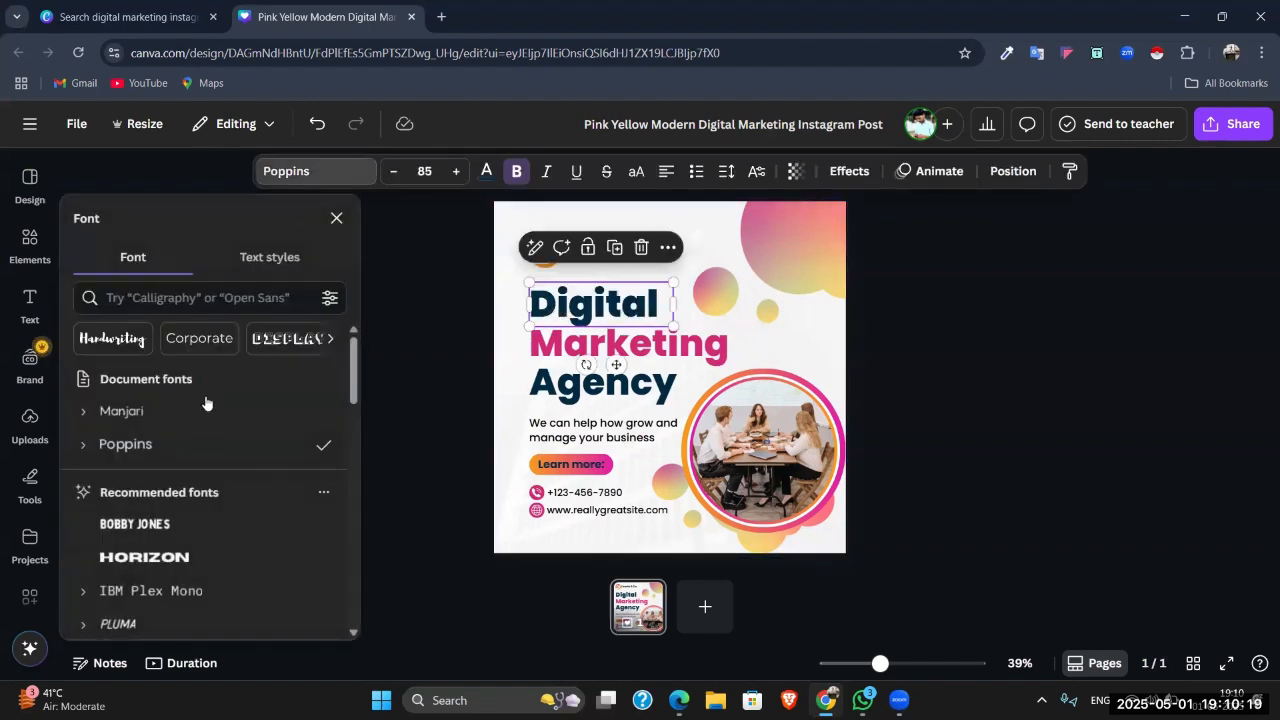
{"action": "scroll", "coordinate": [206, 403], "scroll_direction": "down", "scroll_amount": 2}
{"action": "scroll", "coordinate": [205, 404], "scroll_direction": "down", "scroll_amount": 8}
{"action": "scroll", "coordinate": [205, 404], "scroll_direction": "up", "scroll_amount": 5}
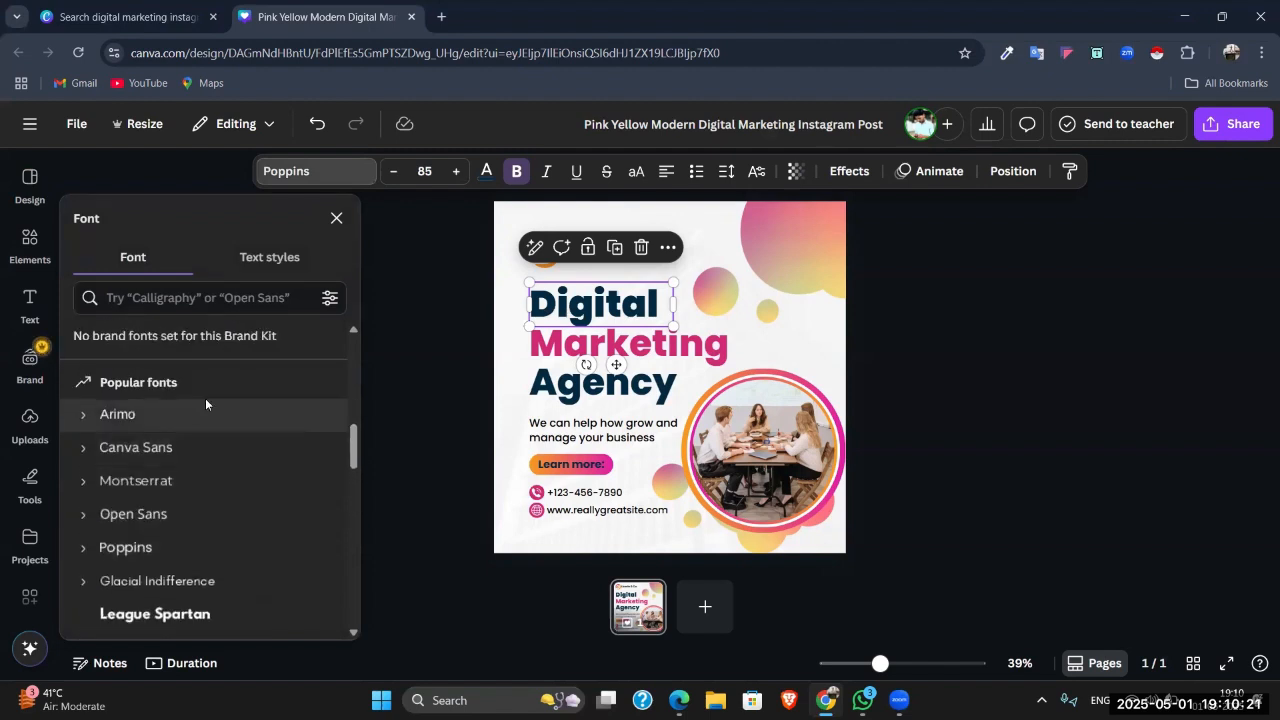
{"action": "scroll", "coordinate": [205, 404], "scroll_direction": "up", "scroll_amount": 5}
{"action": "left_click", "coordinate": [163, 532]}
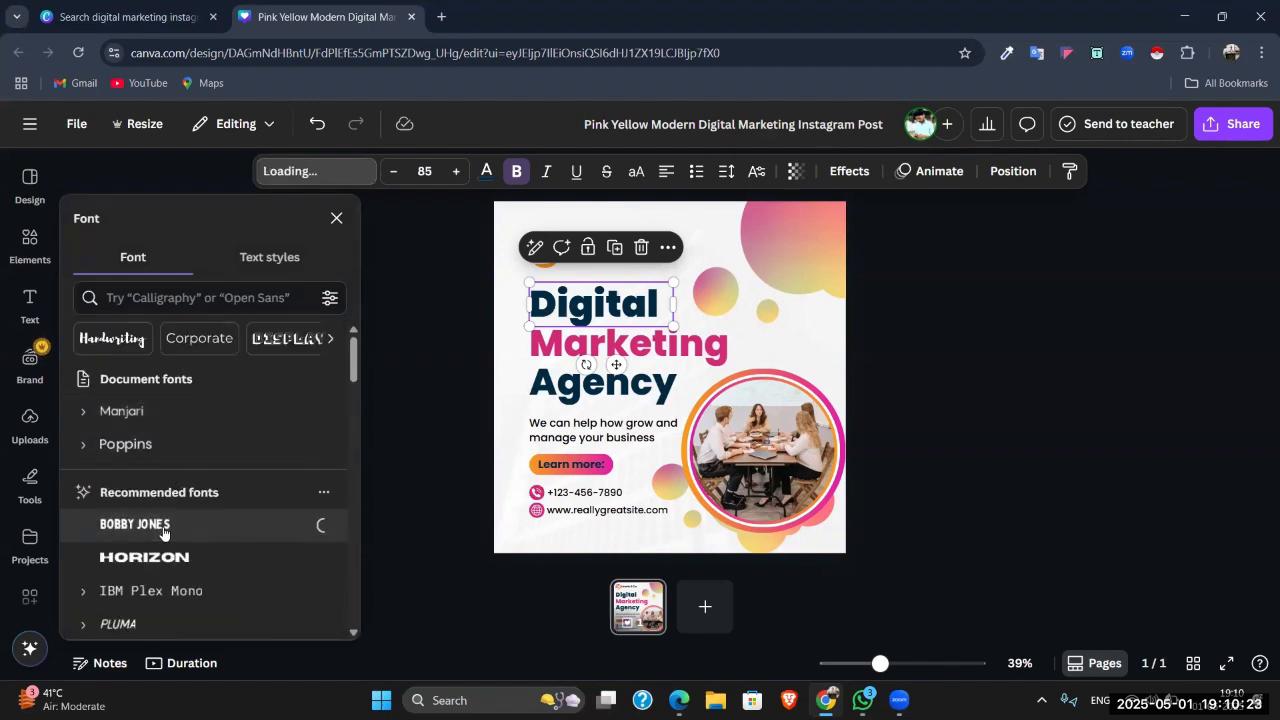
{"action": "scroll", "coordinate": [172, 521], "scroll_direction": "down", "scroll_amount": 2}
{"action": "left_click", "coordinate": [200, 421]}
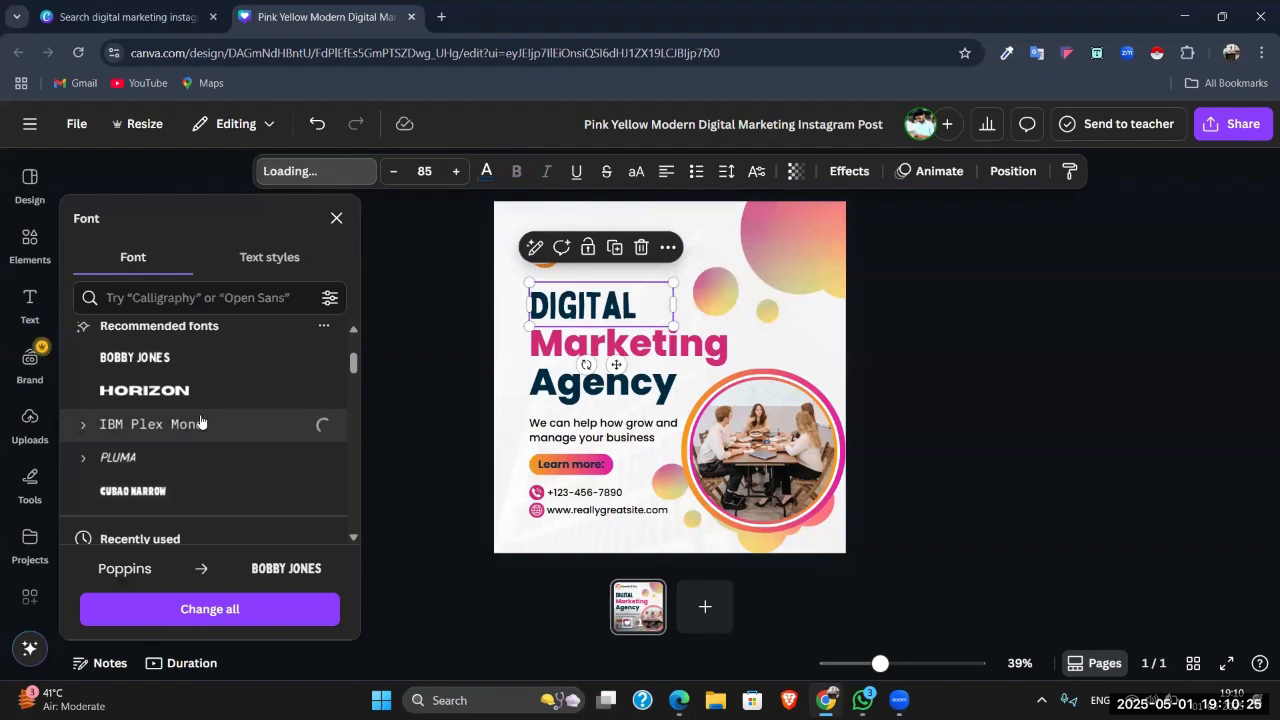
Step: Try the popular fonts Poppins and League Spartan on the "Digital" heading
{"action": "scroll", "coordinate": [202, 423], "scroll_direction": "down", "scroll_amount": 4}
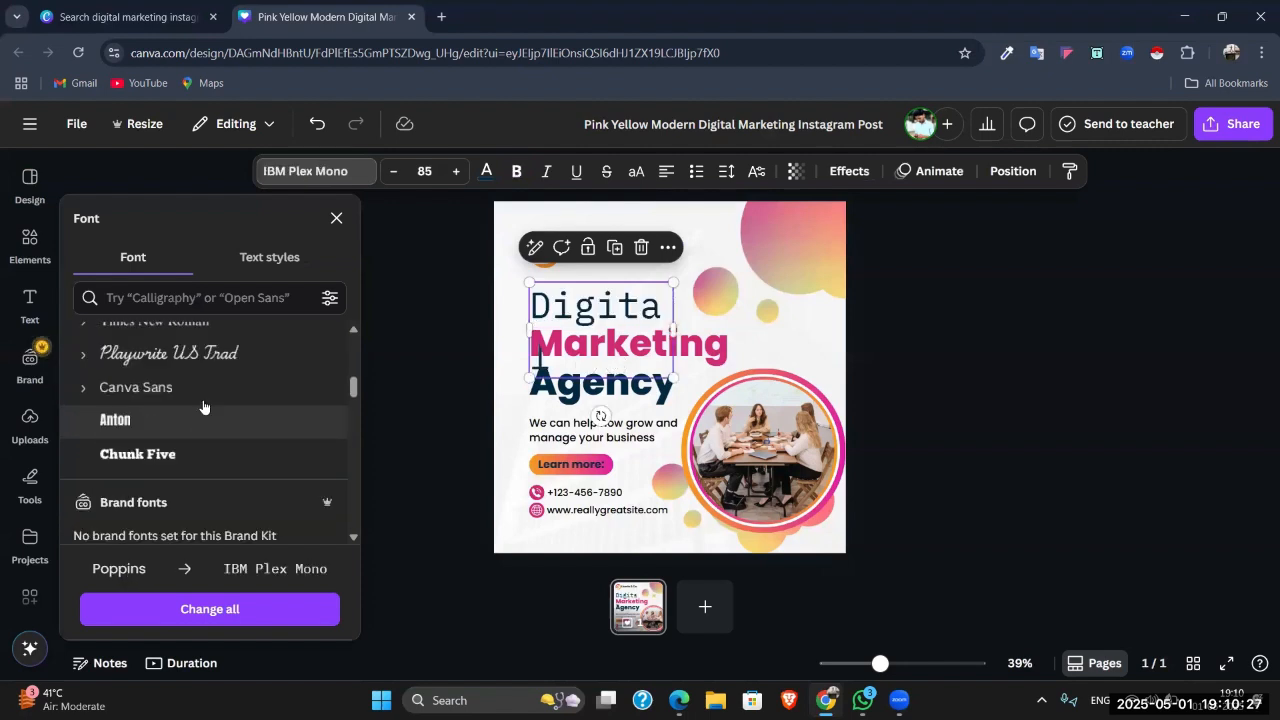
{"action": "left_click", "coordinate": [208, 392]}
{"action": "scroll", "coordinate": [229, 406], "scroll_direction": "down", "scroll_amount": 3}
{"action": "left_click", "coordinate": [229, 408]}
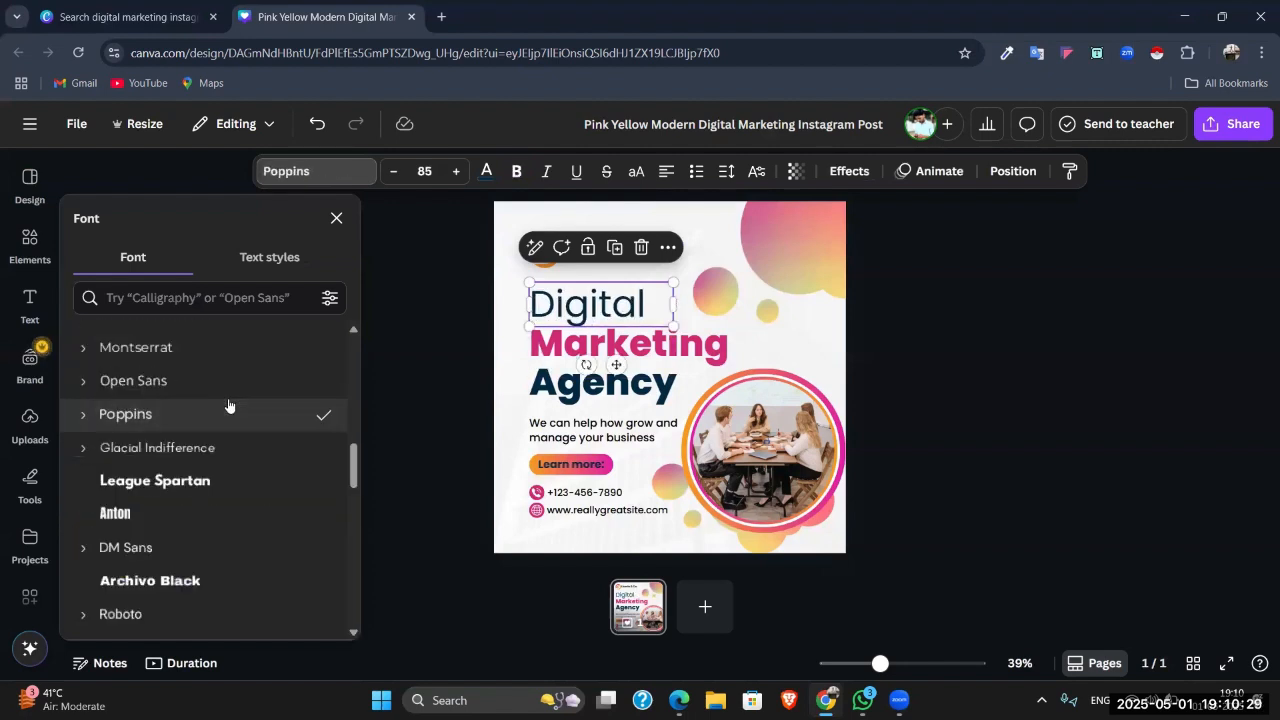
{"action": "scroll", "coordinate": [229, 405], "scroll_direction": "down", "scroll_amount": 1}
{"action": "scroll", "coordinate": [229, 405], "scroll_direction": "down", "scroll_amount": 1}
{"action": "left_click", "coordinate": [229, 403]}
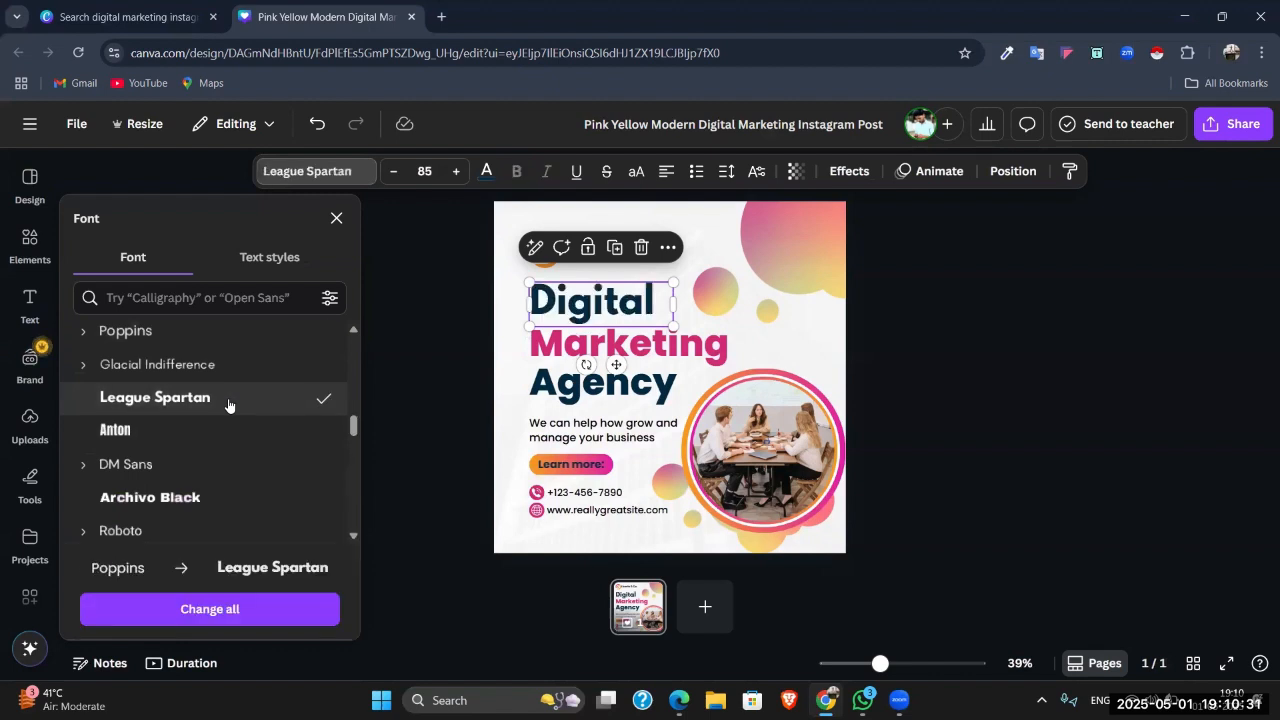
Step: Filter the fonts by Handwriting and try Playwrite US Trad and Beth Ellen on the "Digital" heading
{"action": "scroll", "coordinate": [245, 355], "scroll_direction": "up", "scroll_amount": 5}
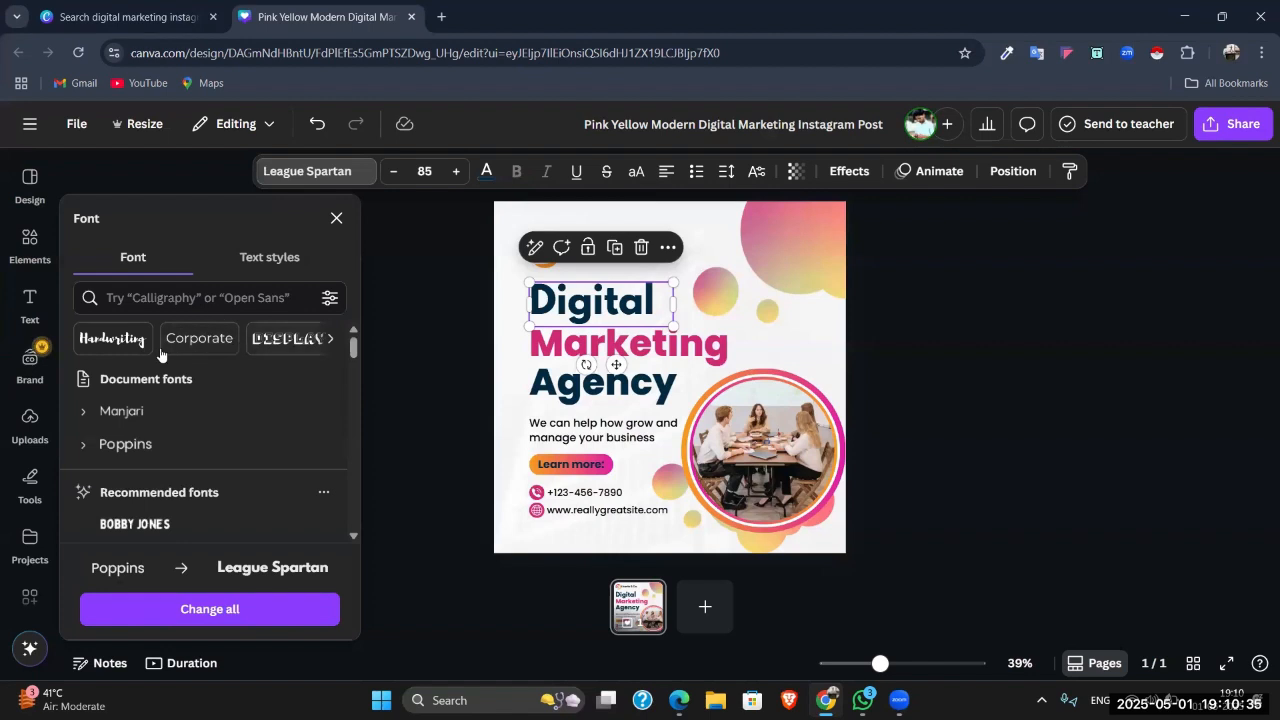
{"action": "left_click", "coordinate": [113, 340]}
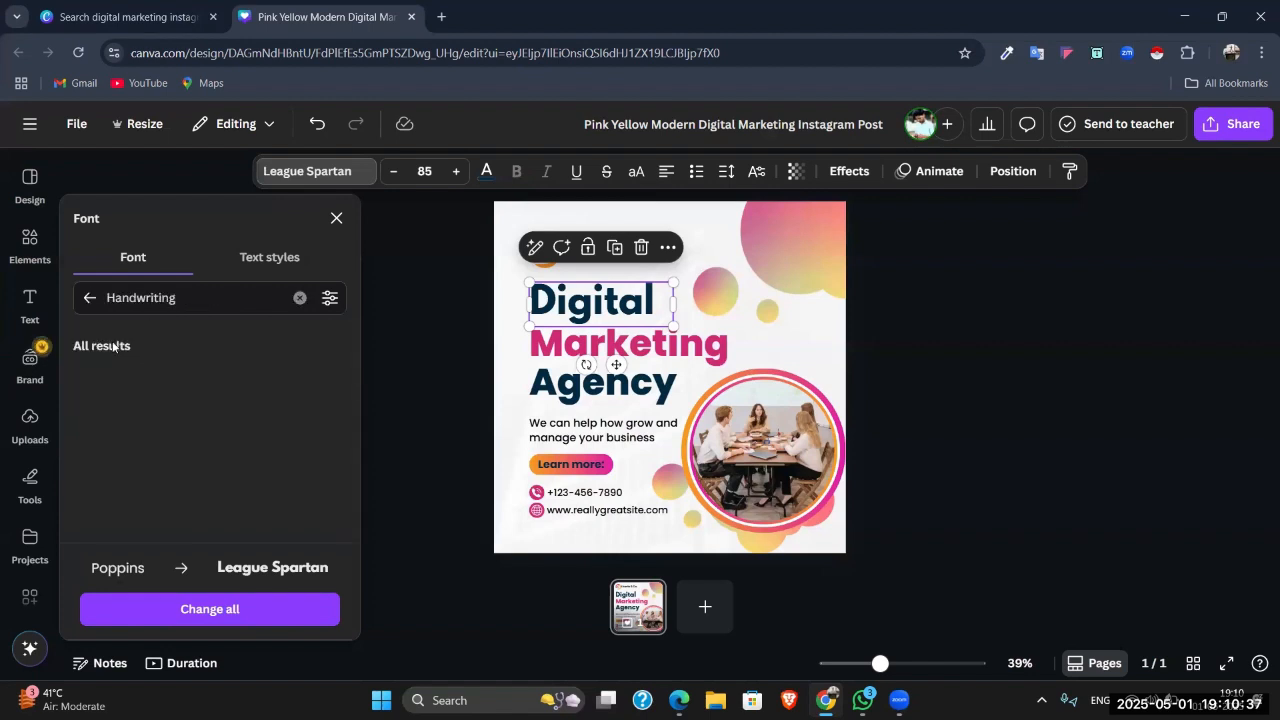
{"action": "scroll", "coordinate": [149, 414], "scroll_direction": "down", "scroll_amount": 3}
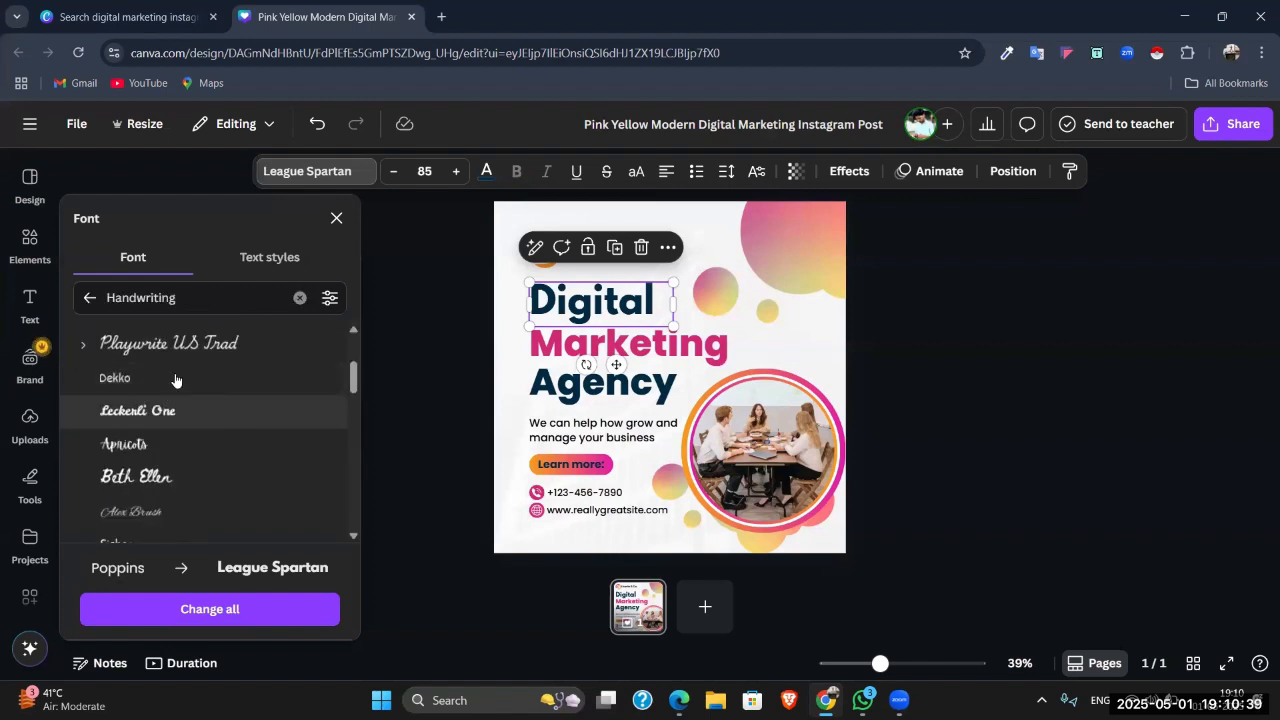
{"action": "left_click", "coordinate": [191, 345]}
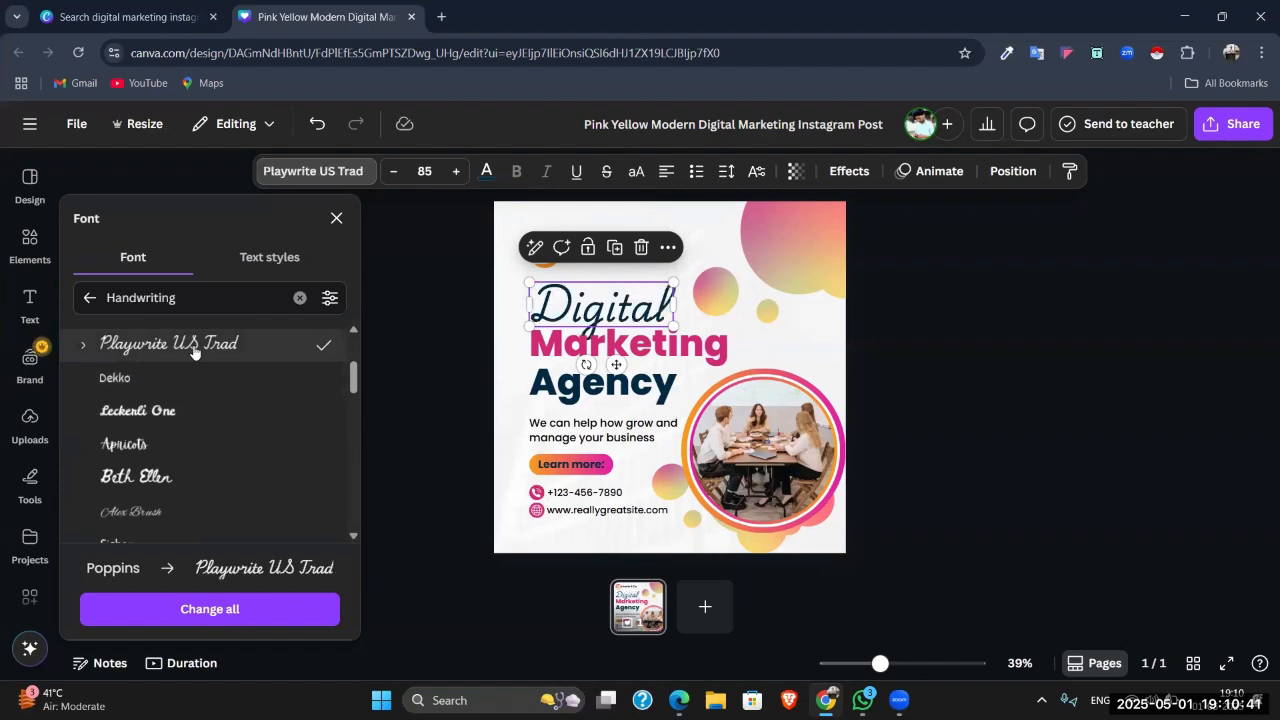
{"action": "scroll", "coordinate": [186, 405], "scroll_direction": "down", "scroll_amount": 1}
{"action": "left_click", "coordinate": [172, 392]}
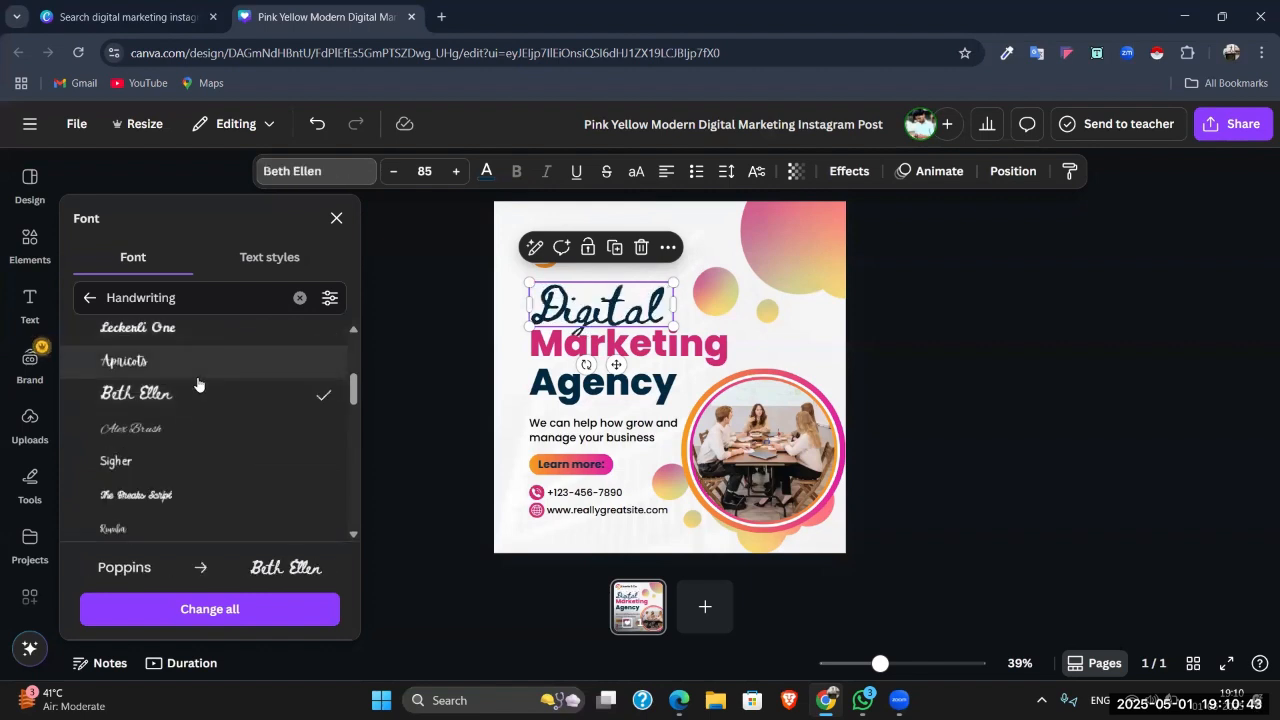
Step: Switch to the Corporate font category and try Garet on the "Digital" heading
{"action": "scroll", "coordinate": [197, 383], "scroll_direction": "up", "scroll_amount": 5}
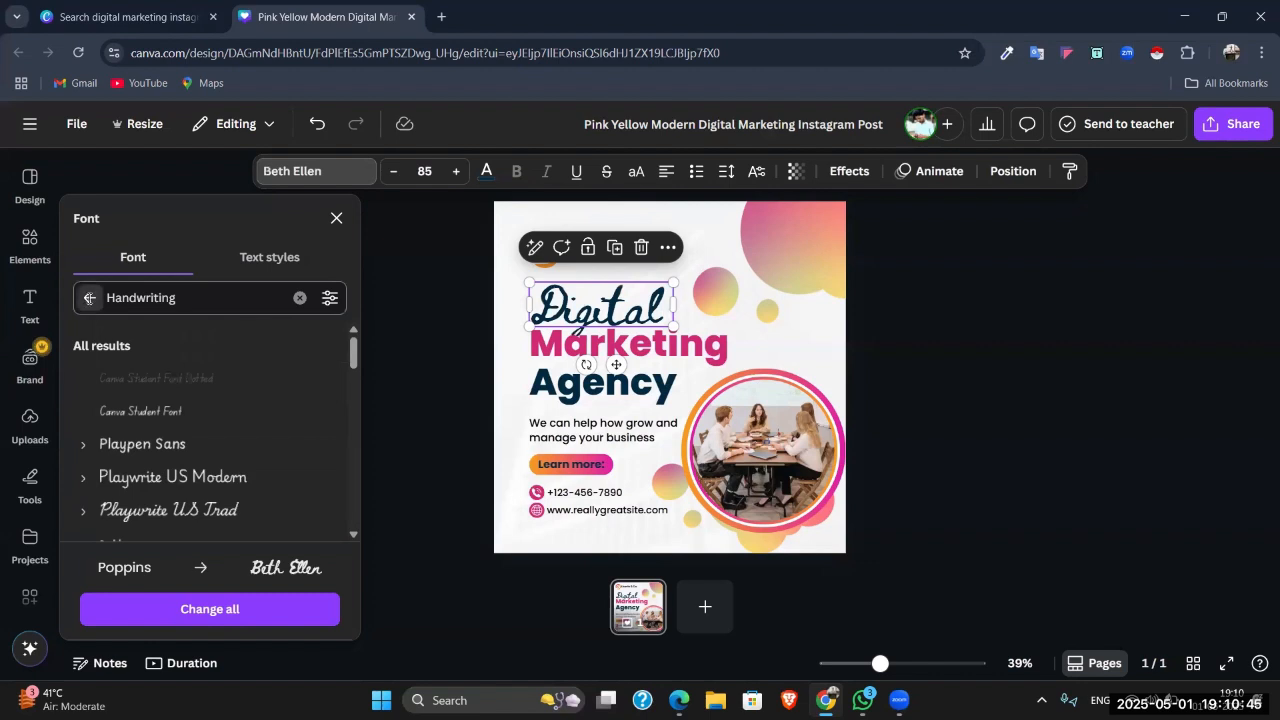
{"action": "left_click", "coordinate": [89, 297]}
{"action": "left_click", "coordinate": [183, 341]}
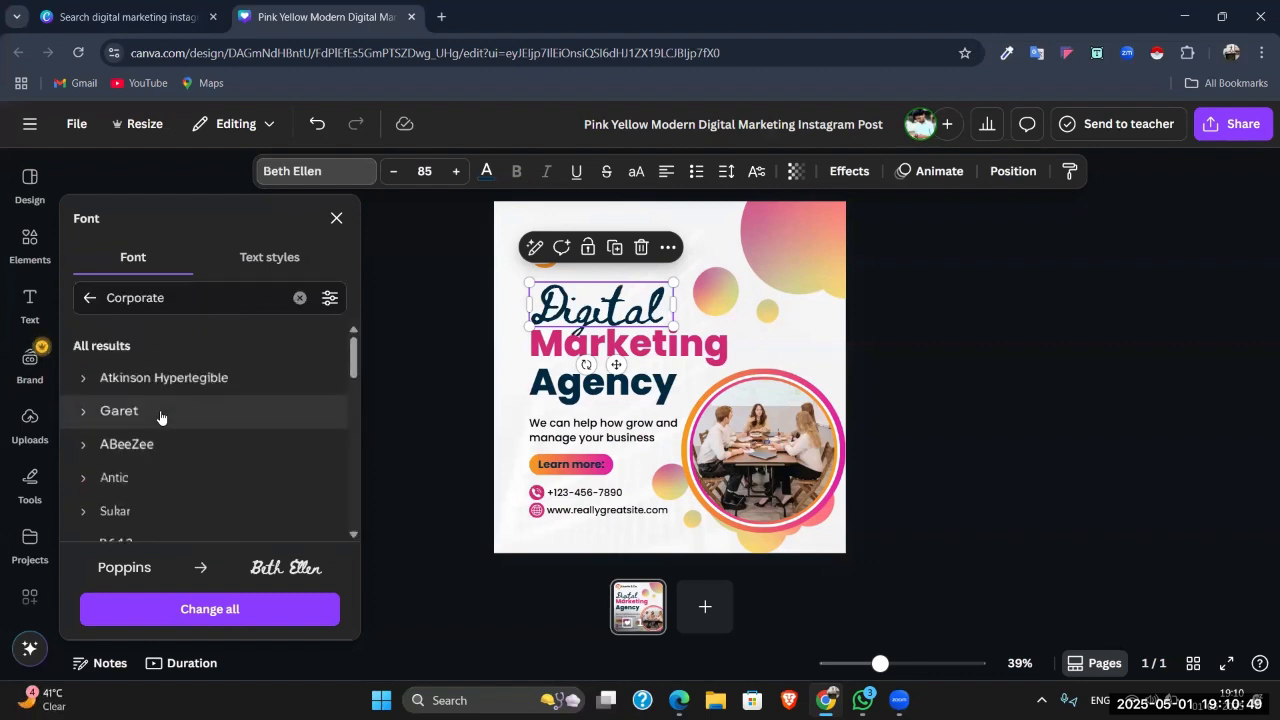
{"action": "left_click", "coordinate": [160, 411]}
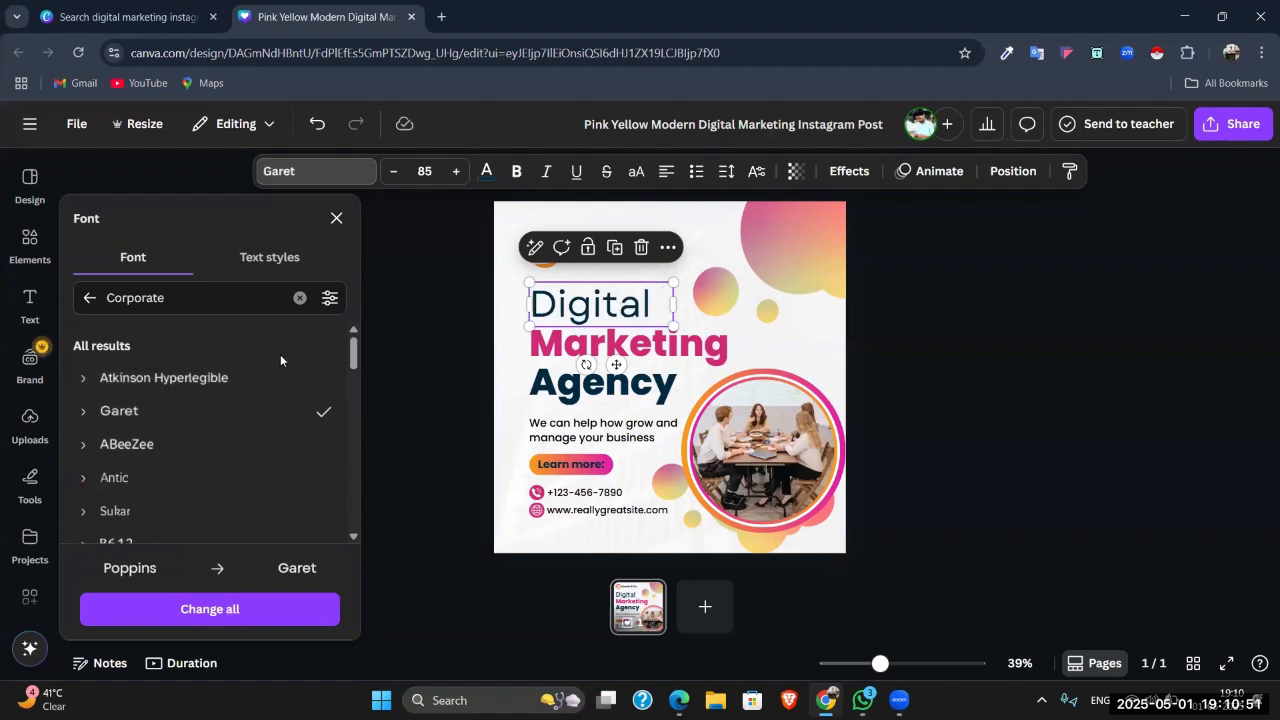
Step: Switch to the Display font category and try Distillery Display and Klemer Display on the "Digital" heading
{"action": "left_click", "coordinate": [89, 297]}
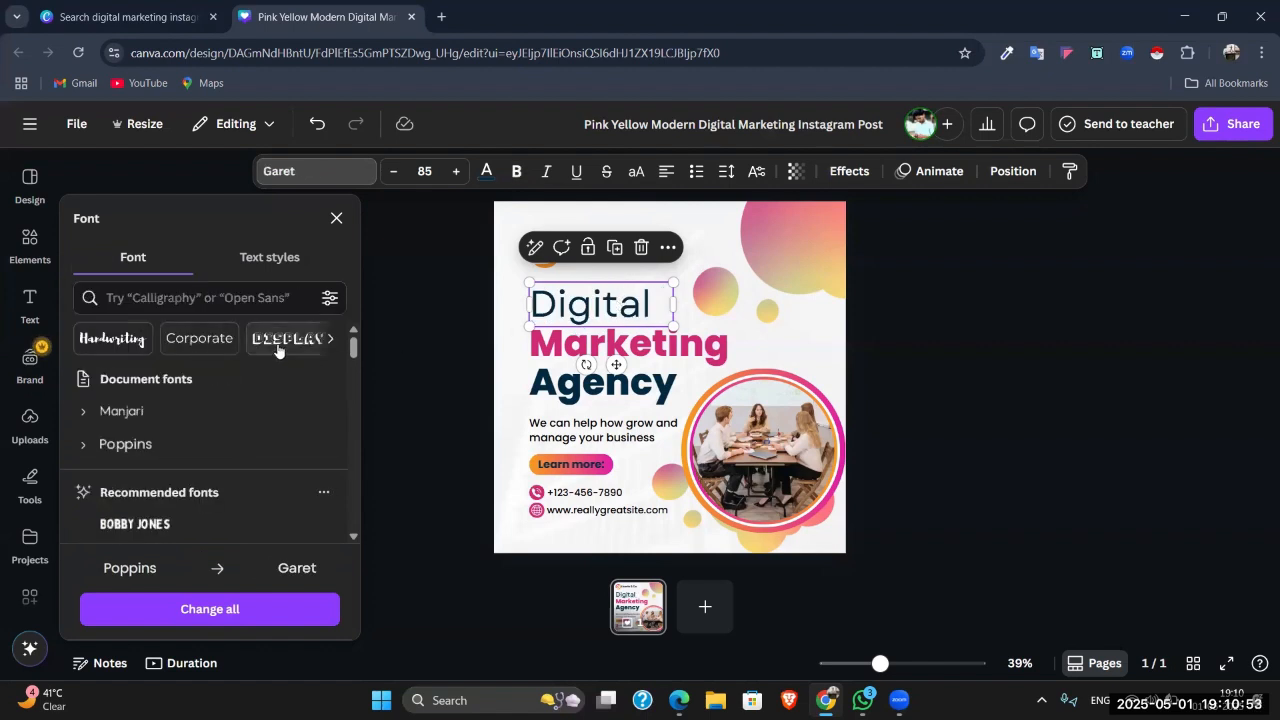
{"action": "left_click", "coordinate": [330, 338]}
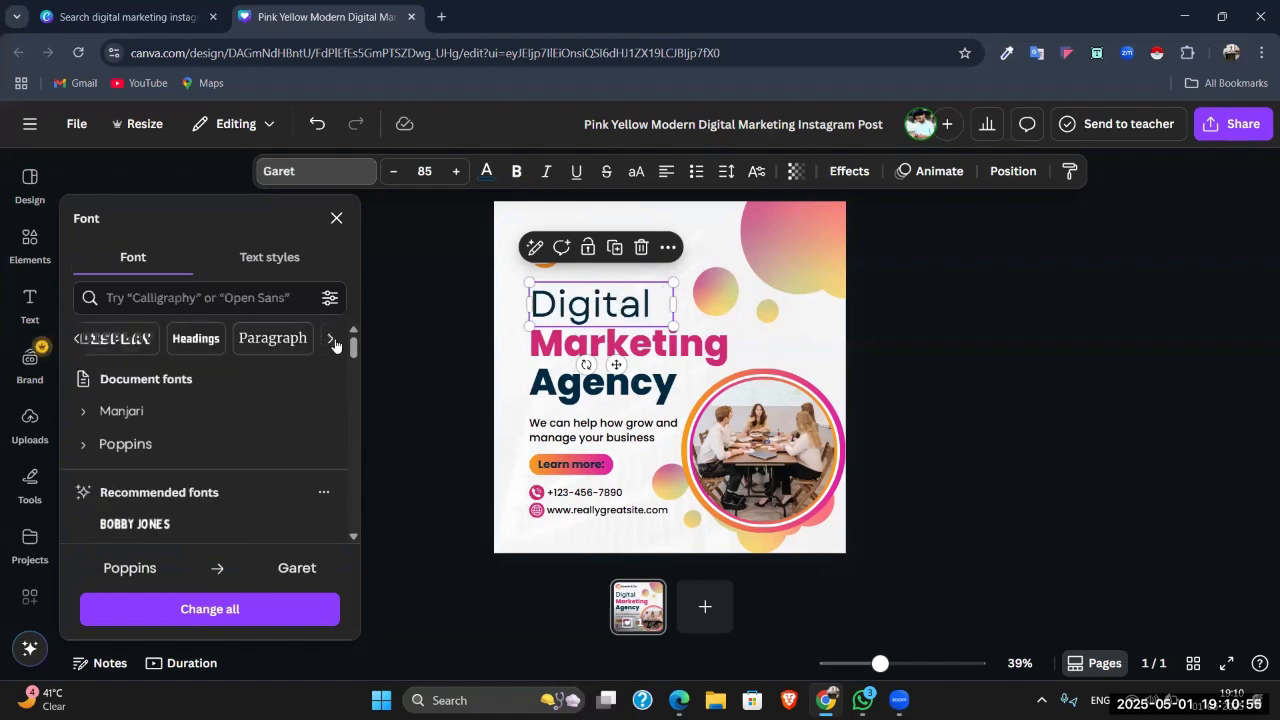
{"action": "left_click", "coordinate": [118, 338]}
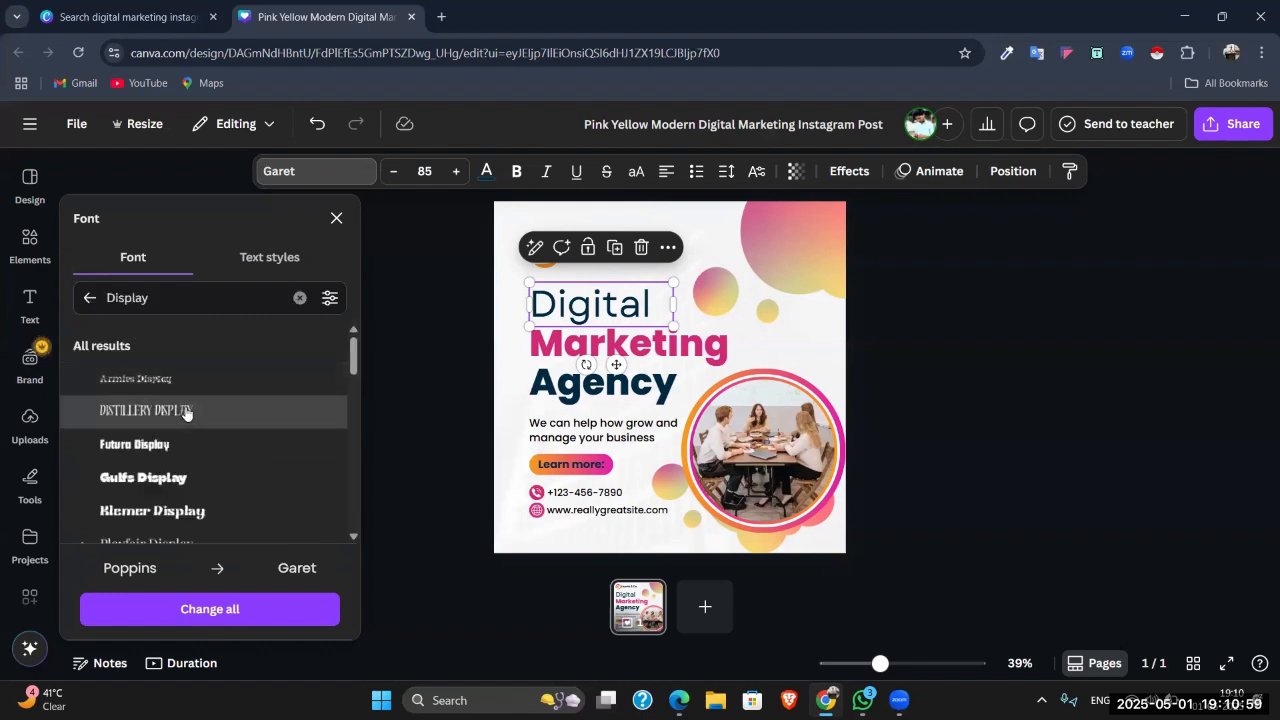
{"action": "left_click", "coordinate": [188, 411]}
{"action": "scroll", "coordinate": [220, 428], "scroll_direction": "down", "scroll_amount": 1}
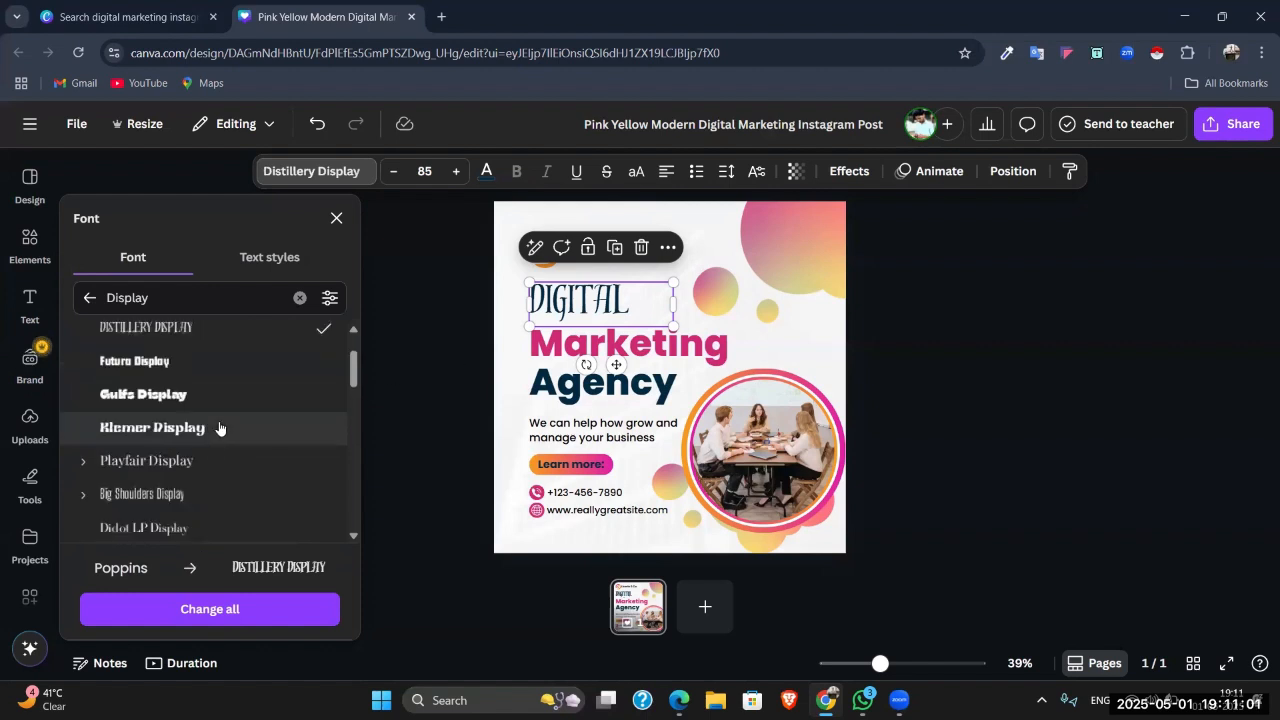
{"action": "left_click", "coordinate": [214, 424]}
Step: Try the DM Serif Display and Helvetica Now Display Condensed fonts on the "Digital" heading
{"action": "scroll", "coordinate": [230, 414], "scroll_direction": "down", "scroll_amount": 2}
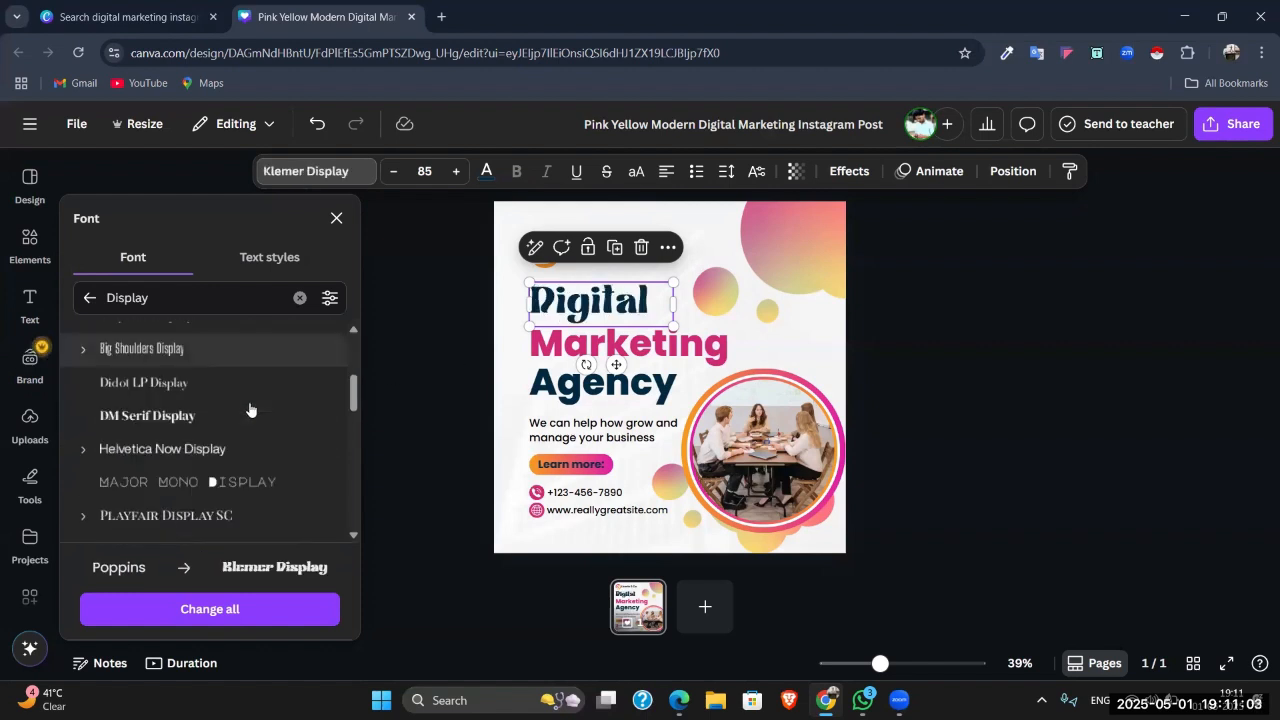
{"action": "left_click", "coordinate": [249, 408]}
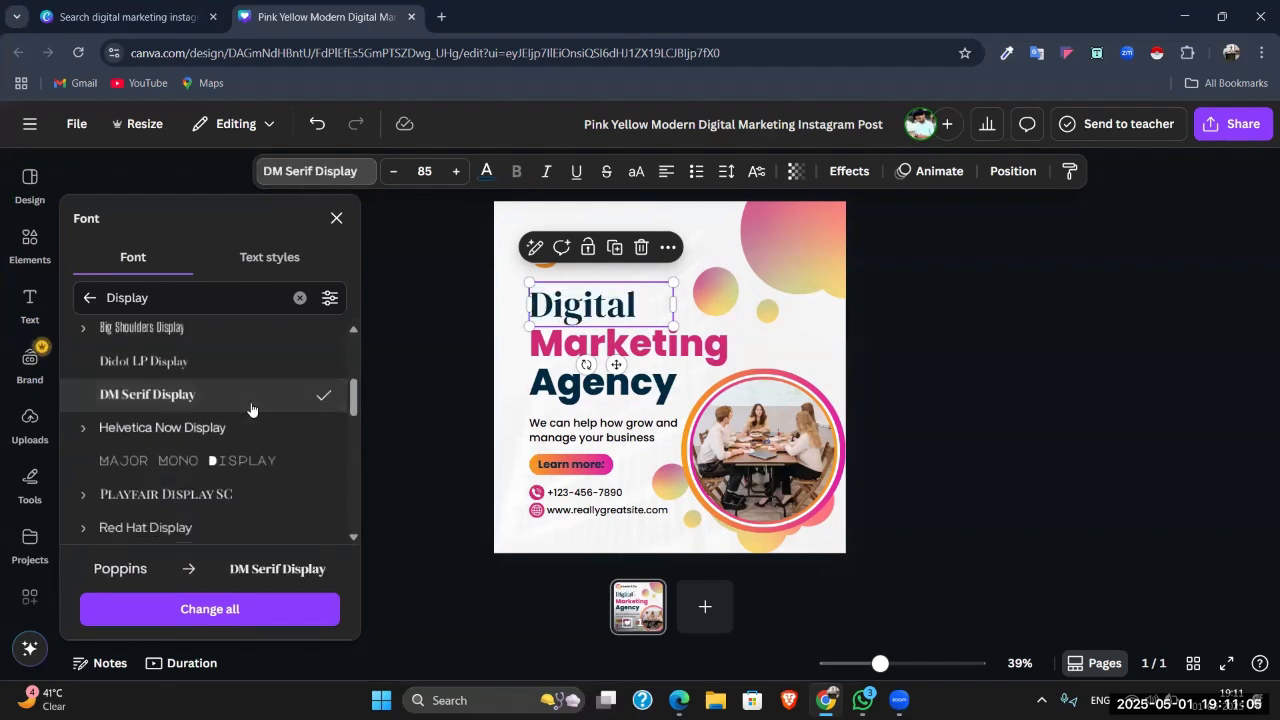
{"action": "scroll", "coordinate": [251, 409], "scroll_direction": "down", "scroll_amount": 3}
{"action": "left_click", "coordinate": [254, 409]}
{"action": "scroll", "coordinate": [263, 377], "scroll_direction": "up", "scroll_amount": 5}
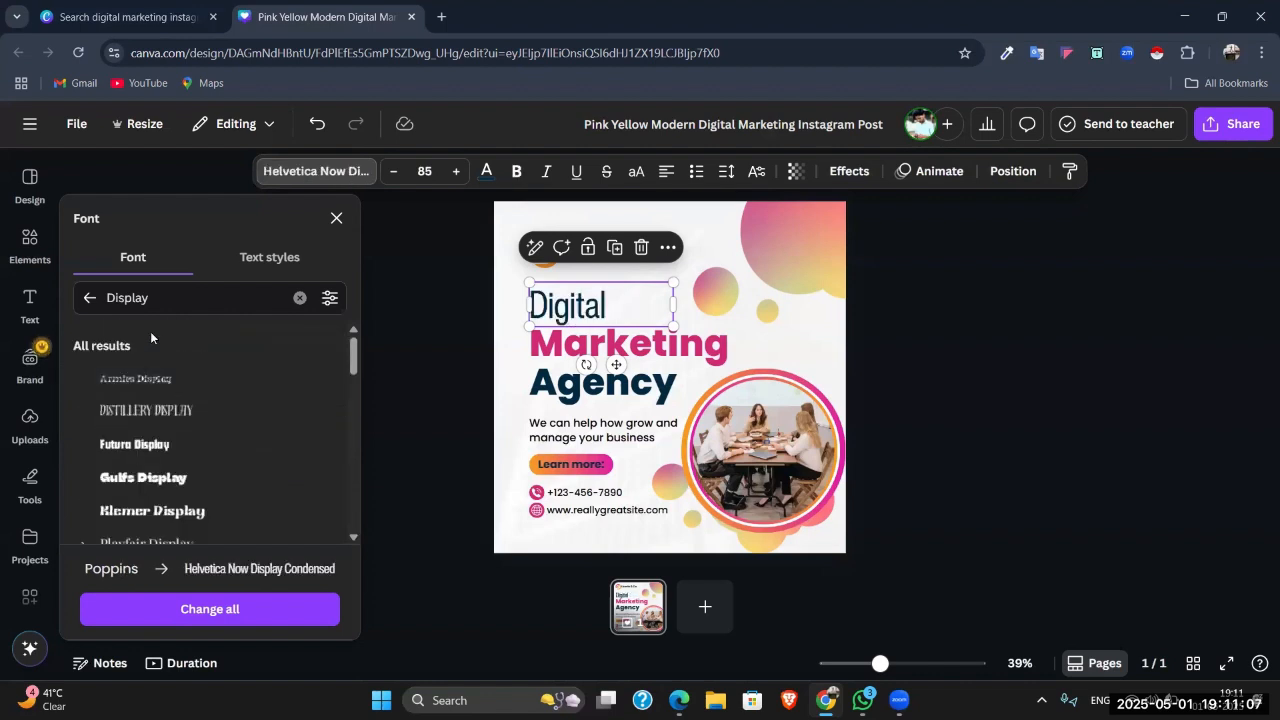
Step: Switch to the Serif font category and try CMU Serif and Droid Serif on the "Digital" heading
{"action": "left_click", "coordinate": [89, 297]}
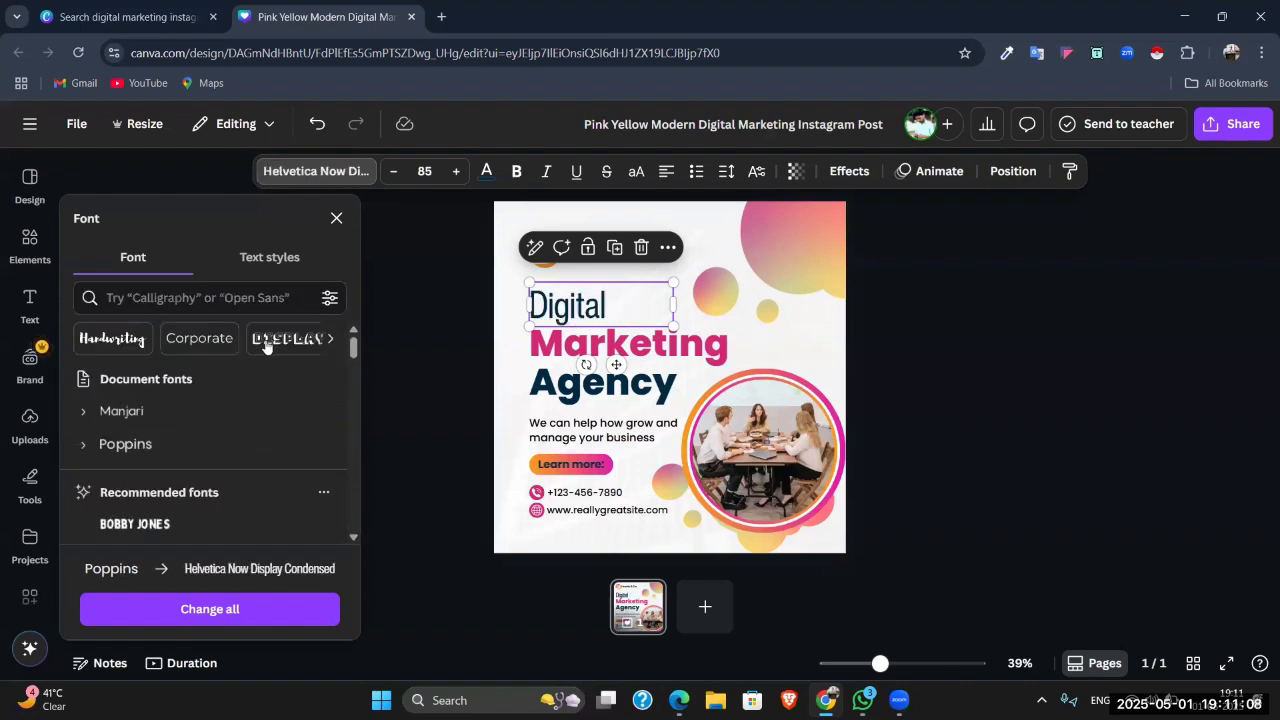
{"action": "left_click", "coordinate": [327, 339]}
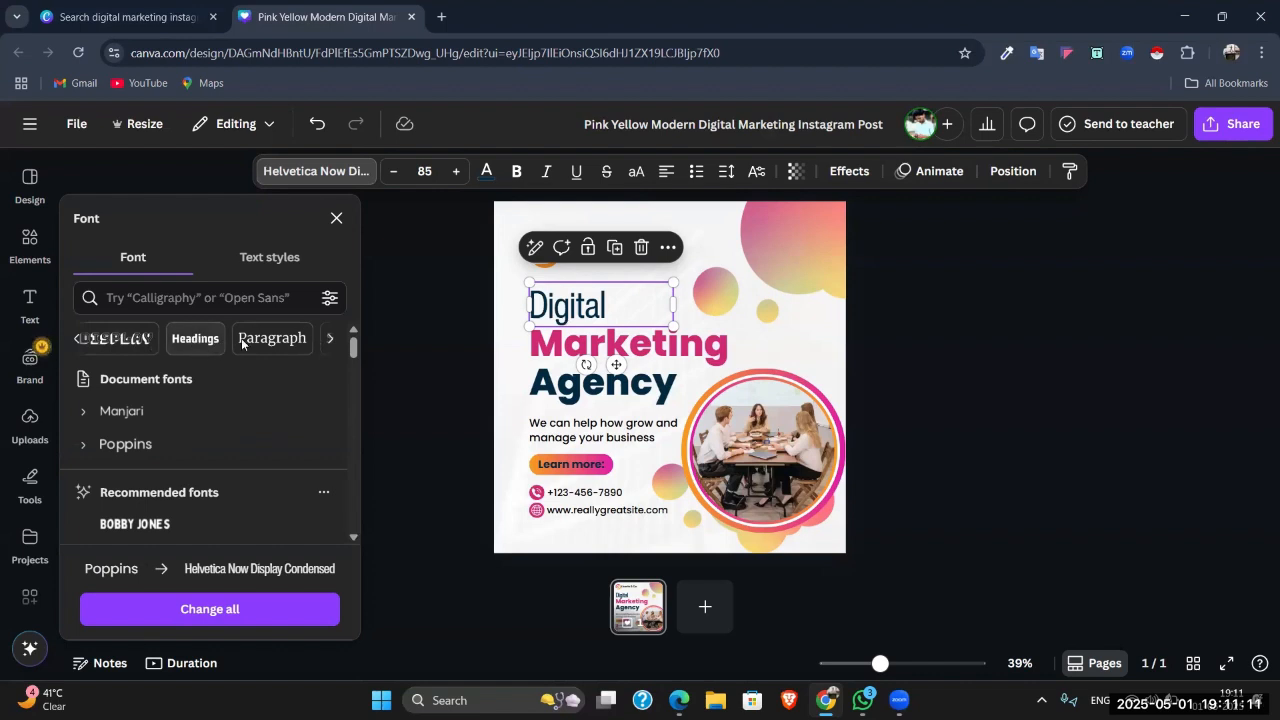
{"action": "left_click", "coordinate": [329, 338]}
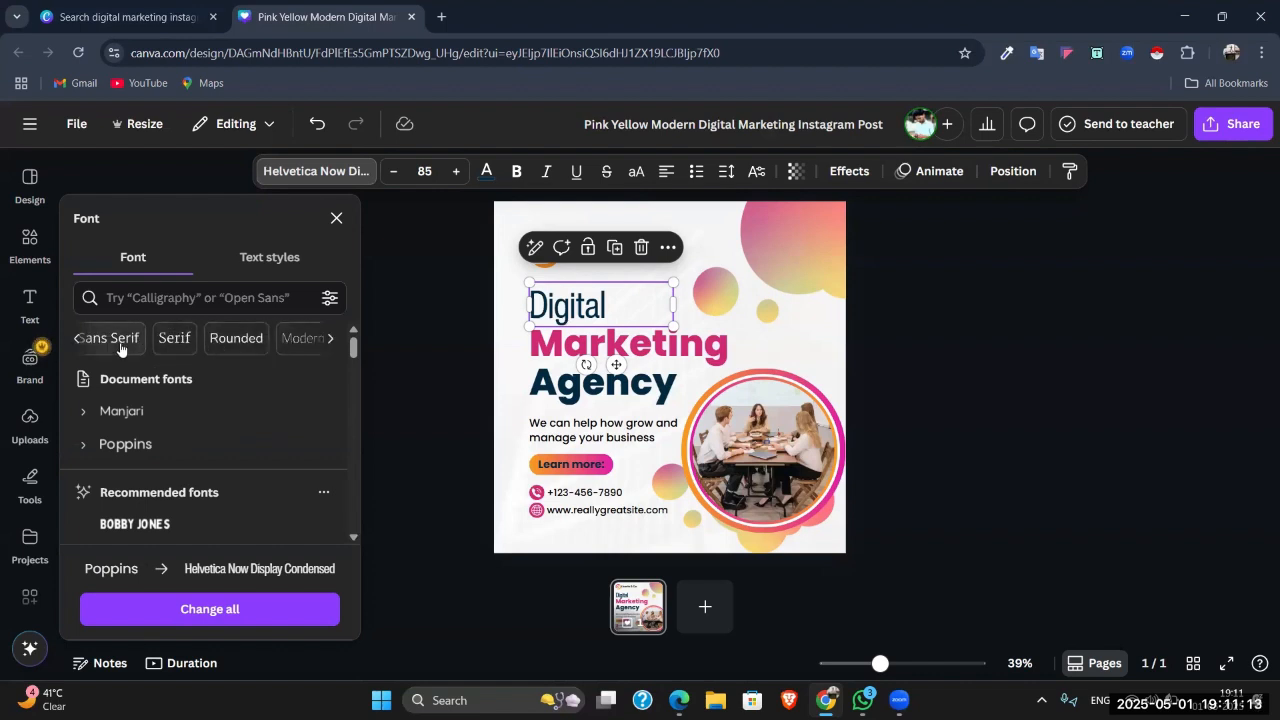
{"action": "left_click", "coordinate": [173, 339]}
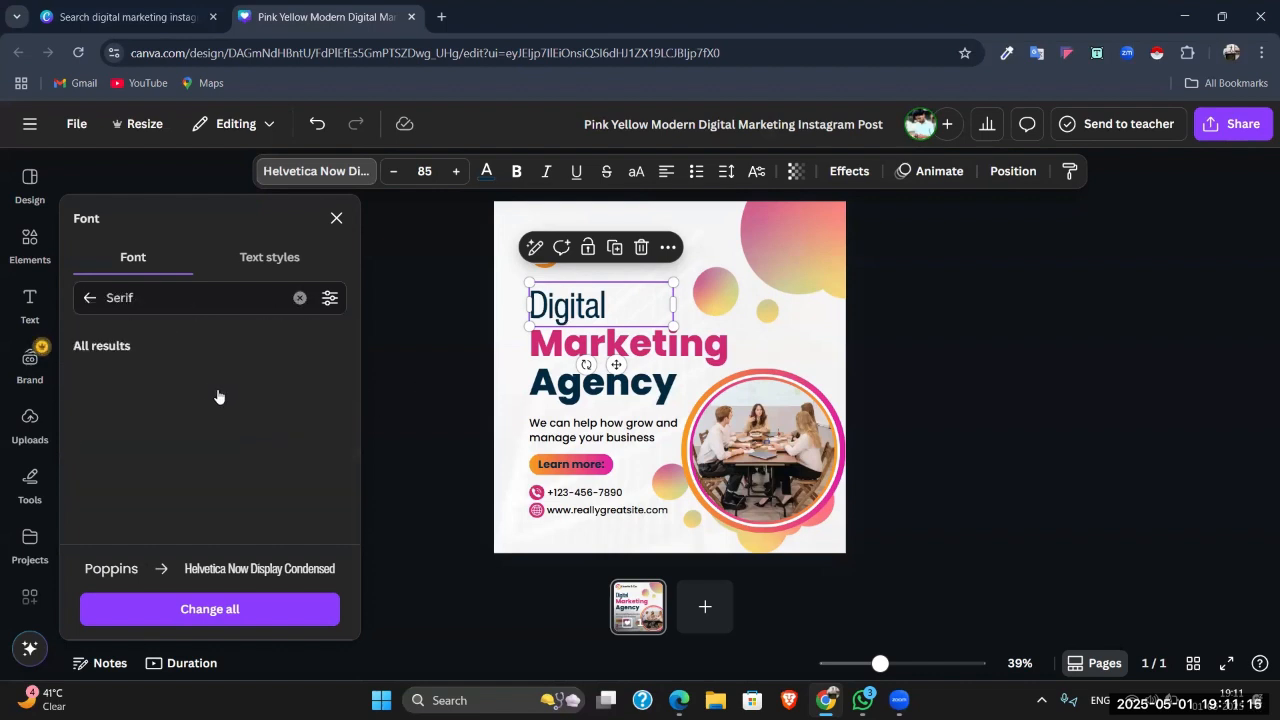
{"action": "left_click", "coordinate": [171, 375]}
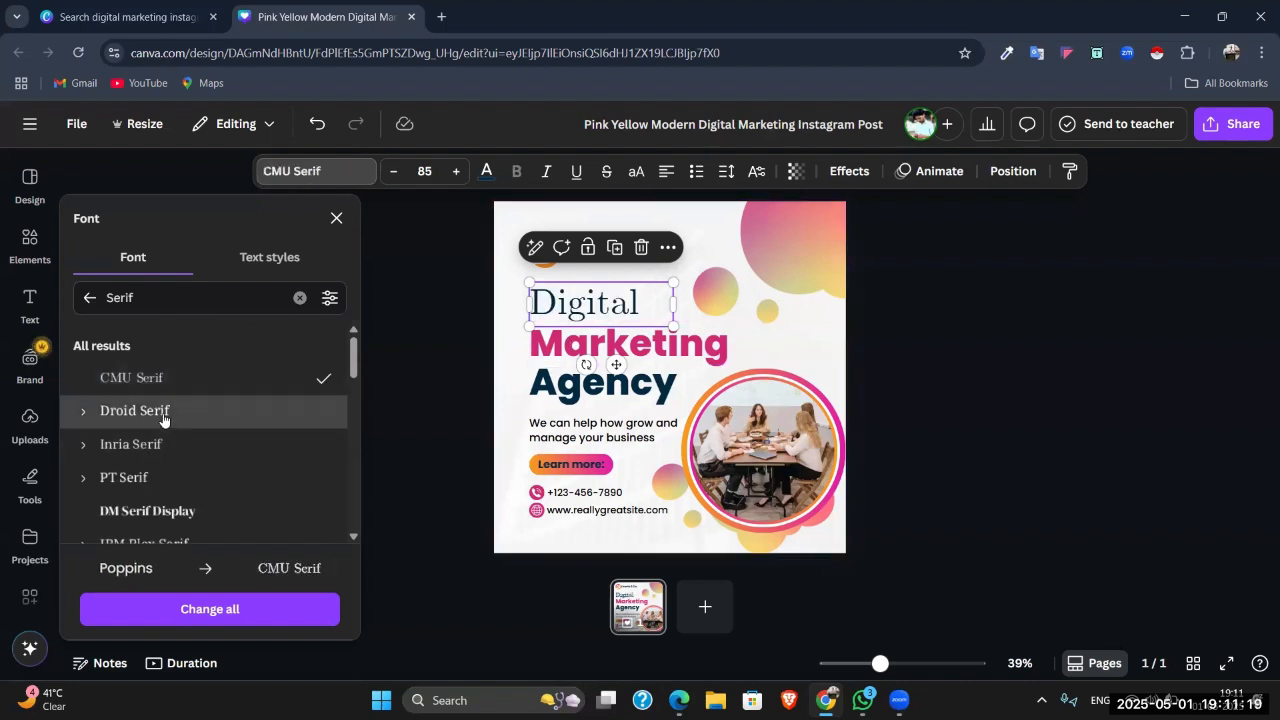
{"action": "left_click", "coordinate": [165, 418]}
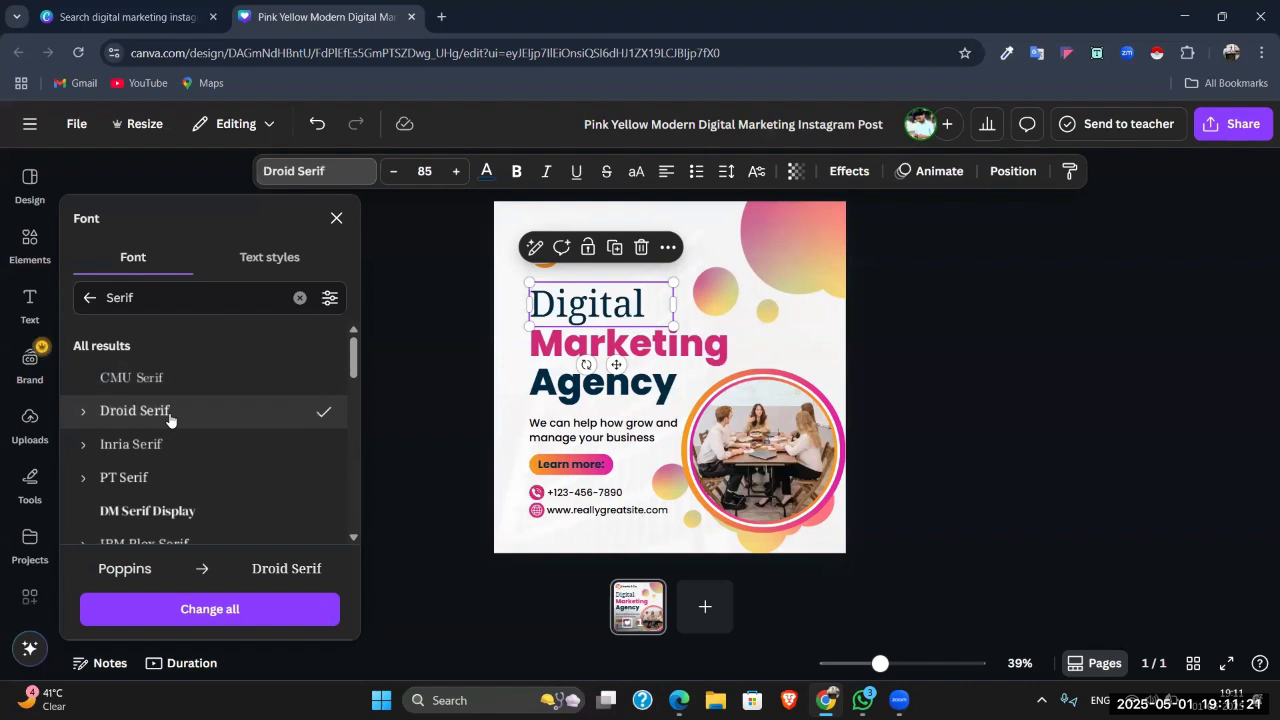
Step: Try Morisawa Role Serif Text Pro and Harnet Serif on the "Digital" heading, ending with LynxTH Serif
{"action": "scroll", "coordinate": [172, 420], "scroll_direction": "down", "scroll_amount": 3}
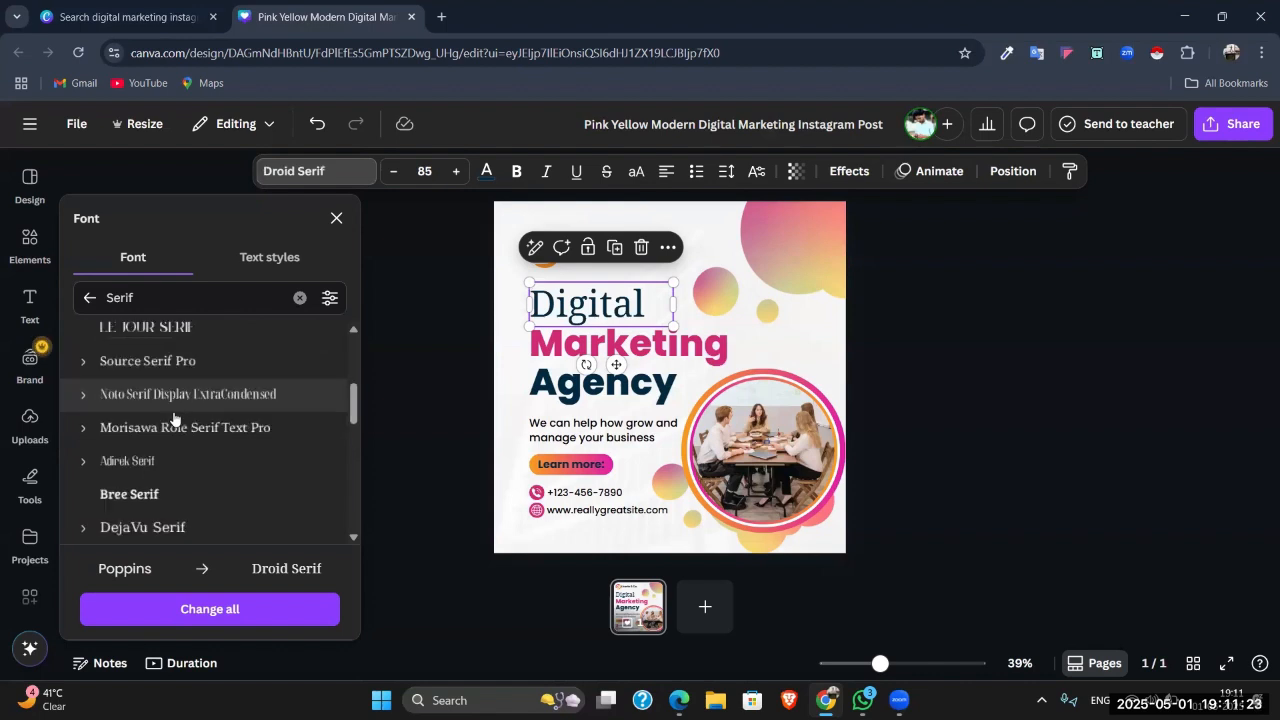
{"action": "left_click", "coordinate": [185, 425]}
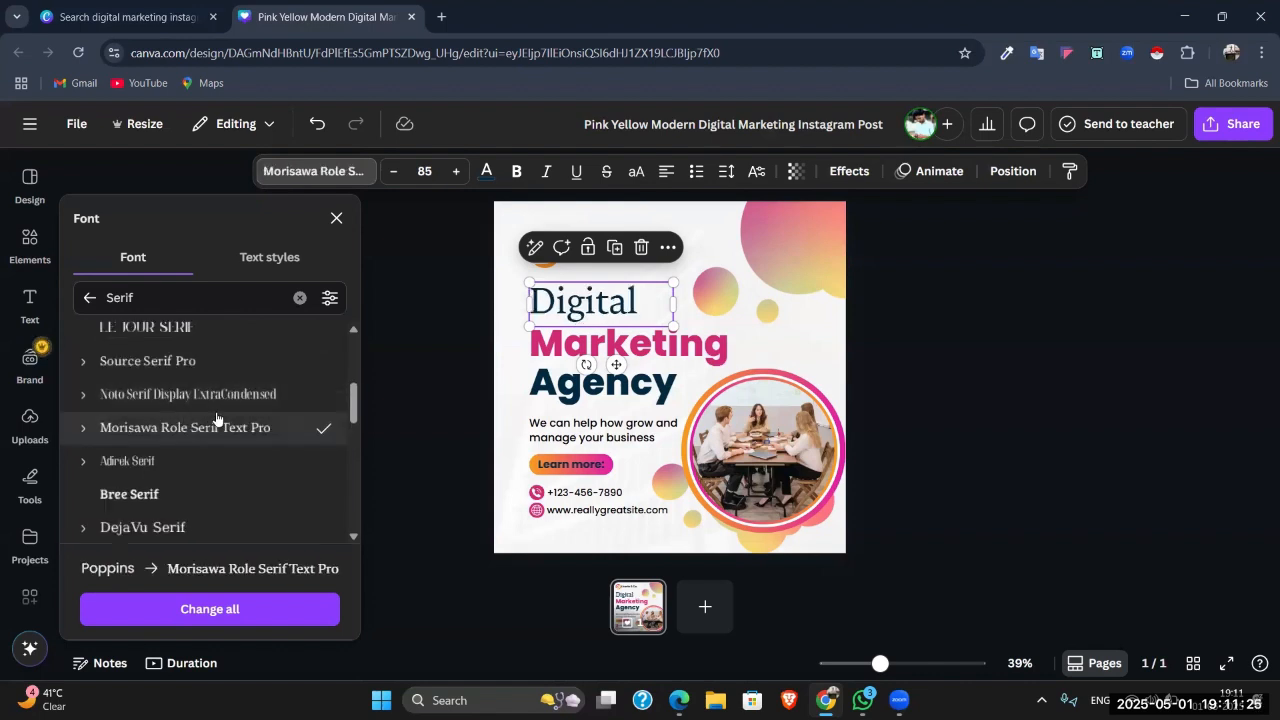
{"action": "scroll", "coordinate": [217, 418], "scroll_direction": "down", "scroll_amount": 5}
{"action": "left_click", "coordinate": [217, 415]}
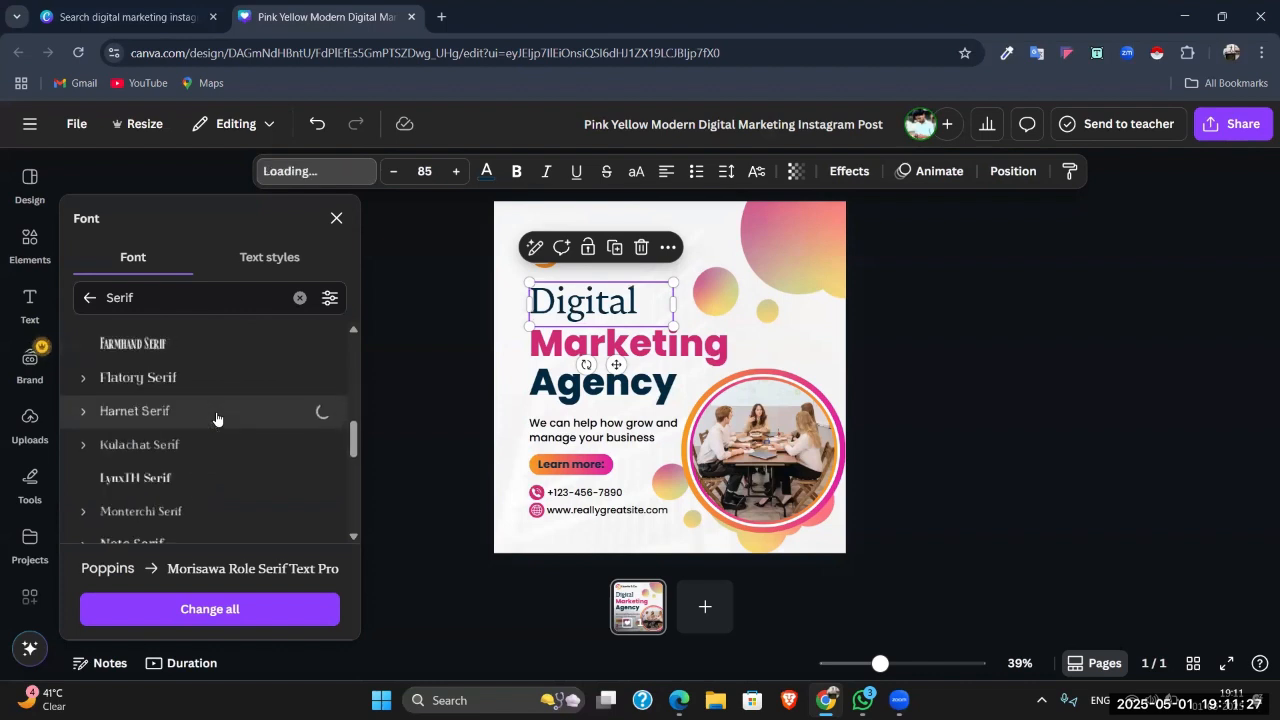
{"action": "scroll", "coordinate": [217, 417], "scroll_direction": "up", "scroll_amount": 2}
{"action": "scroll", "coordinate": [217, 417], "scroll_direction": "down", "scroll_amount": 3}
{"action": "left_click", "coordinate": [220, 412]}
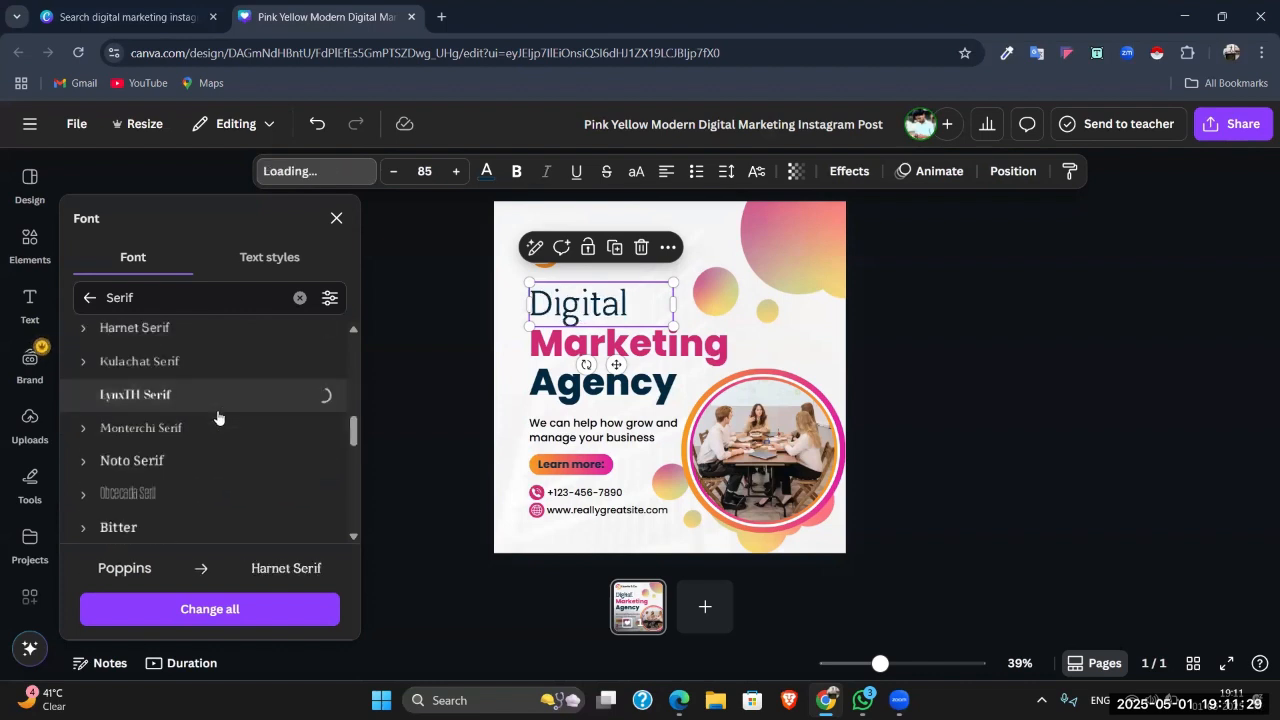
Step: Close the font list and deselect the "Digital" heading
{"action": "left_click", "coordinate": [159, 292]}
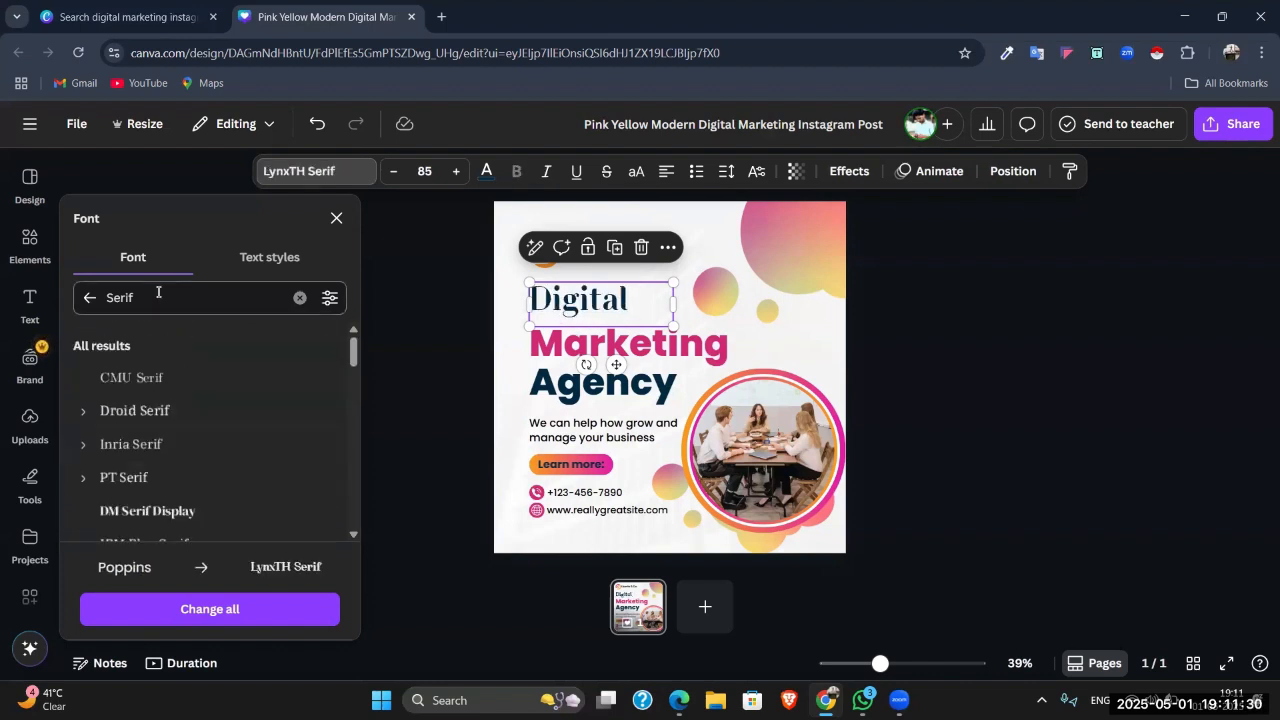
{"action": "left_click", "coordinate": [336, 218]}
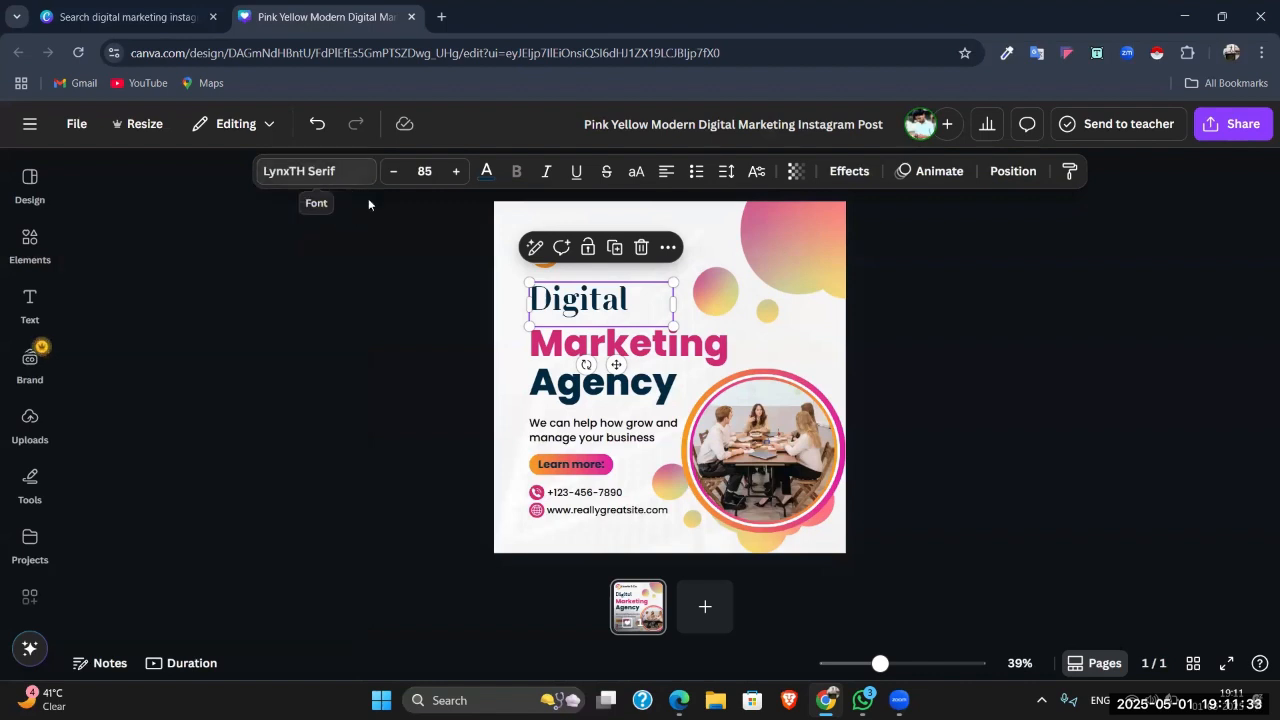
{"action": "left_click", "coordinate": [438, 287]}
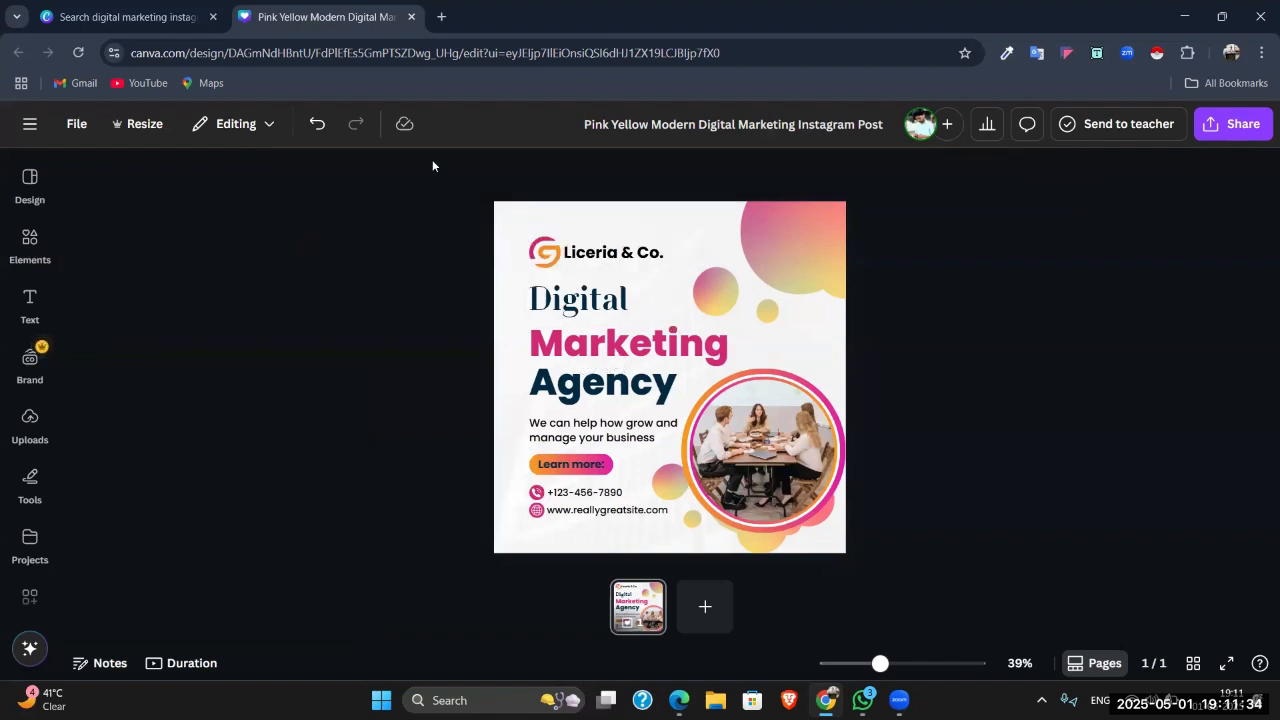
Step: Set the "Digital" heading's font size to 21
{"action": "left_click", "coordinate": [578, 313]}
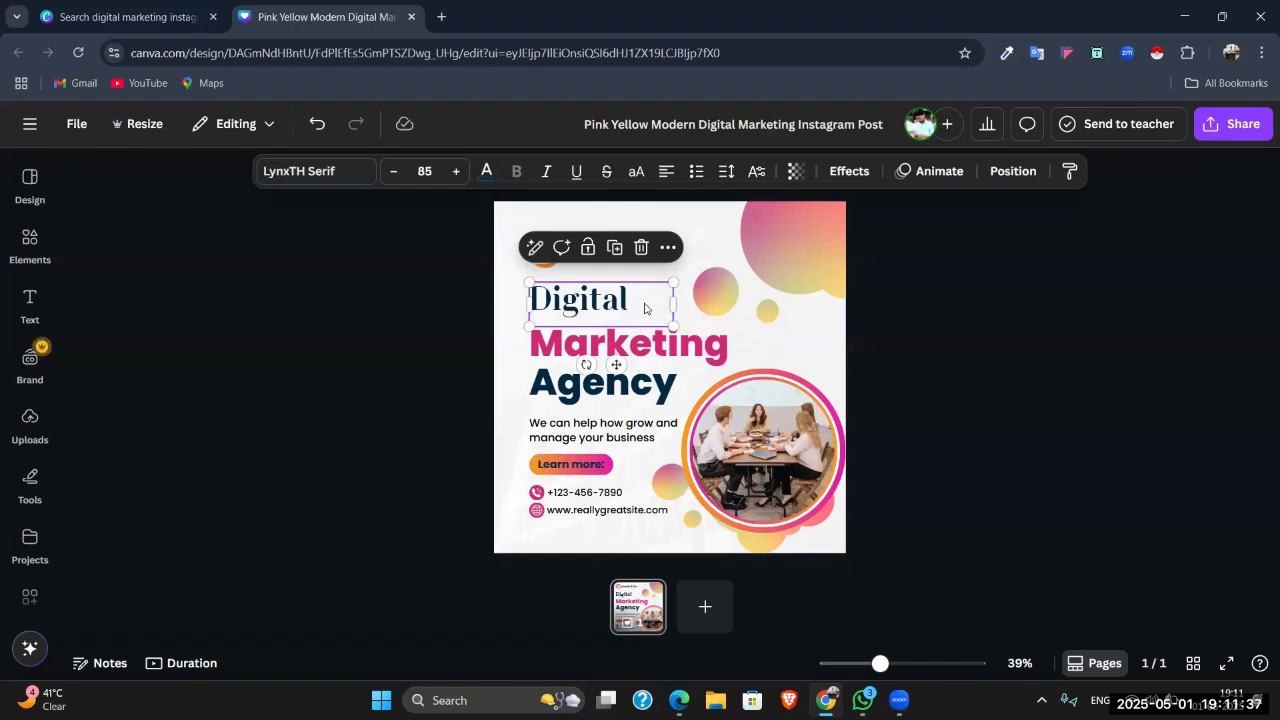
{"action": "left_click", "coordinate": [428, 171]}
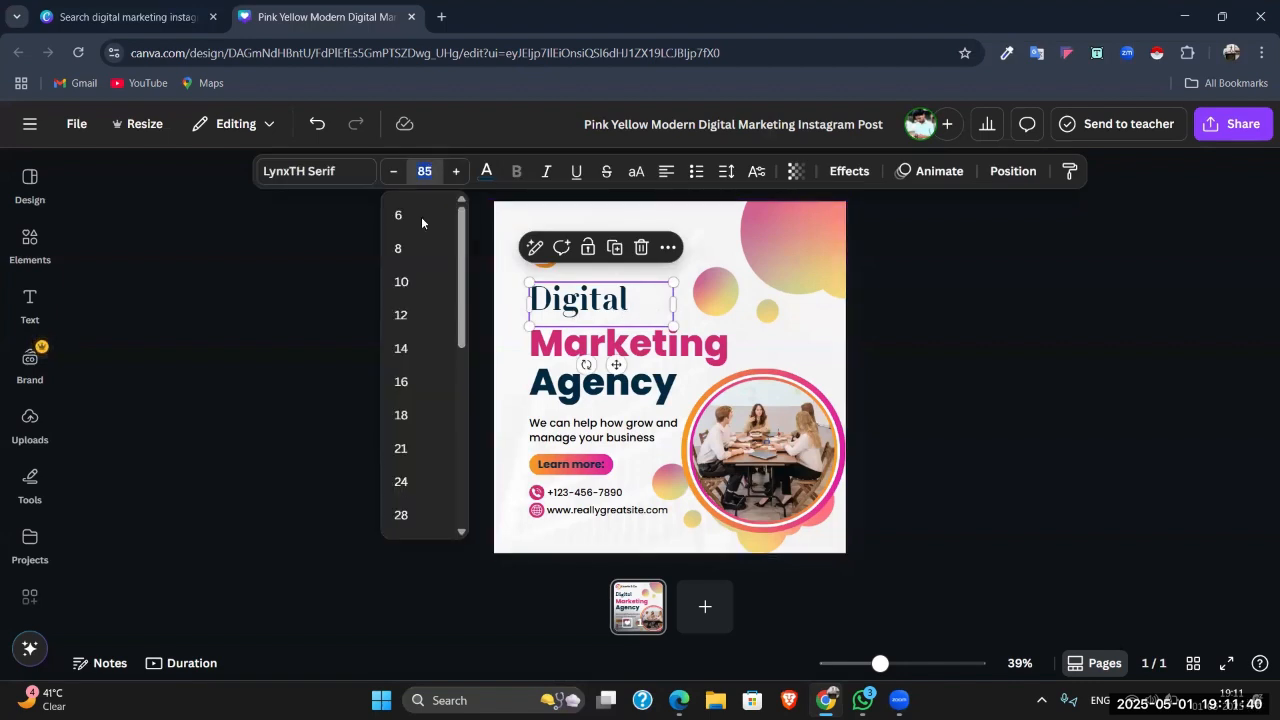
{"action": "left_click", "coordinate": [401, 449]}
{"action": "left_click", "coordinate": [439, 347]}
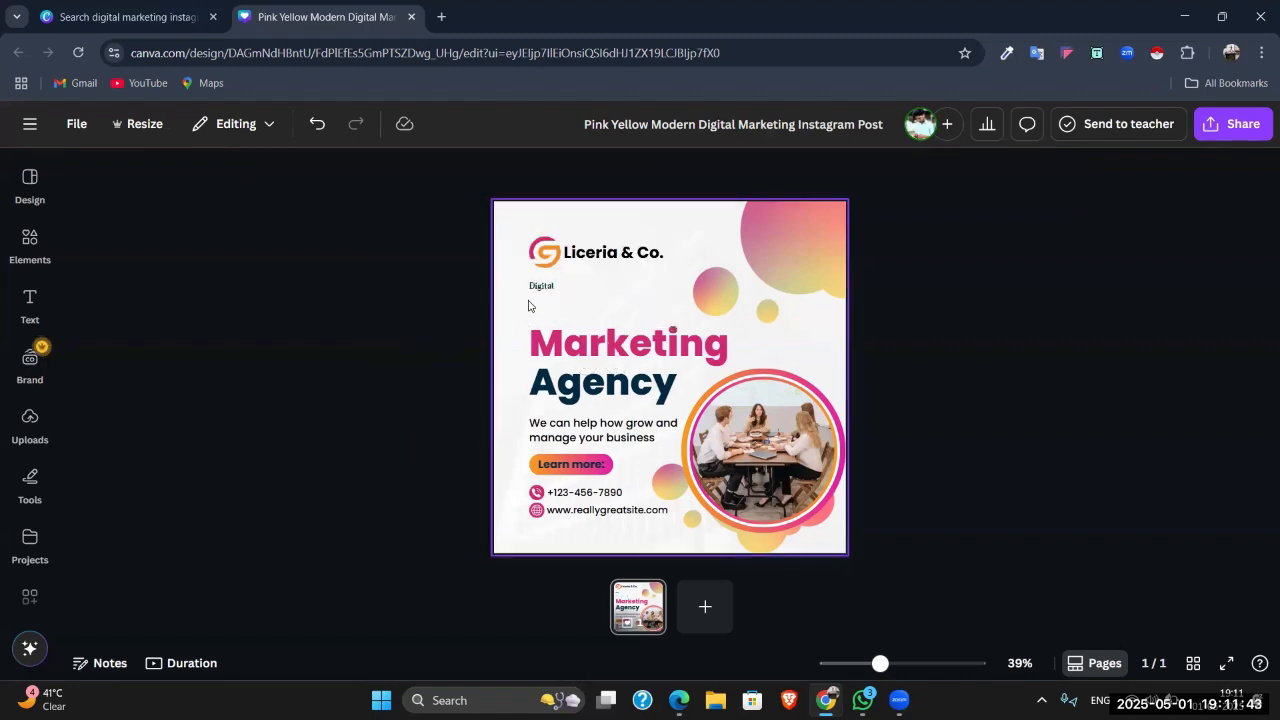
Step: Increase the "Digital" heading's font size step by step to 38
{"action": "left_click_drag", "start_coordinate": [890, 665], "coordinate": [928, 663]}
{"action": "scroll", "coordinate": [183, 457], "scroll_direction": "up", "scroll_amount": 3}
{"action": "left_click", "coordinate": [238, 387]}
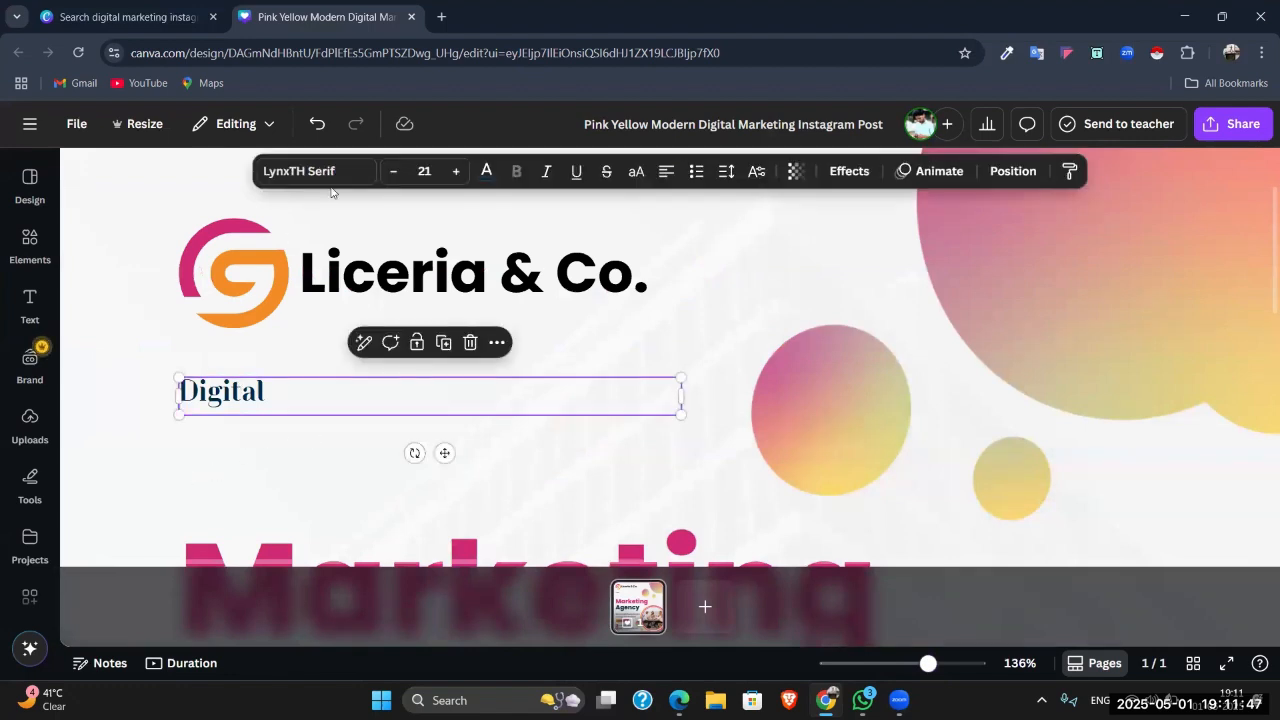
{"action": "left_click", "coordinate": [446, 171]}
{"action": "double_click", "coordinate": [450, 171]}
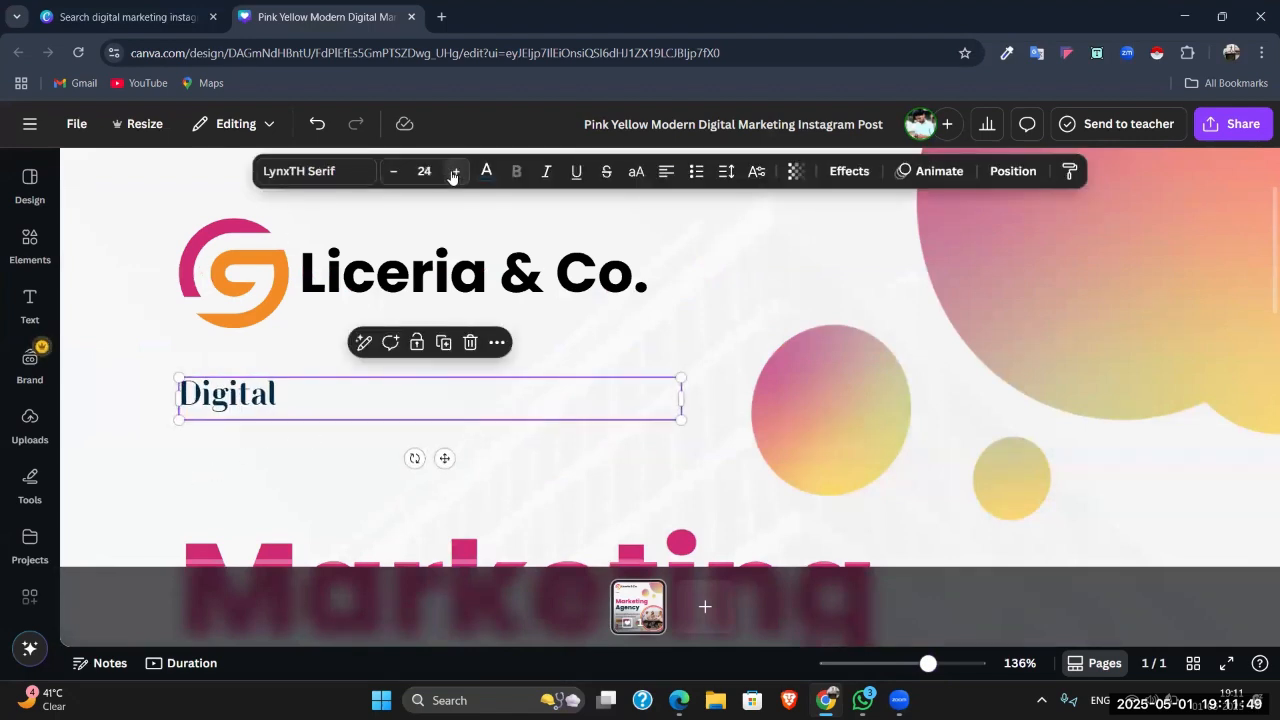
{"action": "triple_click", "coordinate": [451, 171]}
{"action": "double_click", "coordinate": [455, 173]}
{"action": "triple_click", "coordinate": [456, 174]}
{"action": "triple_click", "coordinate": [456, 174]}
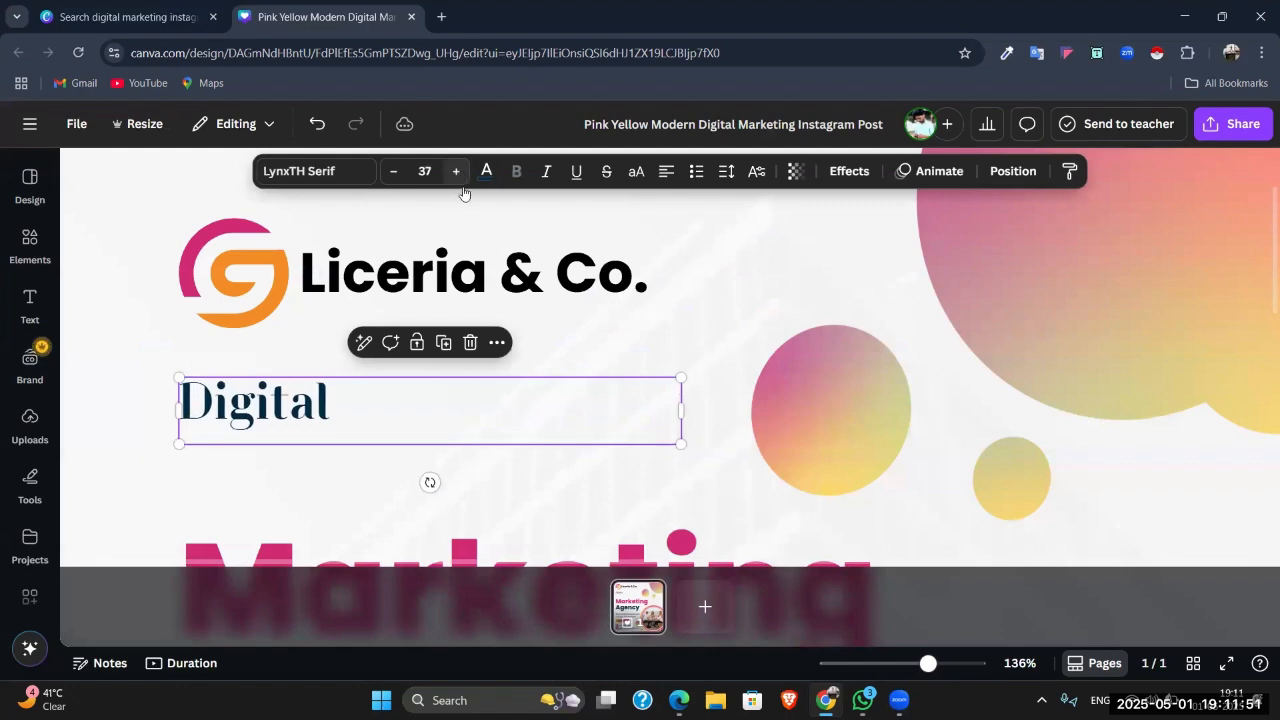
{"action": "triple_click", "coordinate": [456, 174]}
{"action": "left_click_drag", "start_coordinate": [928, 663], "coordinate": [878, 663]}
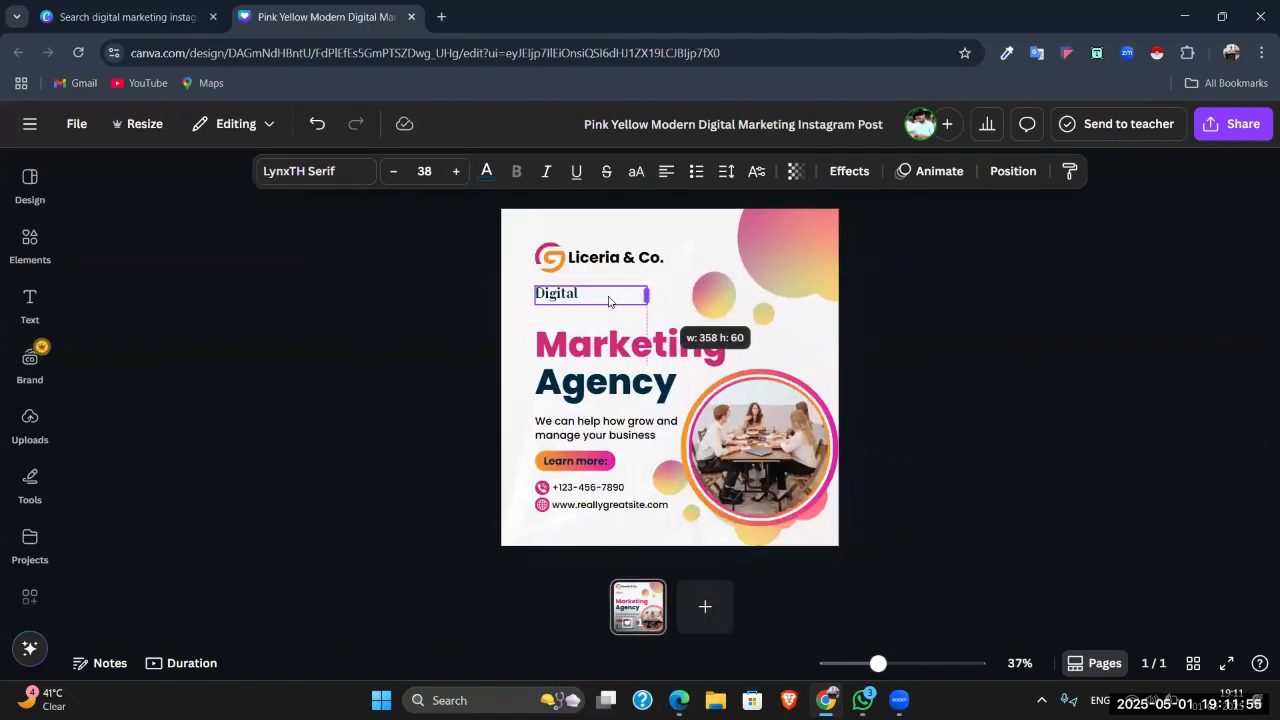
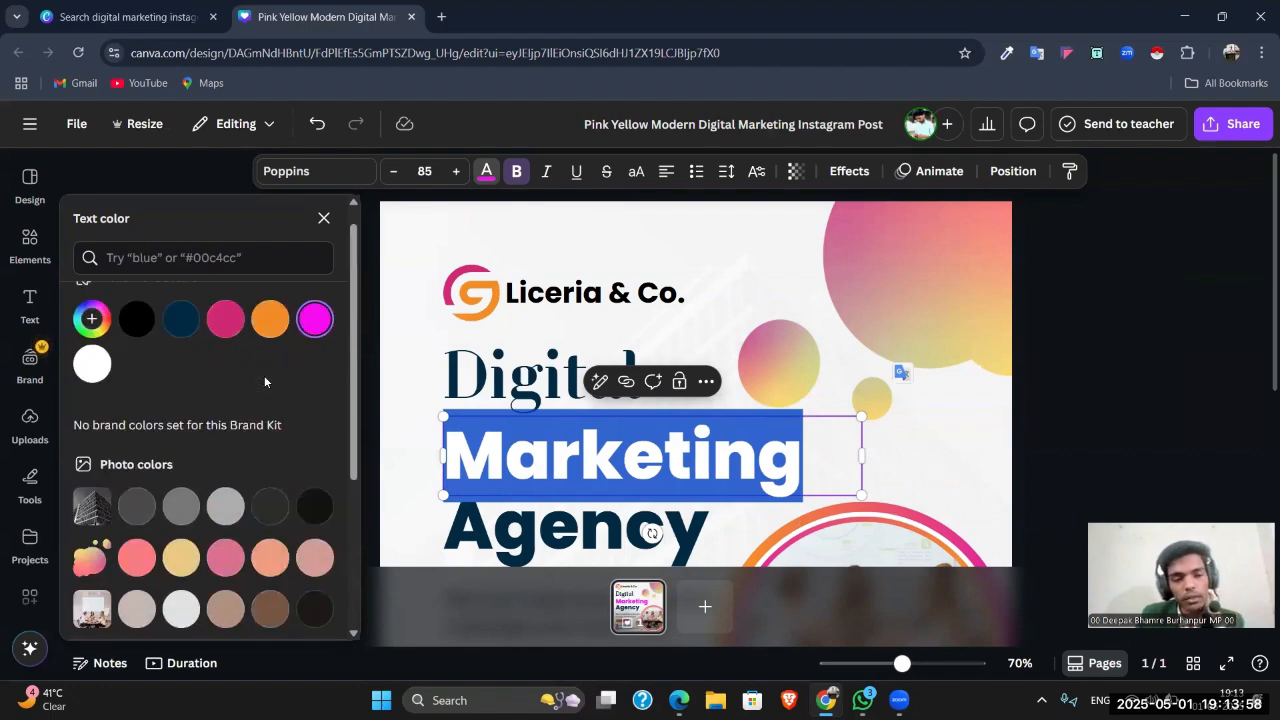
Step: Recolor the word "Marketing" with the pink #D02974 sampled from the logo using the color picker
{"action": "scroll", "coordinate": [256, 404], "scroll_direction": "down", "scroll_amount": 3}
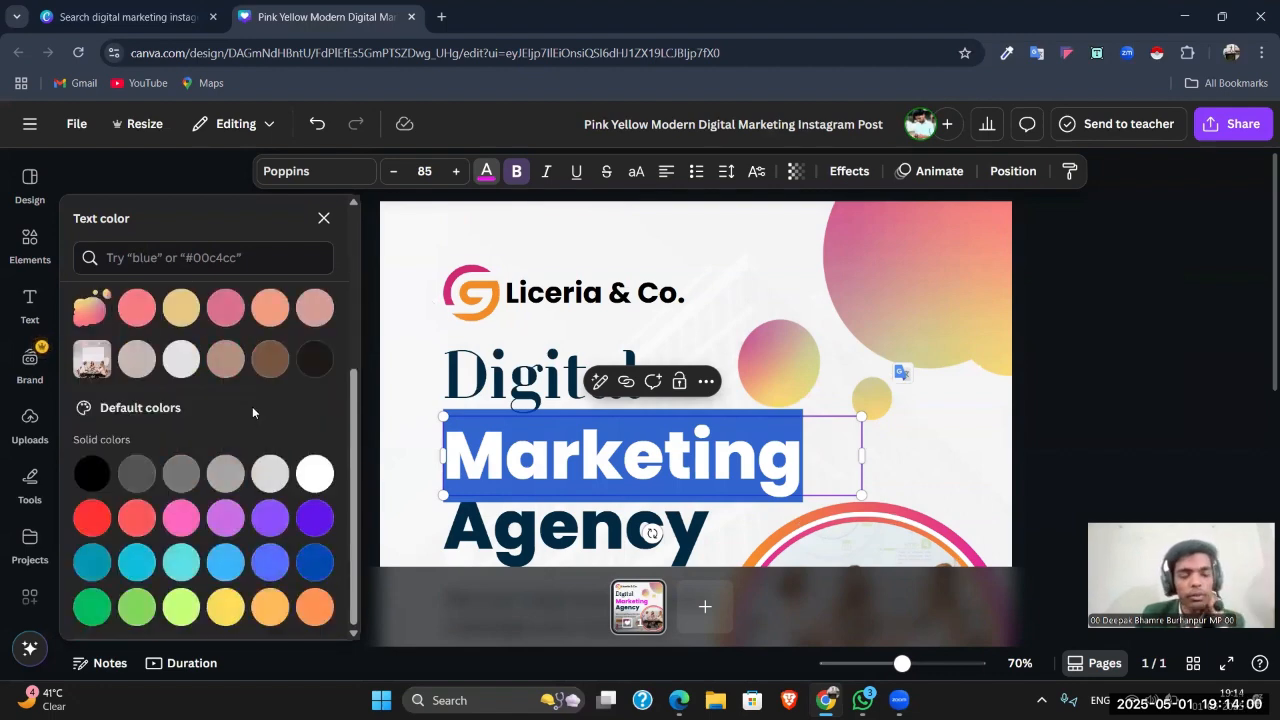
{"action": "scroll", "coordinate": [242, 403], "scroll_direction": "up", "scroll_amount": 4}
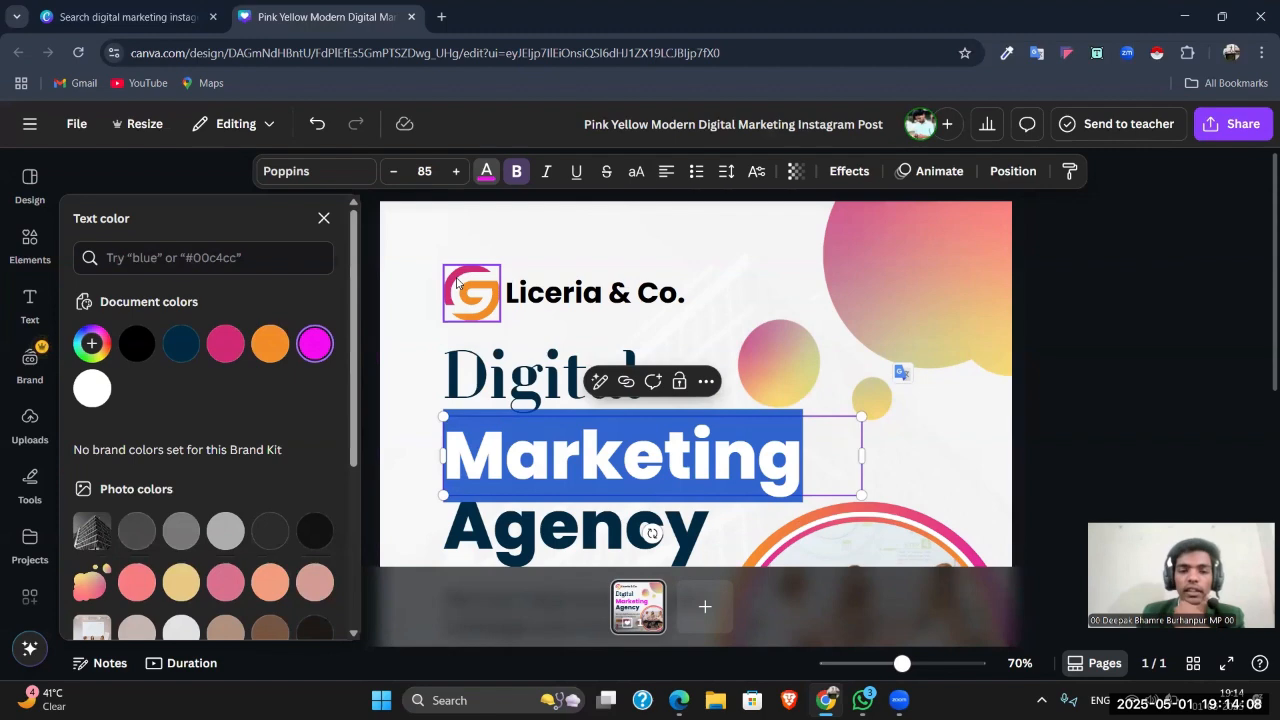
{"action": "left_click", "coordinate": [90, 345]}
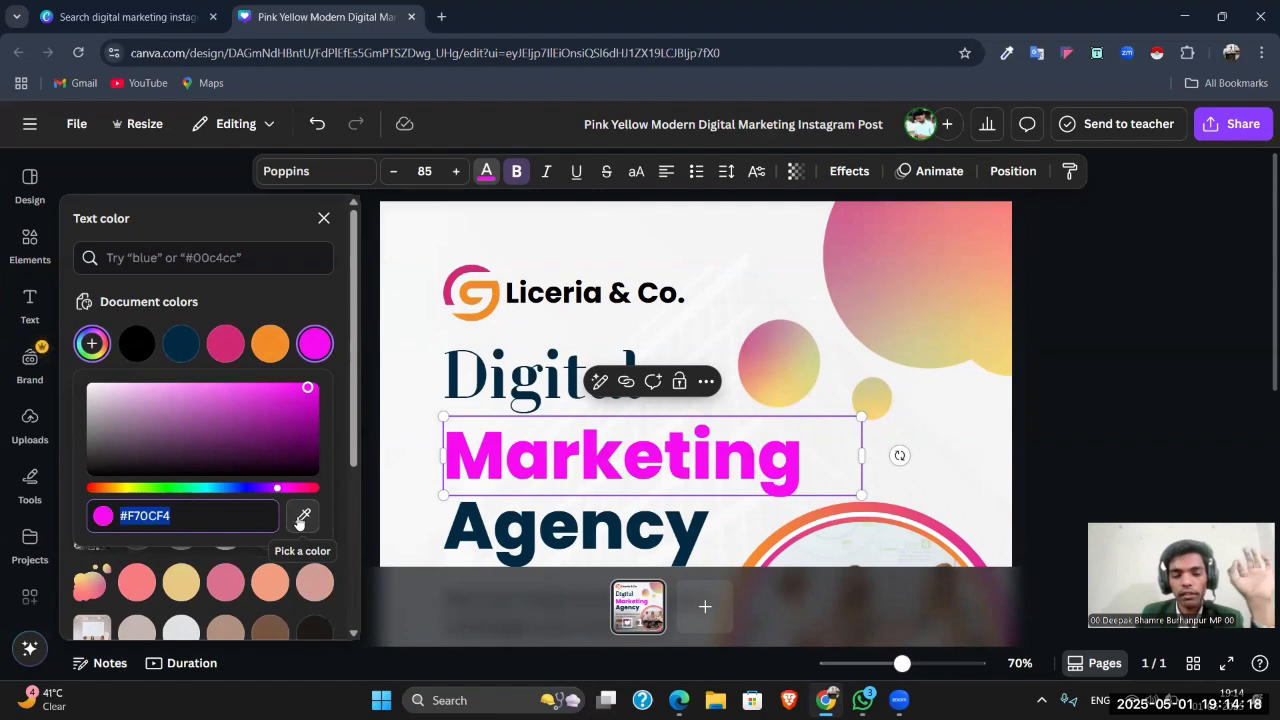
{"action": "left_click", "coordinate": [299, 518]}
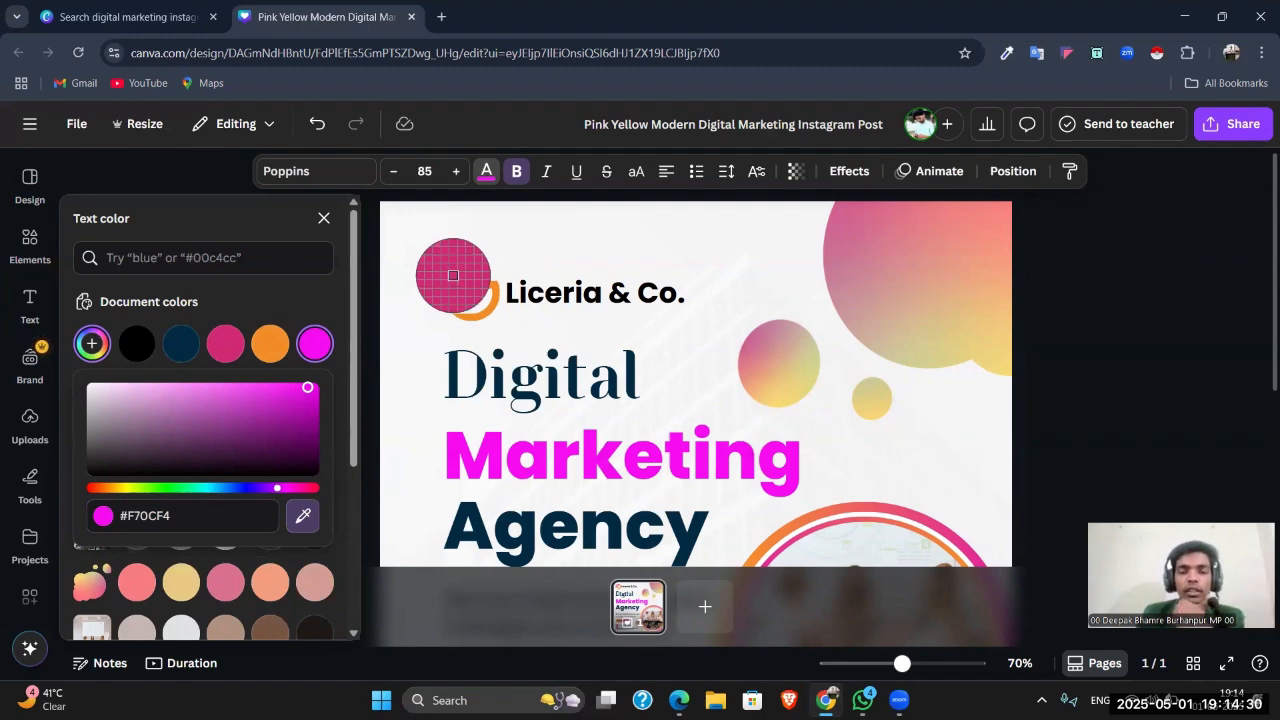
{"action": "left_click", "coordinate": [455, 279]}
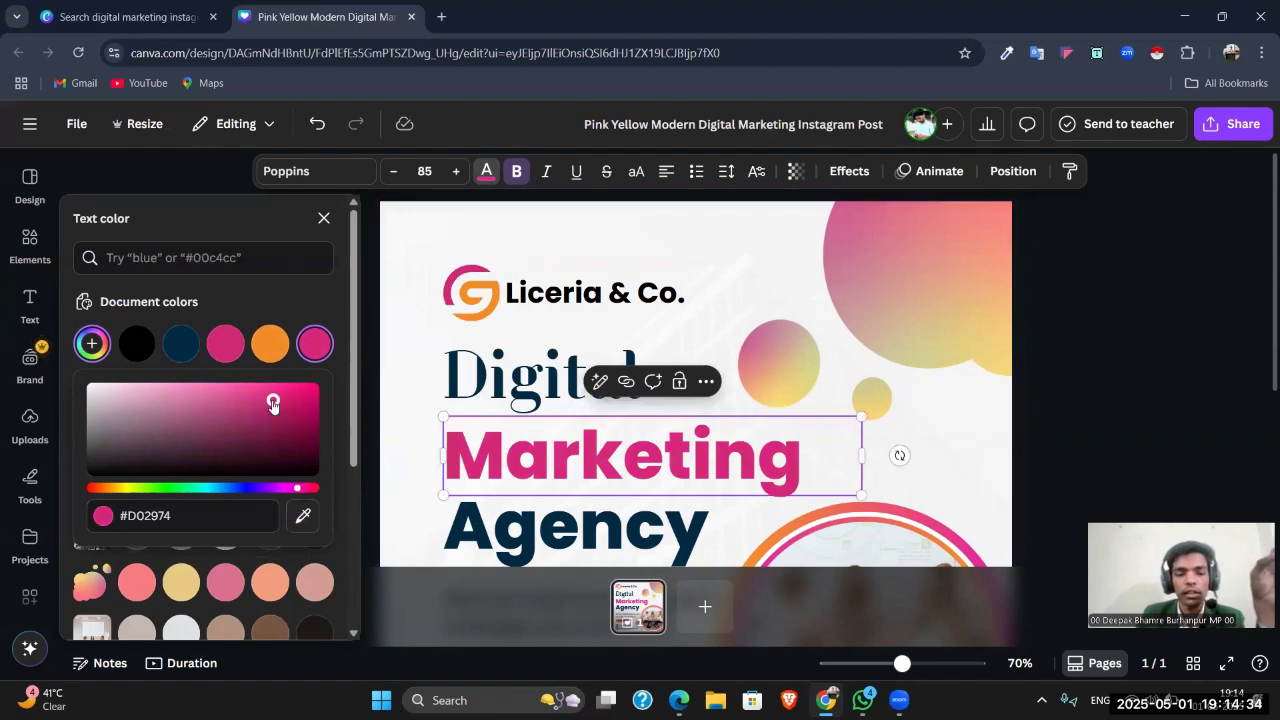
Step: Copy the hex code D02974 of the "Marketing" text color without the hash sign
{"action": "left_click", "coordinate": [178, 519]}
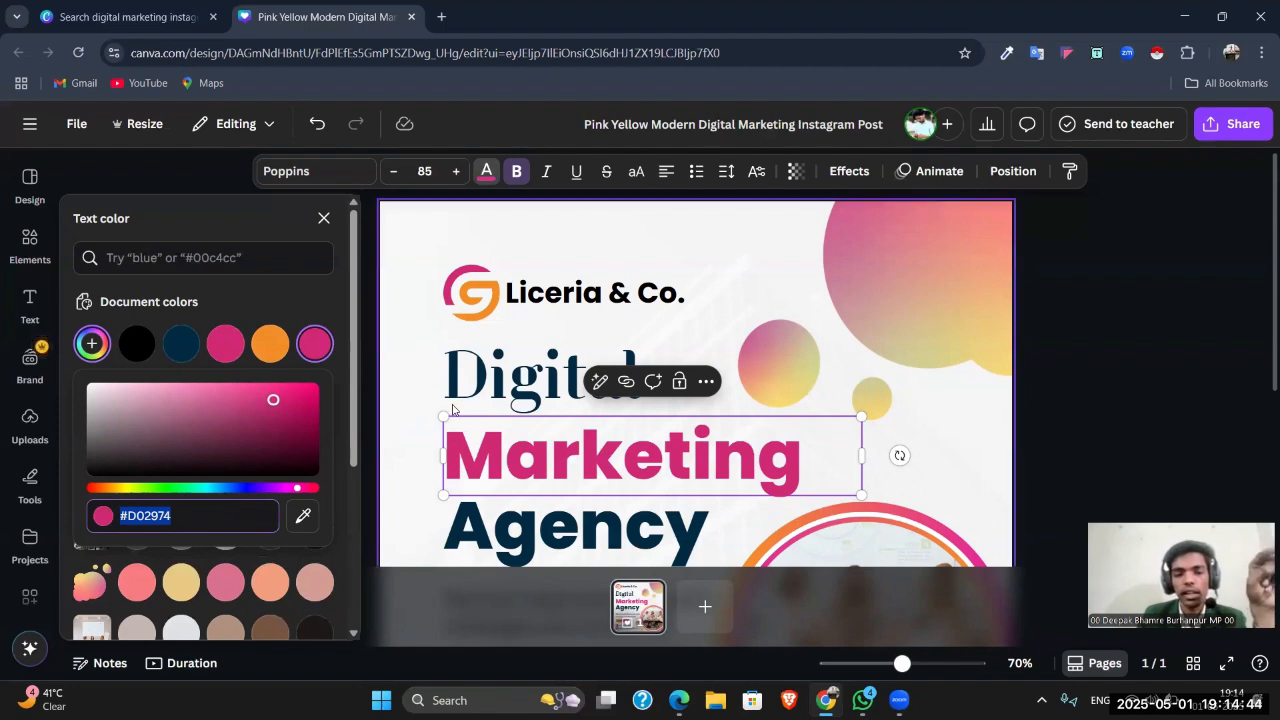
{"action": "scroll", "coordinate": [420, 470], "scroll_direction": "down", "scroll_amount": 1}
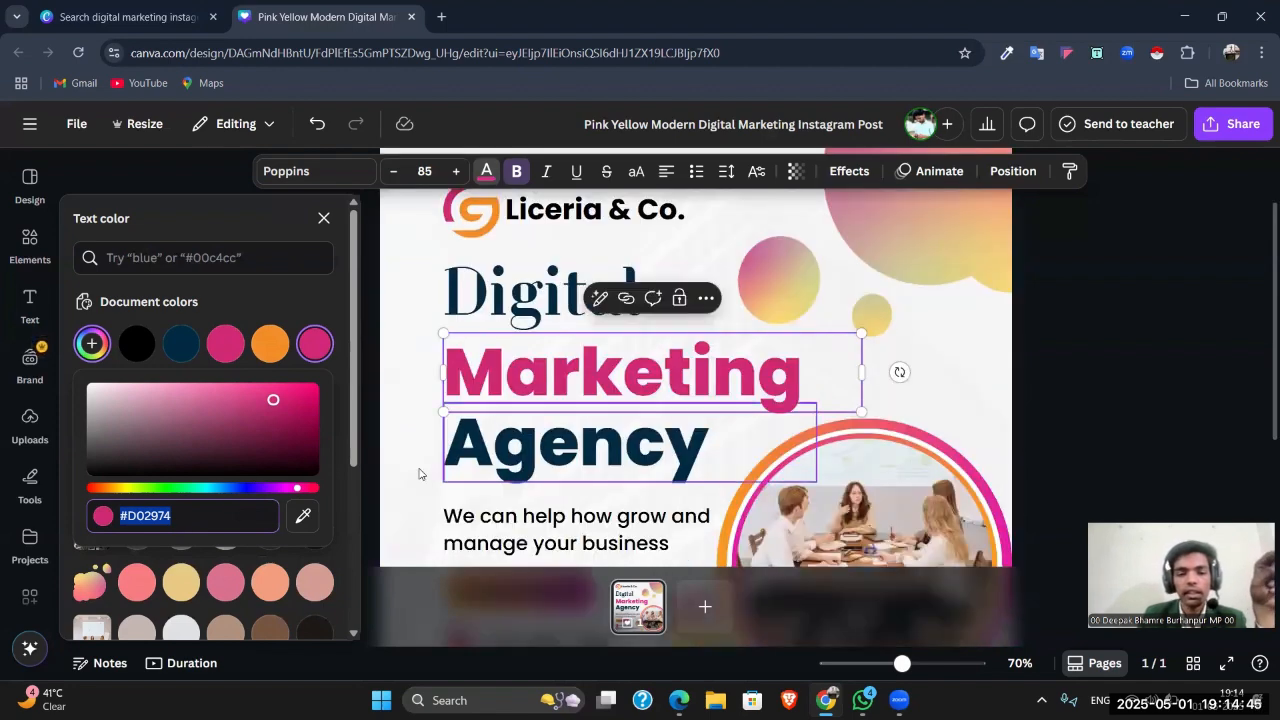
{"action": "double_click", "coordinate": [197, 520]}
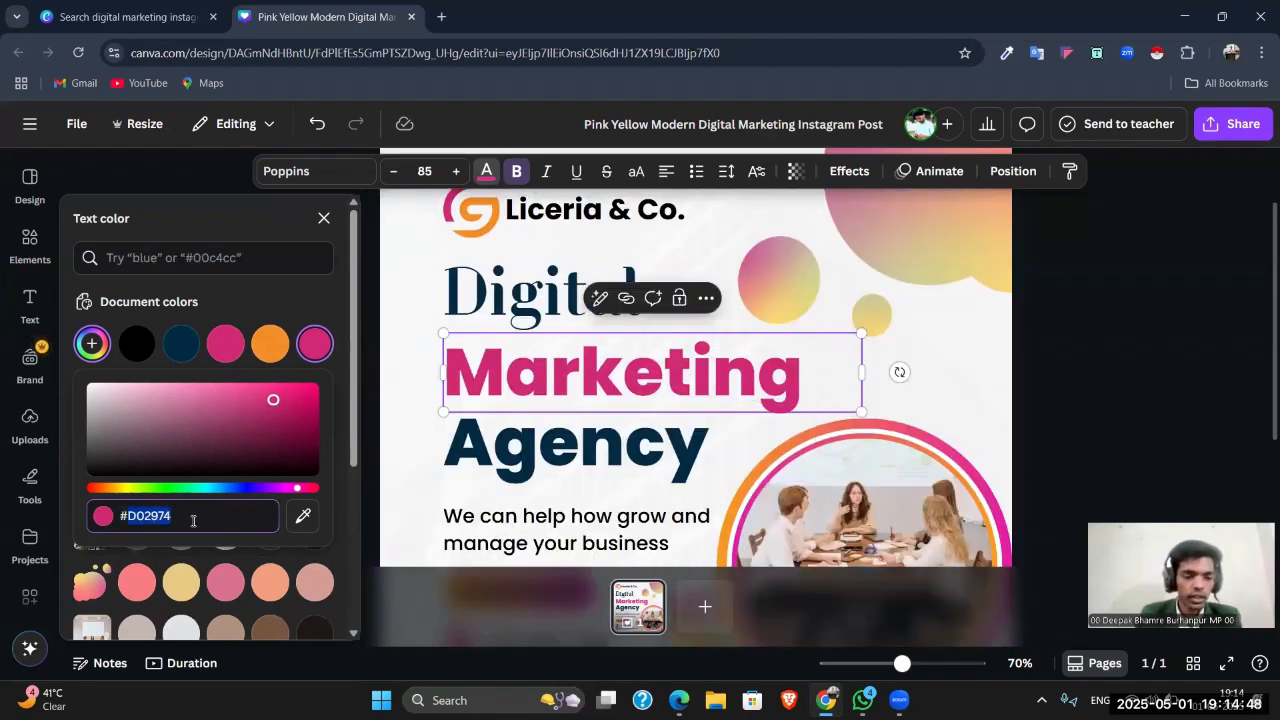
{"action": "right_click", "coordinate": [155, 516]}
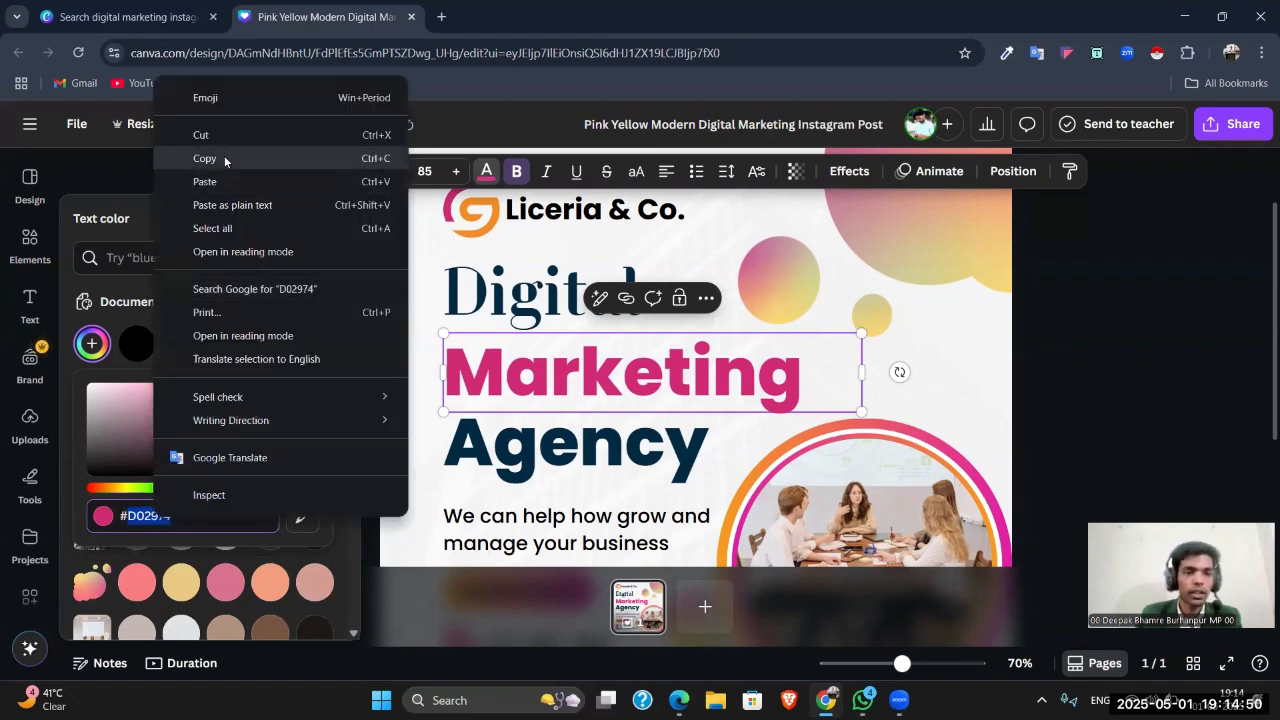
{"action": "left_click", "coordinate": [224, 158]}
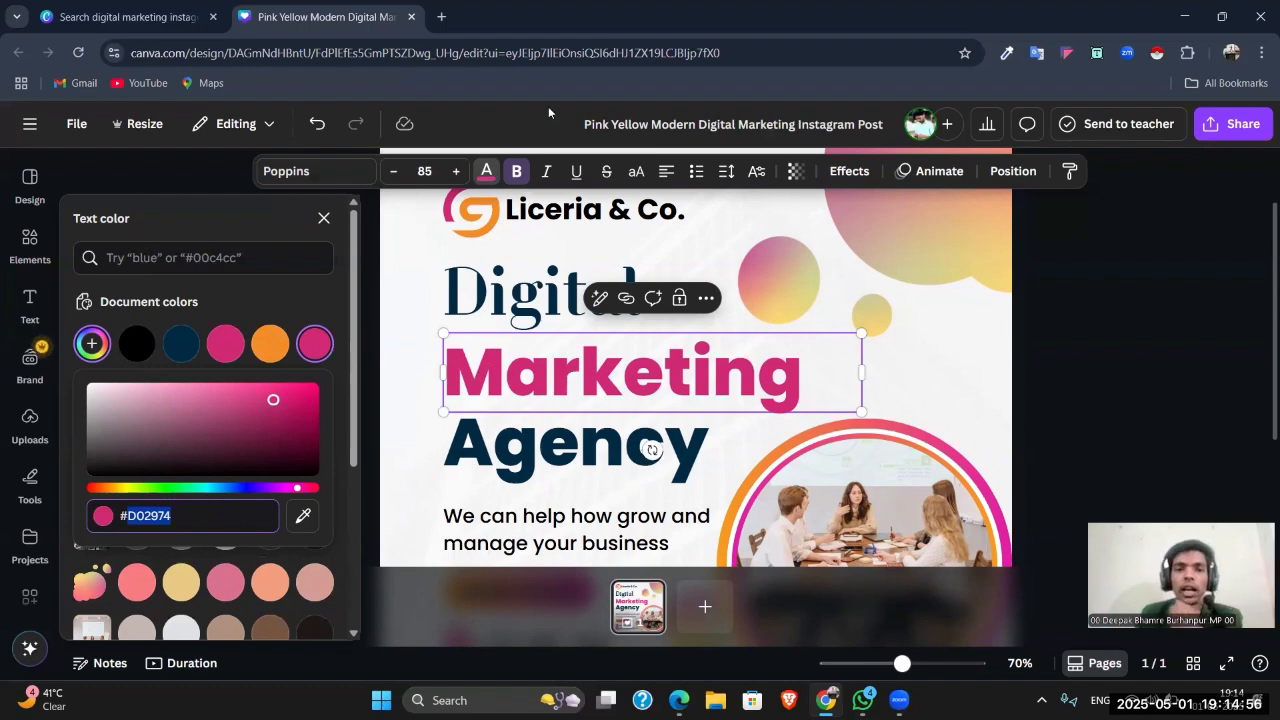
Step: Search Google for the color code d02974 in a new browser tab
{"action": "left_click", "coordinate": [441, 16]}
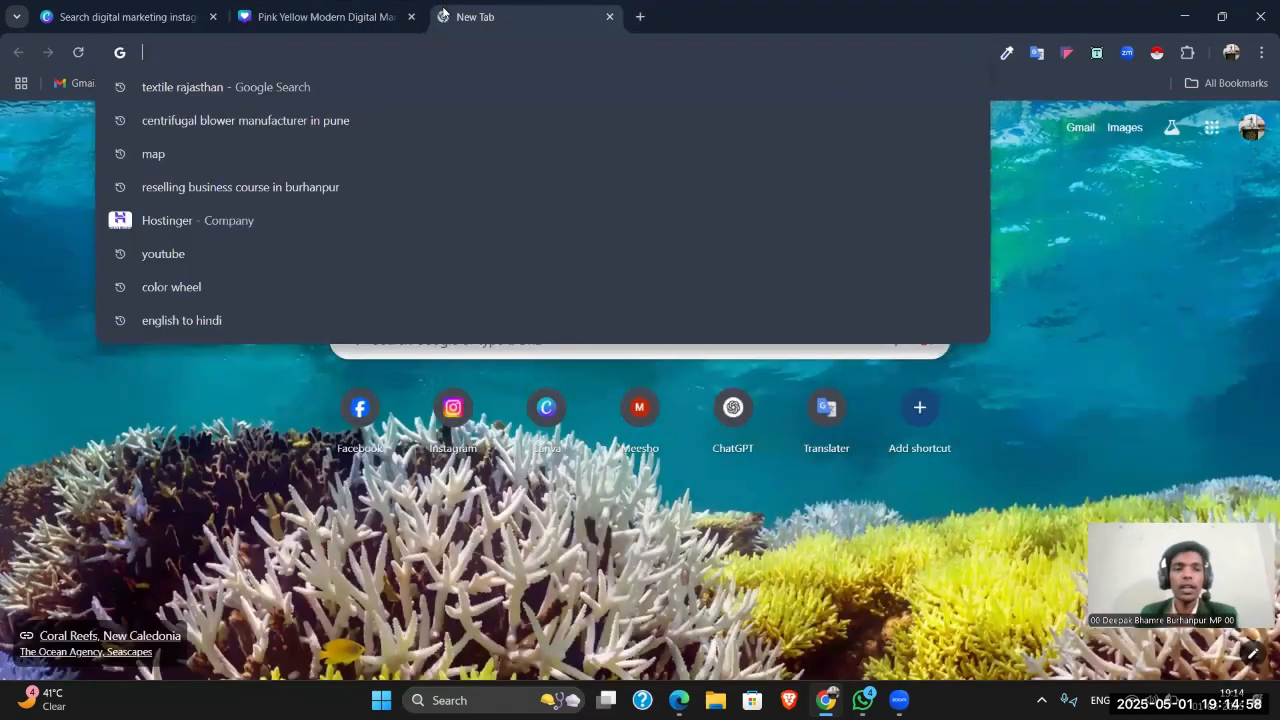
{"action": "type", "text": "d02974"}
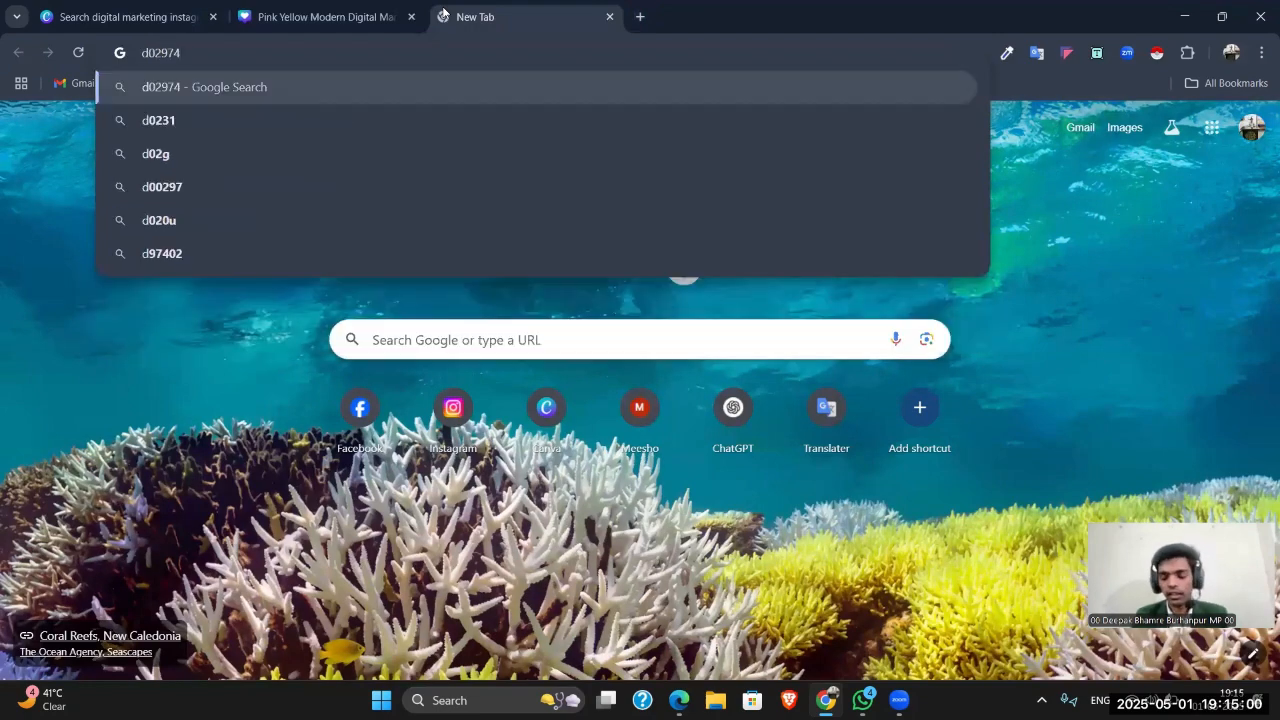
{"action": "key", "text": "Return"}
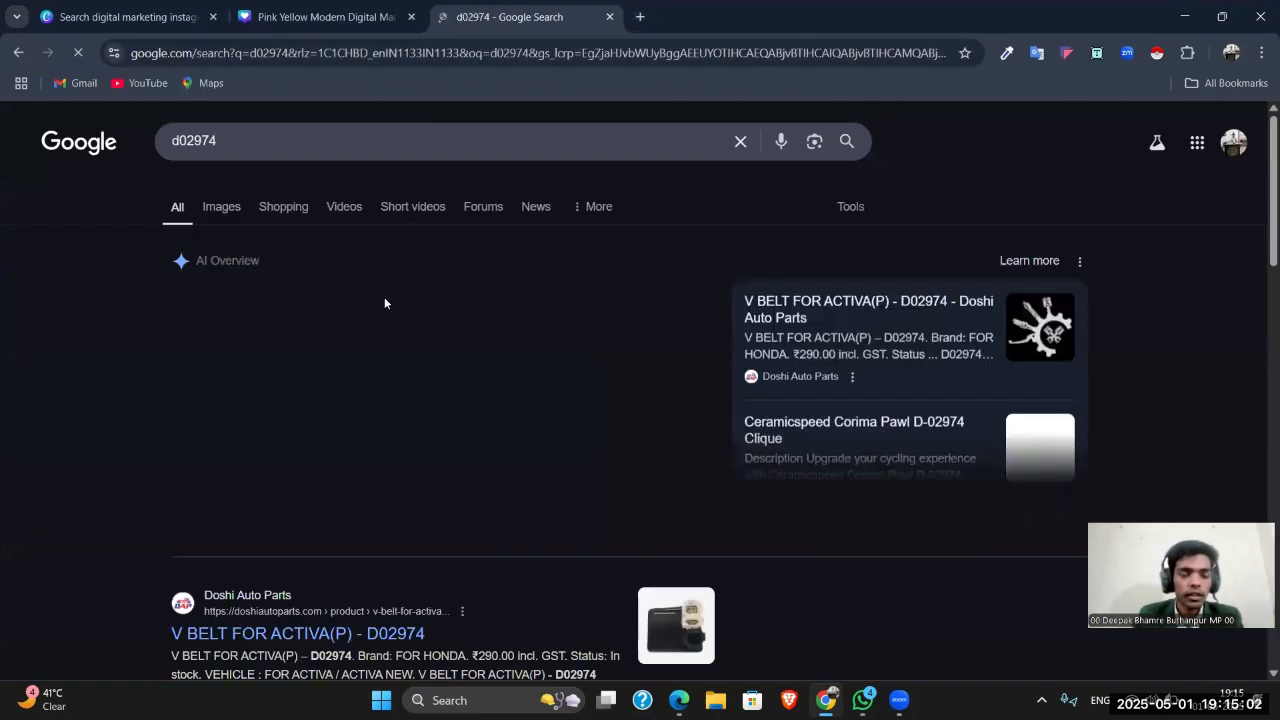
Step: Look through the search results for pages that explain the color code d02974
{"action": "scroll", "coordinate": [384, 297], "scroll_direction": "down", "scroll_amount": 1}
{"action": "scroll", "coordinate": [400, 350], "scroll_direction": "down", "scroll_amount": 5}
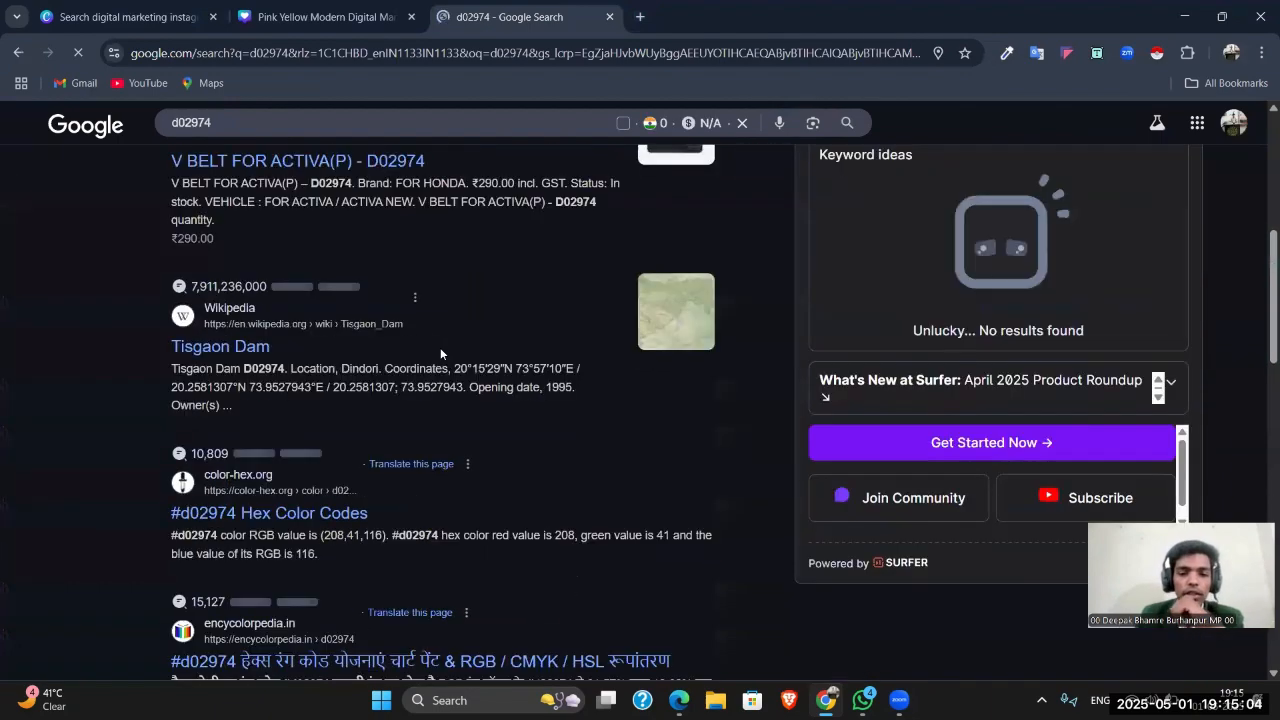
{"action": "scroll", "coordinate": [436, 370], "scroll_direction": "up", "scroll_amount": 6}
{"action": "left_click", "coordinate": [407, 515]}
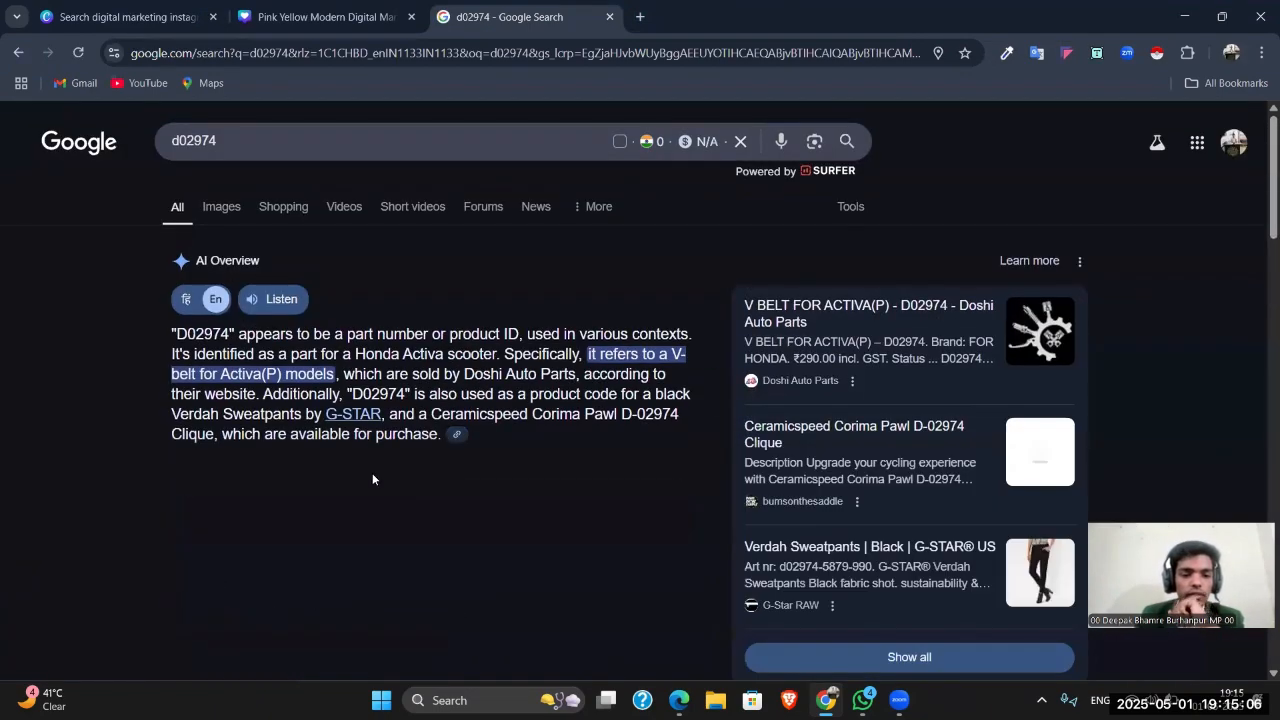
{"action": "scroll", "coordinate": [372, 473], "scroll_direction": "down", "scroll_amount": 2}
{"action": "scroll", "coordinate": [372, 469], "scroll_direction": "up", "scroll_amount": 2}
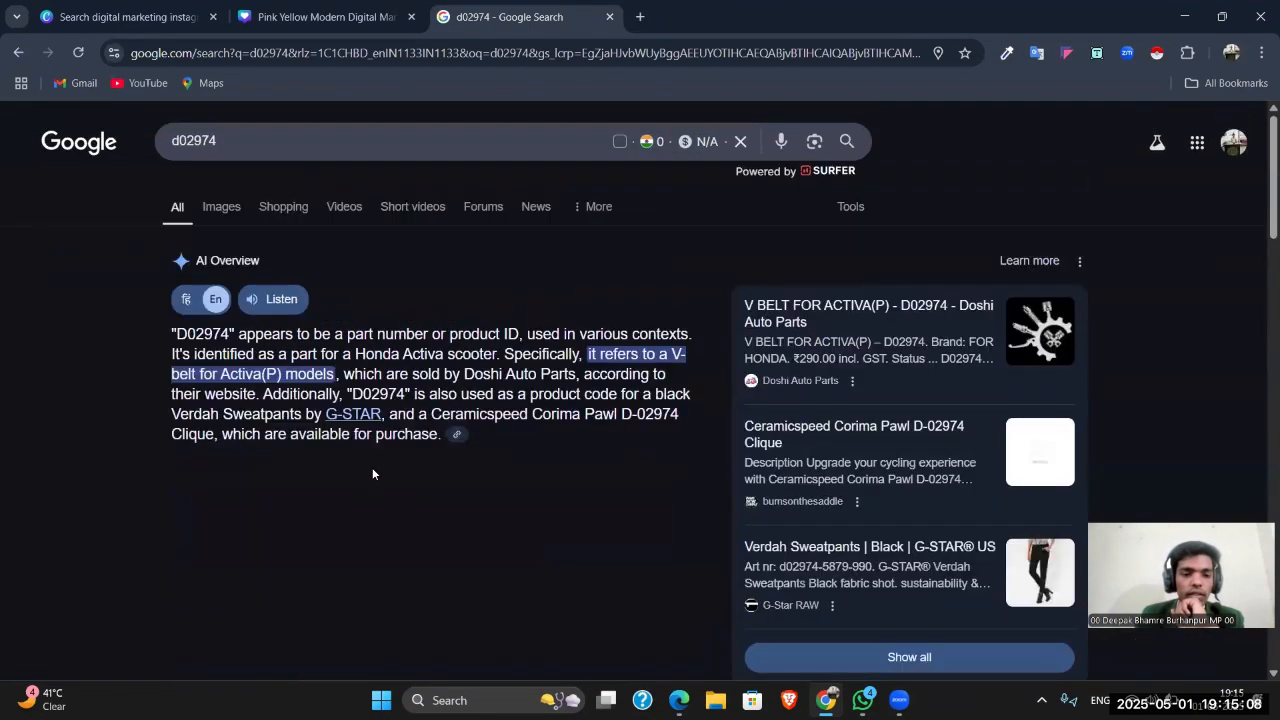
{"action": "scroll", "coordinate": [376, 464], "scroll_direction": "down", "scroll_amount": 5}
{"action": "scroll", "coordinate": [376, 468], "scroll_direction": "down", "scroll_amount": 5}
{"action": "scroll", "coordinate": [371, 351], "scroll_direction": "up", "scroll_amount": 9}
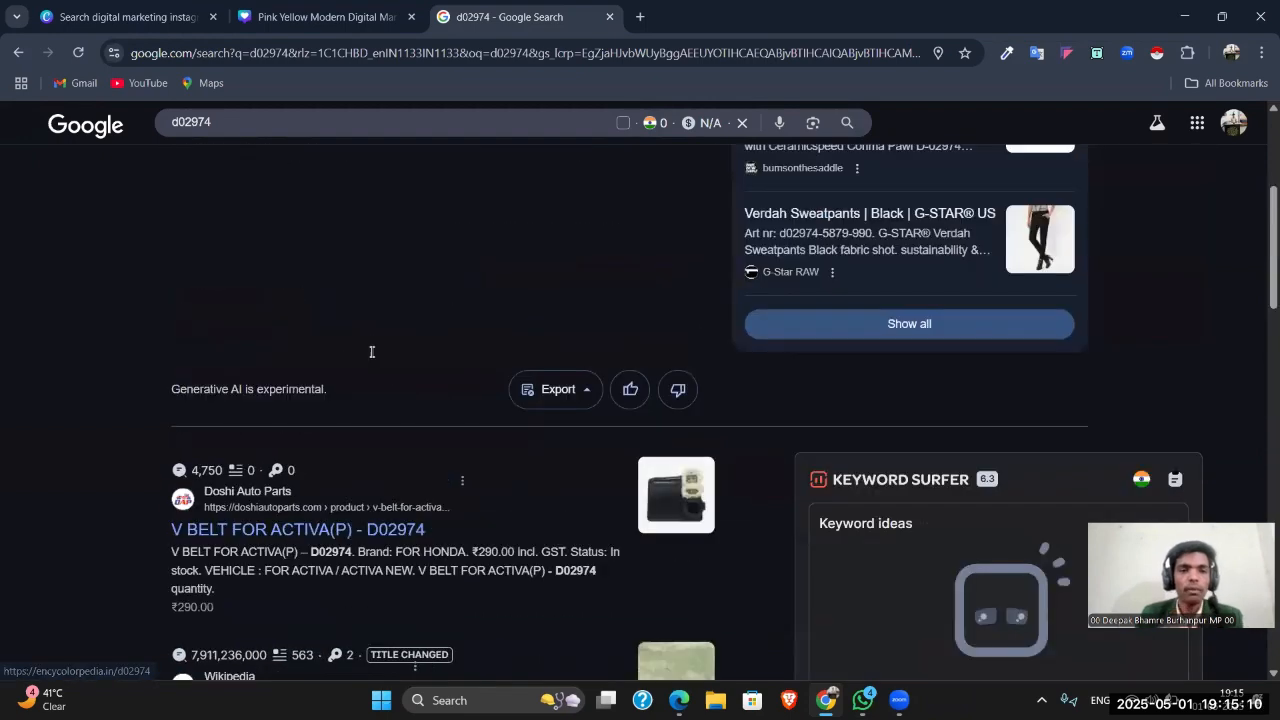
{"action": "scroll", "coordinate": [593, 104], "scroll_direction": "up", "scroll_amount": 1}
Step: Search Google for "color wheel" in another new tab and open Canva's color wheel page
{"action": "left_click", "coordinate": [640, 16]}
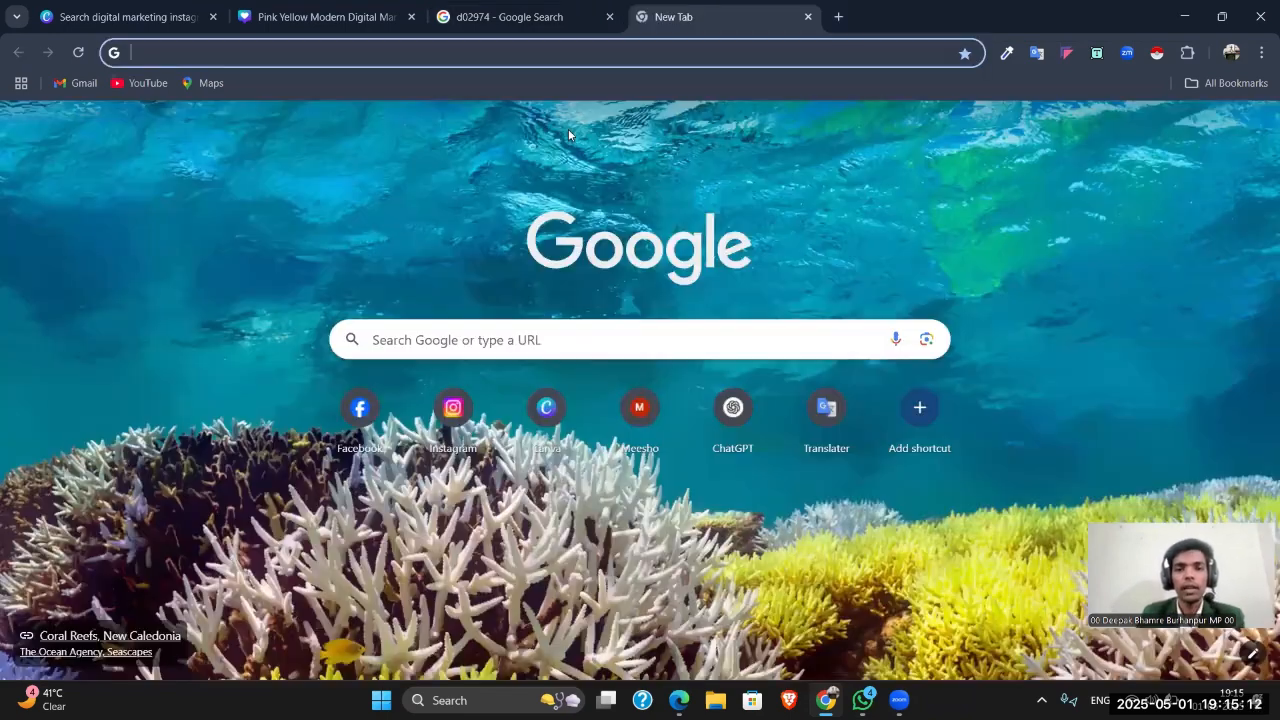
{"action": "left_click", "coordinate": [508, 355]}
{"action": "type", "text": "c"}
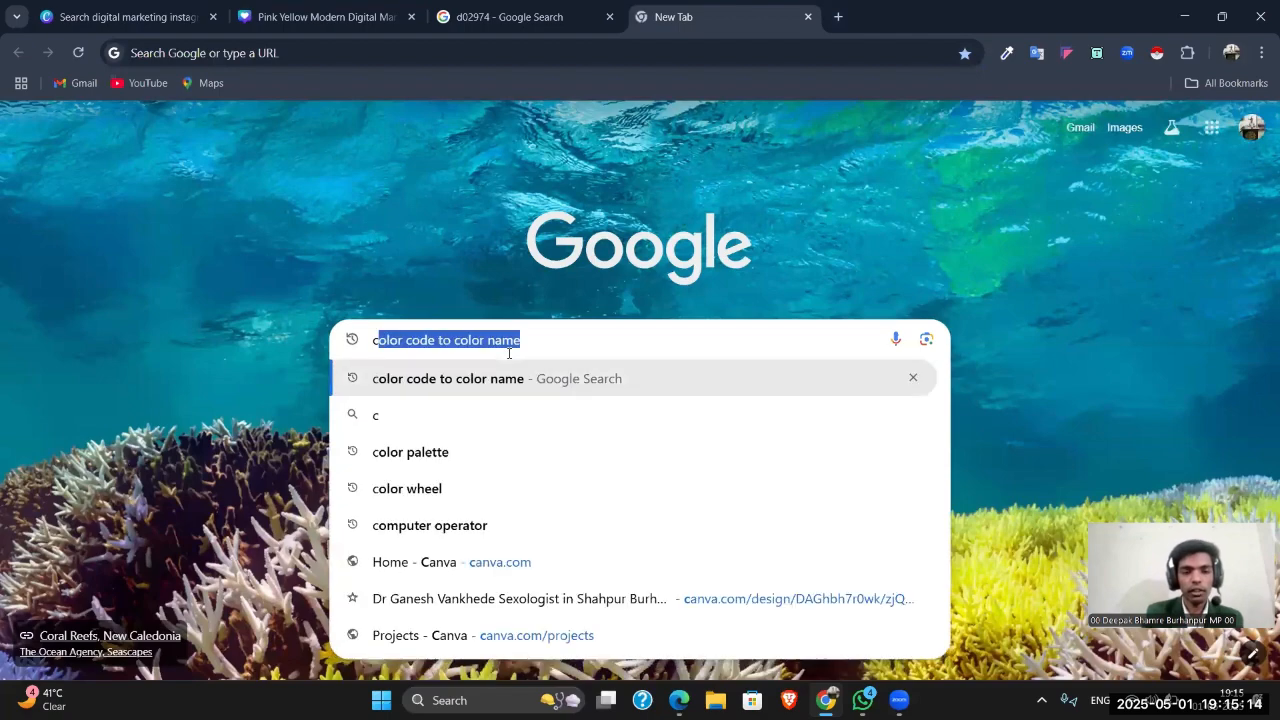
{"action": "type", "text": "olor wh"}
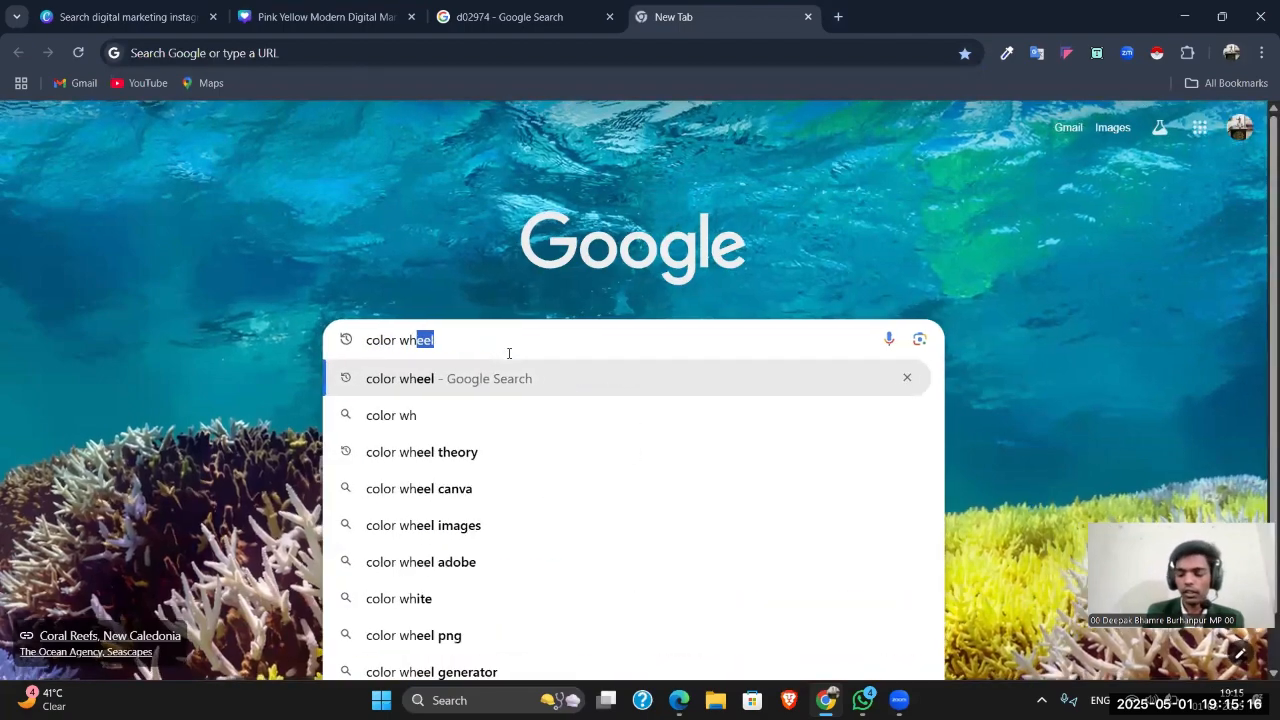
{"action": "key", "text": "Return"}
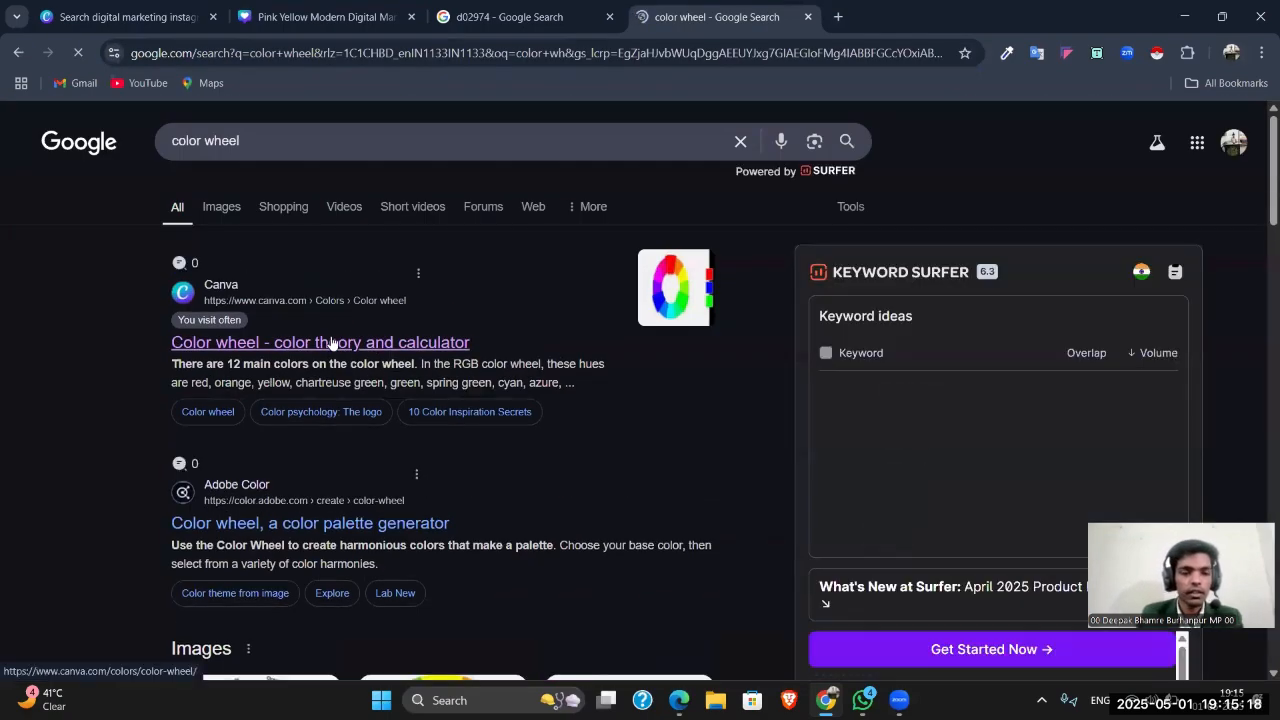
{"action": "left_click", "coordinate": [329, 343]}
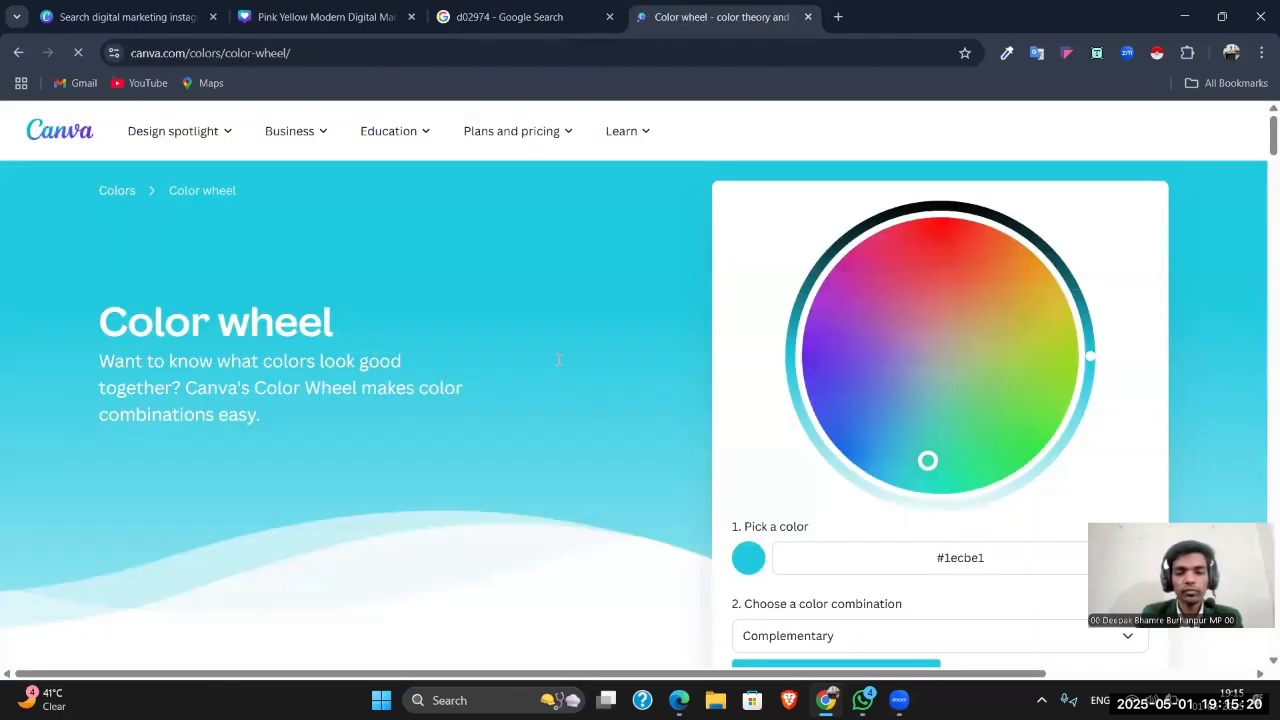
{"action": "scroll", "coordinate": [351, 443], "scroll_direction": "down", "scroll_amount": 1}
{"action": "scroll", "coordinate": [277, 354], "scroll_direction": "up", "scroll_amount": 1}
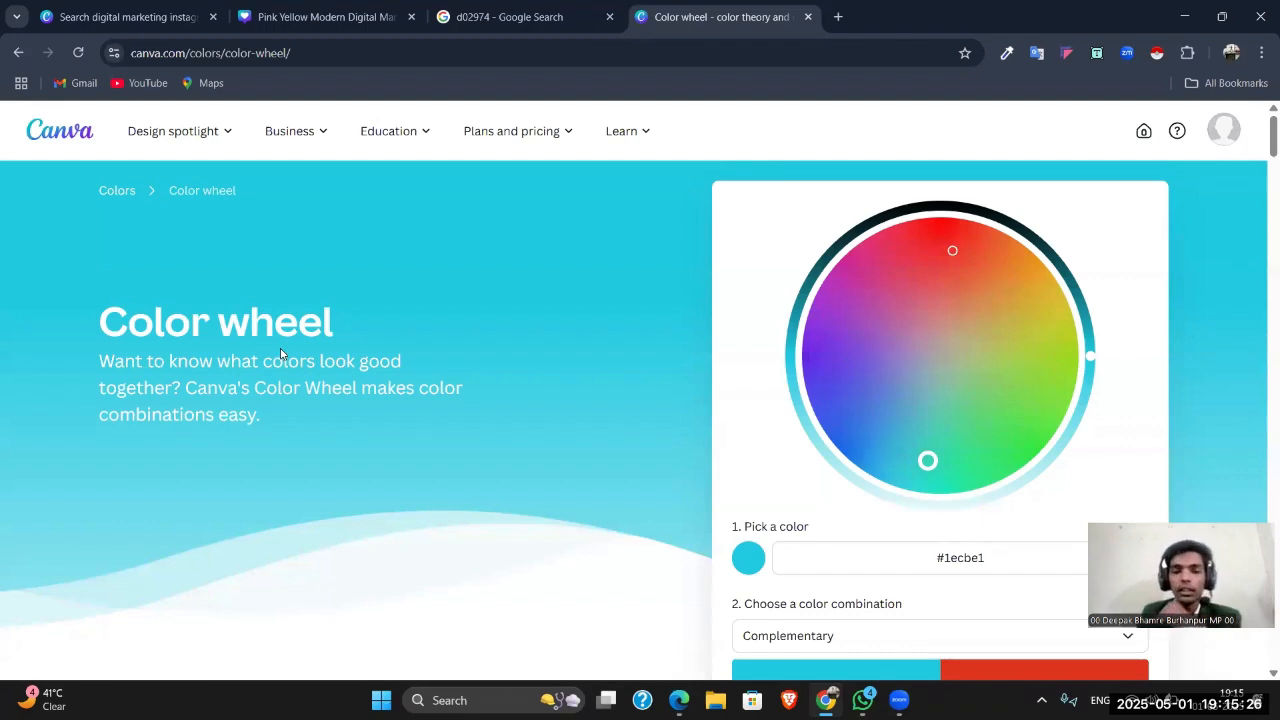
Step: Replace the color wheel's base color with the copied hex code #d02974 for a complementary combination
{"action": "scroll", "coordinate": [551, 400], "scroll_direction": "down", "scroll_amount": 2}
{"action": "left_click", "coordinate": [1000, 391]}
{"action": "key", "text": "ctrl+a"}
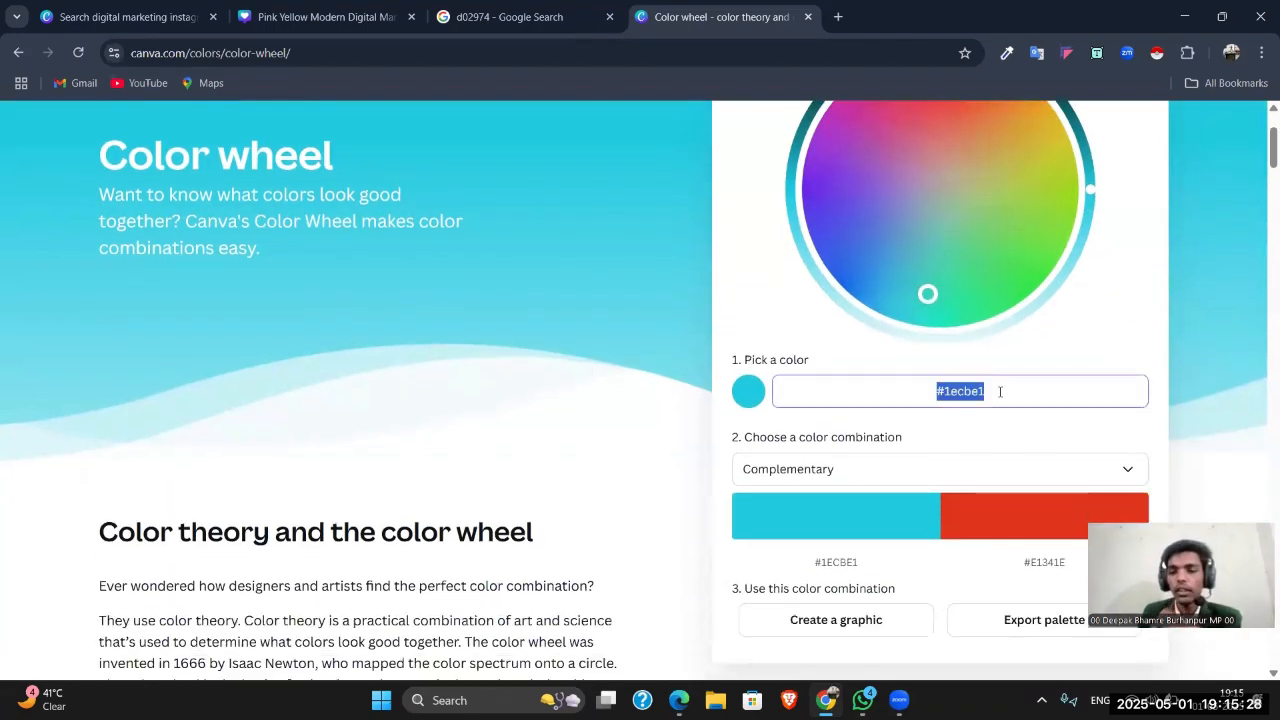
{"action": "key", "text": "BackSpace"}
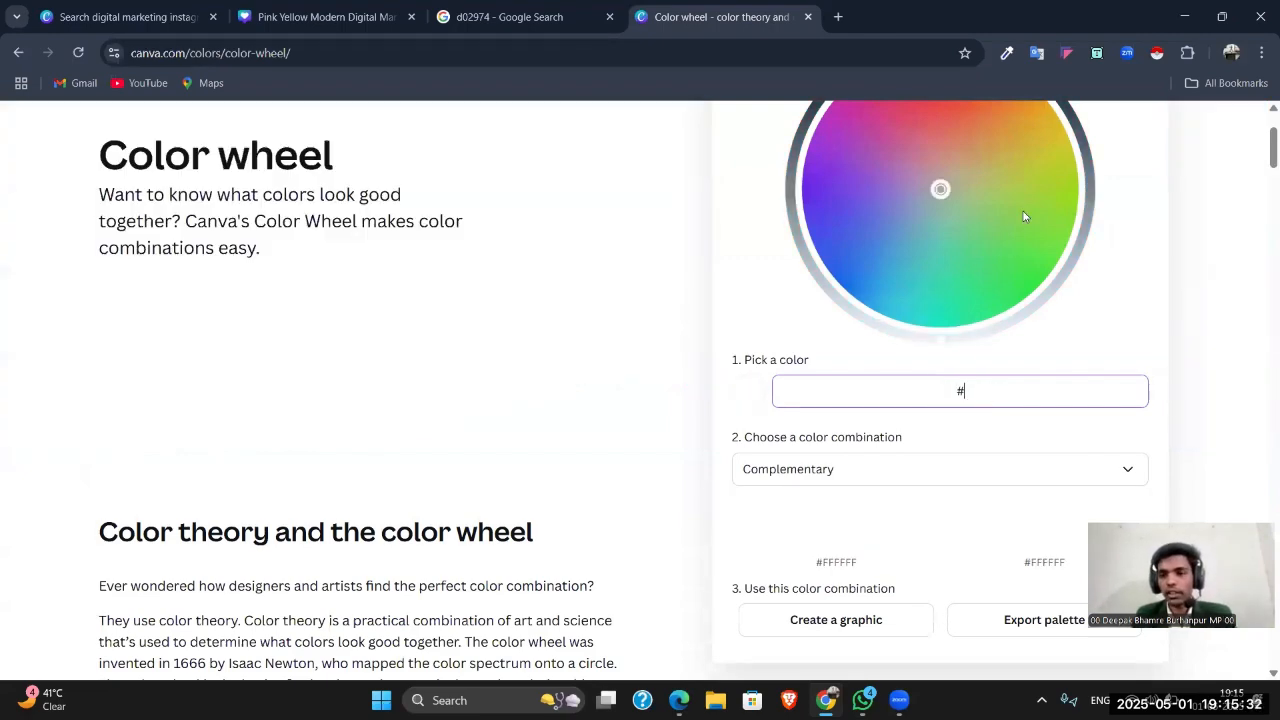
{"action": "right_click", "coordinate": [988, 391]}
{"action": "left_click", "coordinate": [1015, 202]}
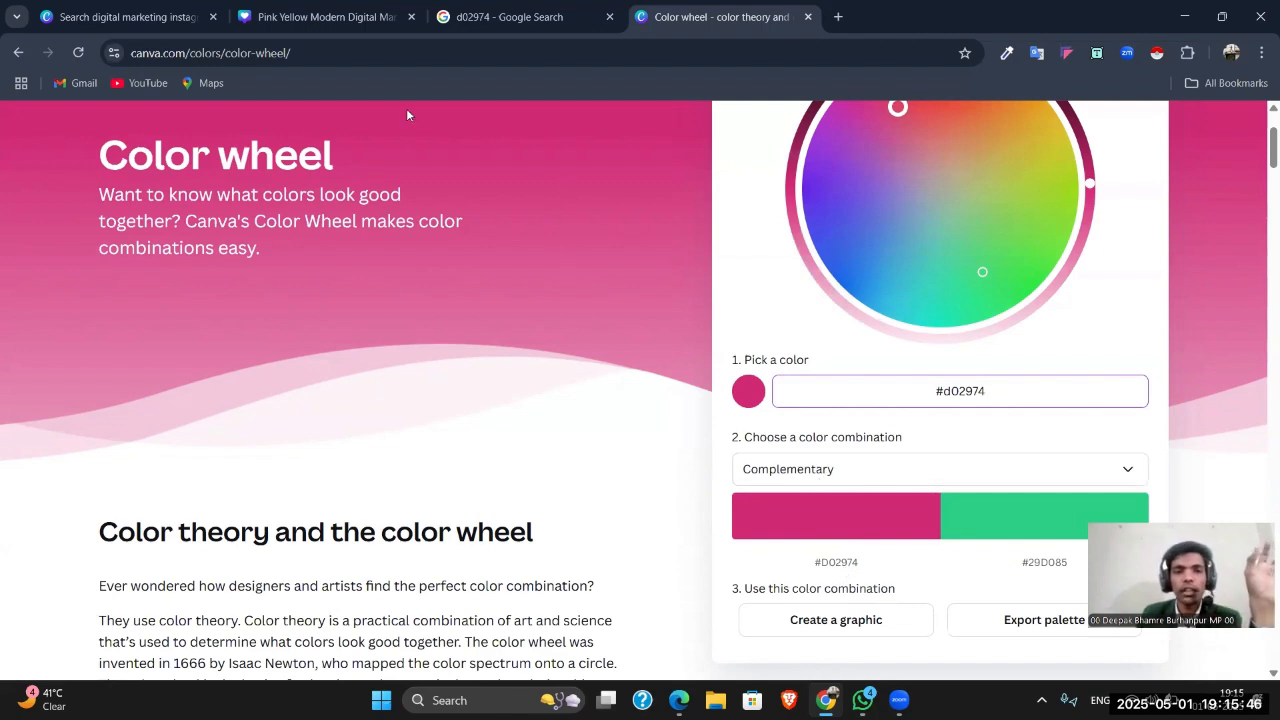
Step: Switch back to the Instagram post design, close the text color picker and deselect the heading
{"action": "left_click", "coordinate": [320, 17]}
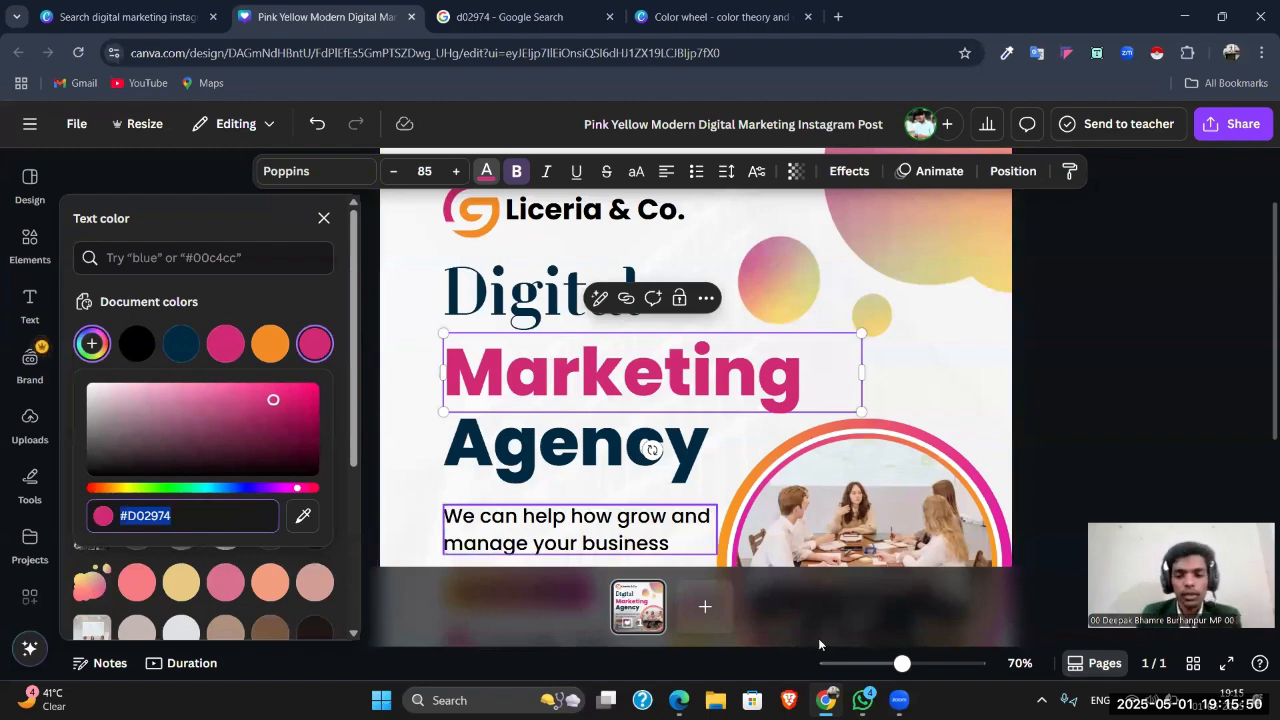
{"action": "left_click", "coordinate": [871, 663]}
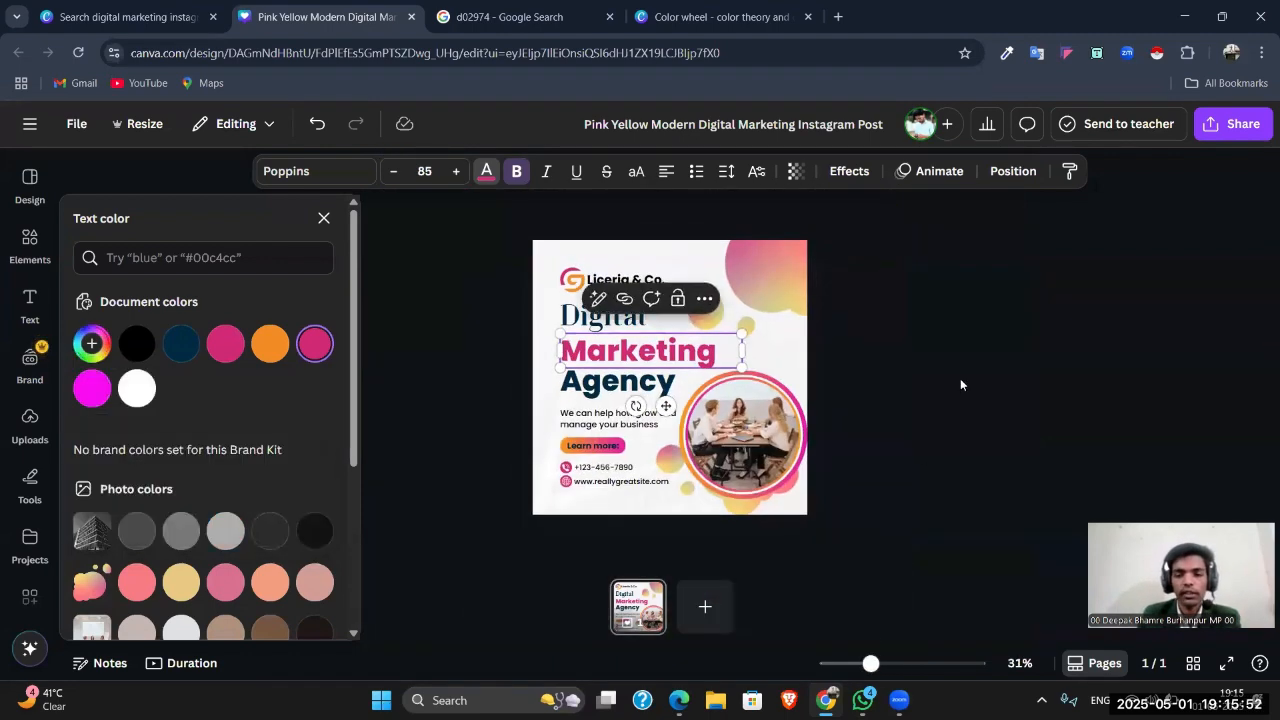
{"action": "key", "text": "Escape"}
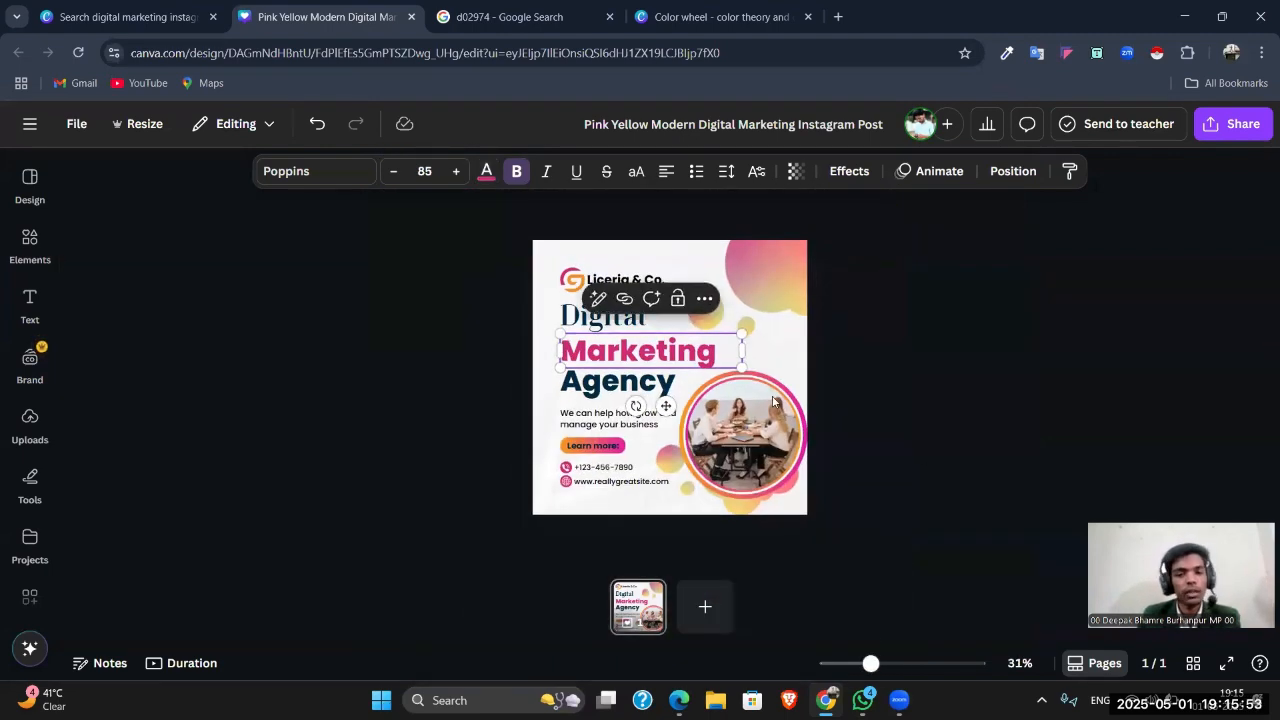
{"action": "left_click", "coordinate": [414, 300]}
Step: Remove the bold formatting from the "Marketing" heading and apply it again
{"action": "left_click", "coordinate": [602, 356]}
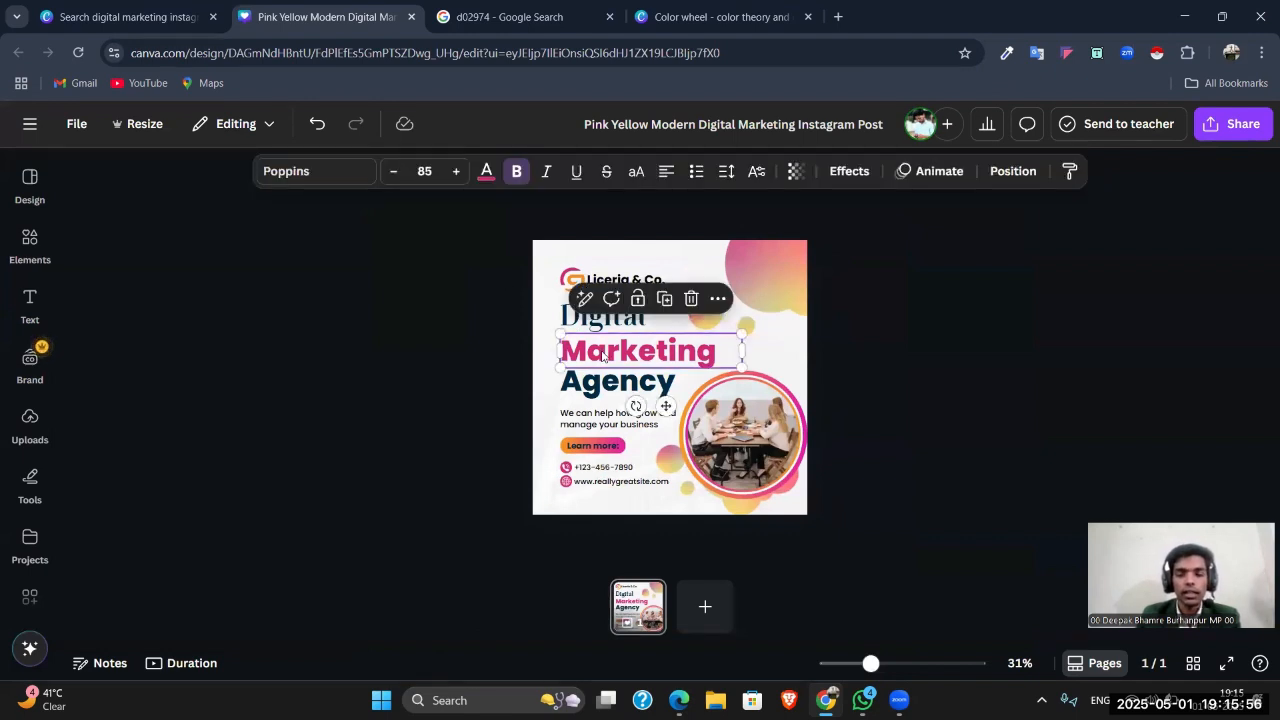
{"action": "left_click", "coordinate": [515, 172]}
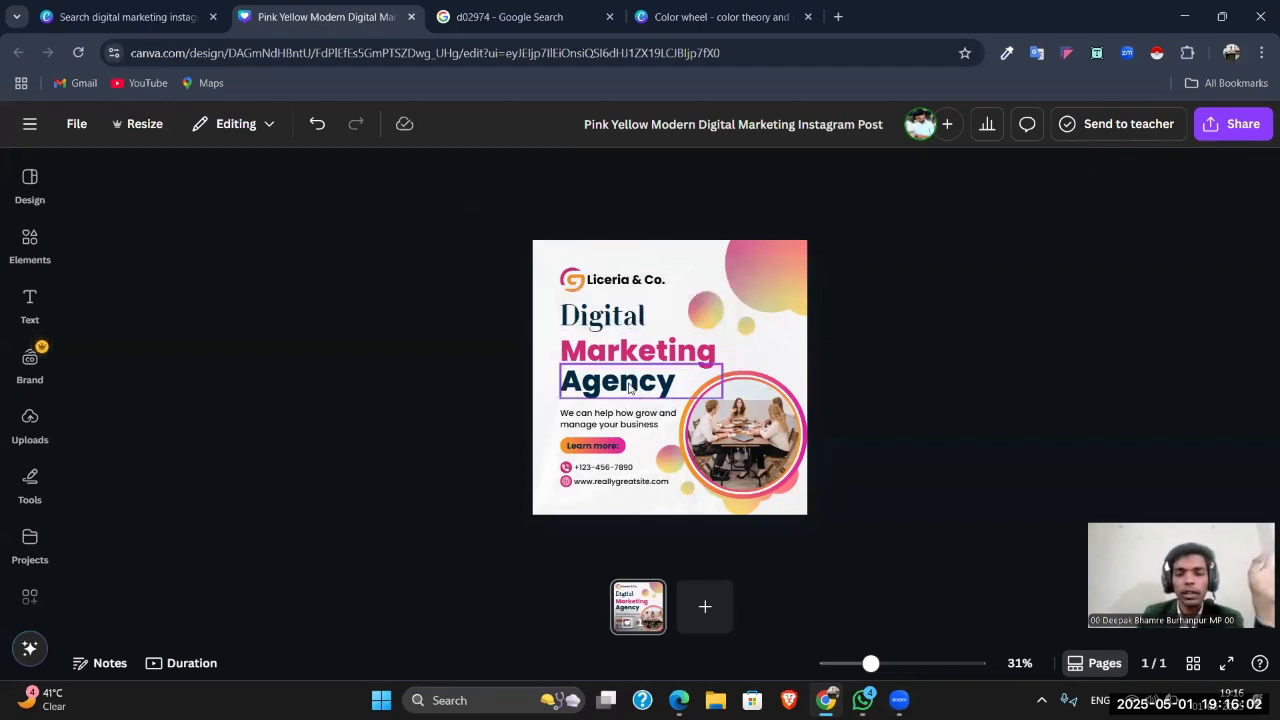
{"action": "left_click", "coordinate": [516, 173]}
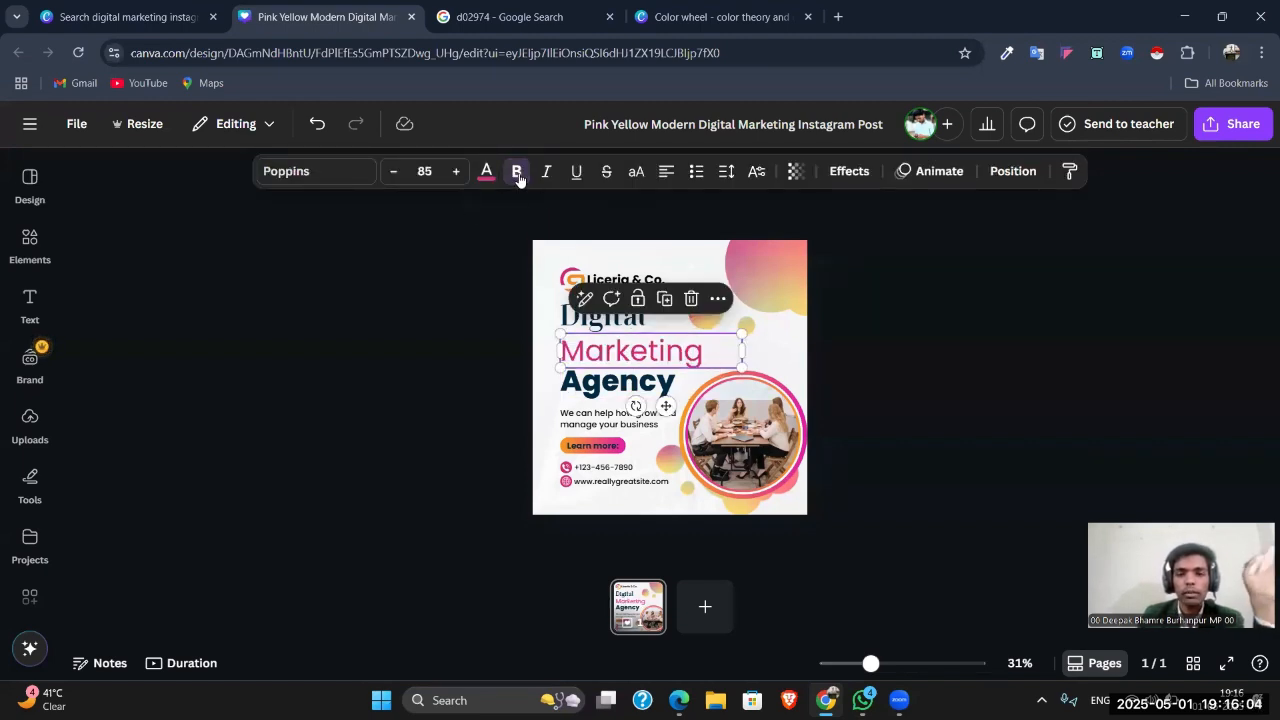
{"action": "left_click", "coordinate": [485, 318]}
{"action": "left_click", "coordinate": [608, 358]}
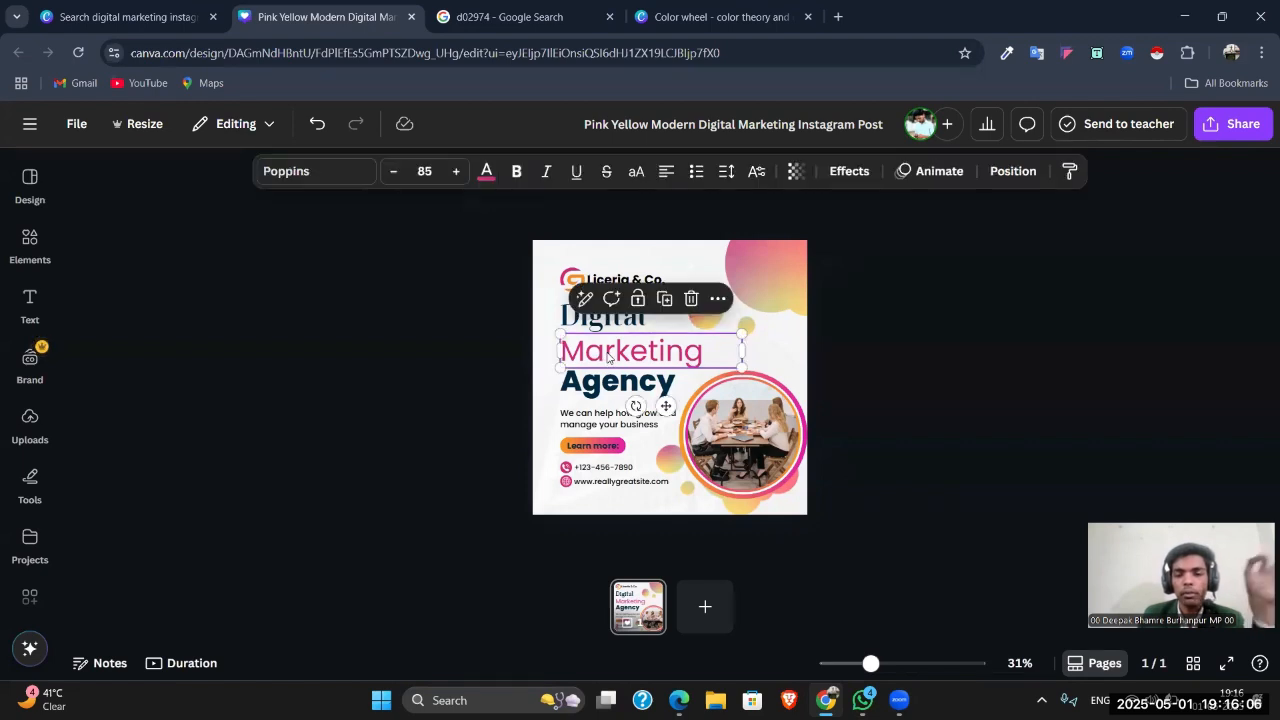
{"action": "left_click", "coordinate": [515, 172]}
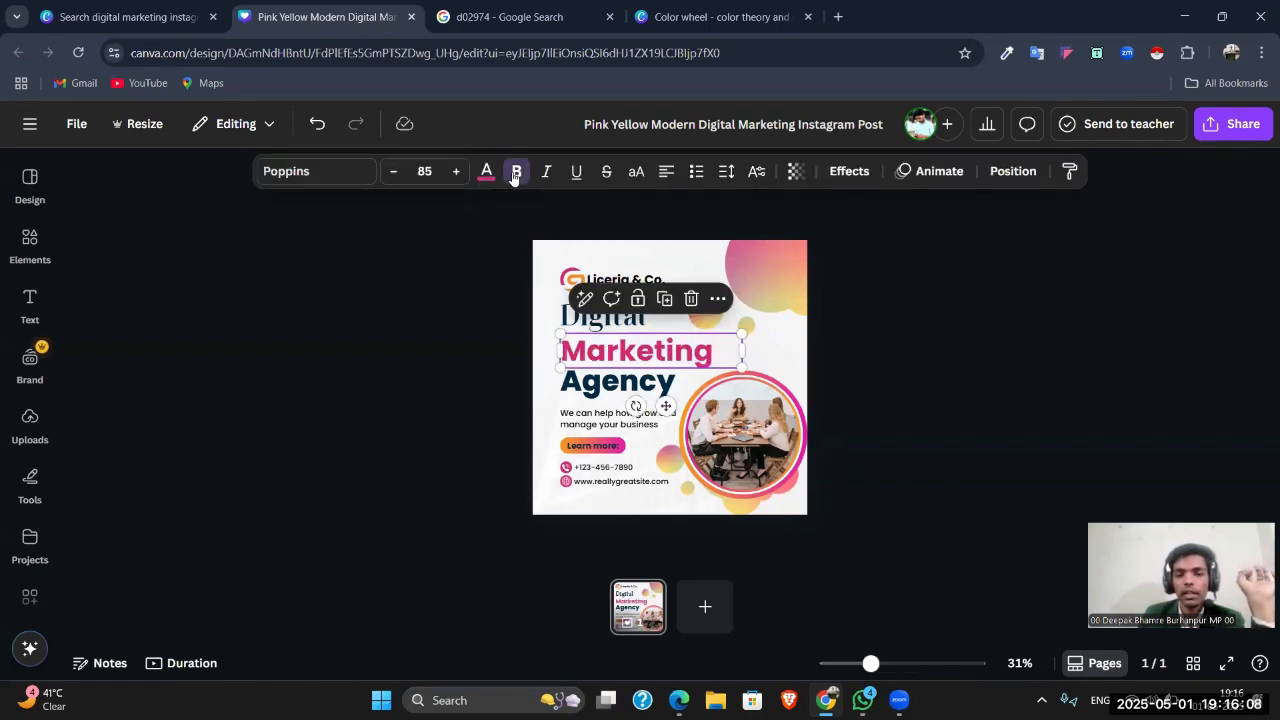
{"action": "left_click", "coordinate": [478, 268]}
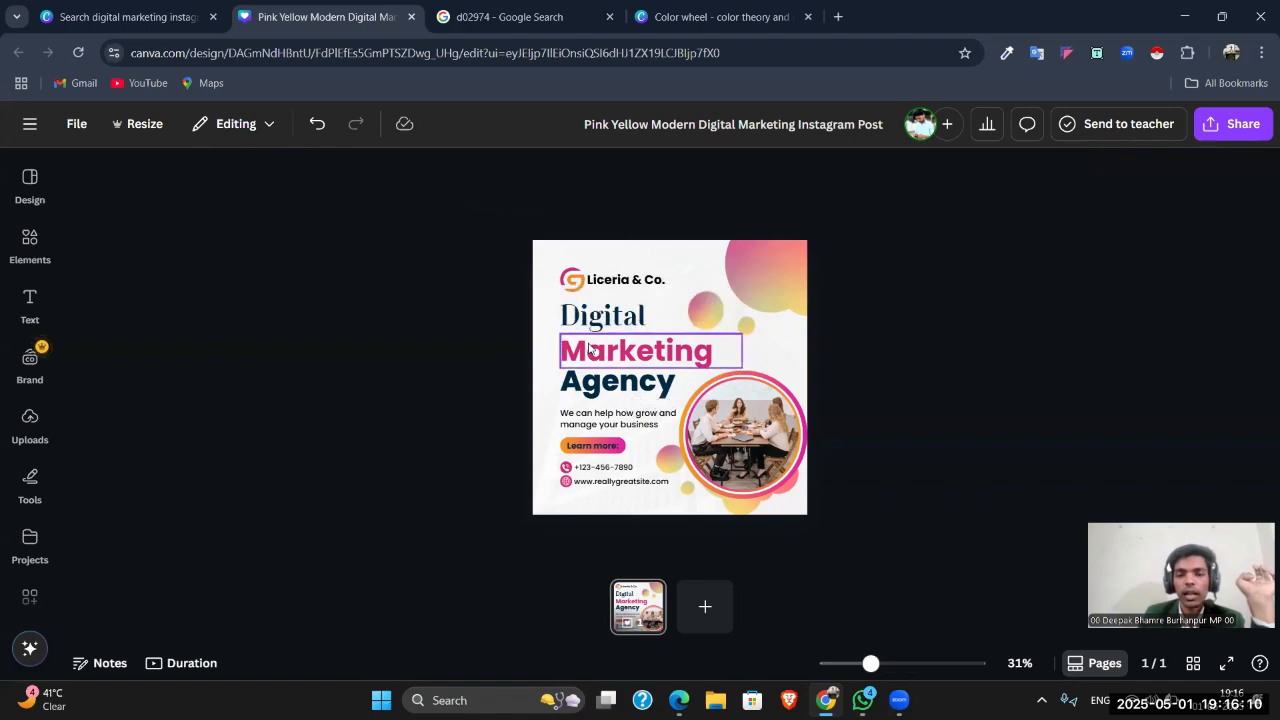
Step: Italicize the "Marketing" heading, switching the italics off and on once to compare the two styles
{"action": "left_click", "coordinate": [591, 350]}
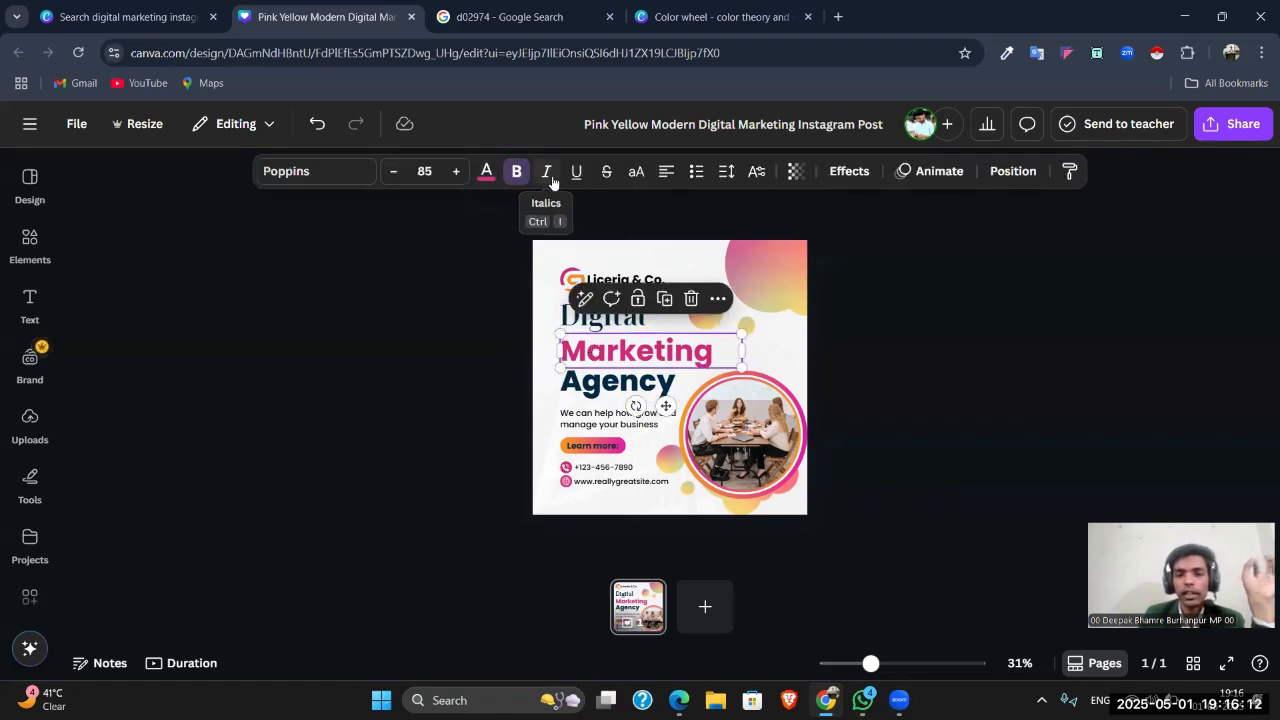
{"action": "left_click", "coordinate": [548, 173]}
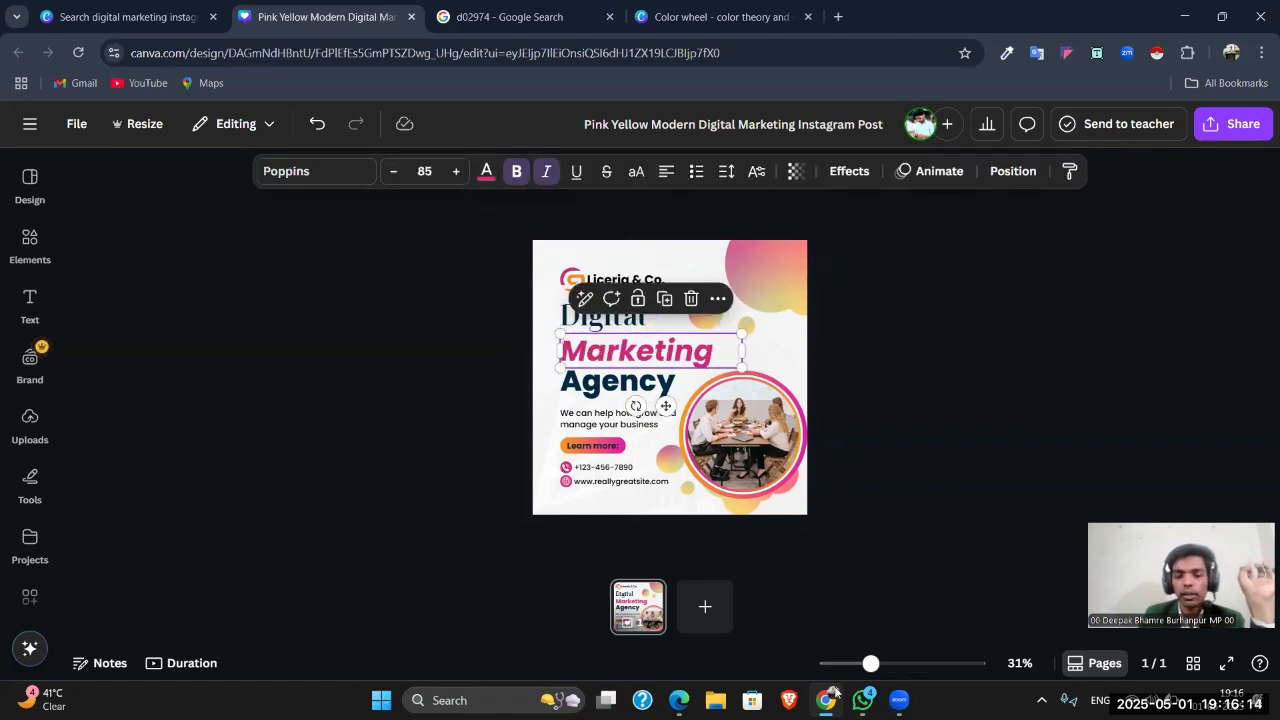
{"action": "left_click_drag", "start_coordinate": [871, 663], "coordinate": [908, 663]}
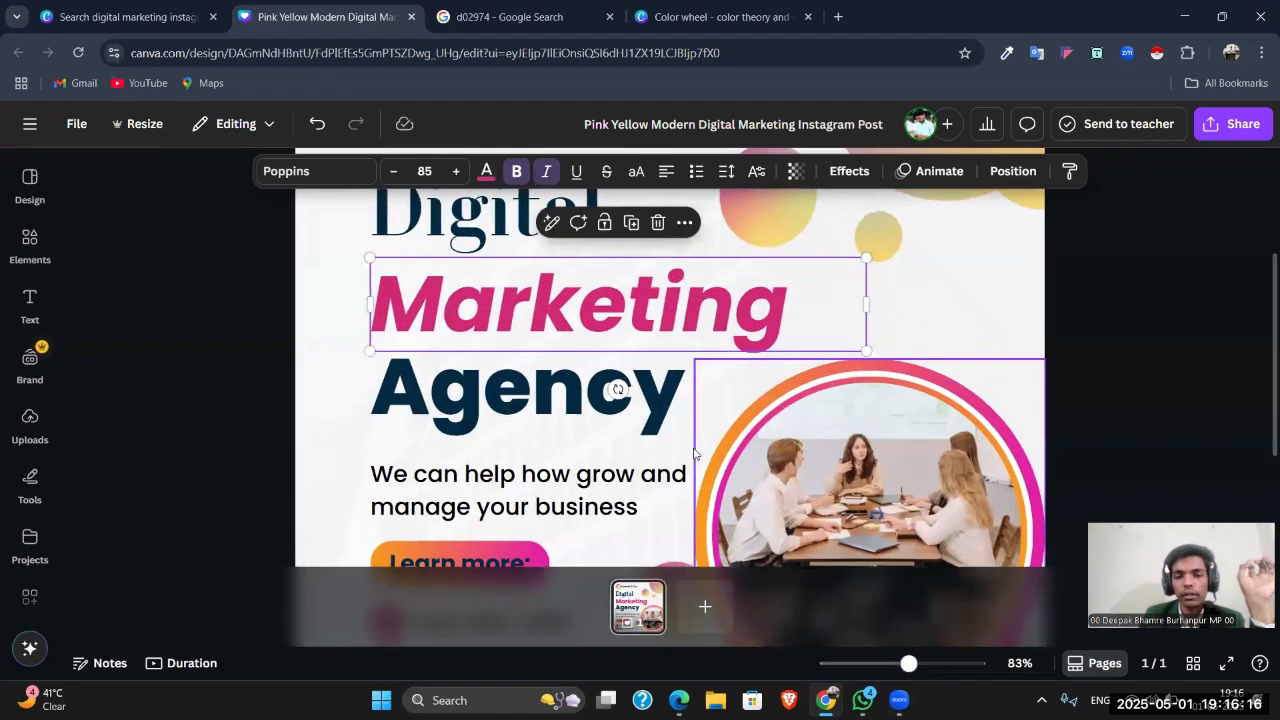
{"action": "scroll", "coordinate": [694, 453], "scroll_direction": "up", "scroll_amount": 1}
{"action": "key", "text": "ctrl+i"}
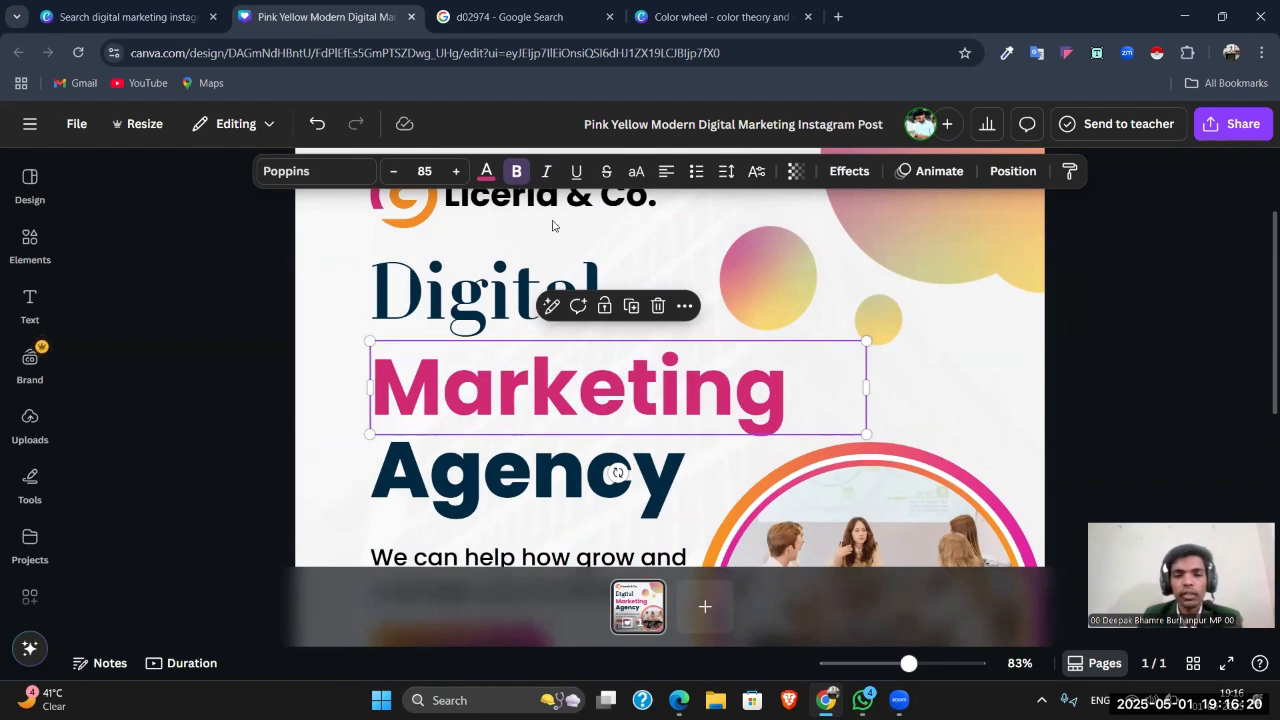
{"action": "left_click", "coordinate": [546, 171]}
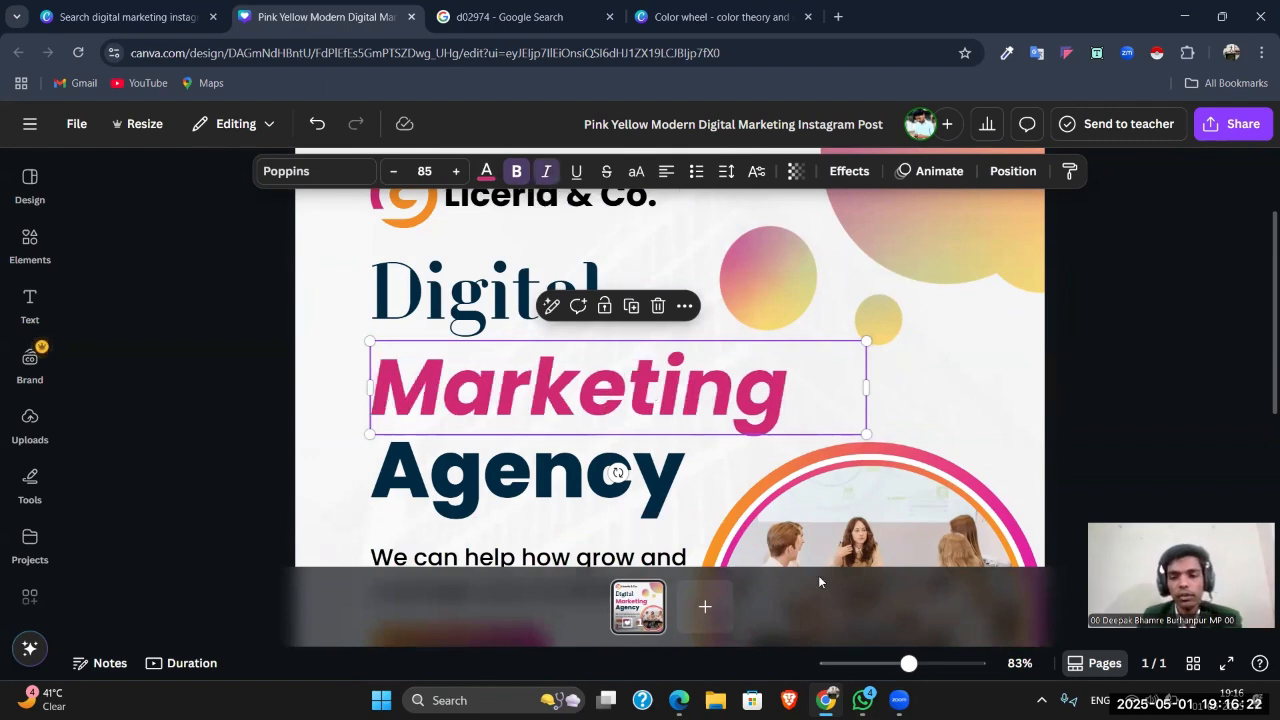
{"action": "scroll", "coordinate": [685, 377], "scroll_direction": "down", "scroll_amount": 5, "text": "ctrl"}
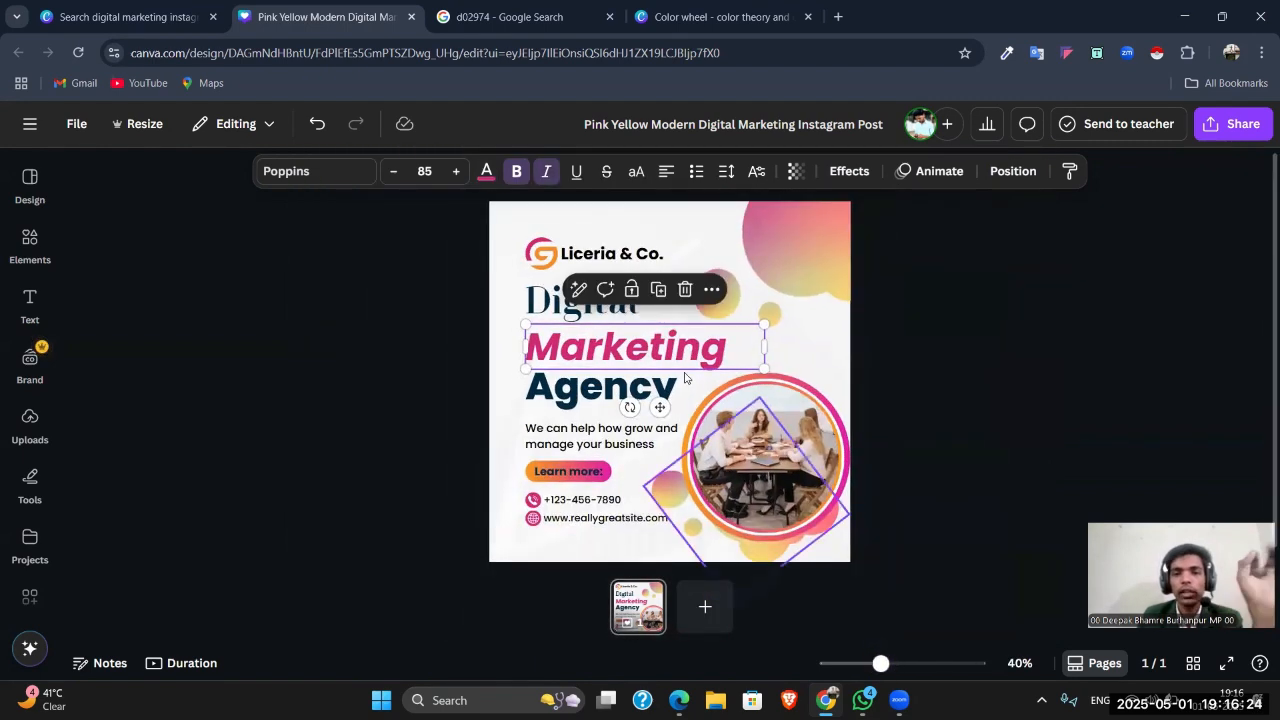
{"action": "left_click_drag", "start_coordinate": [880, 663], "coordinate": [904, 664]}
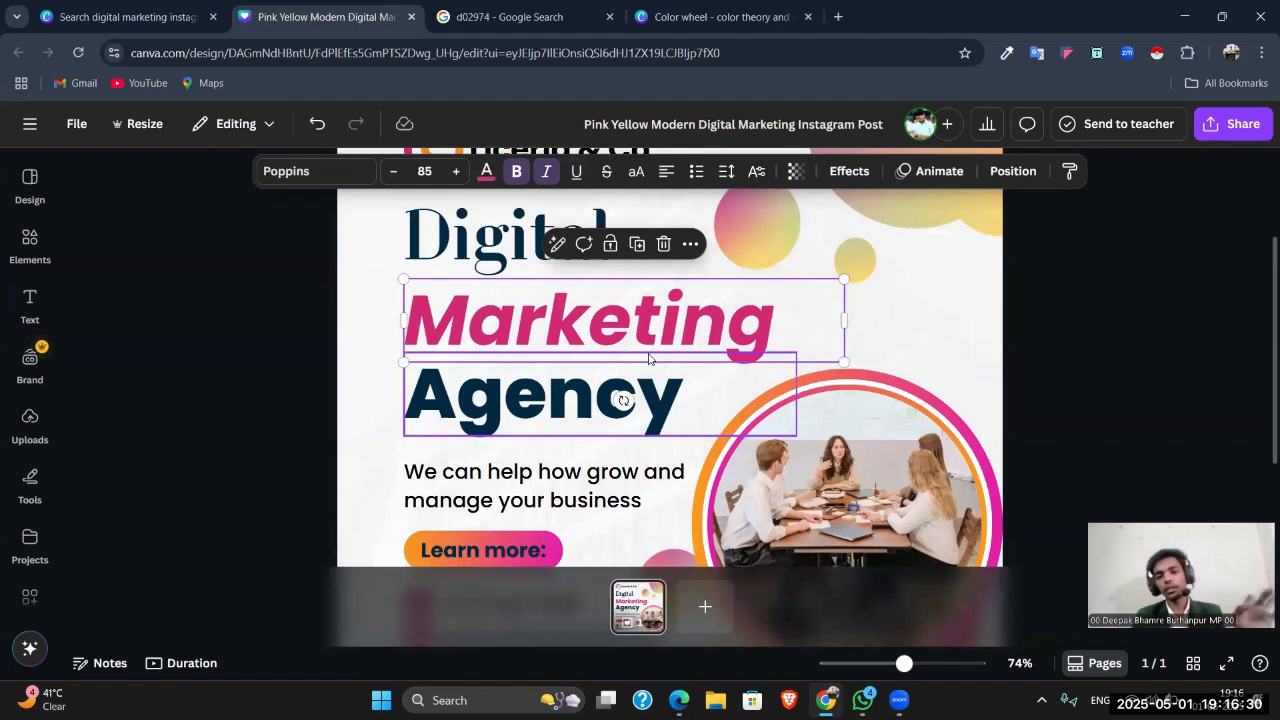
Step: Try underlining the "Marketing" heading, and clear both its underline and its italics
{"action": "left_click", "coordinate": [576, 171]}
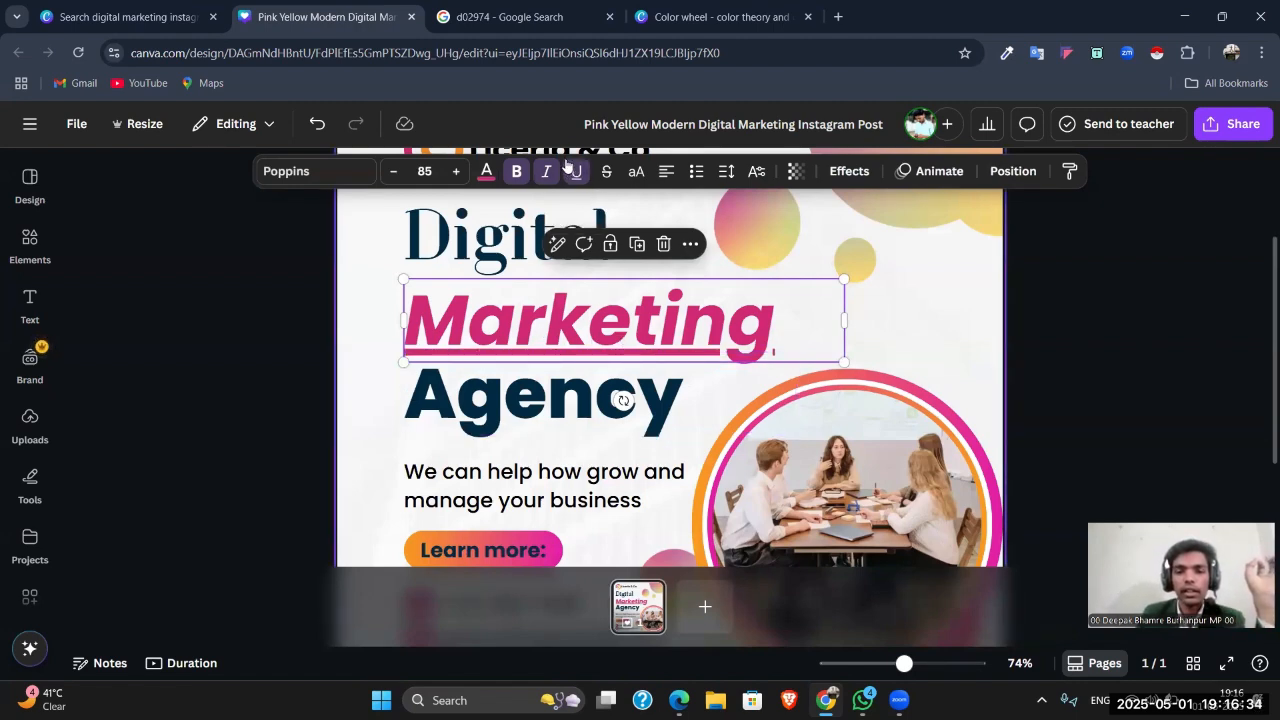
{"action": "left_click", "coordinate": [576, 171]}
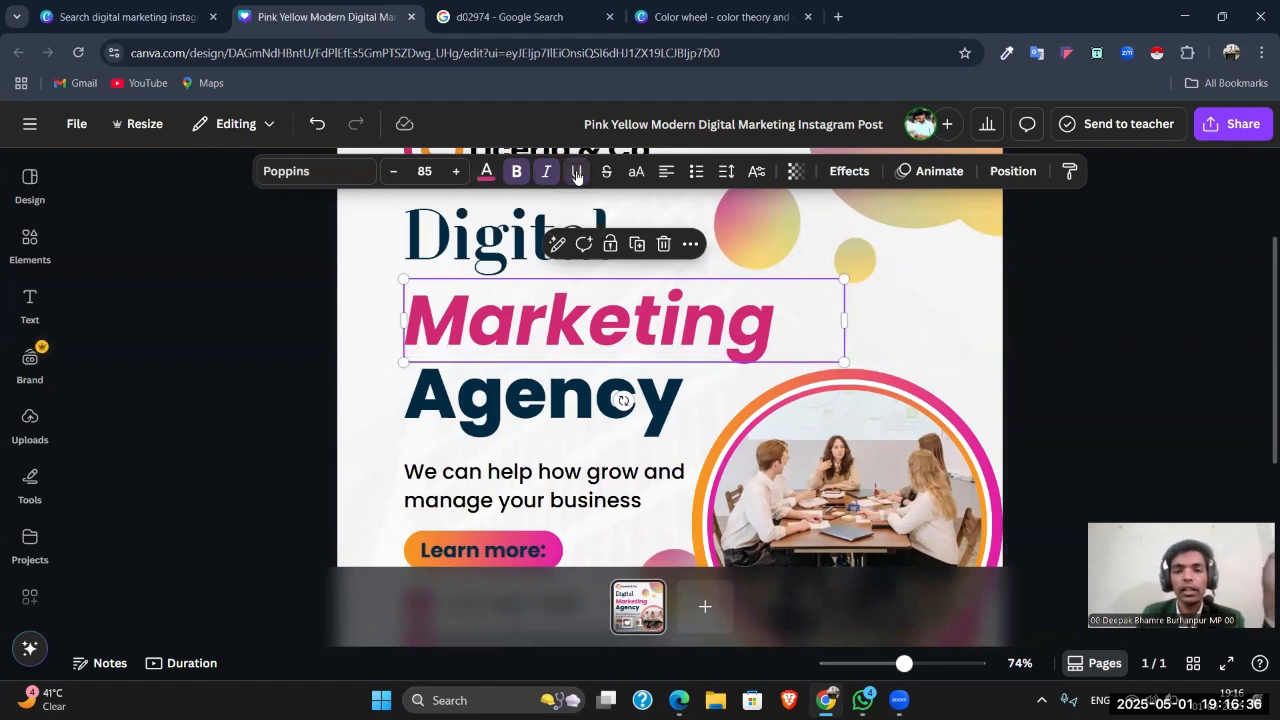
{"action": "left_click", "coordinate": [546, 171]}
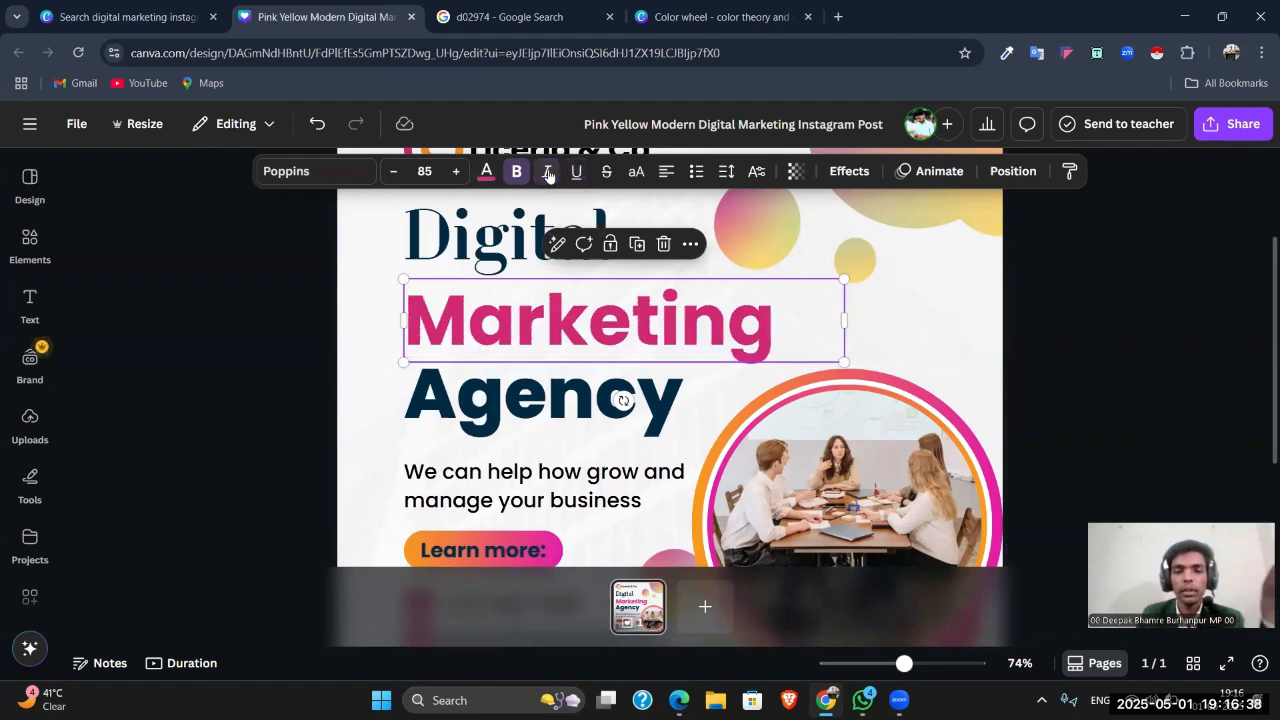
Step: Toggle the bold of the "Marketing" heading off and on, and change its text to all uppercase
{"action": "left_click", "coordinate": [517, 172]}
{"action": "left_click", "coordinate": [517, 172]}
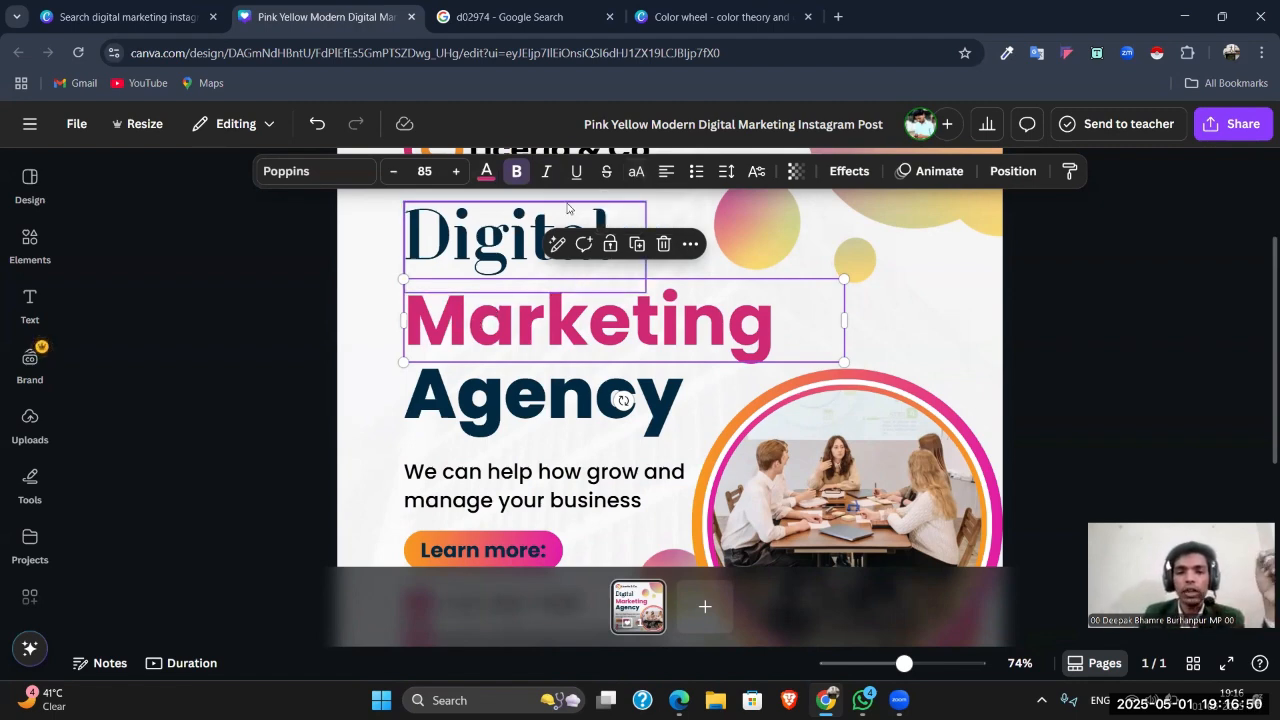
{"action": "left_click", "coordinate": [637, 172]}
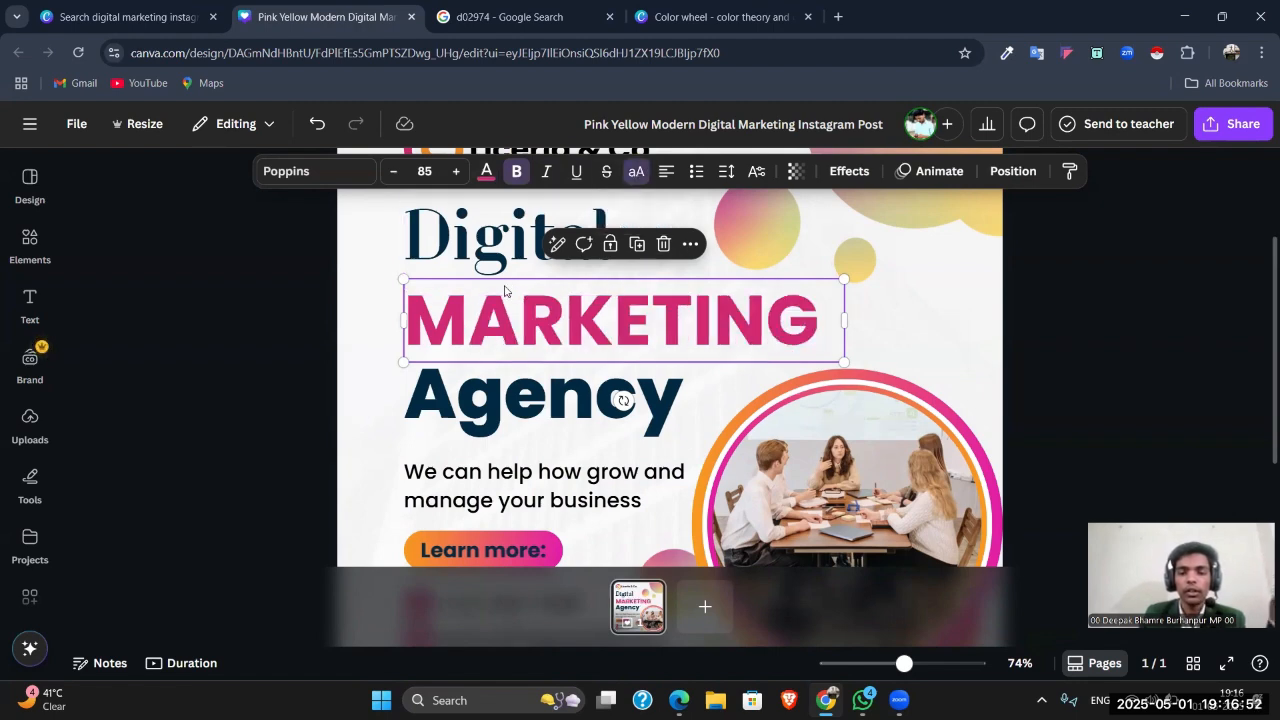
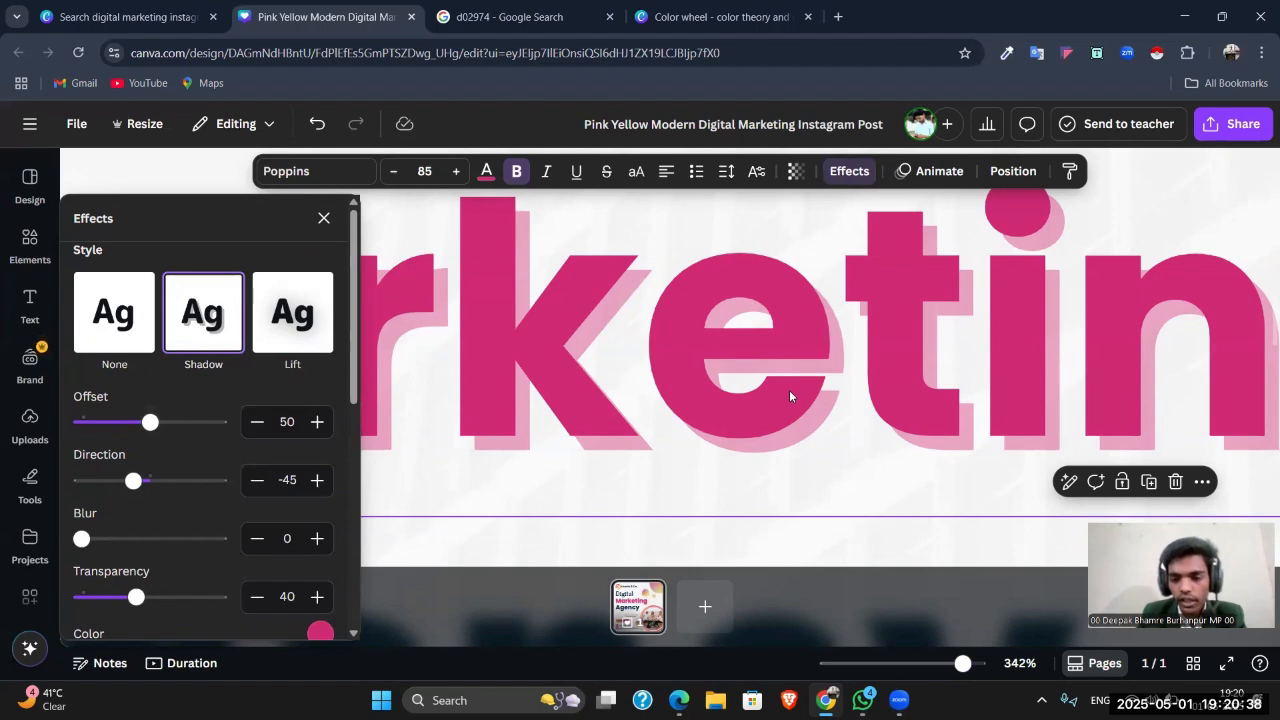
Step: Set the shadow effect of the "Marketing" heading to an offset of 24 and a direction of -88
{"action": "double_click", "coordinate": [809, 433]}
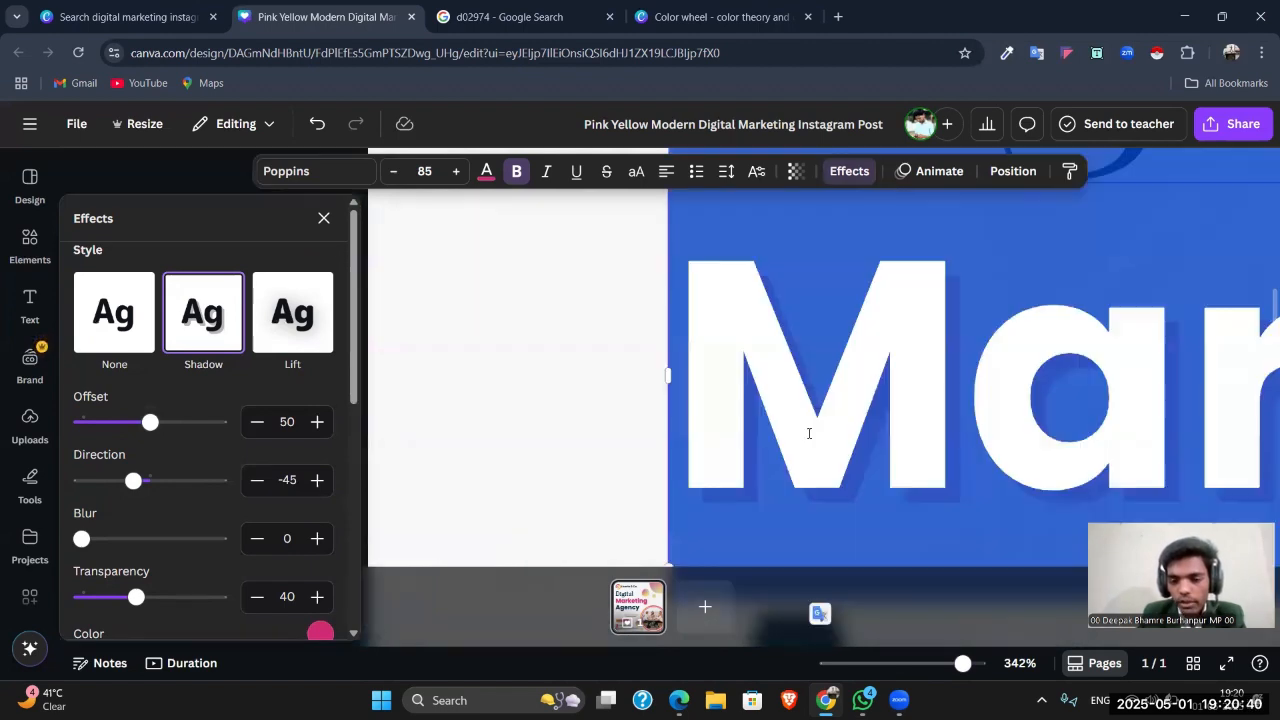
{"action": "scroll", "coordinate": [780, 435], "scroll_direction": "down", "scroll_amount": 5}
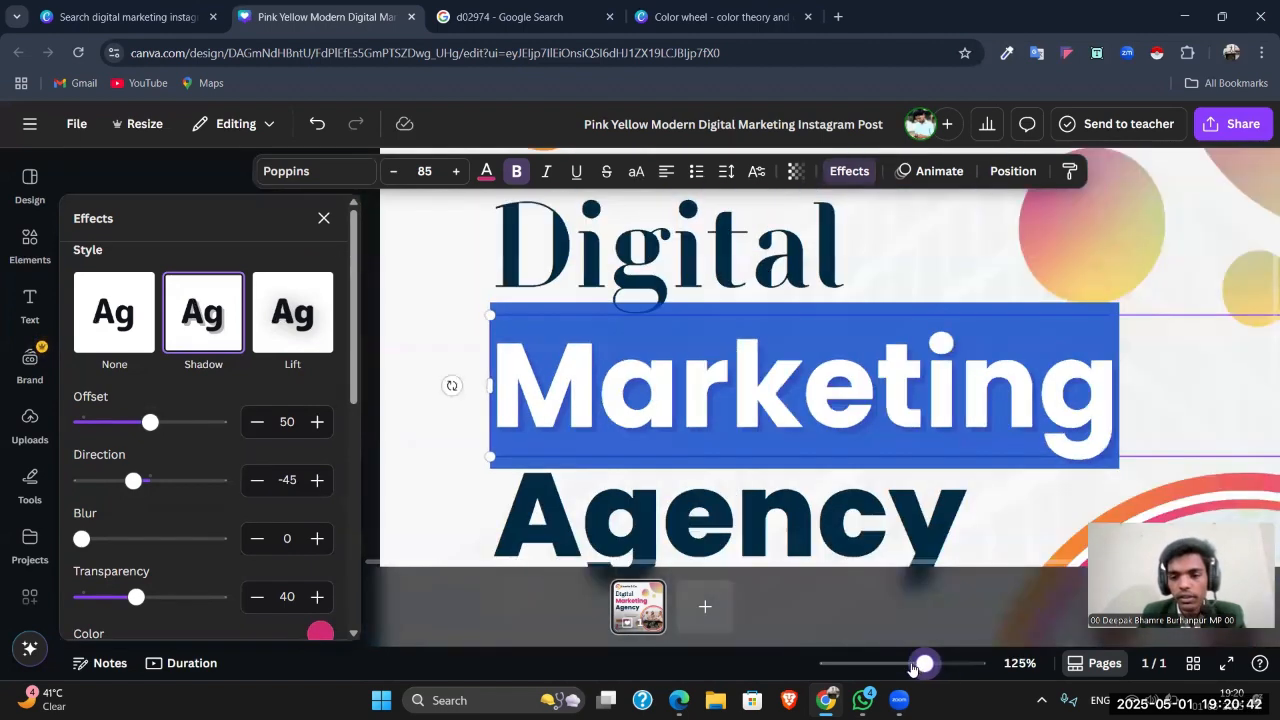
{"action": "left_click", "coordinate": [900, 405]}
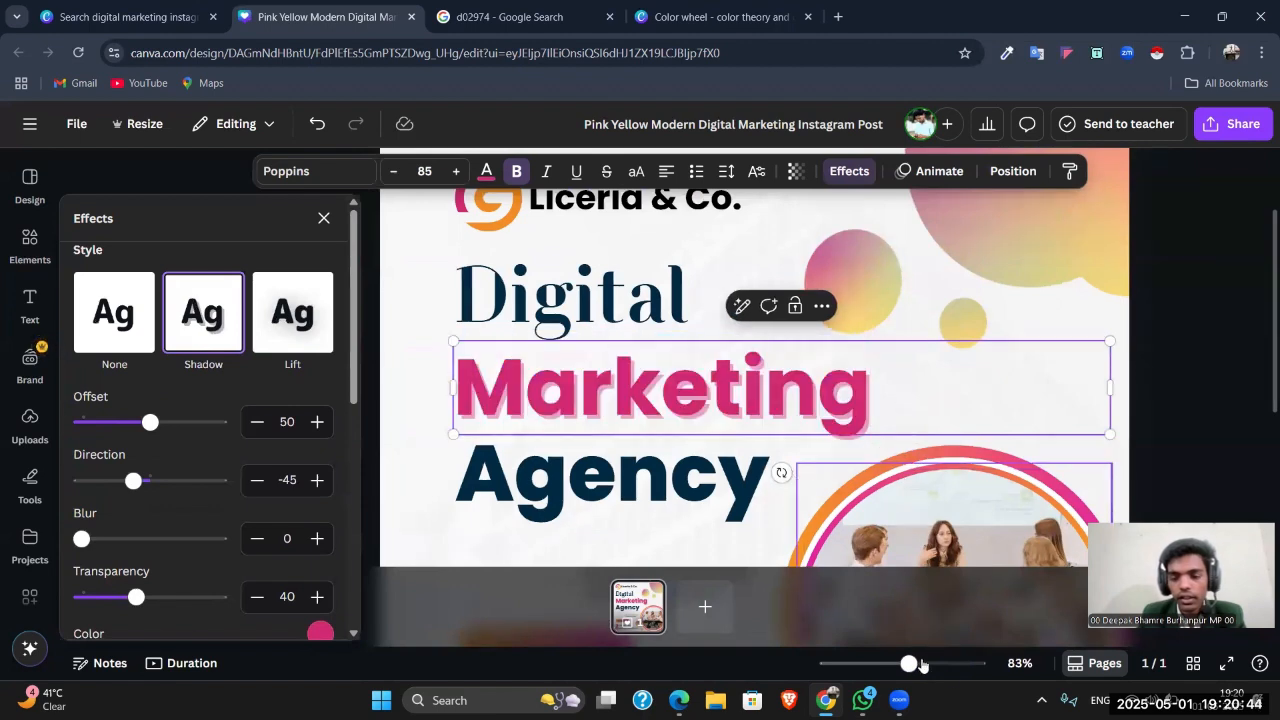
{"action": "left_click_drag", "start_coordinate": [908, 663], "coordinate": [977, 663]}
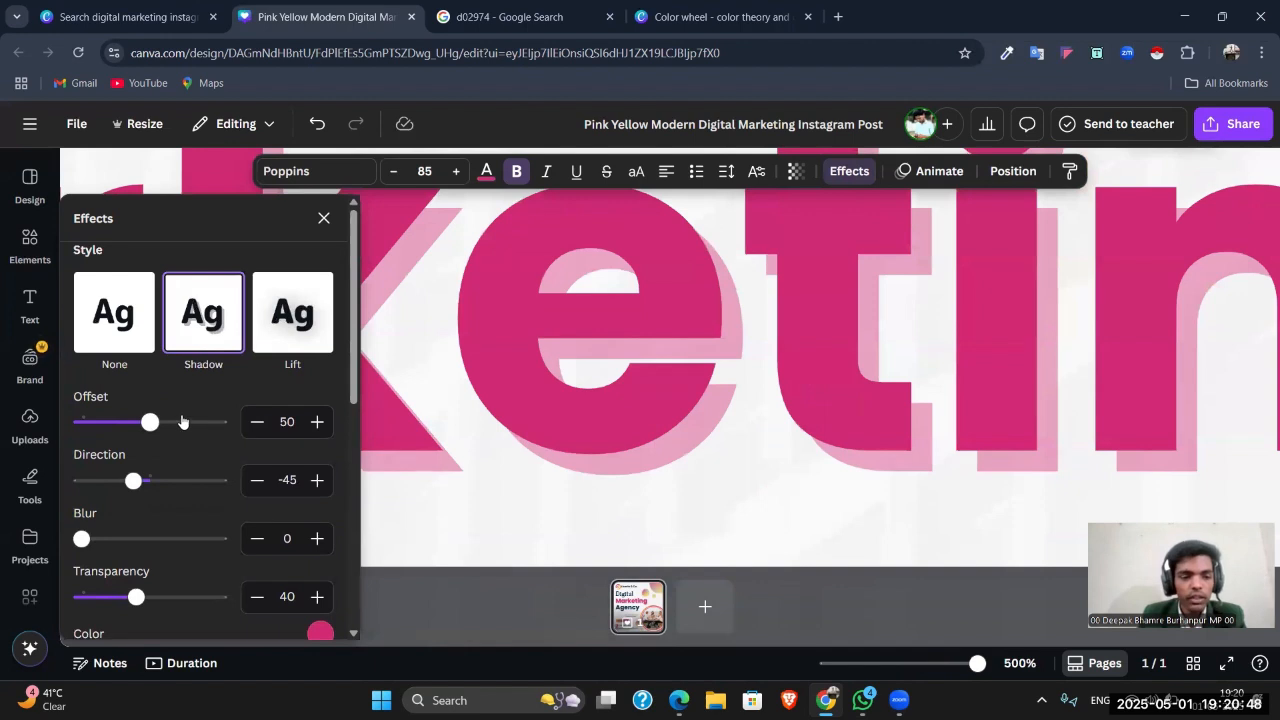
{"action": "left_click_drag", "start_coordinate": [150, 423], "coordinate": [110, 474]}
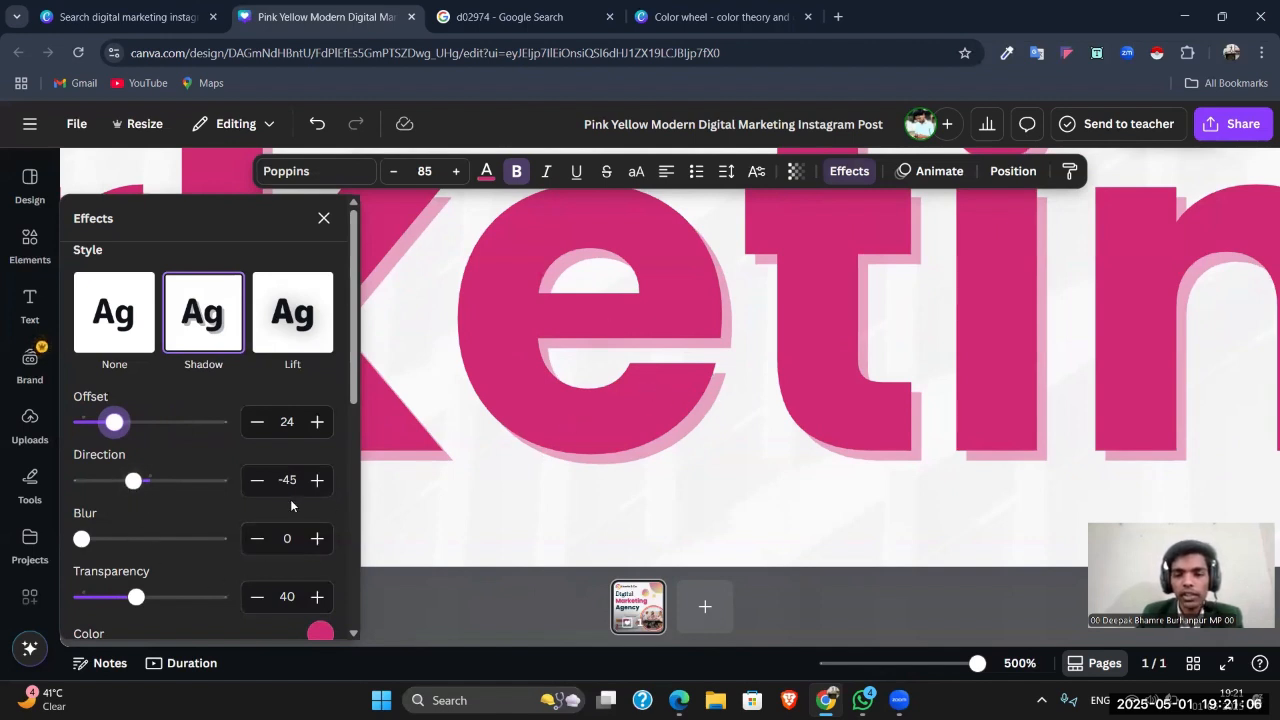
{"action": "left_click_drag", "start_coordinate": [133, 481], "coordinate": [116, 524]}
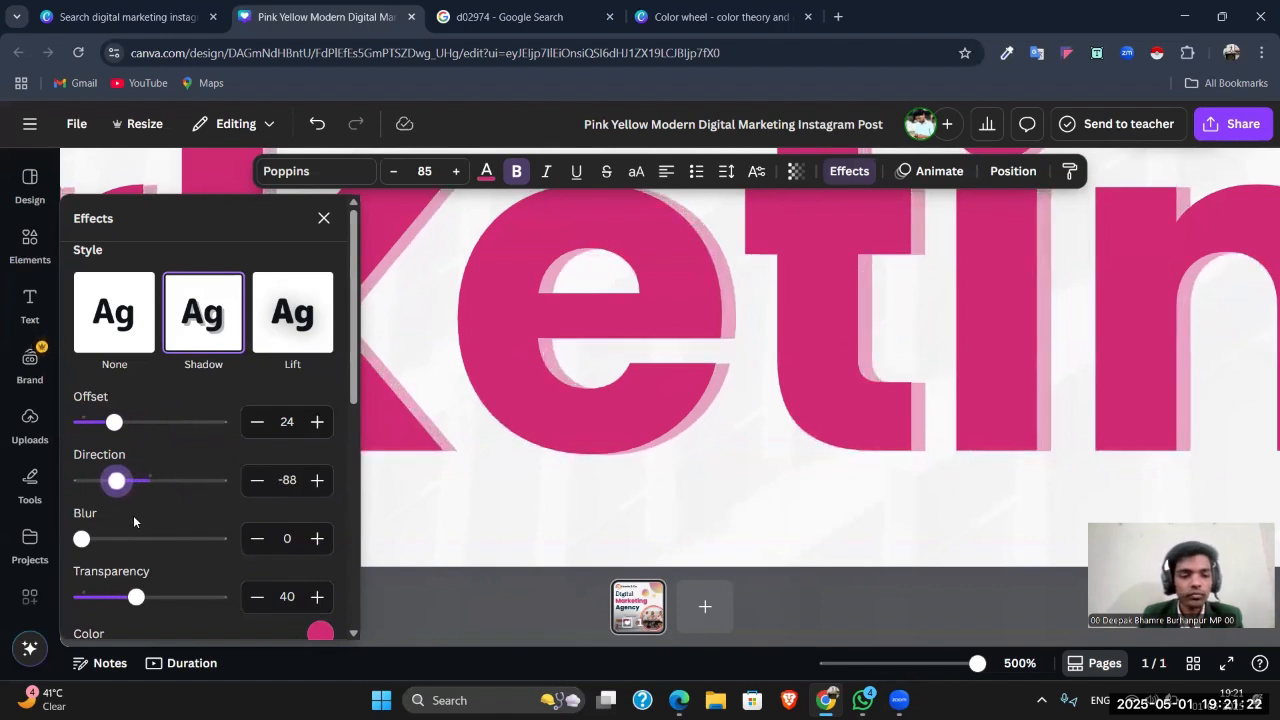
Step: Try a blur of 7 on the "Marketing" heading's shadow and return it to 0
{"action": "scroll", "coordinate": [129, 518], "scroll_direction": "down", "scroll_amount": 1}
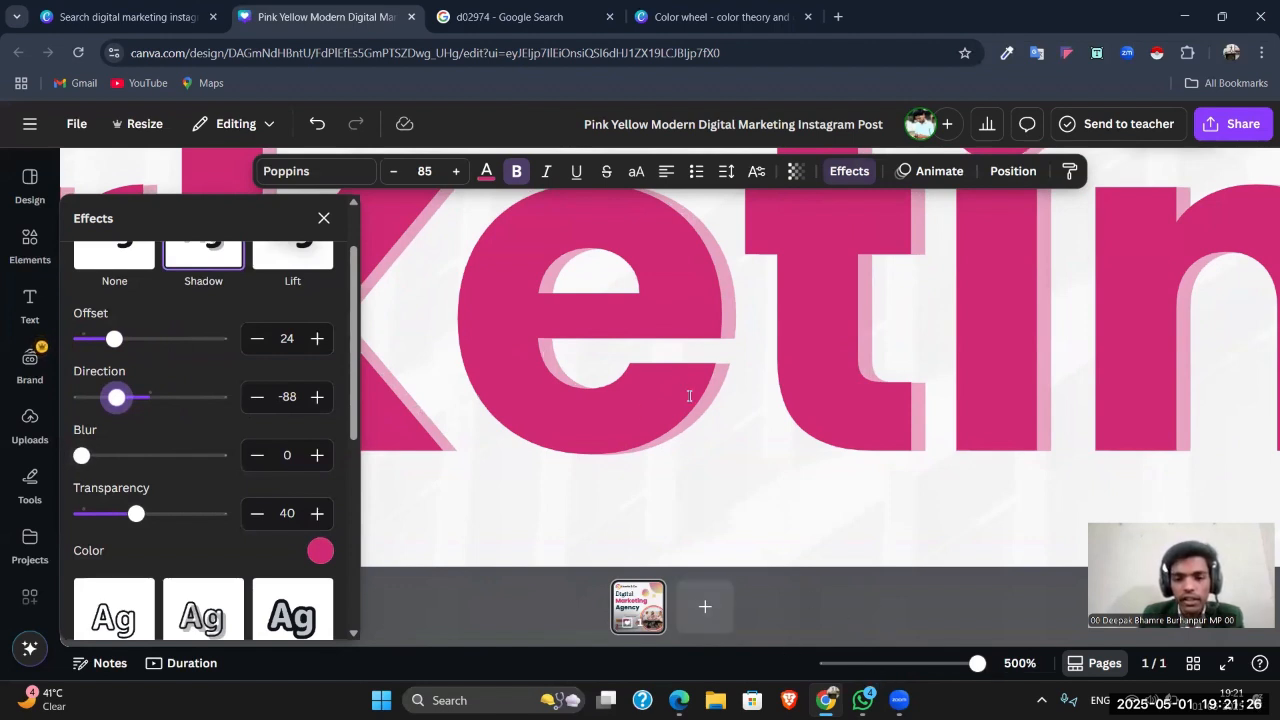
{"action": "left_click_drag", "start_coordinate": [81, 455], "coordinate": [90, 497]}
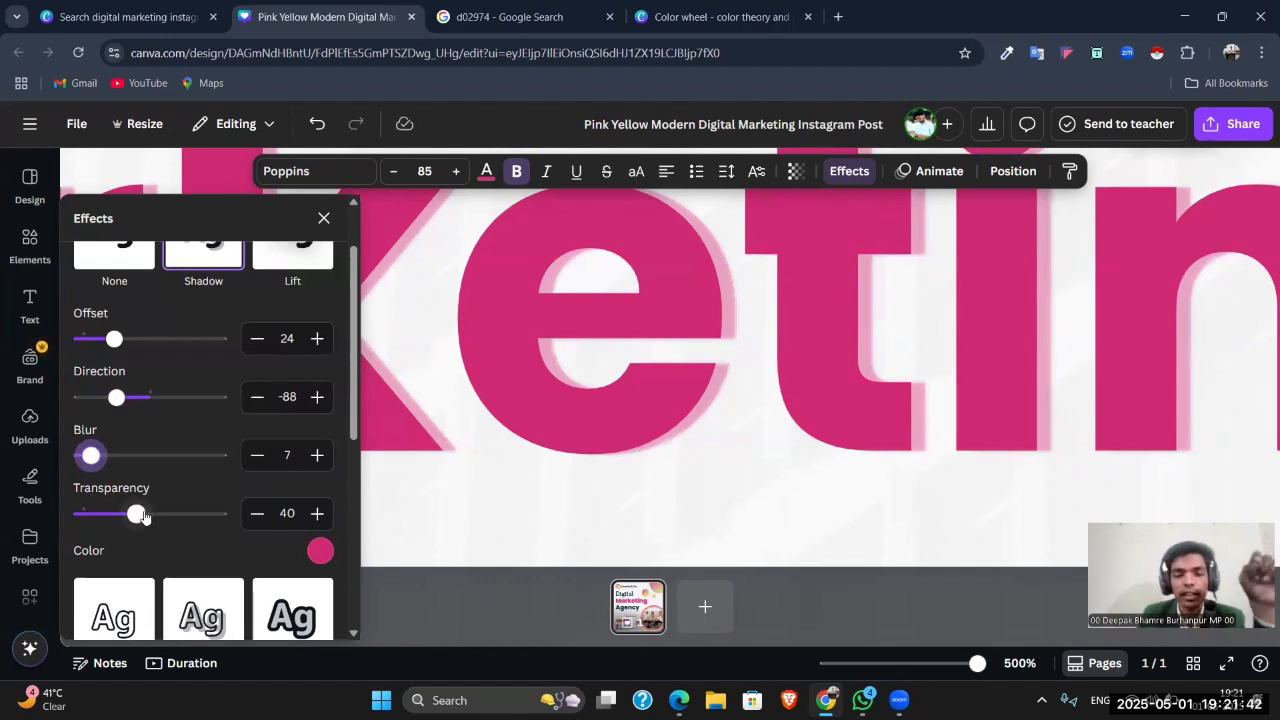
{"action": "left_click_drag", "start_coordinate": [101, 476], "coordinate": [50, 470]}
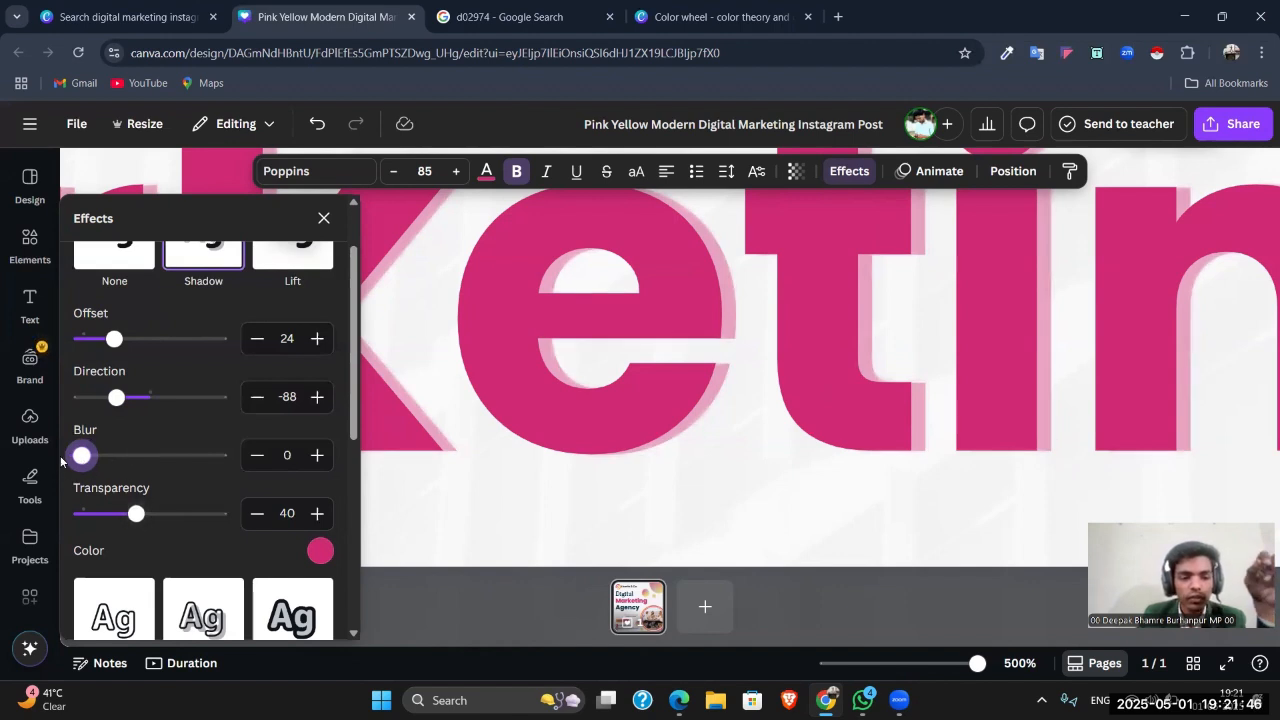
{"action": "mouse_move", "coordinate": [75, 461]}
{"action": "left_mouse_down"}
{"action": "mouse_move", "coordinate": [90, 461]}
{"action": "mouse_move", "coordinate": [76, 461]}
{"action": "left_mouse_up"}
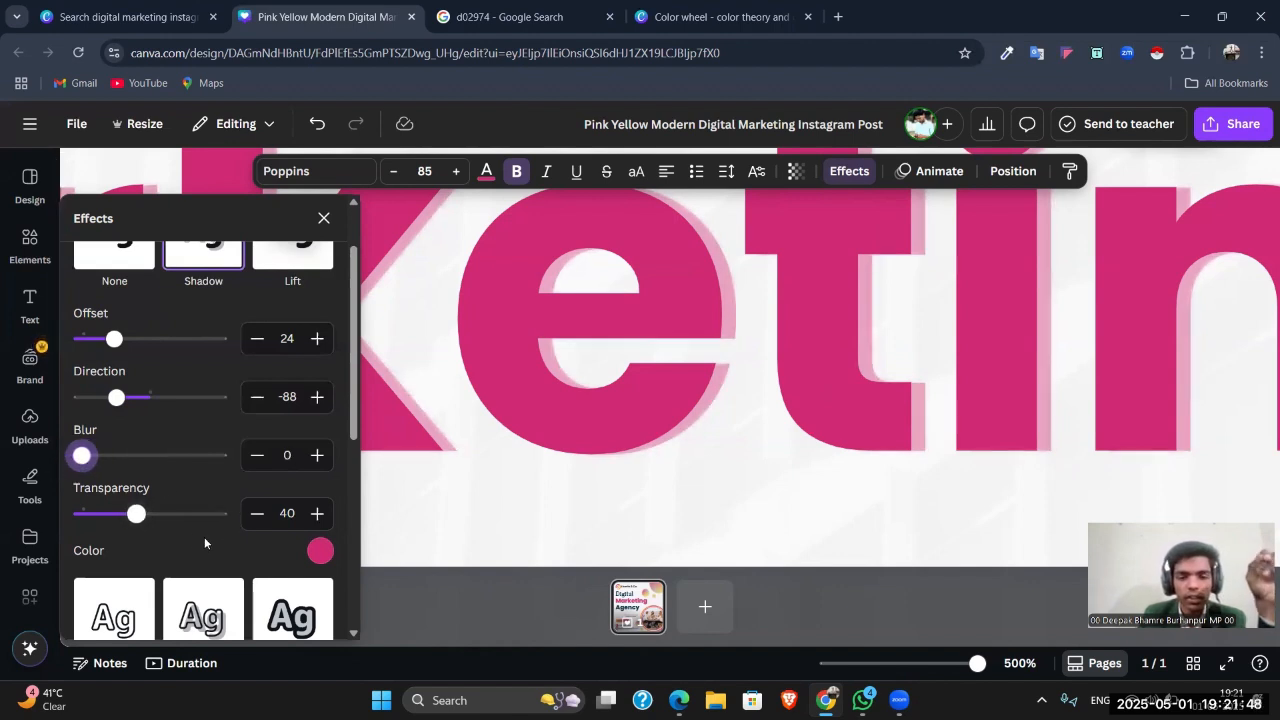
Step: Try shadow transparencies of 100 and 21 on the "Marketing" heading, and remove its shadow effect
{"action": "left_click_drag", "start_coordinate": [136, 513], "coordinate": [230, 519]}
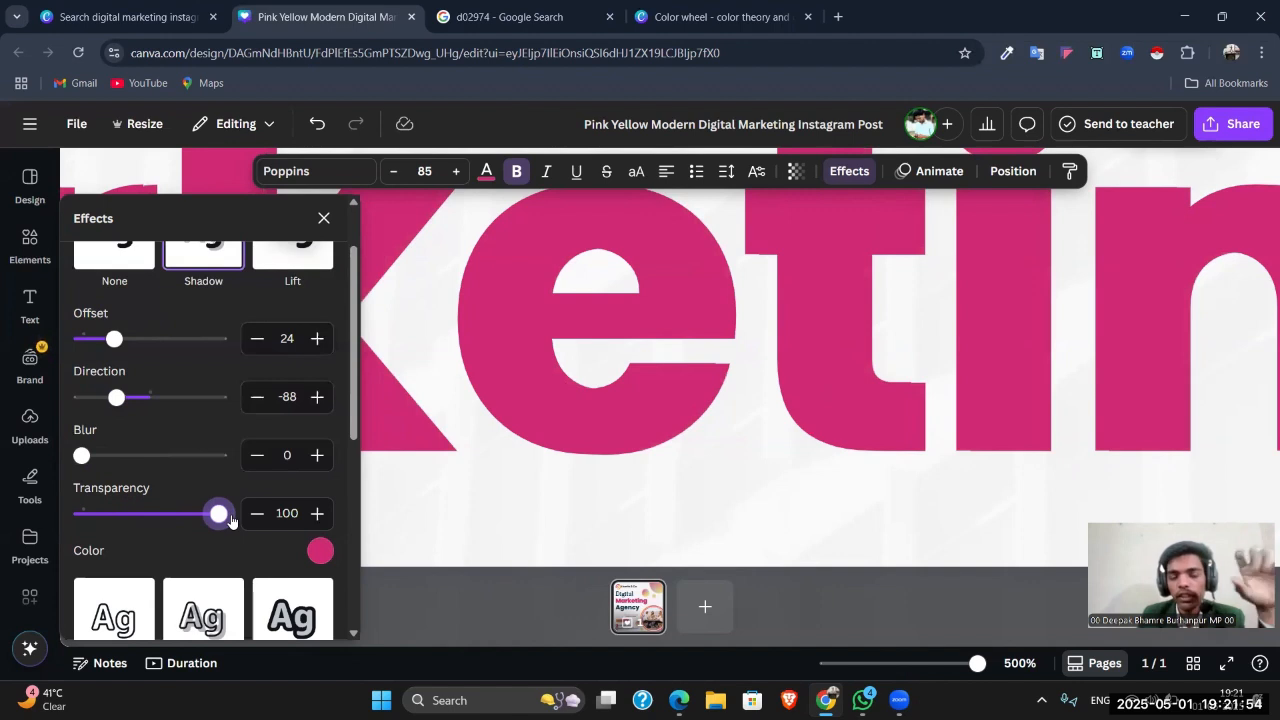
{"action": "left_click_drag", "start_coordinate": [219, 524], "coordinate": [110, 531]}
{"action": "scroll", "coordinate": [170, 530], "scroll_direction": "down", "scroll_amount": 2}
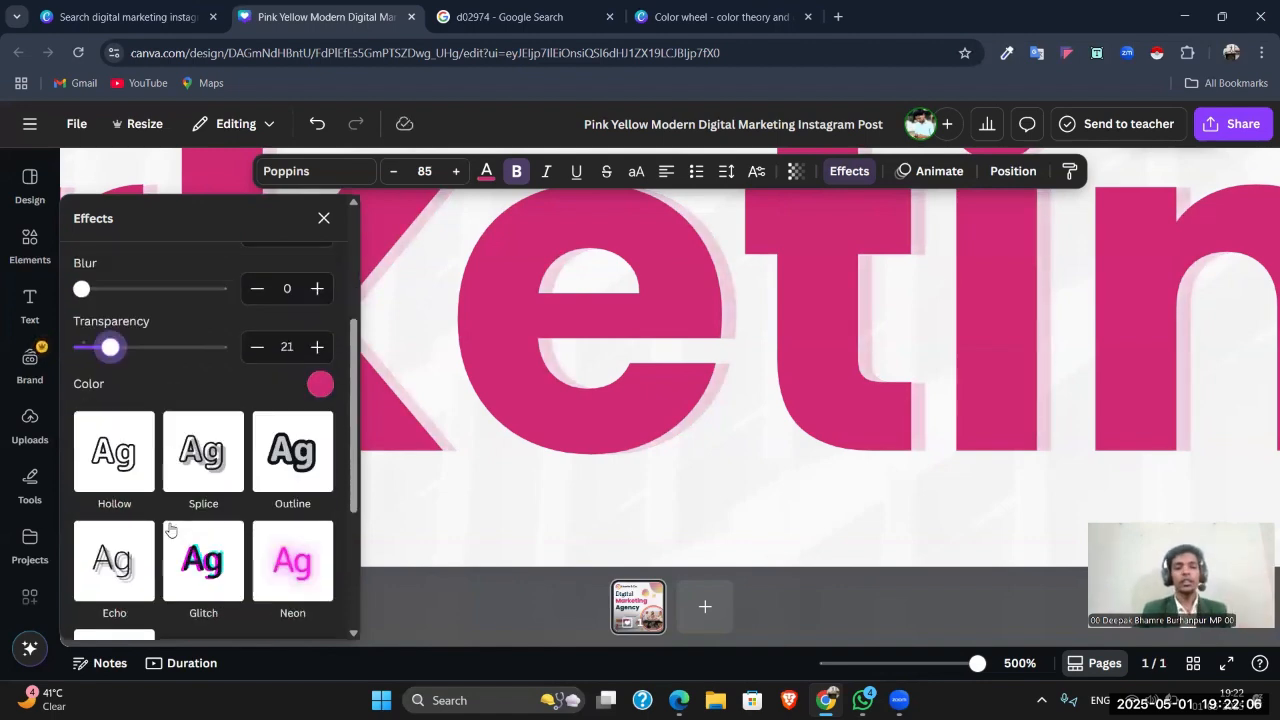
{"action": "scroll", "coordinate": [166, 517], "scroll_direction": "up", "scroll_amount": 3}
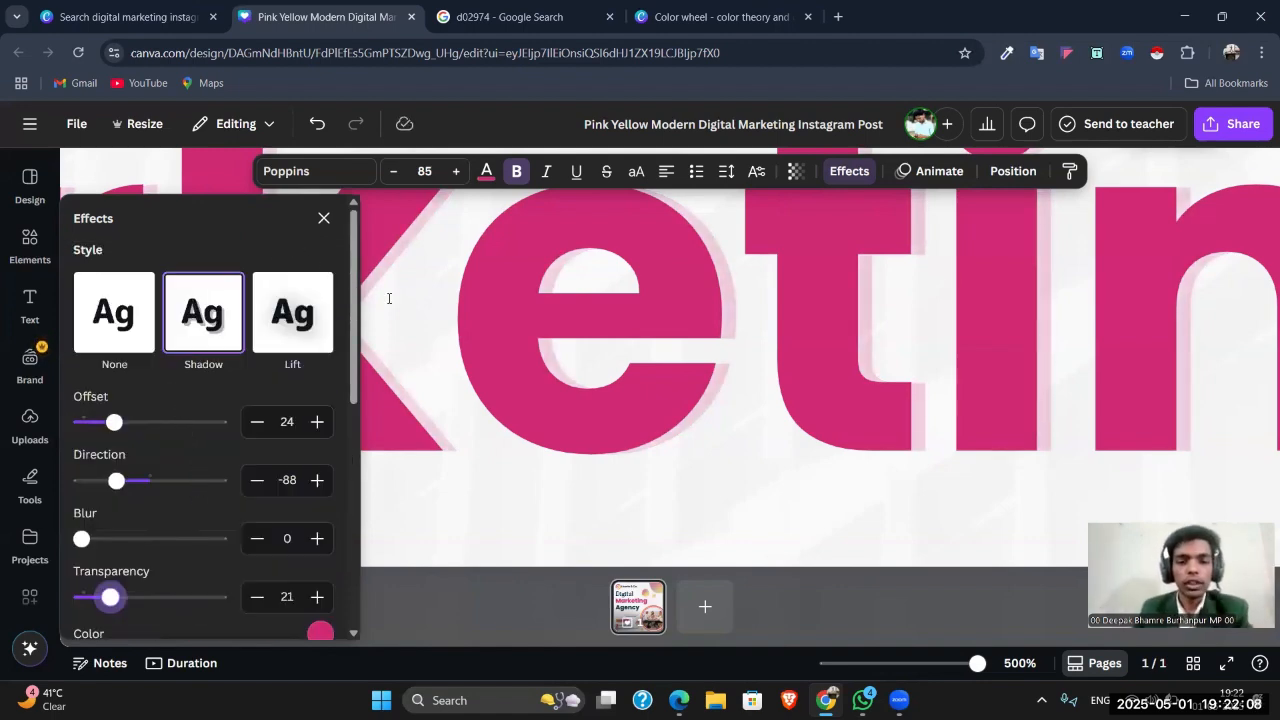
{"action": "left_click", "coordinate": [106, 327]}
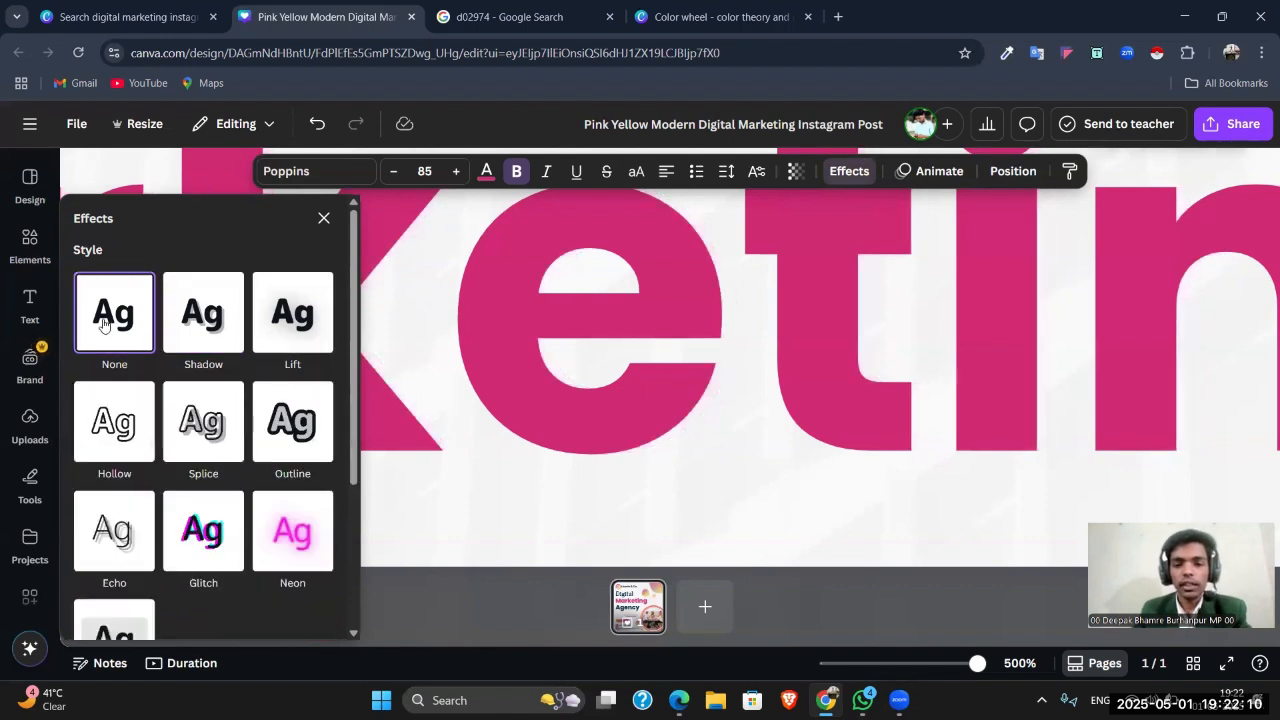
Step: Try the Lift effect on the "Marketing" heading, reduce its intensity, and set the style back to None
{"action": "left_click", "coordinate": [300, 330]}
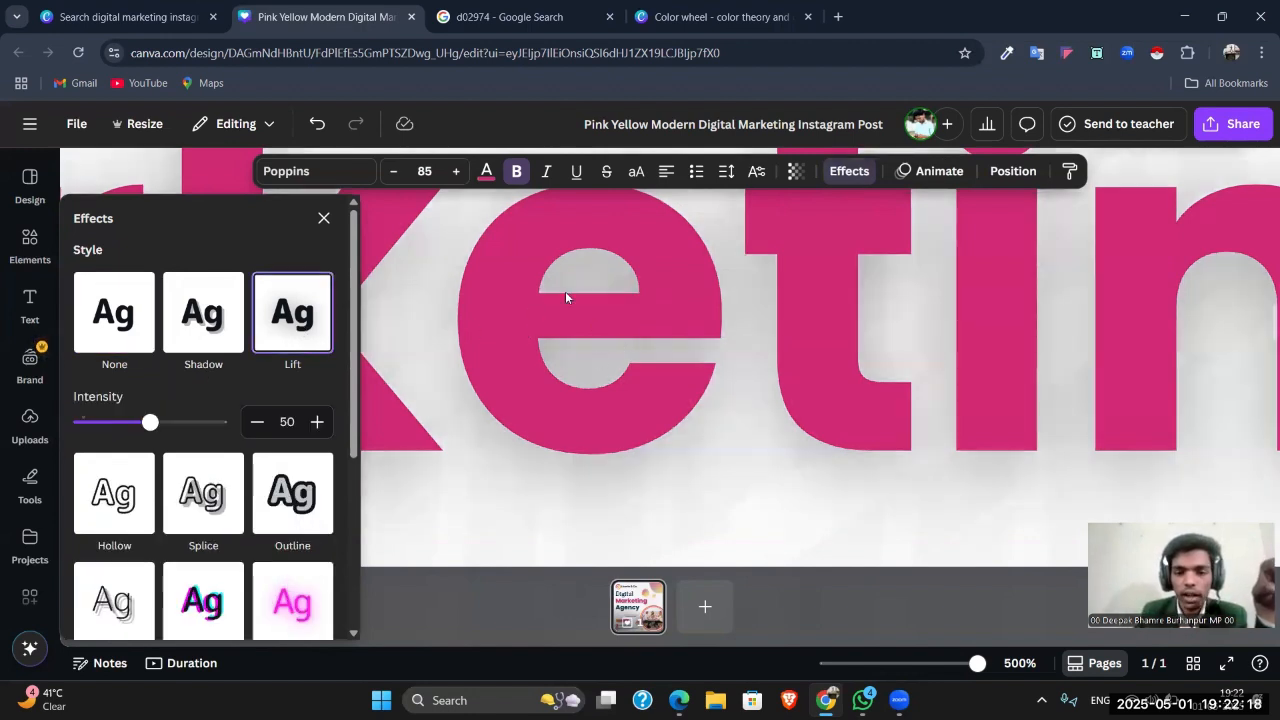
{"action": "left_click", "coordinate": [139, 325]}
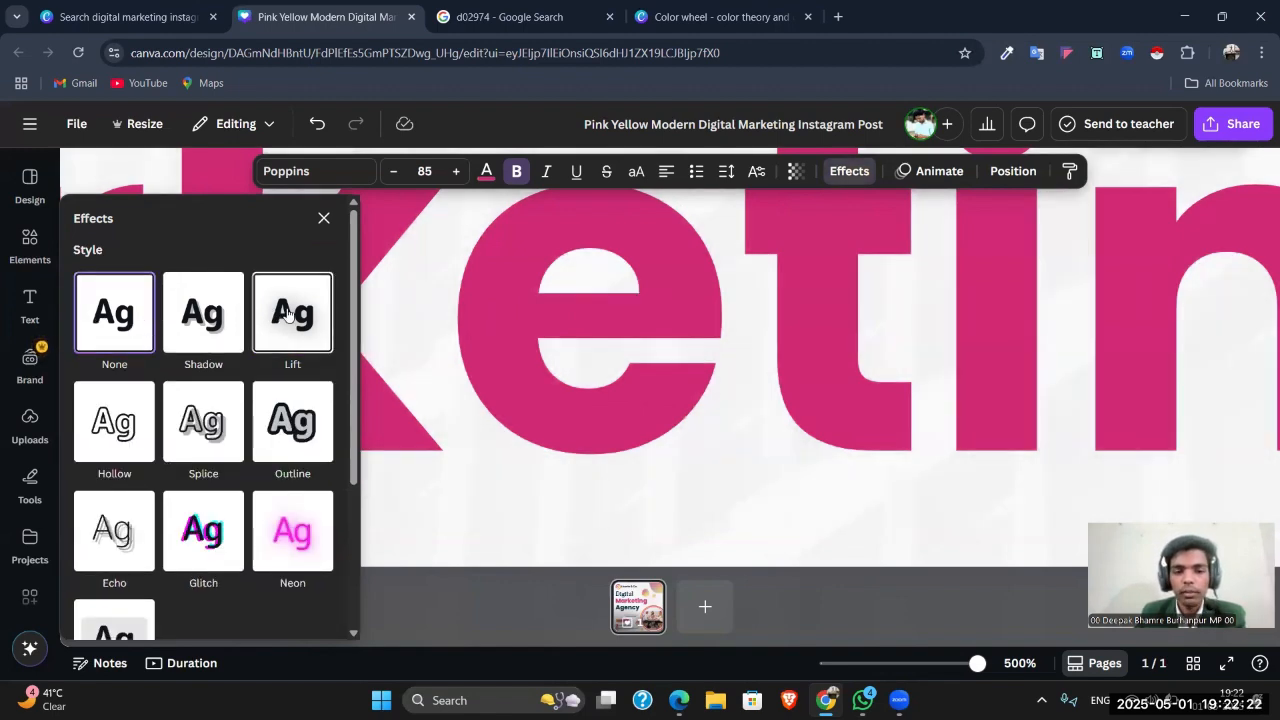
{"action": "left_click", "coordinate": [287, 314]}
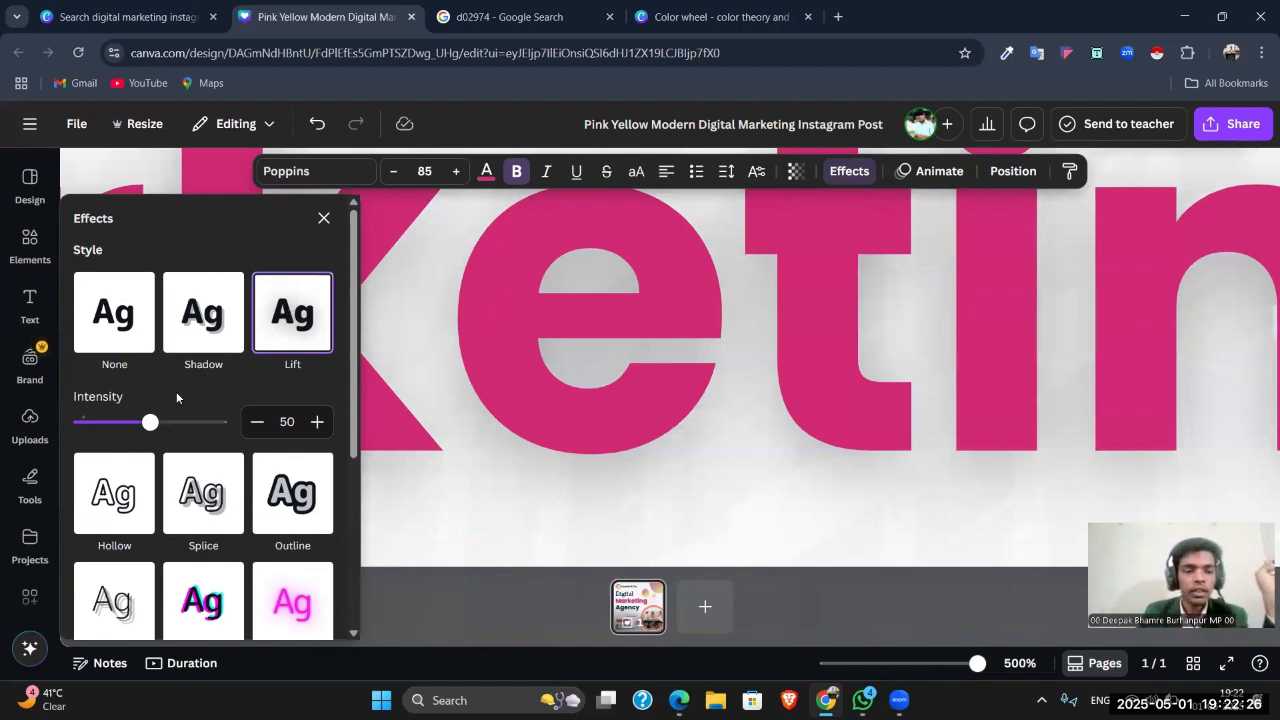
{"action": "left_click_drag", "start_coordinate": [152, 427], "coordinate": [80, 441]}
{"action": "left_click", "coordinate": [105, 320]}
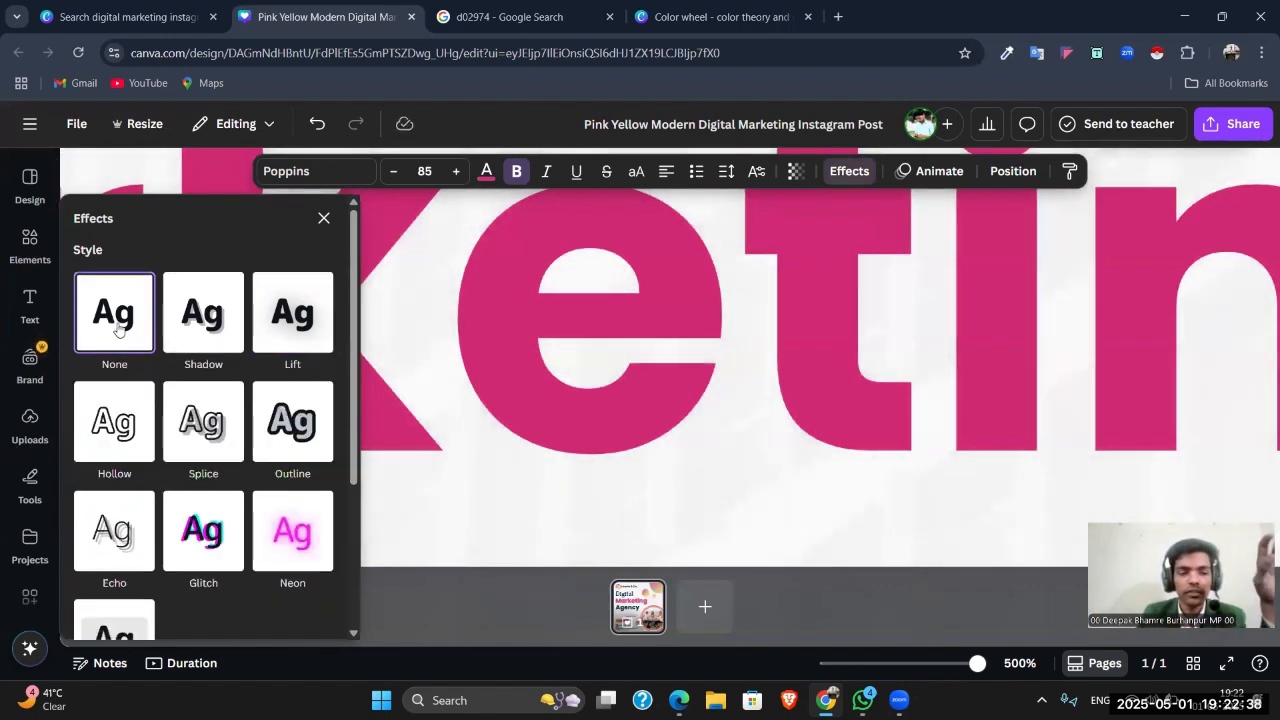
Step: Try the Hollow effect with a thickness of 35 on the "Marketing" heading, and clear it
{"action": "left_click", "coordinate": [107, 424]}
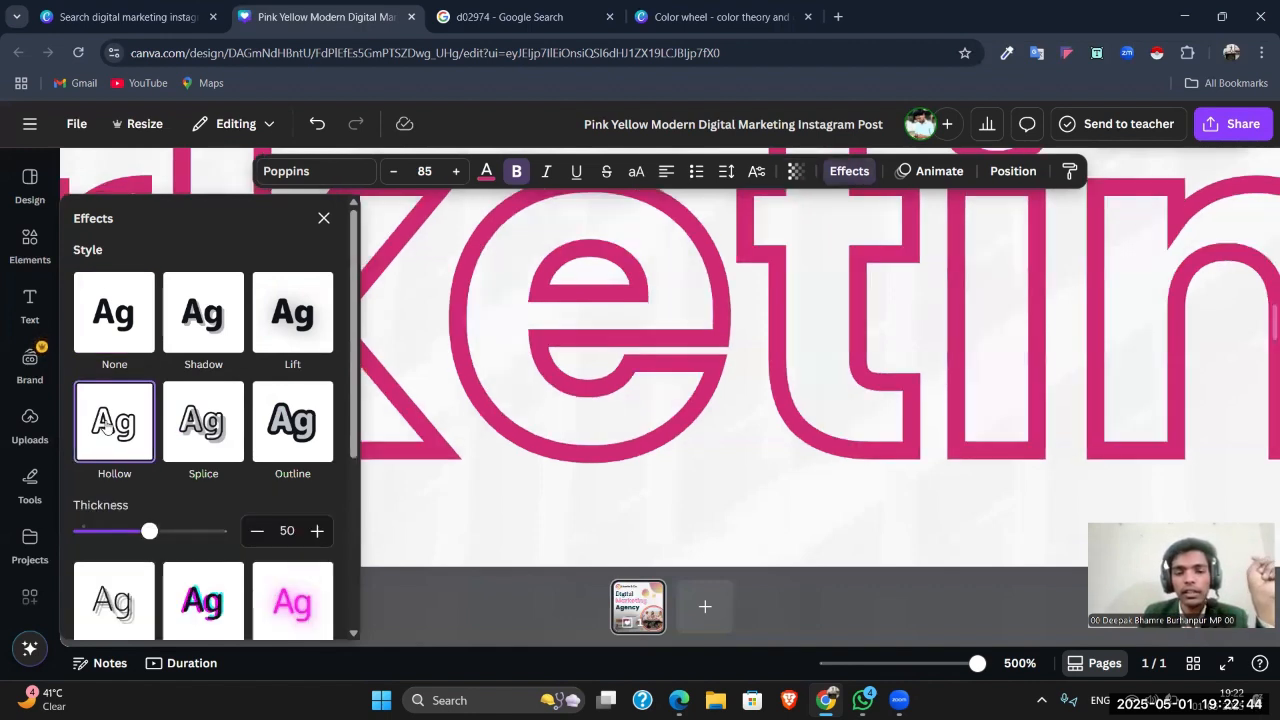
{"action": "scroll", "coordinate": [566, 374], "scroll_direction": "up", "scroll_amount": 2}
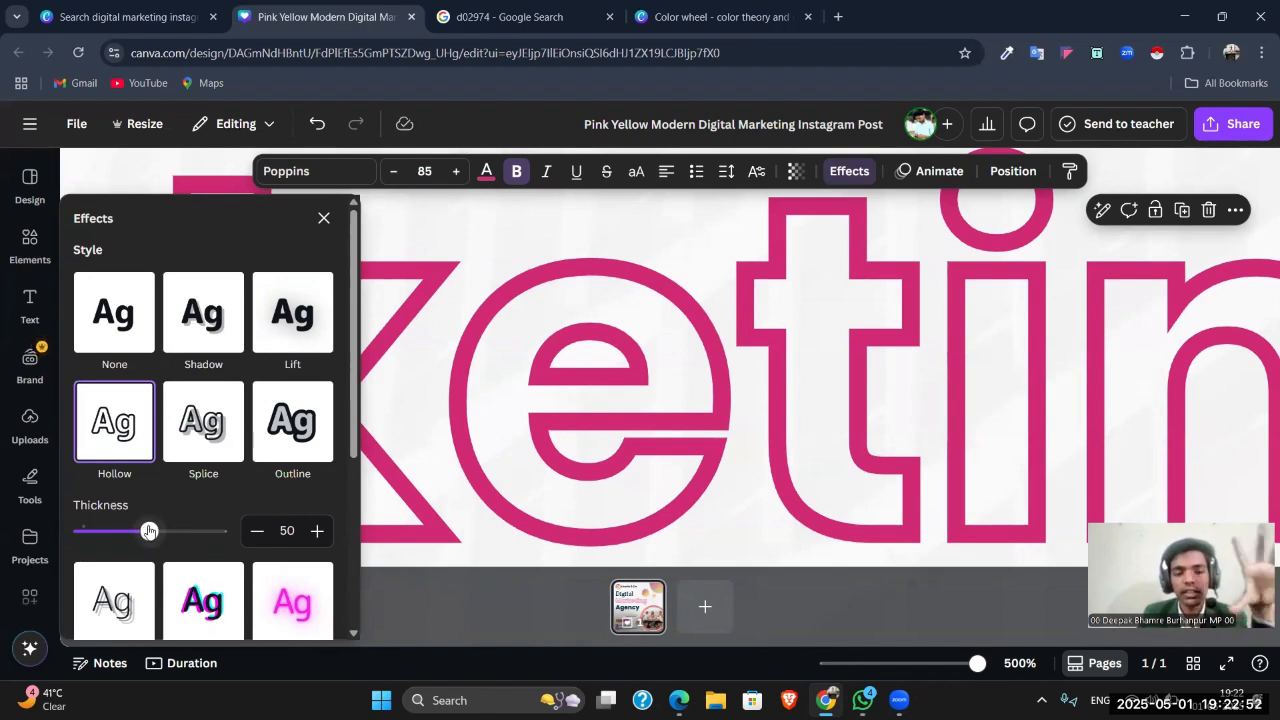
{"action": "left_click_drag", "start_coordinate": [149, 531], "coordinate": [129, 560]}
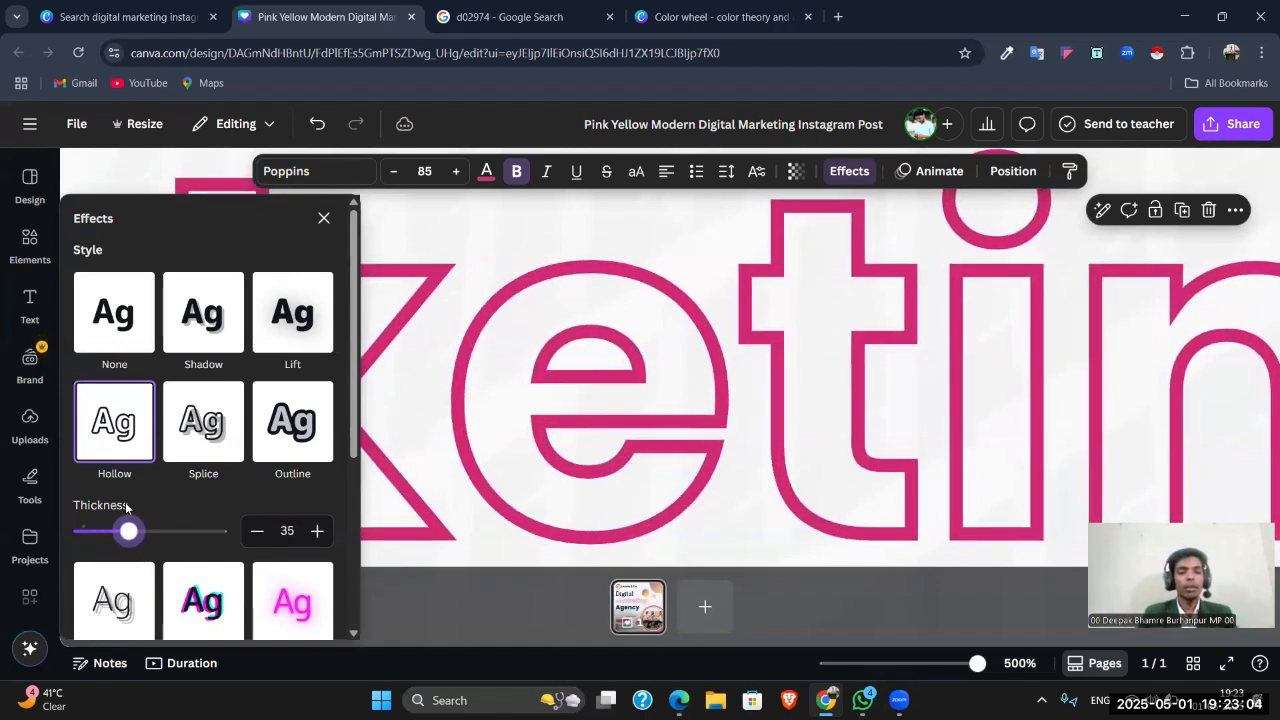
{"action": "left_click", "coordinate": [118, 318]}
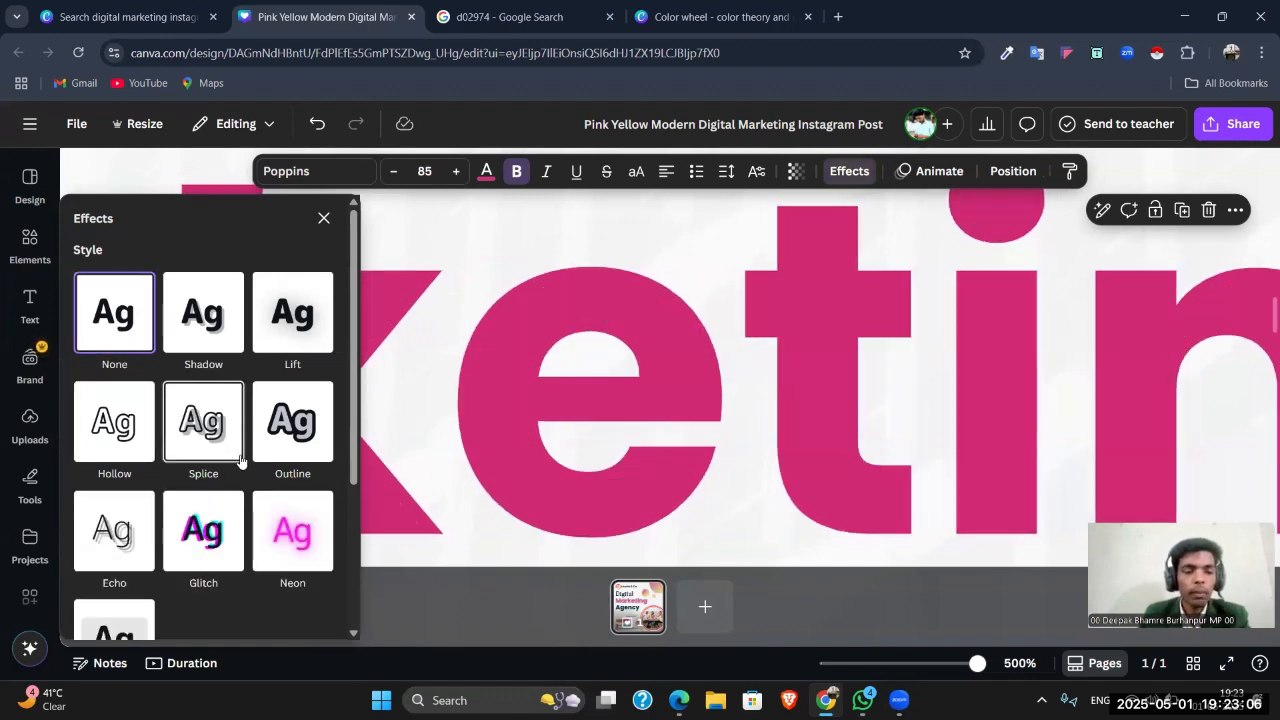
Step: Try the Splice effect on the "Marketing" heading with thickness 36, offset 70 and direction 180, and clear it
{"action": "left_click", "coordinate": [224, 447]}
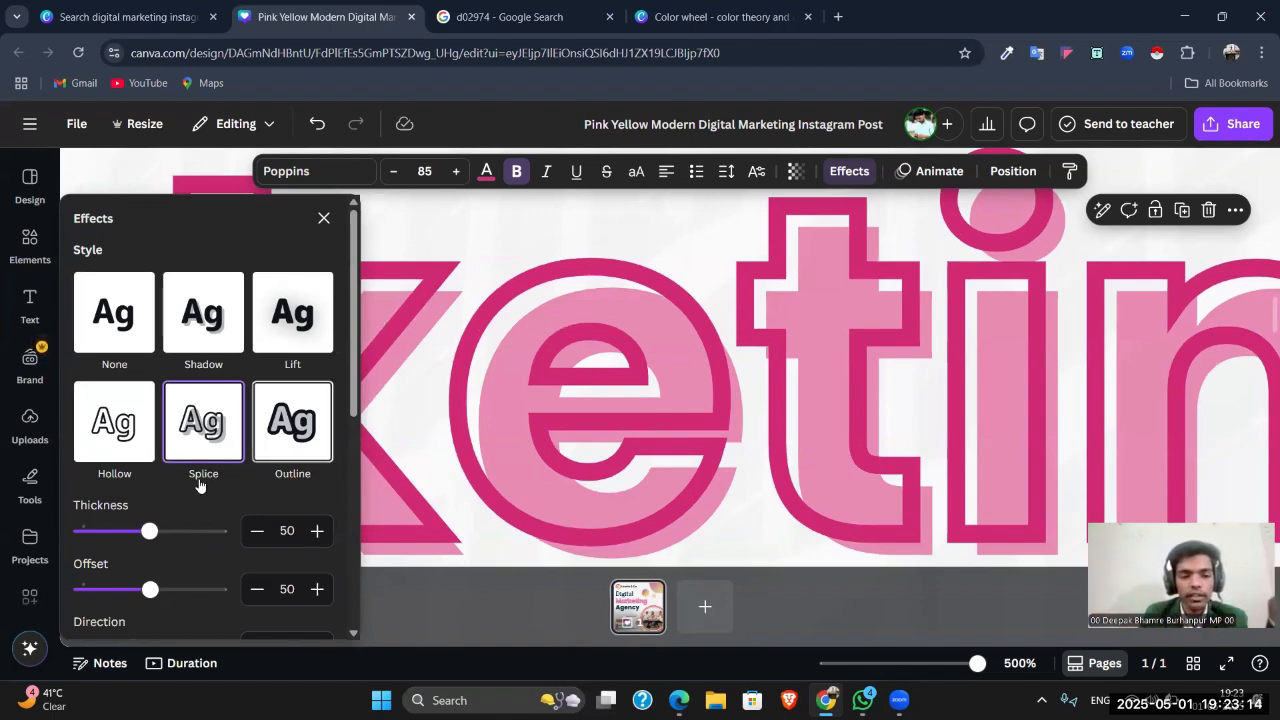
{"action": "mouse_move", "coordinate": [149, 531]}
{"action": "left_mouse_down"}
{"action": "mouse_move", "coordinate": [95, 543]}
{"action": "mouse_move", "coordinate": [145, 535]}
{"action": "mouse_move", "coordinate": [106, 535]}
{"action": "mouse_move", "coordinate": [130, 533]}
{"action": "left_mouse_up"}
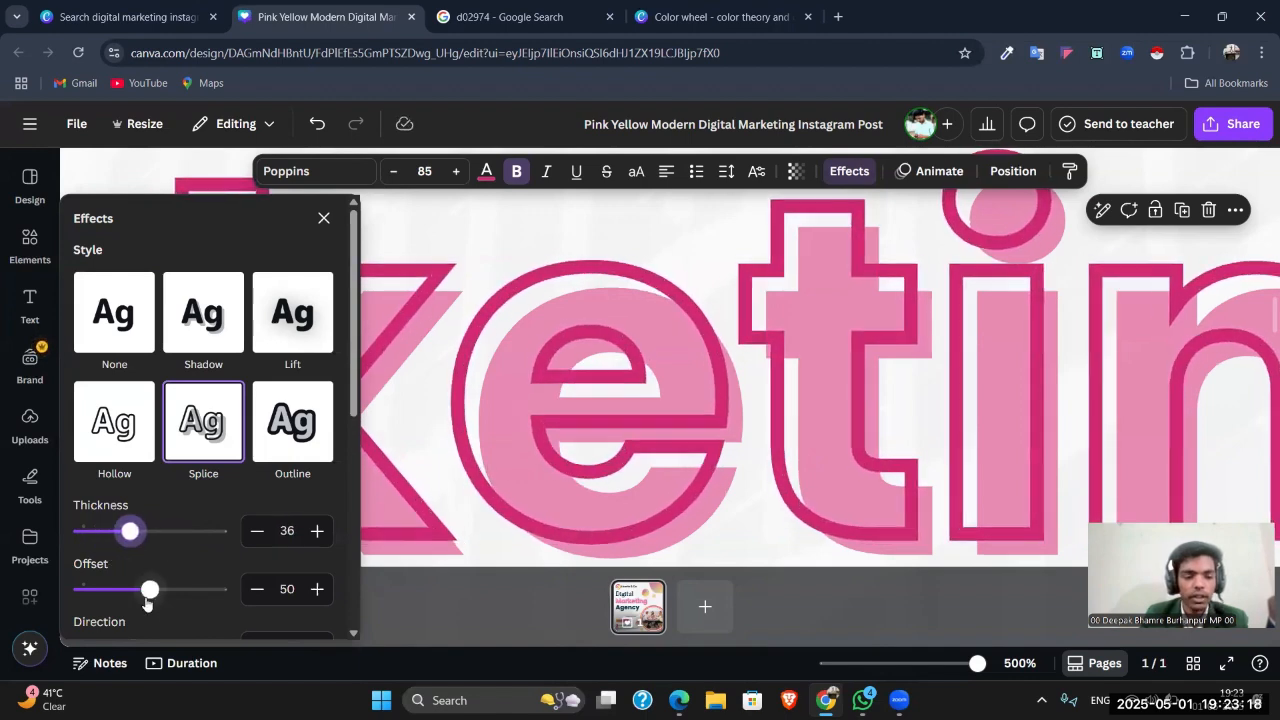
{"action": "left_click_drag", "start_coordinate": [144, 593], "coordinate": [213, 616]}
{"action": "scroll", "coordinate": [130, 560], "scroll_direction": "down", "scroll_amount": 1}
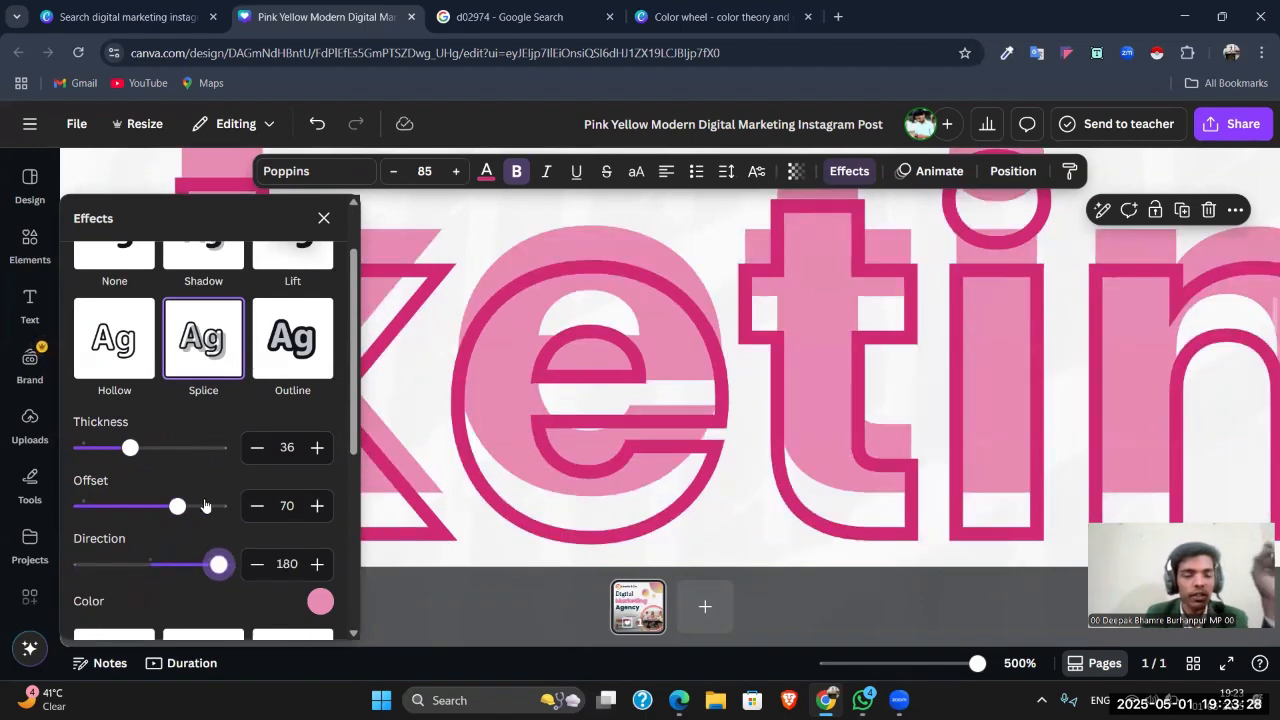
{"action": "scroll", "coordinate": [188, 432], "scroll_direction": "up", "scroll_amount": 1}
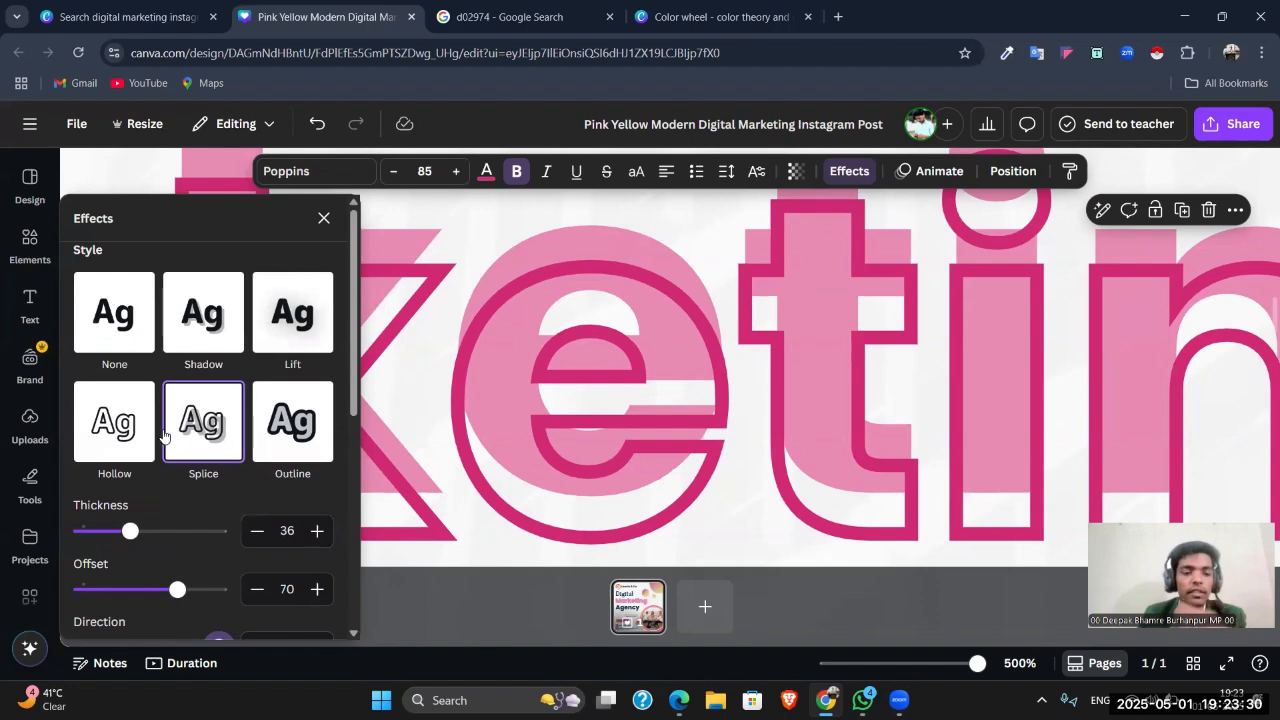
{"action": "left_click", "coordinate": [113, 318]}
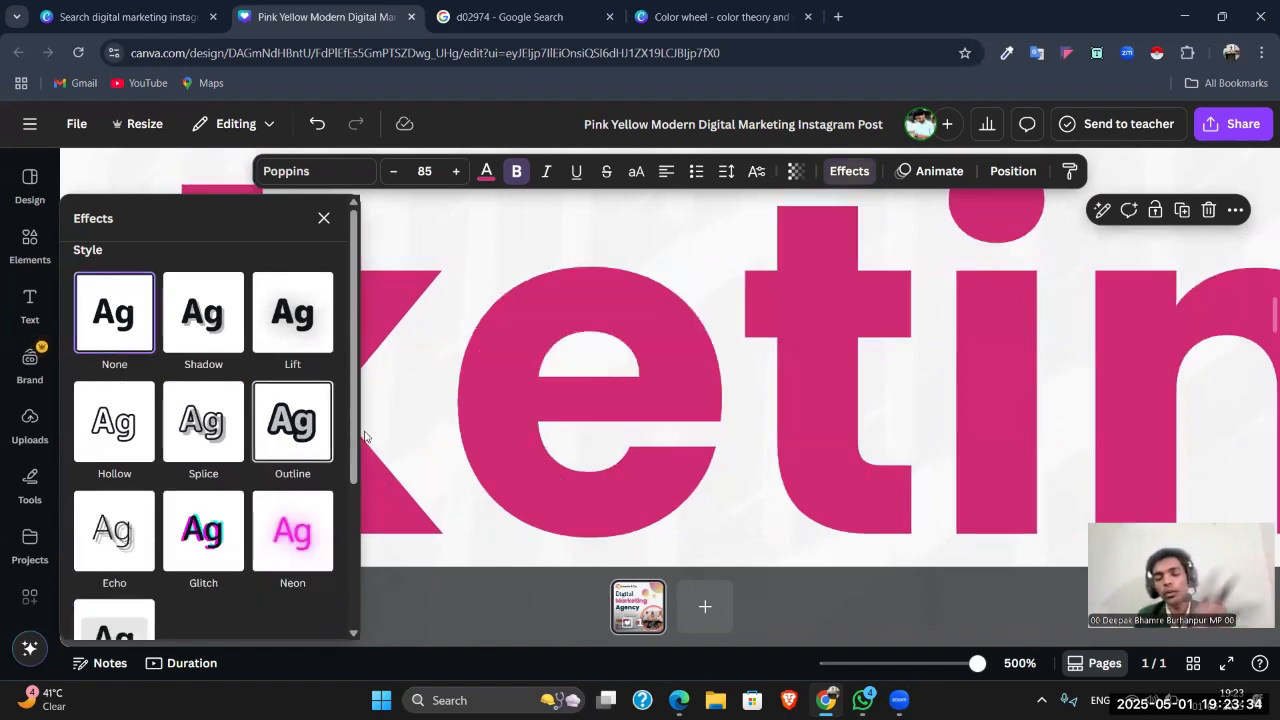
Step: Apply the Outline effect to the "Marketing" heading, trying a thickness of 4 and setting it to 28
{"action": "left_click", "coordinate": [285, 420]}
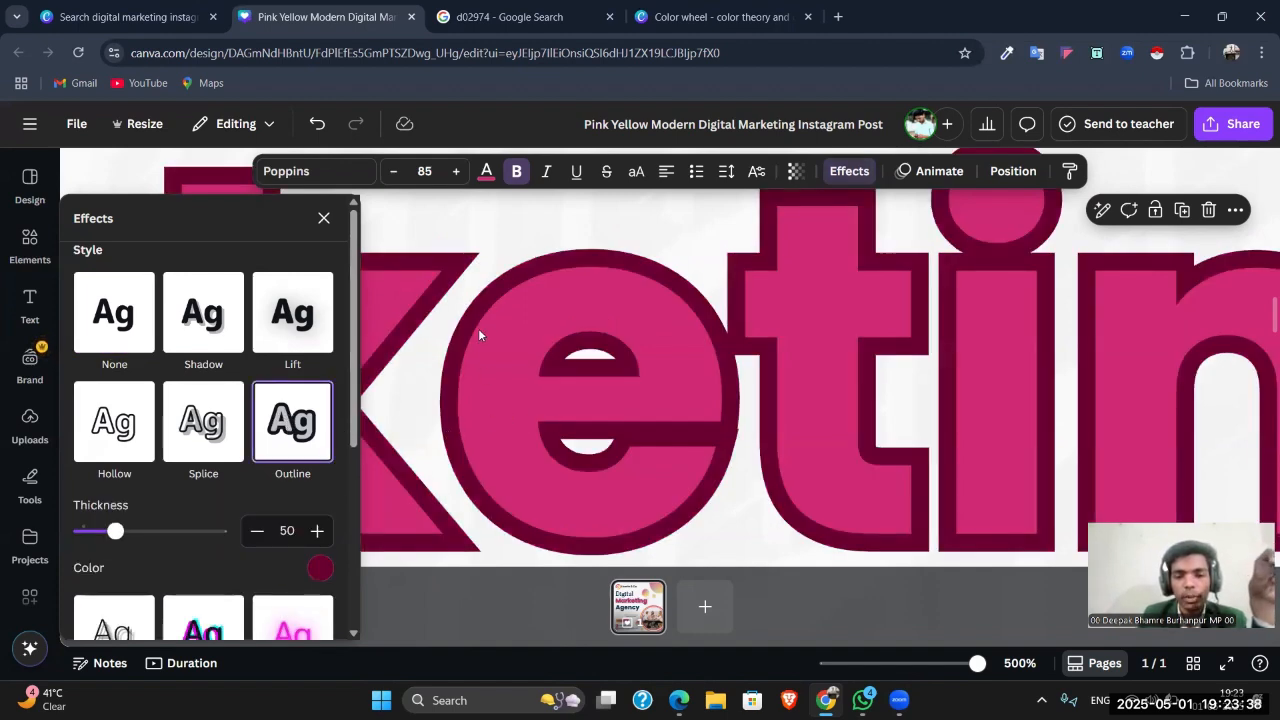
{"action": "left_click_drag", "start_coordinate": [118, 531], "coordinate": [85, 533]}
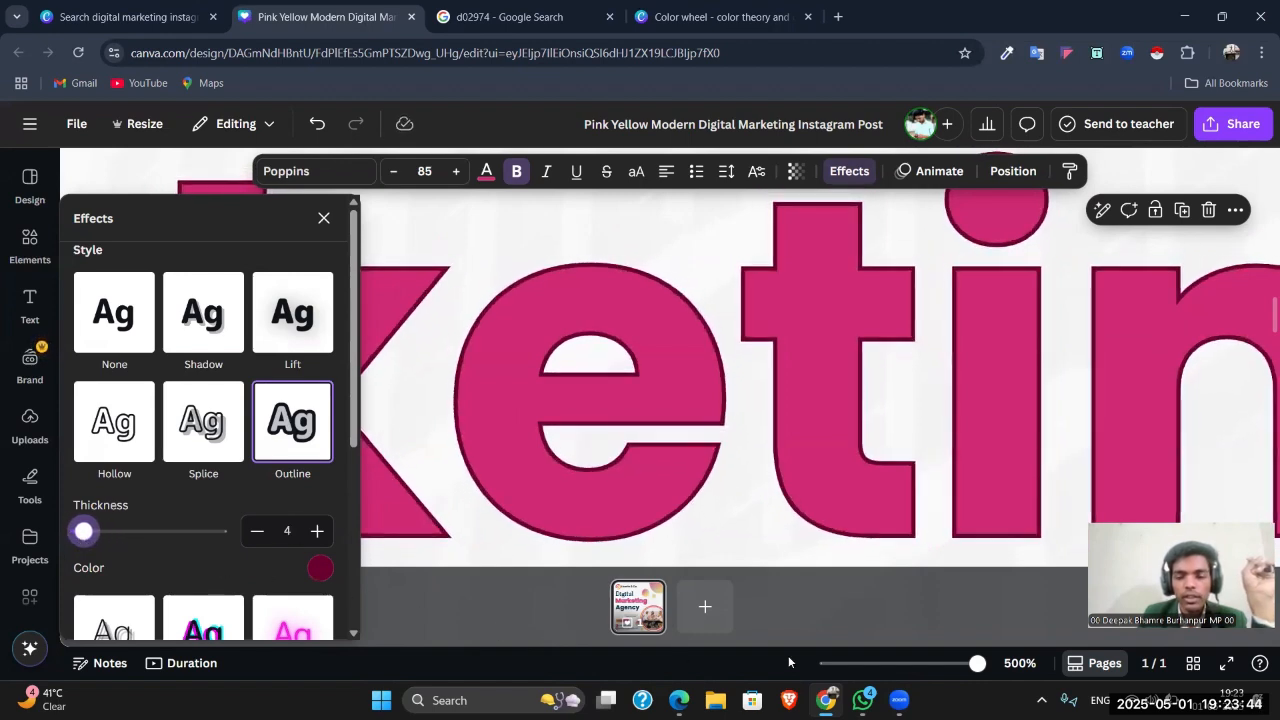
{"action": "left_click_drag", "start_coordinate": [975, 664], "coordinate": [924, 600]}
{"action": "left_click_drag", "start_coordinate": [882, 430], "coordinate": [934, 433]}
{"action": "left_click", "coordinate": [943, 663]}
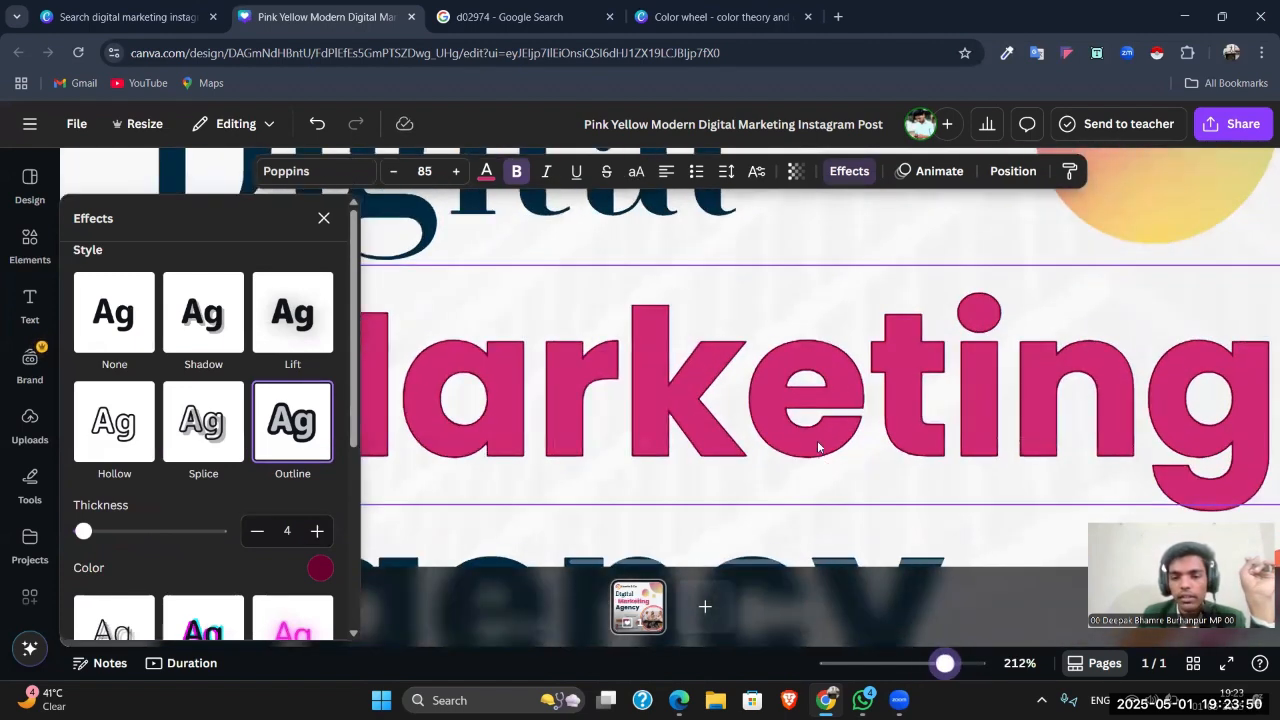
{"action": "left_click_drag", "start_coordinate": [944, 663], "coordinate": [925, 663]}
{"action": "mouse_move", "coordinate": [83, 531]}
{"action": "left_mouse_down"}
{"action": "mouse_move", "coordinate": [110, 532]}
{"action": "mouse_move", "coordinate": [100, 535]}
{"action": "left_mouse_up"}
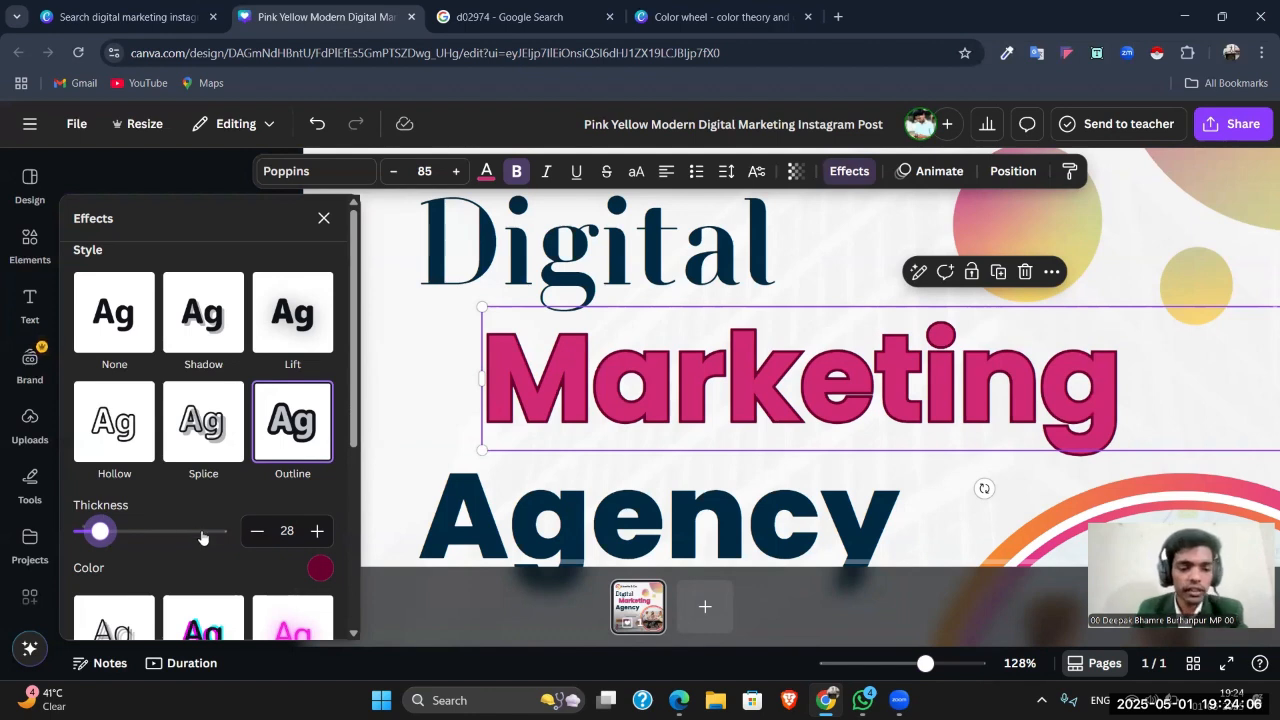
Step: Try light blue for the "Marketing" heading's outline, and change the outline color to yellow
{"action": "left_click", "coordinate": [320, 568]}
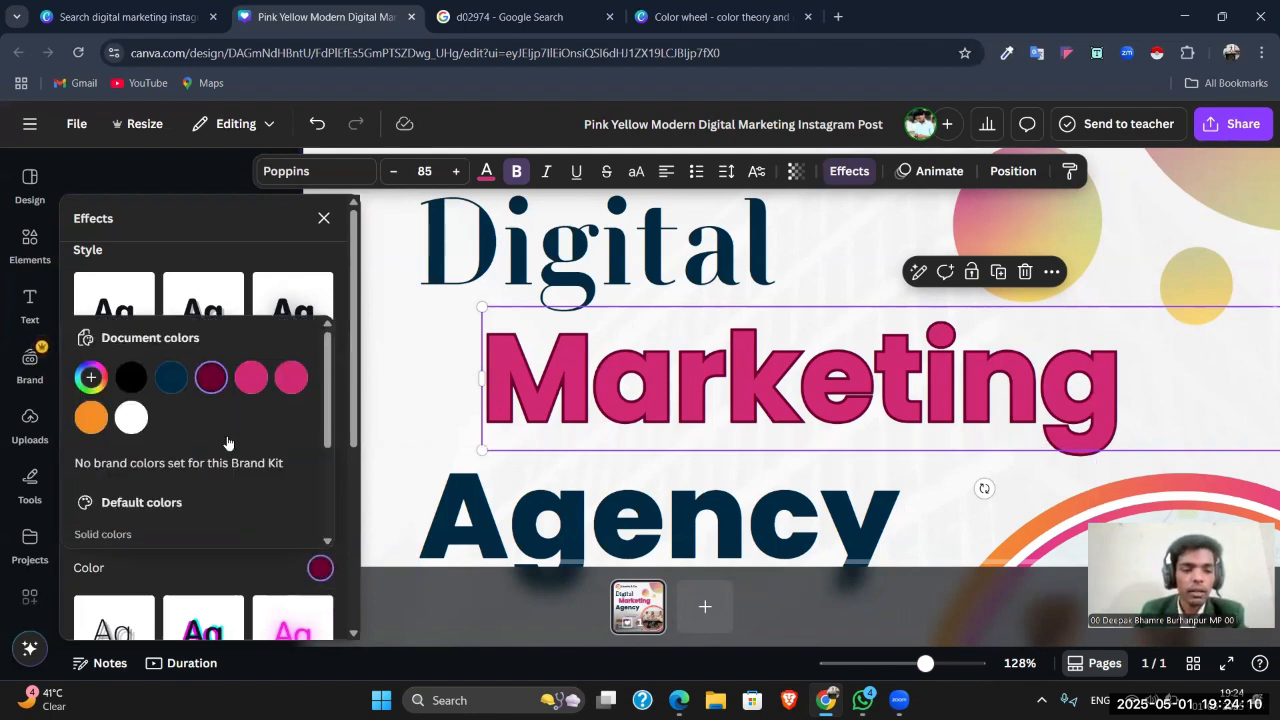
{"action": "scroll", "coordinate": [230, 440], "scroll_direction": "down", "scroll_amount": 3}
{"action": "left_click", "coordinate": [213, 484]}
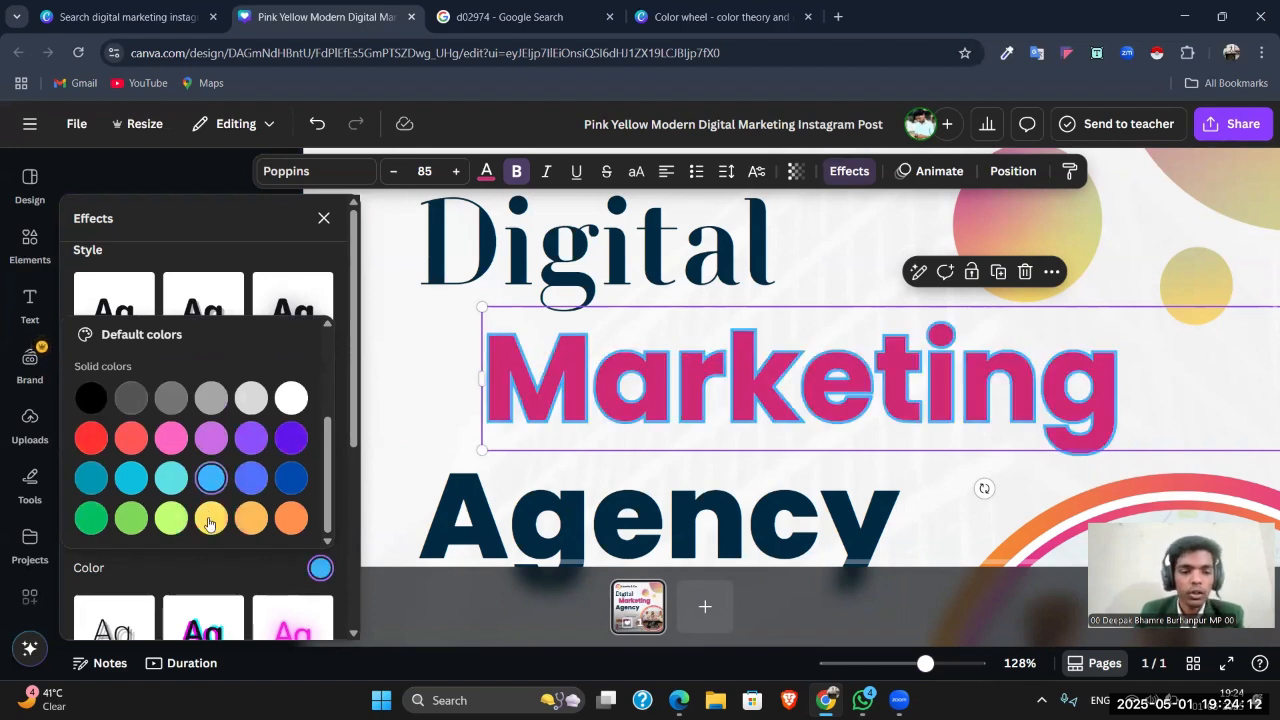
{"action": "left_click", "coordinate": [210, 518]}
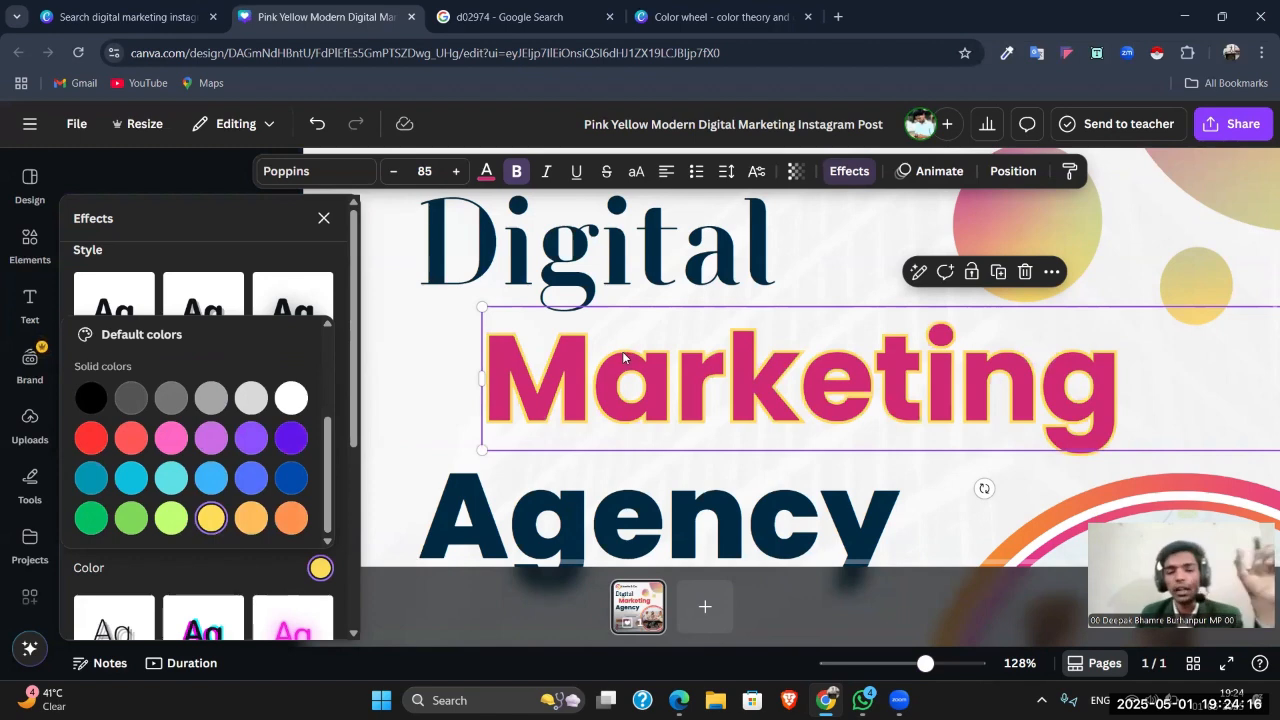
Step: Move the "Marketing" heading left so it lines up with the left edge of "Digital" and "Agency"
{"action": "left_click", "coordinate": [686, 383]}
{"action": "left_click_drag", "start_coordinate": [686, 383], "coordinate": [621, 393]}
Step: Try an outline thickness of 67 on the "Marketing" heading, and remove its outline effect
{"action": "scroll", "coordinate": [252, 503], "scroll_direction": "down", "scroll_amount": 1}
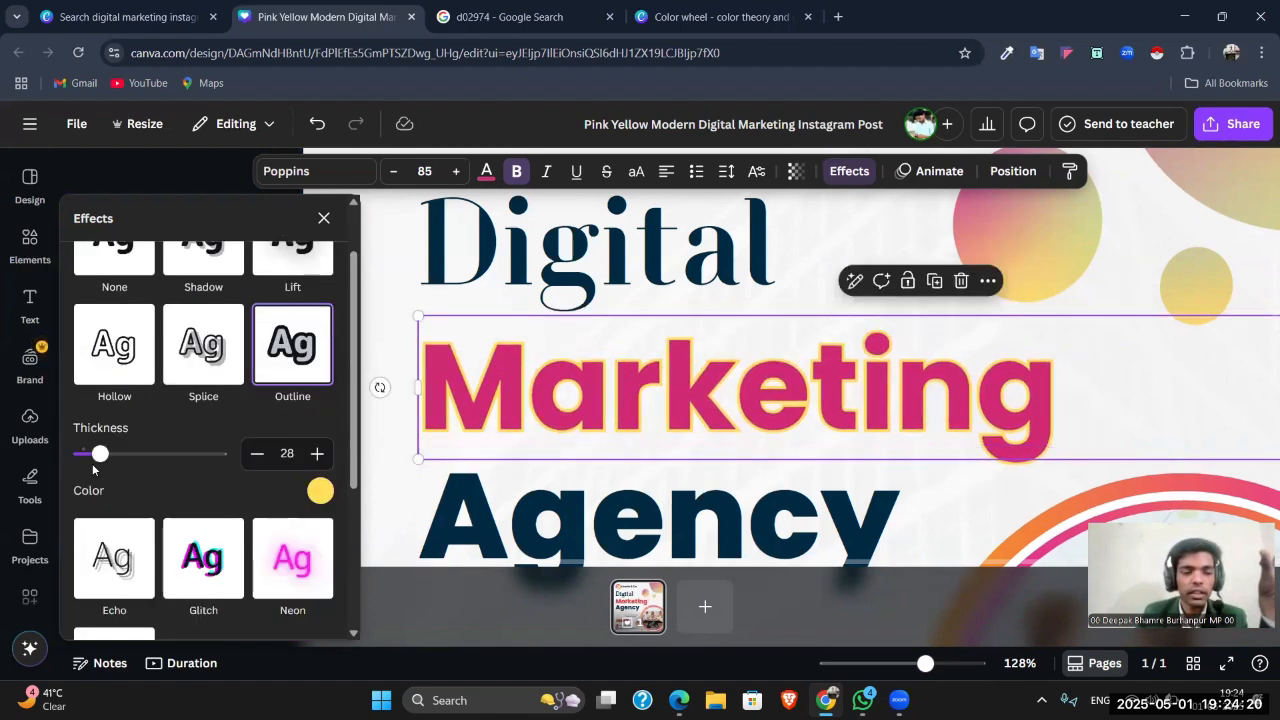
{"action": "left_click_drag", "start_coordinate": [100, 447], "coordinate": [142, 476]}
{"action": "scroll", "coordinate": [220, 458], "scroll_direction": "down", "scroll_amount": 1}
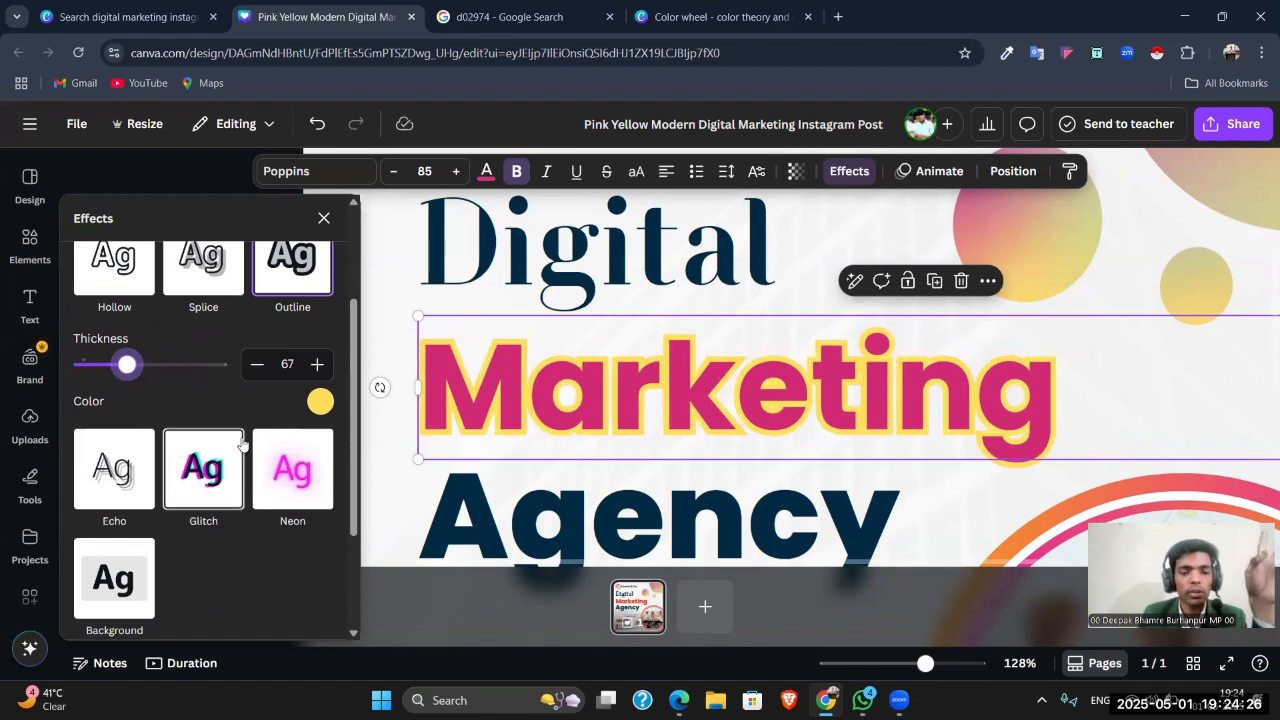
{"action": "scroll", "coordinate": [218, 440], "scroll_direction": "up", "scroll_amount": 2}
{"action": "left_click", "coordinate": [128, 330]}
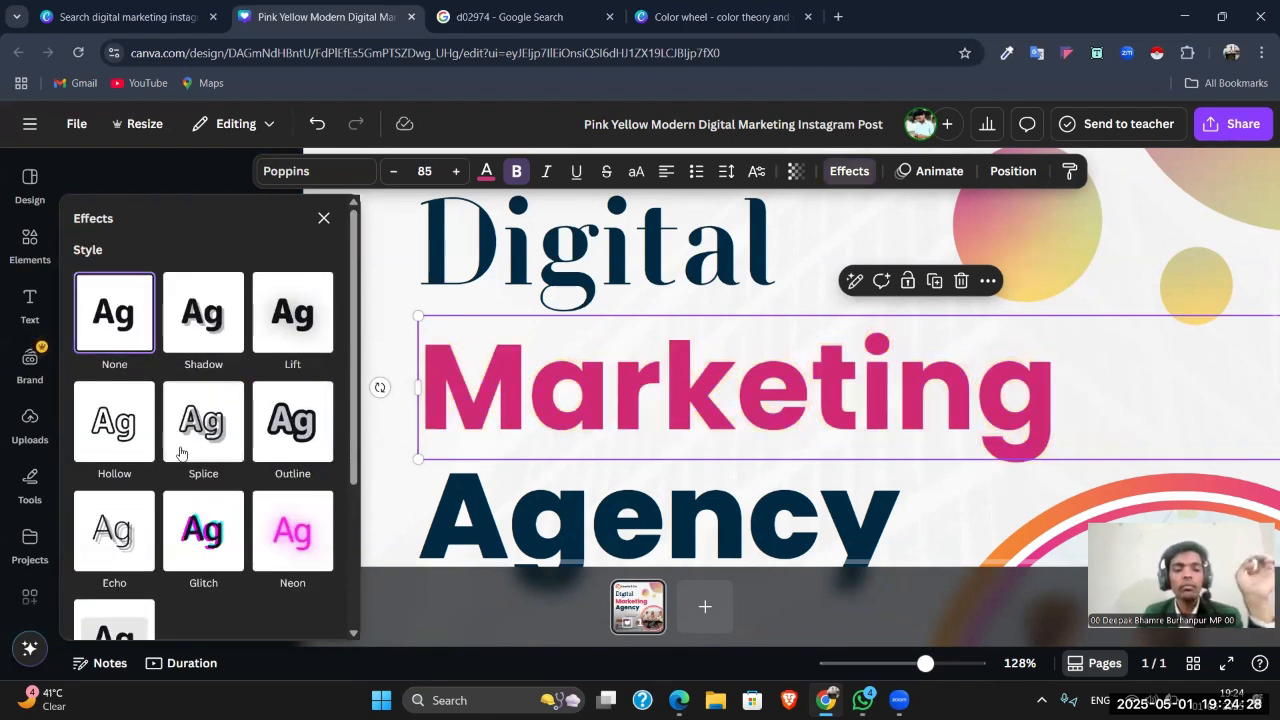
Step: Try the Echo effect on the "Marketing" heading, inspect it up close, and clear it
{"action": "scroll", "coordinate": [117, 455], "scroll_direction": "down", "scroll_amount": 1}
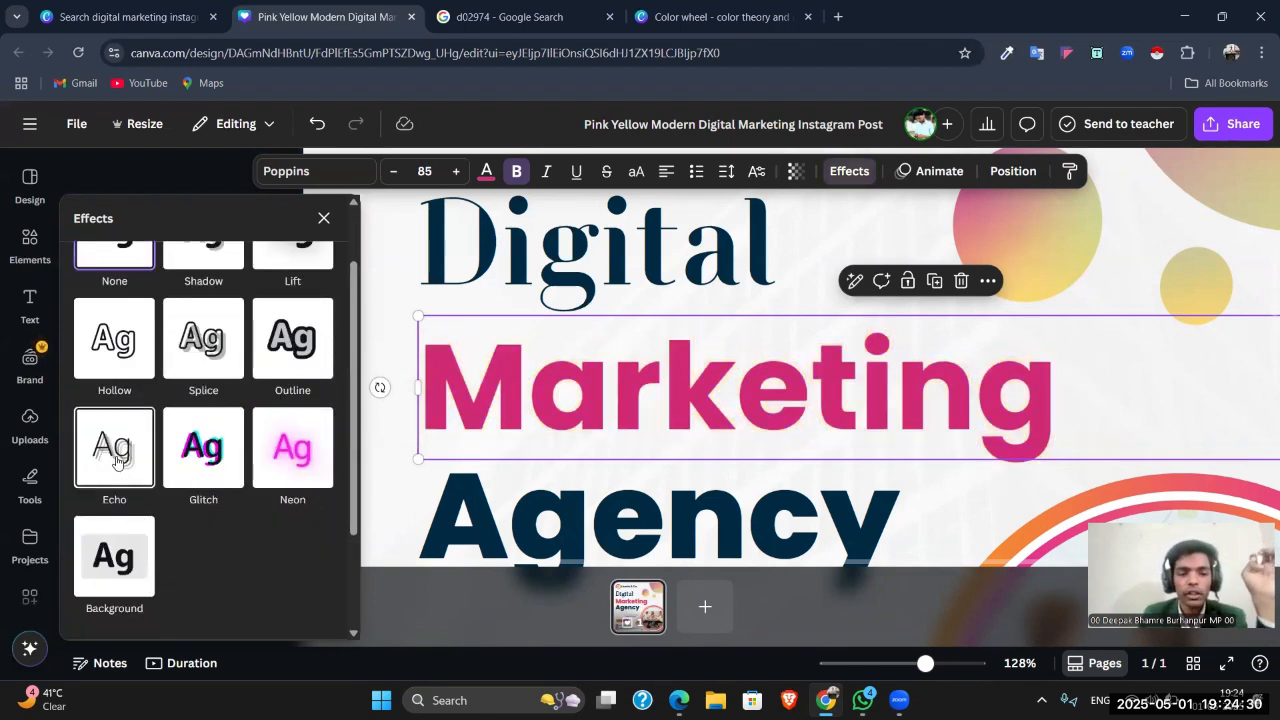
{"action": "left_click_drag", "start_coordinate": [925, 664], "coordinate": [953, 665]}
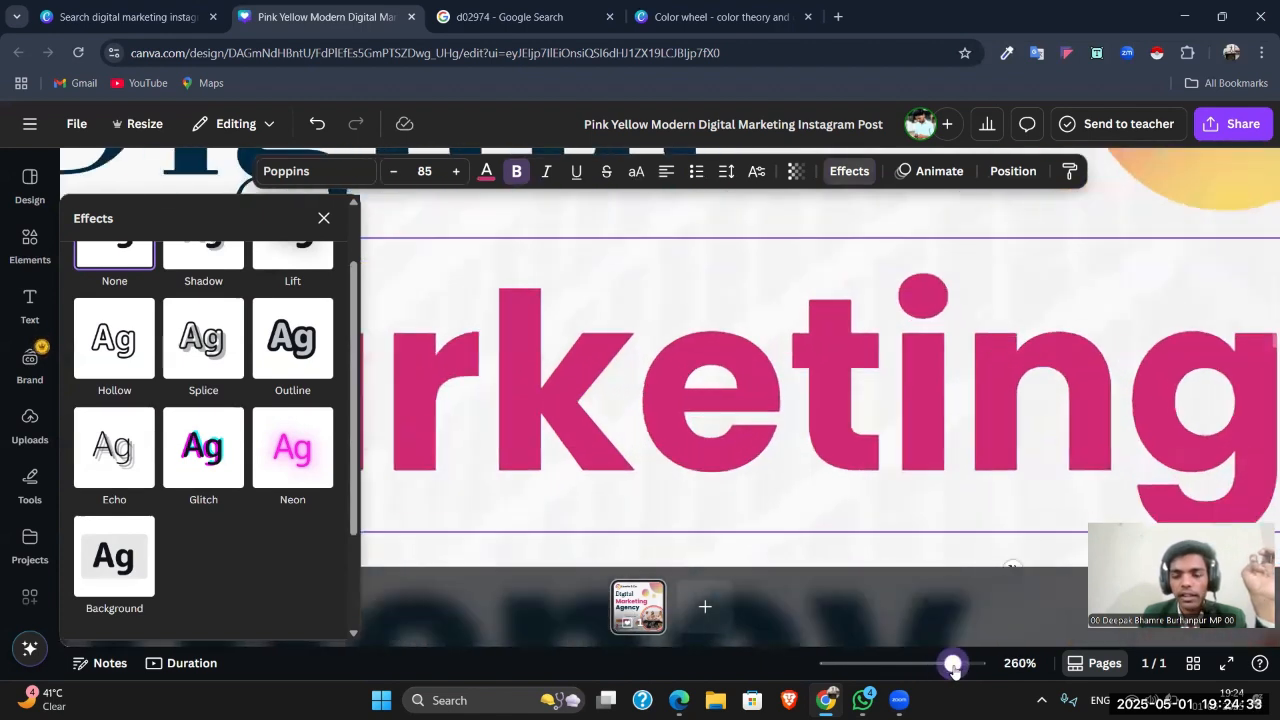
{"action": "left_click", "coordinate": [117, 448]}
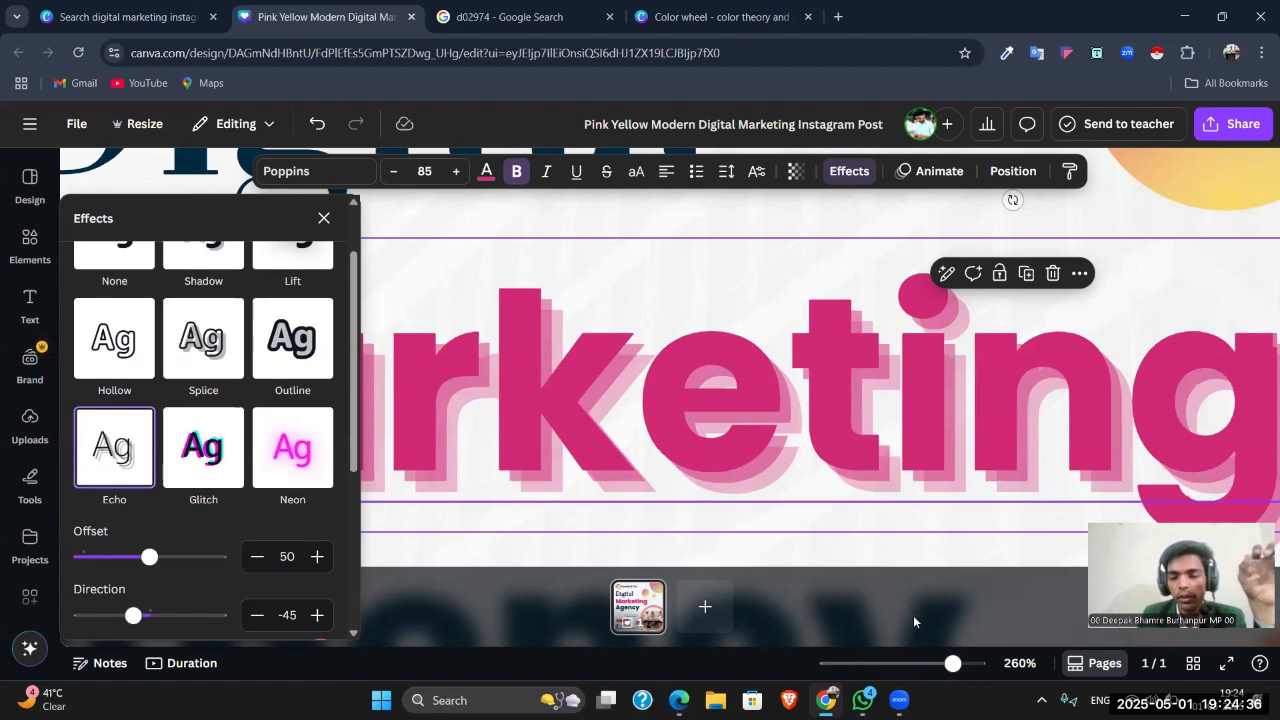
{"action": "left_click_drag", "start_coordinate": [954, 664], "coordinate": [982, 668]}
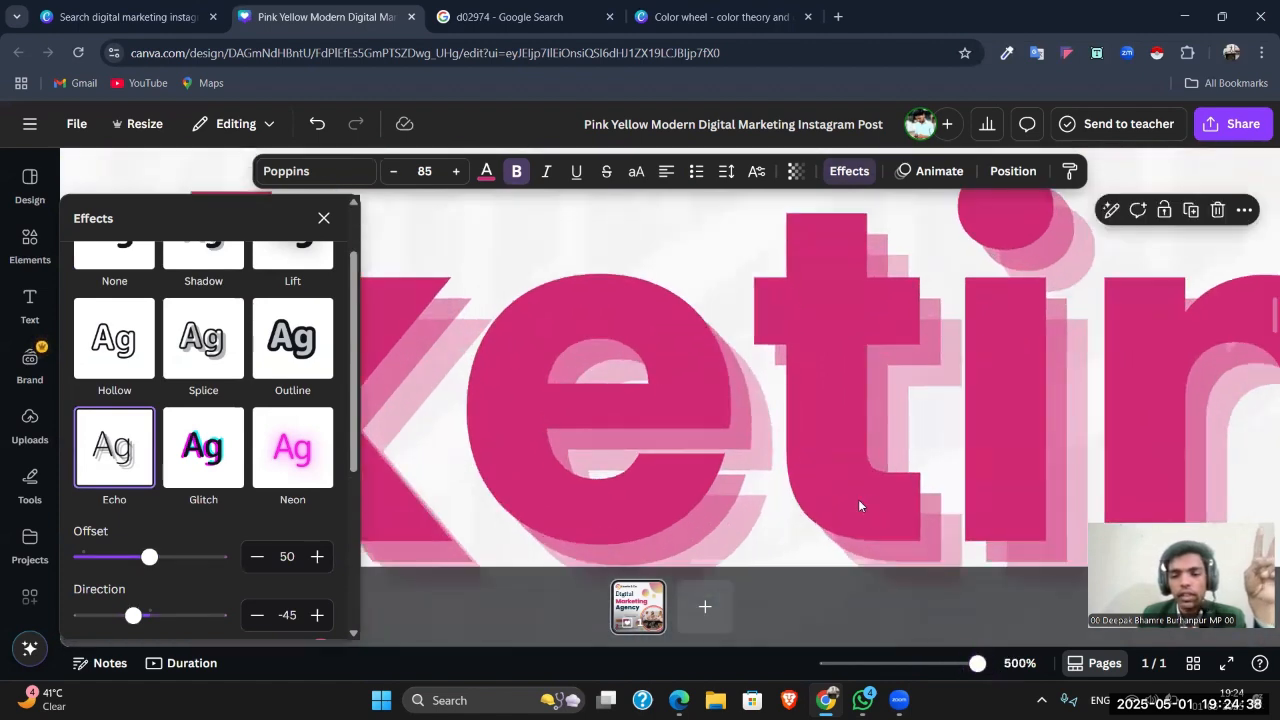
{"action": "scroll", "coordinate": [865, 499], "scroll_direction": "down", "scroll_amount": 1}
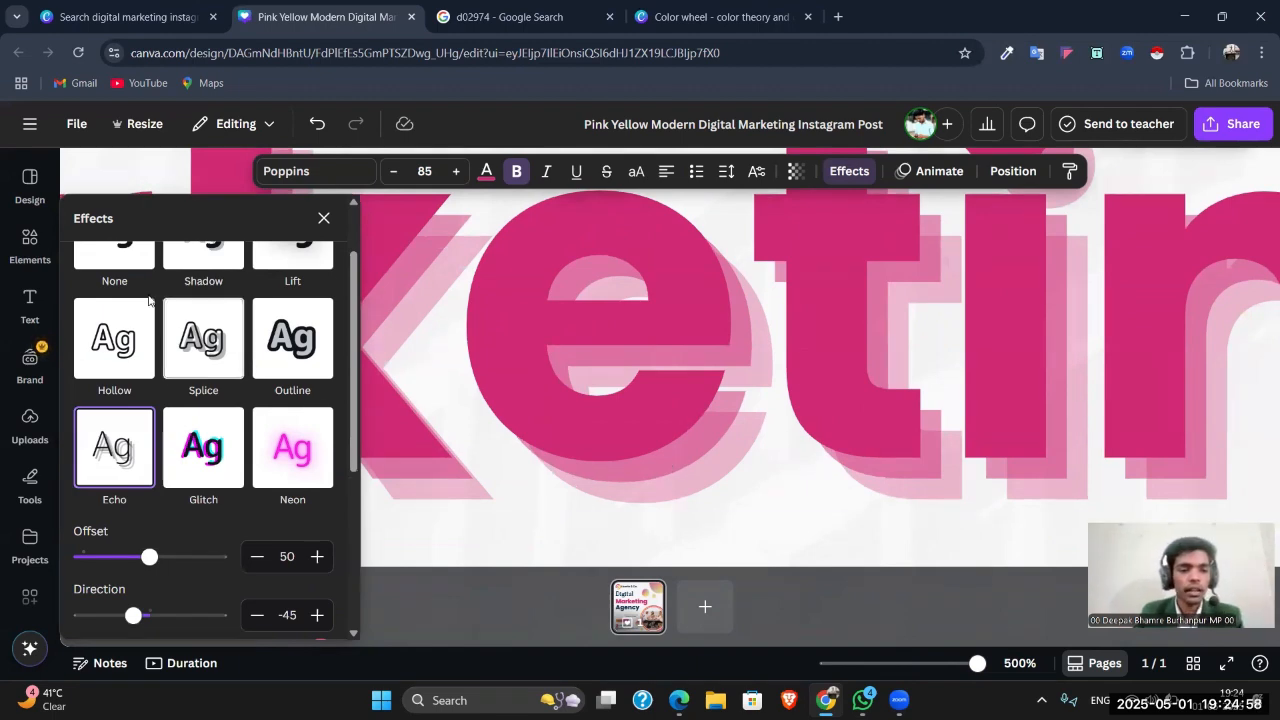
{"action": "scroll", "coordinate": [148, 300], "scroll_direction": "up", "scroll_amount": 2}
{"action": "left_click", "coordinate": [114, 306]}
Step: Apply the Glitch effect to the "Marketing" heading and inspect its colored edges
{"action": "scroll", "coordinate": [207, 420], "scroll_direction": "down", "scroll_amount": 2}
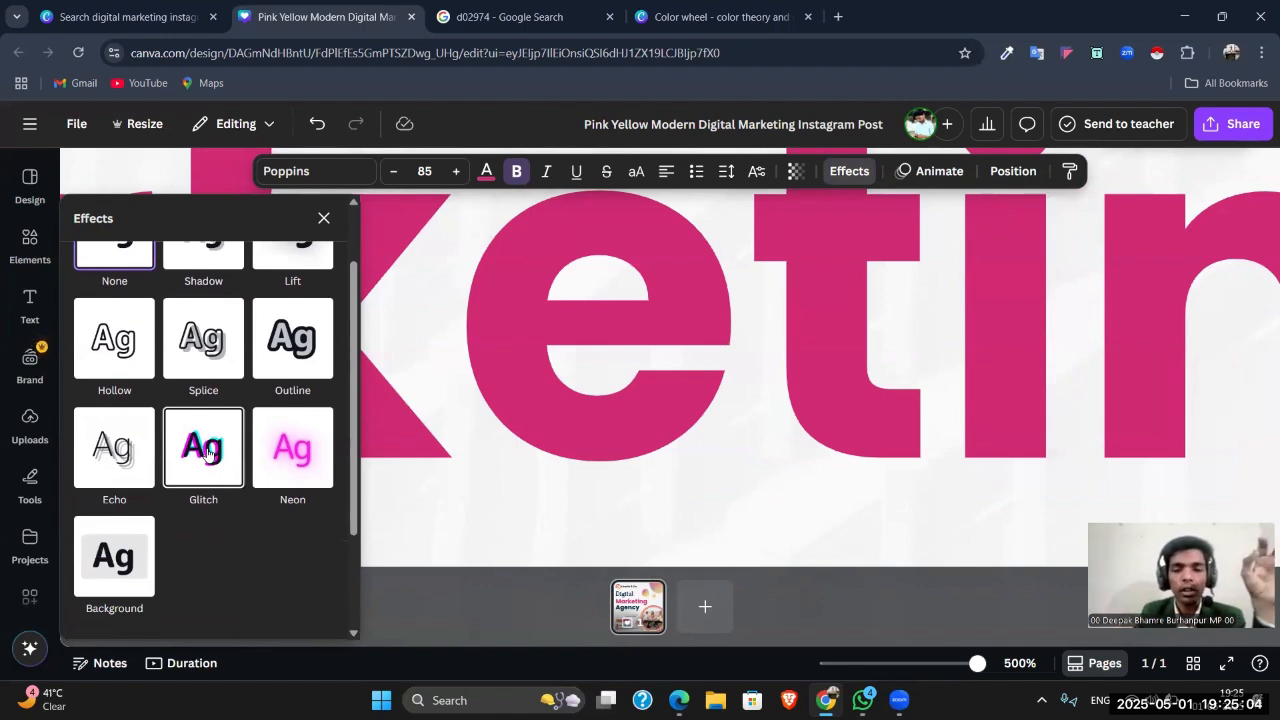
{"action": "left_click", "coordinate": [209, 453]}
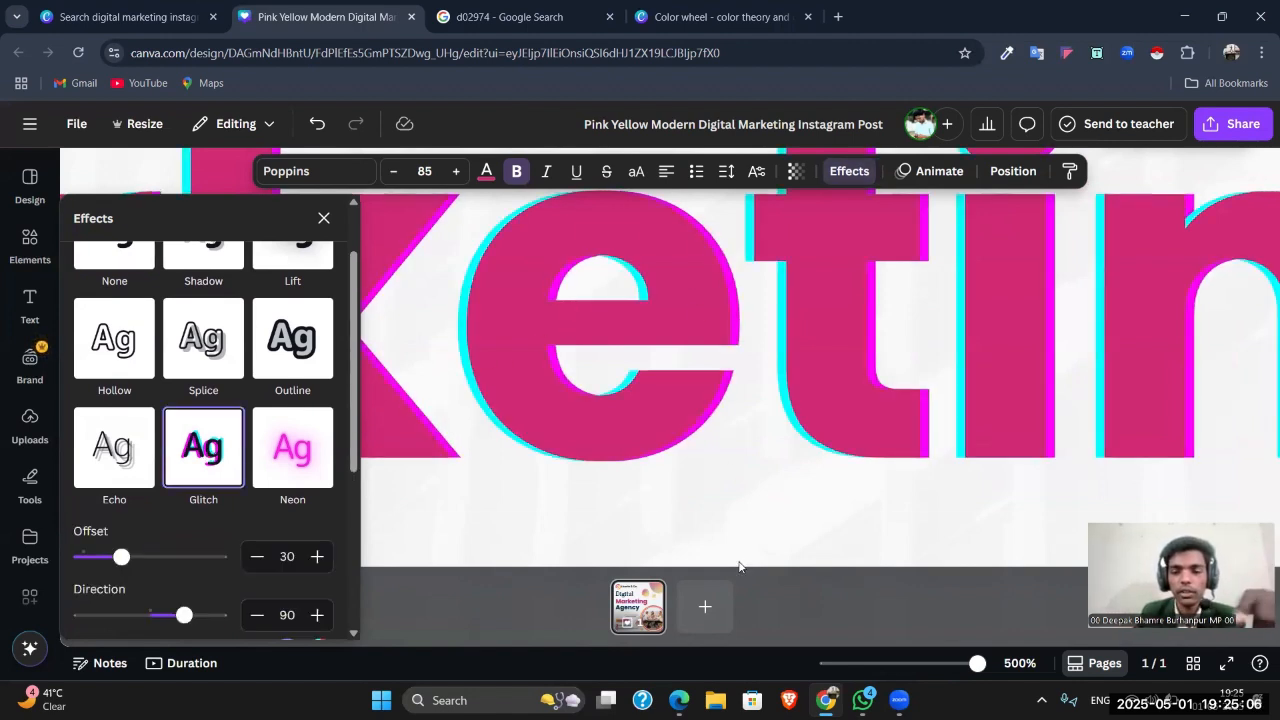
{"action": "mouse_move", "coordinate": [977, 663]}
{"action": "left_mouse_down"}
{"action": "mouse_move", "coordinate": [921, 664]}
{"action": "mouse_move", "coordinate": [977, 664]}
{"action": "left_mouse_up"}
{"action": "left_click", "coordinate": [932, 664]}
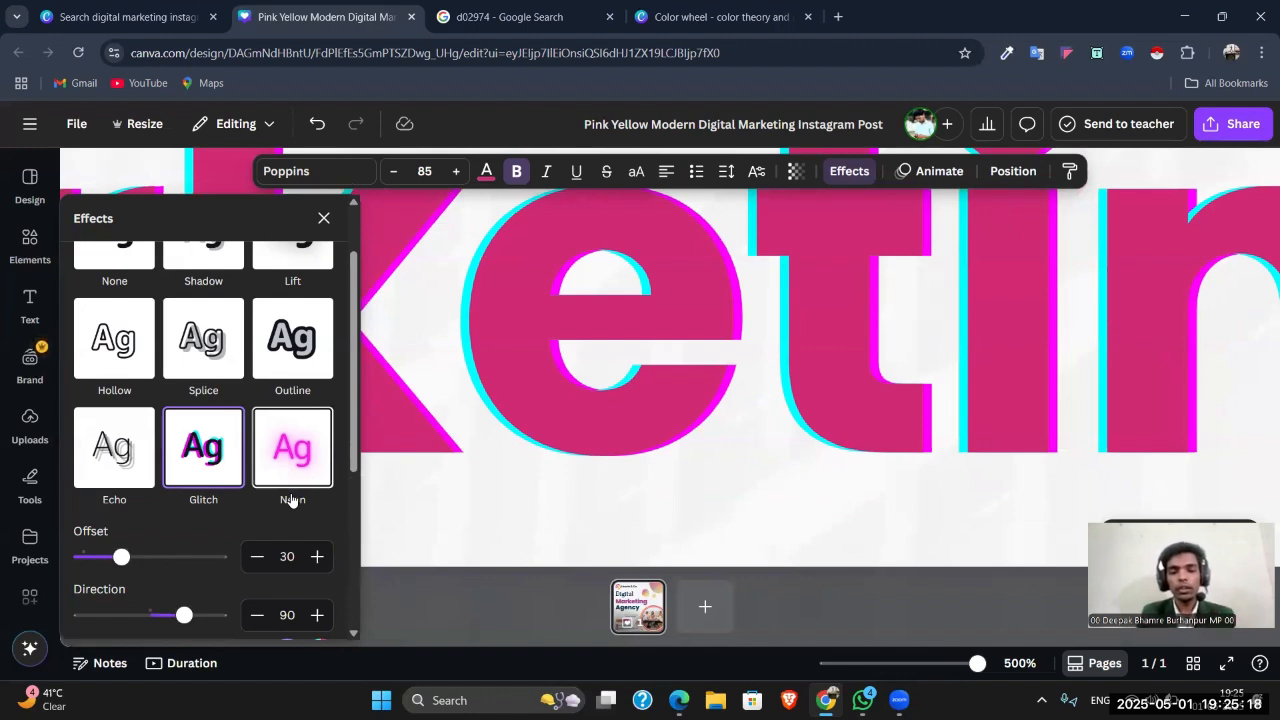
Step: Try the Neon effect on the "Marketing" heading, comparing it with the plain unstyled text
{"action": "scroll", "coordinate": [292, 500], "scroll_direction": "up", "scroll_amount": 1}
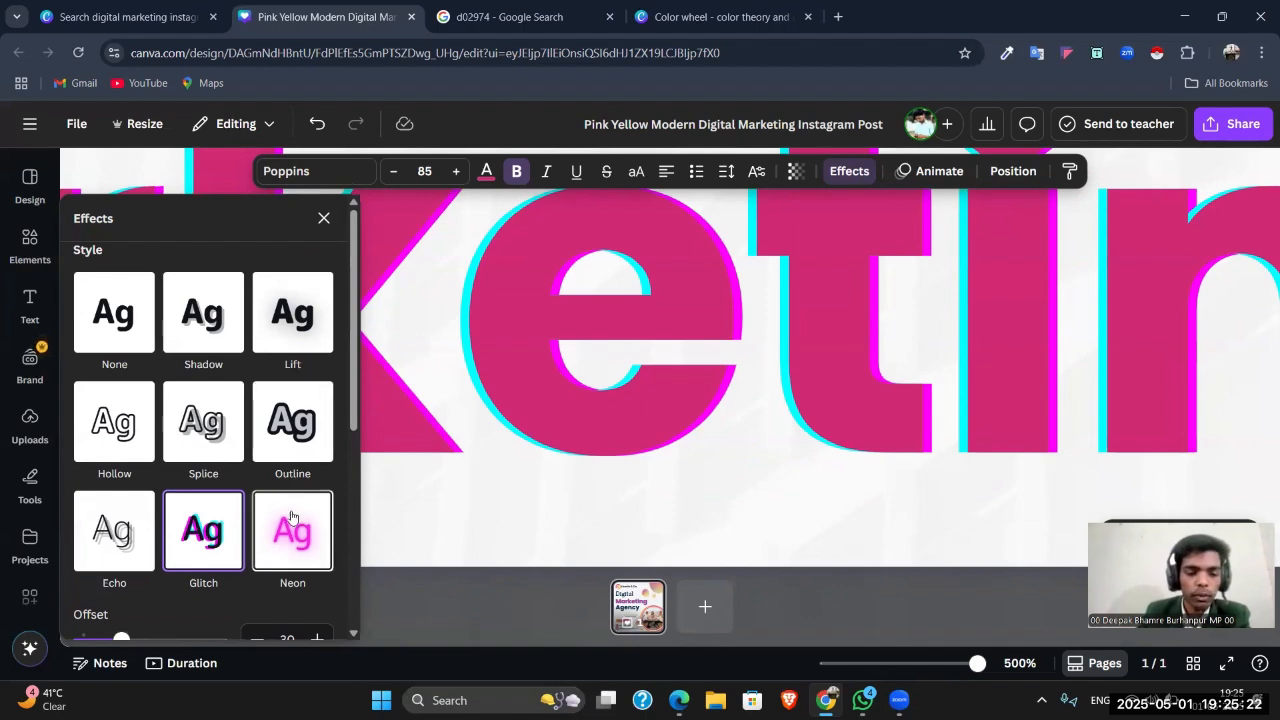
{"action": "left_click", "coordinate": [295, 528]}
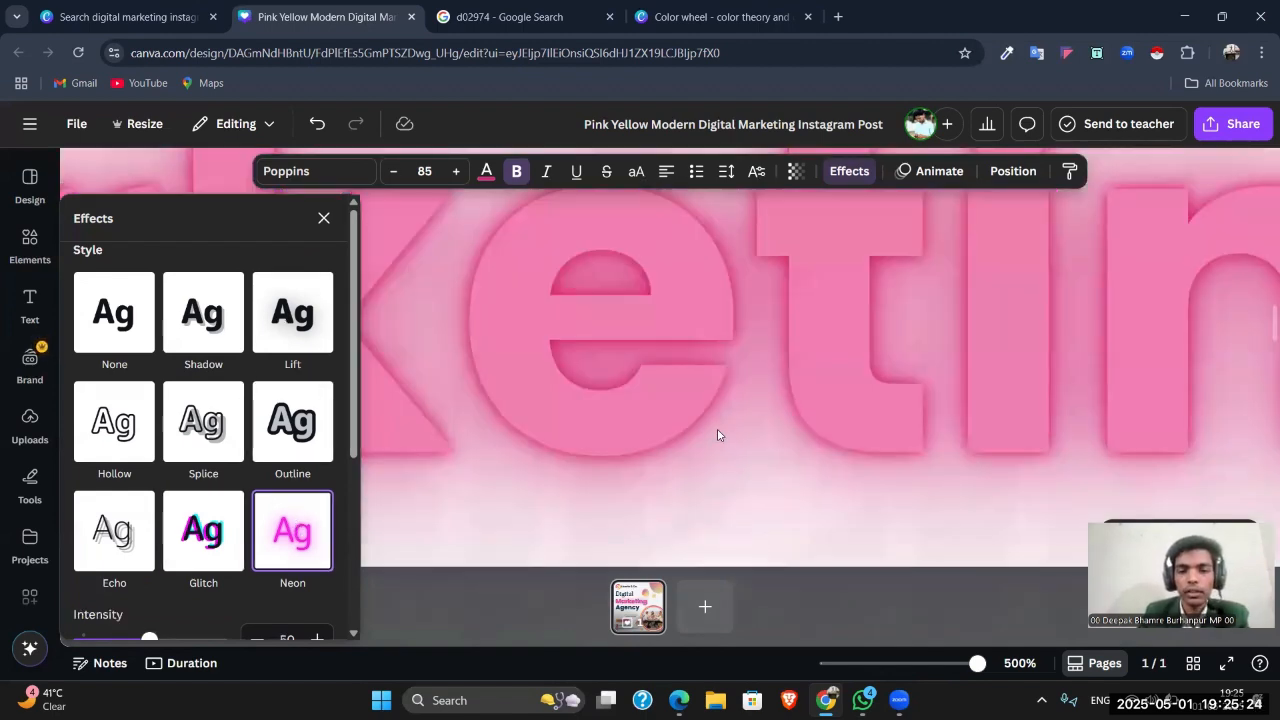
{"action": "scroll", "coordinate": [797, 491], "scroll_direction": "up", "scroll_amount": 1}
{"action": "left_click_drag", "start_coordinate": [975, 668], "coordinate": [909, 665]}
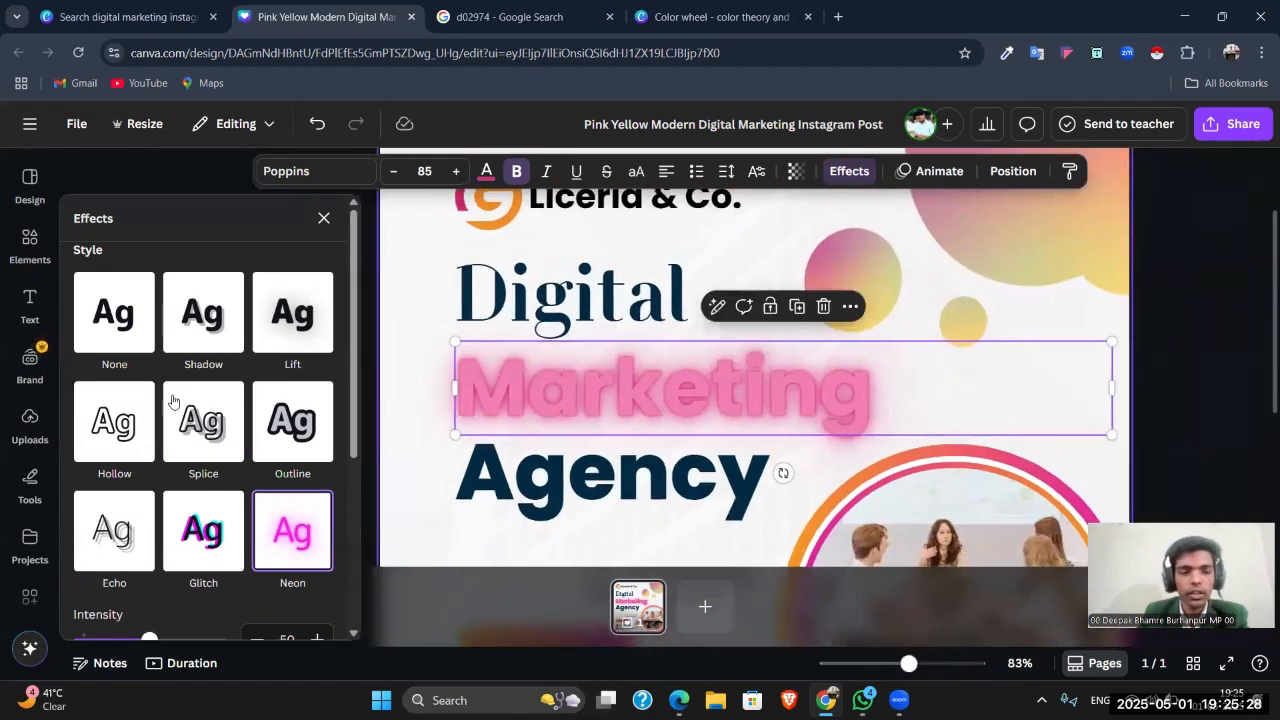
{"action": "left_click", "coordinate": [114, 312]}
{"action": "left_click", "coordinate": [283, 545]}
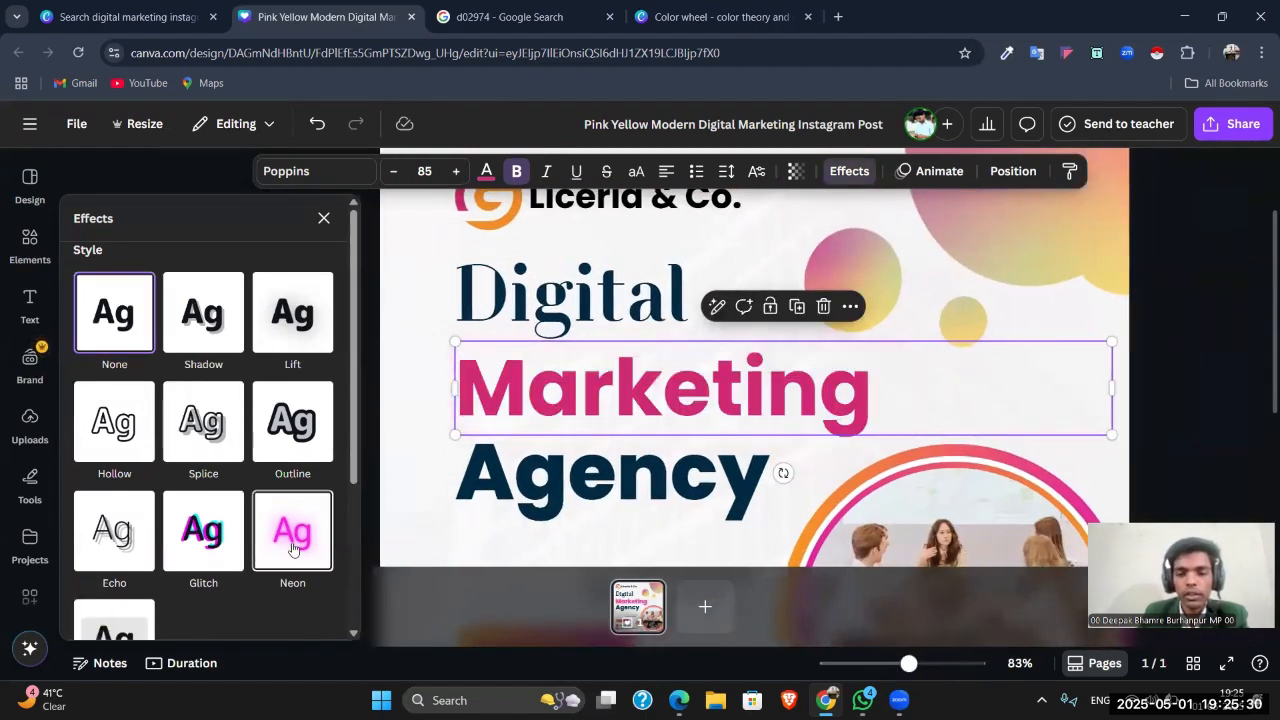
{"action": "left_click", "coordinate": [114, 312]}
{"action": "left_click", "coordinate": [311, 557]}
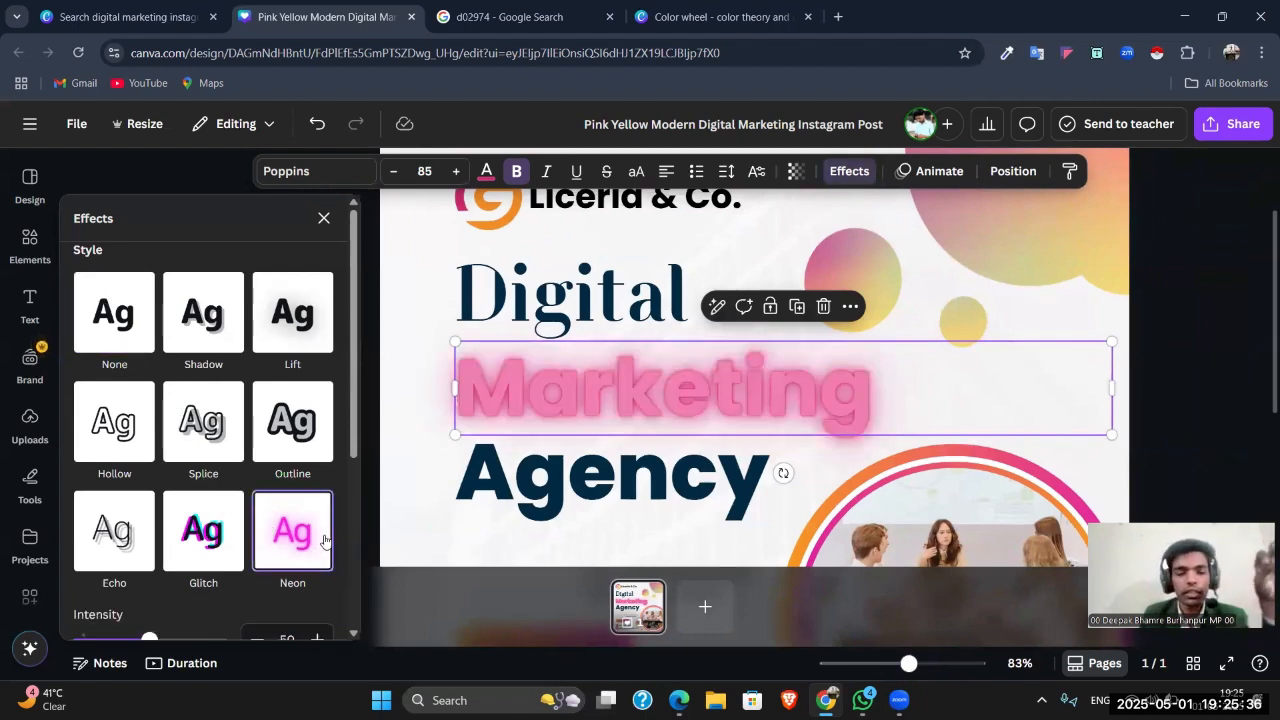
Step: Raise the Neon effect's intensity on the "Marketing" heading to 100 and review the glow
{"action": "scroll", "coordinate": [266, 500], "scroll_direction": "down", "scroll_amount": 2}
{"action": "left_click_drag", "start_coordinate": [150, 474], "coordinate": [223, 514]}
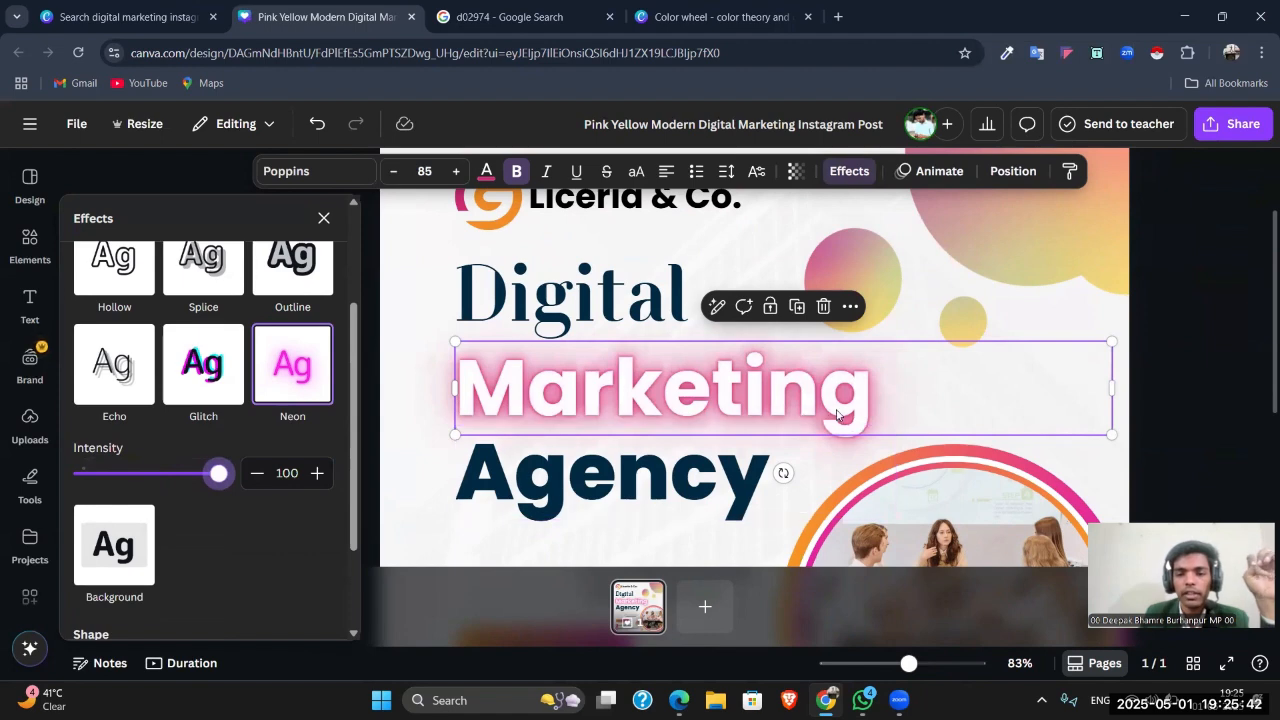
{"action": "scroll", "coordinate": [532, 432], "scroll_direction": "down", "scroll_amount": 1}
{"action": "scroll", "coordinate": [181, 454], "scroll_direction": "down", "scroll_amount": 1}
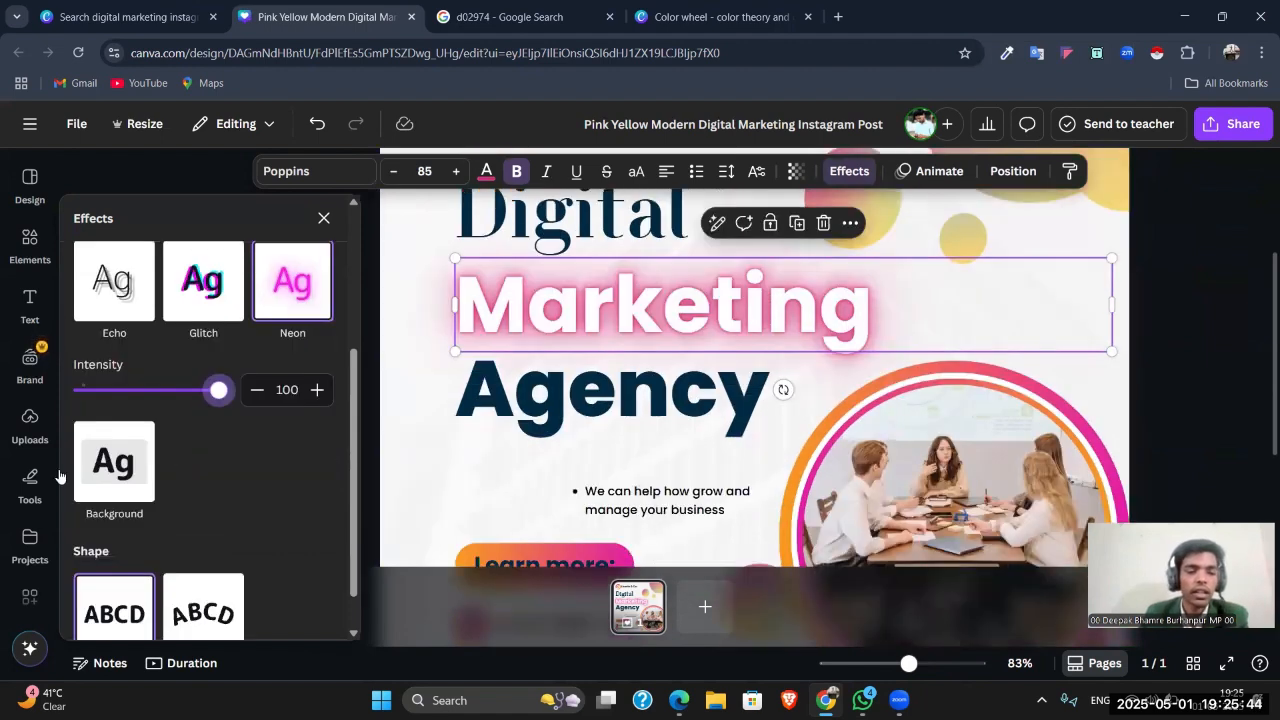
{"action": "scroll", "coordinate": [131, 465], "scroll_direction": "up", "scroll_amount": 2}
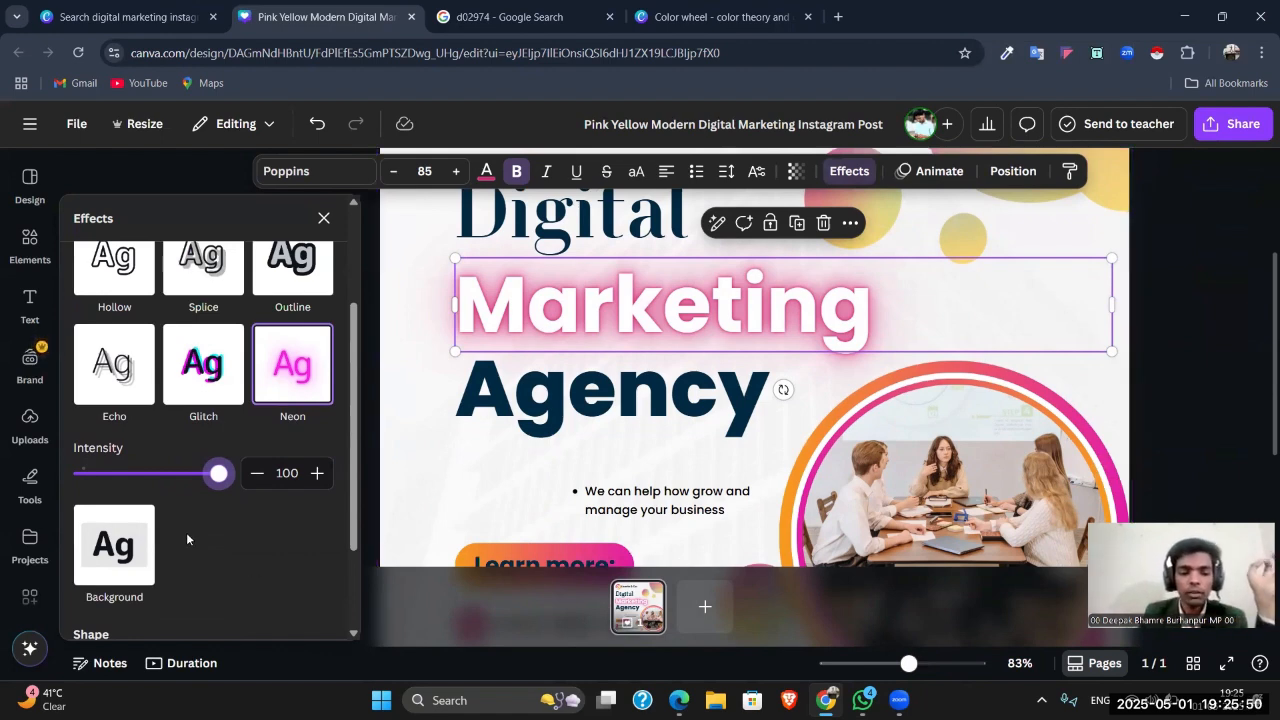
Step: Apply the Background effect to the "Marketing" heading and reopen its settings
{"action": "left_click", "coordinate": [122, 532]}
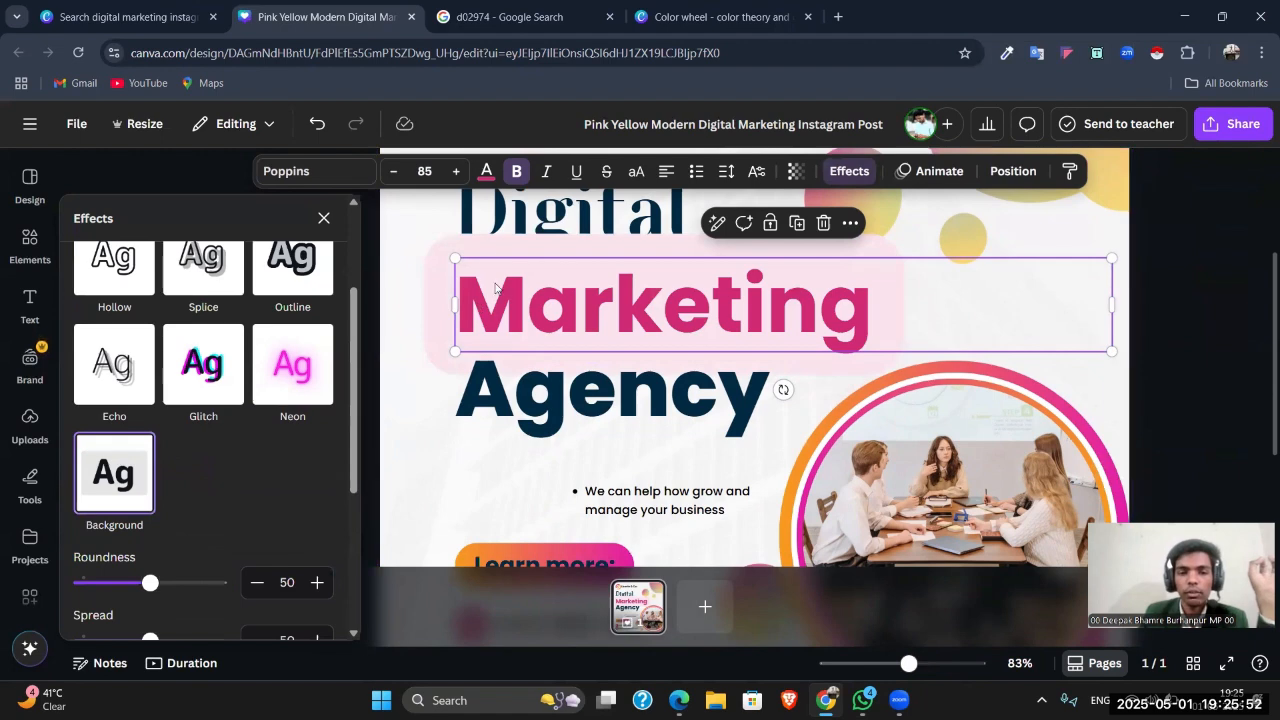
{"action": "scroll", "coordinate": [780, 386], "scroll_direction": "down", "scroll_amount": 5}
{"action": "left_click", "coordinate": [909, 370]}
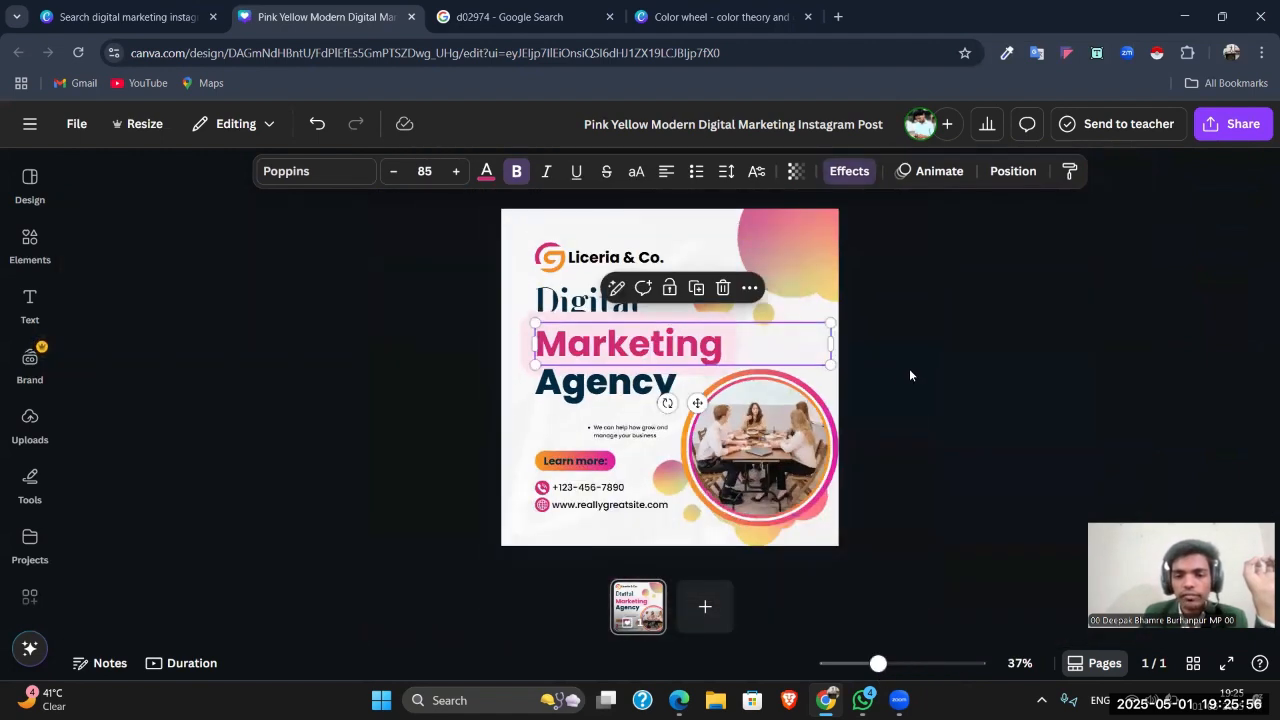
{"action": "double_click", "coordinate": [681, 340]}
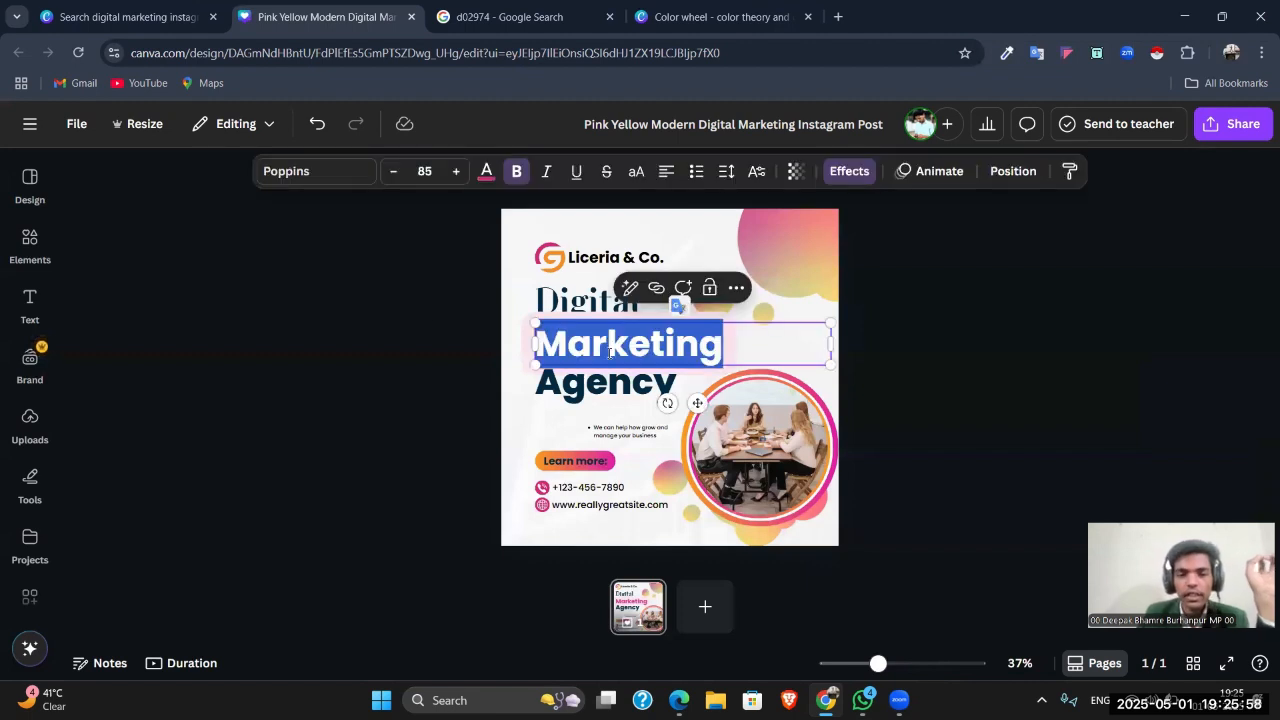
{"action": "left_click", "coordinate": [849, 171]}
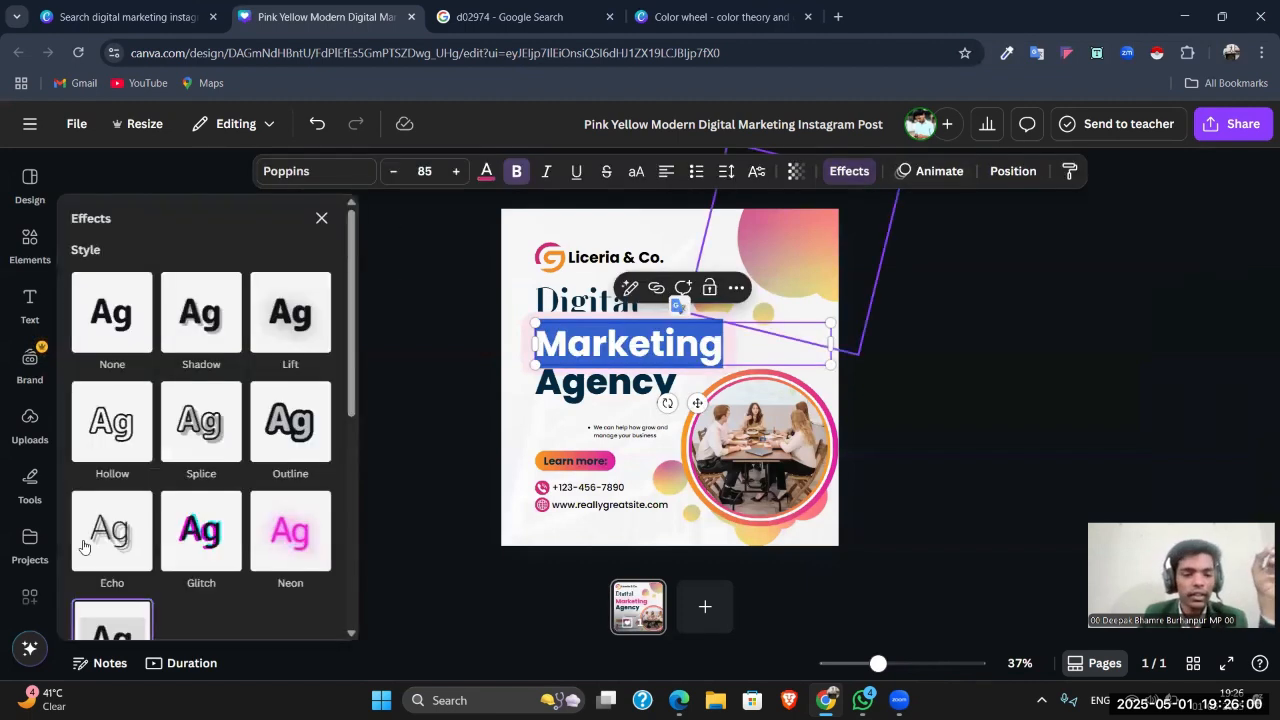
{"action": "scroll", "coordinate": [85, 581], "scroll_direction": "down", "scroll_amount": 1}
{"action": "left_click", "coordinate": [112, 565]}
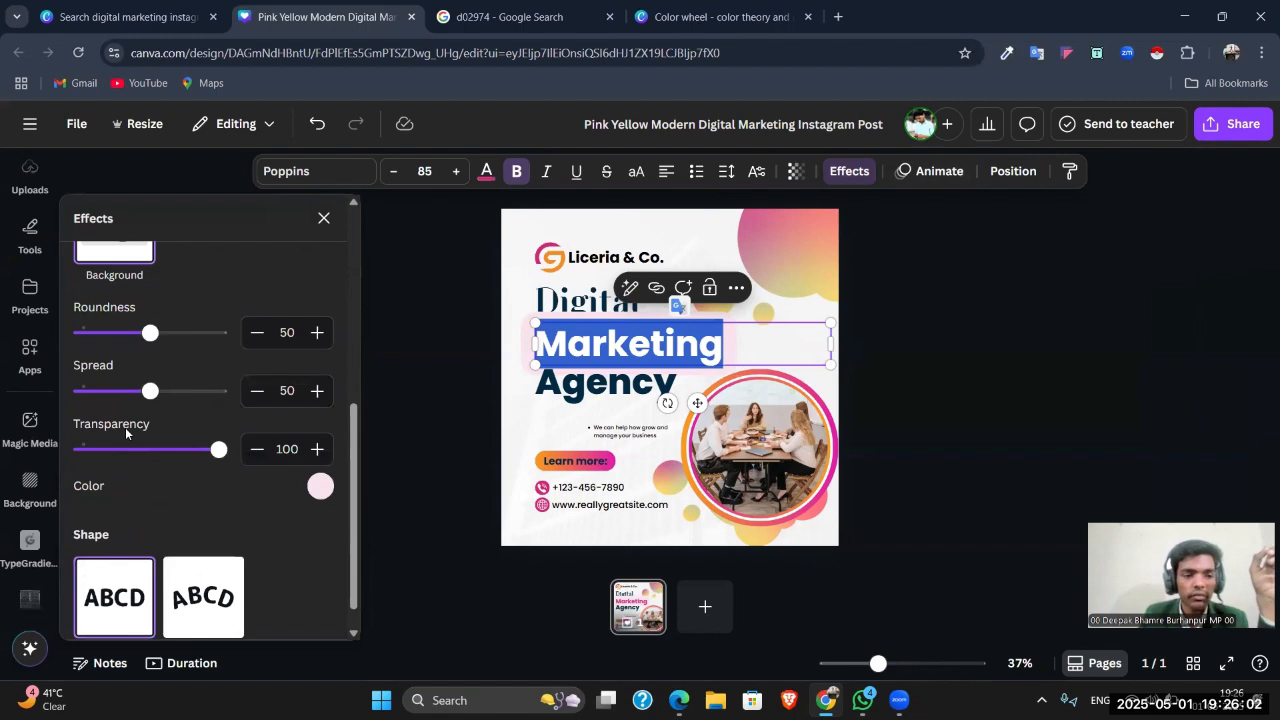
Step: Reduce the spread of the "Marketing" heading's Background effect to 36
{"action": "scroll", "coordinate": [140, 470], "scroll_direction": "up", "scroll_amount": 1}
{"action": "mouse_move", "coordinate": [217, 532]}
{"action": "left_mouse_down"}
{"action": "mouse_move", "coordinate": [140, 532]}
{"action": "mouse_move", "coordinate": [212, 532]}
{"action": "left_mouse_up"}
{"action": "mouse_move", "coordinate": [150, 474]}
{"action": "left_mouse_down"}
{"action": "mouse_move", "coordinate": [207, 484]}
{"action": "mouse_move", "coordinate": [145, 476]}
{"action": "left_mouse_up"}
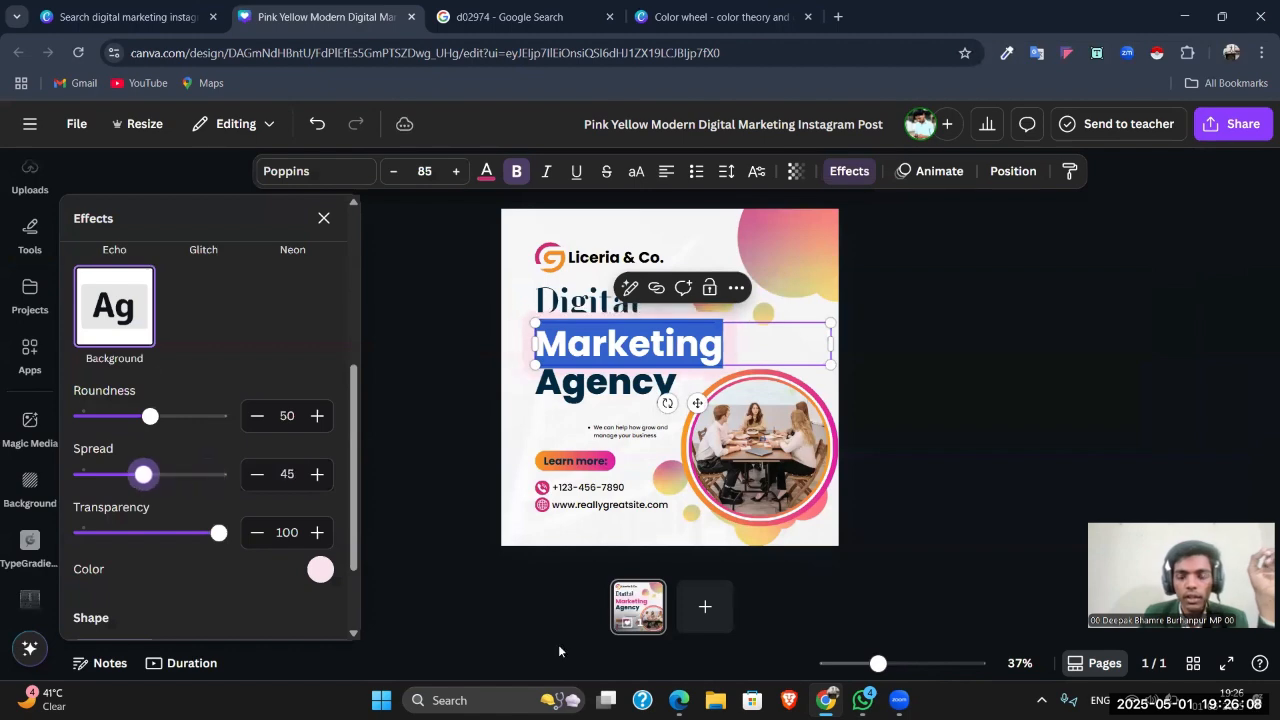
{"action": "left_click_drag", "start_coordinate": [878, 664], "coordinate": [912, 664]}
{"action": "mouse_move", "coordinate": [145, 474]}
{"action": "left_mouse_down"}
{"action": "mouse_move", "coordinate": [237, 478]}
{"action": "mouse_move", "coordinate": [110, 475]}
{"action": "mouse_move", "coordinate": [130, 481]}
{"action": "left_mouse_up"}
Step: Set the roundness of the "Marketing" heading's Background effect to 0 and inspect its corners up close
{"action": "left_click_drag", "start_coordinate": [150, 416], "coordinate": [192, 456]}
{"action": "left_click", "coordinate": [82, 416]}
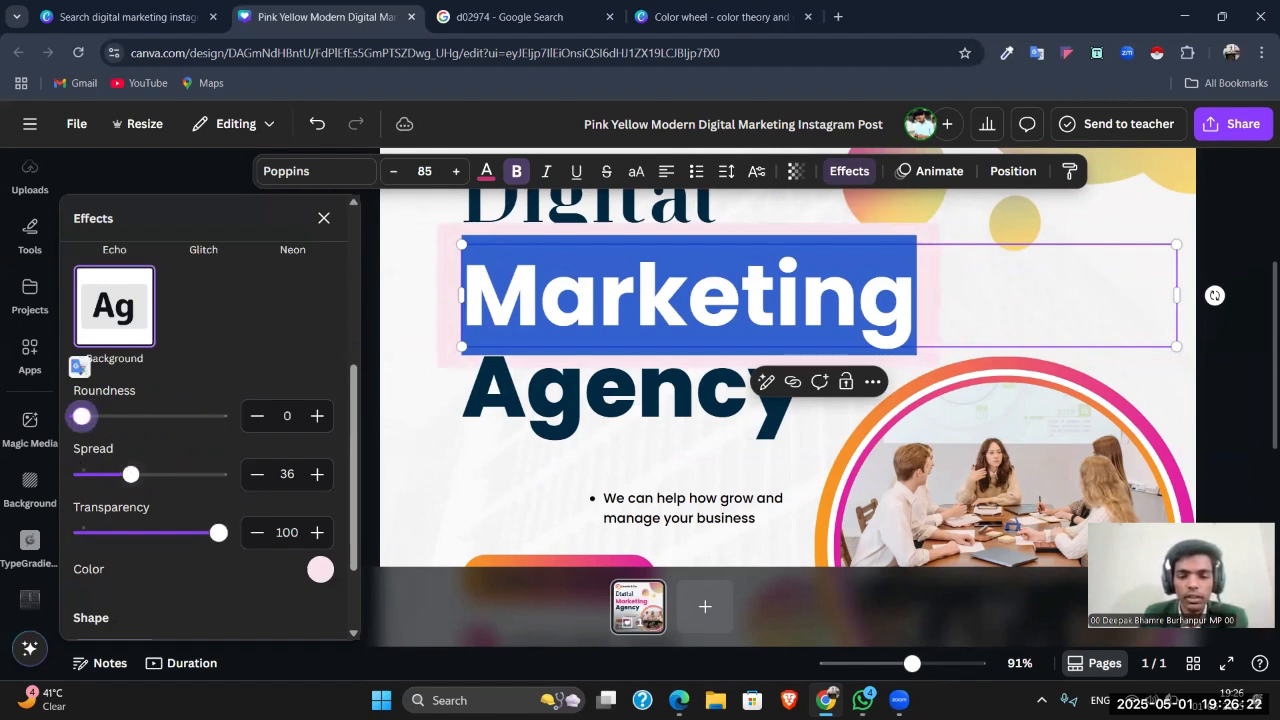
{"action": "left_click_drag", "start_coordinate": [912, 664], "coordinate": [933, 664]}
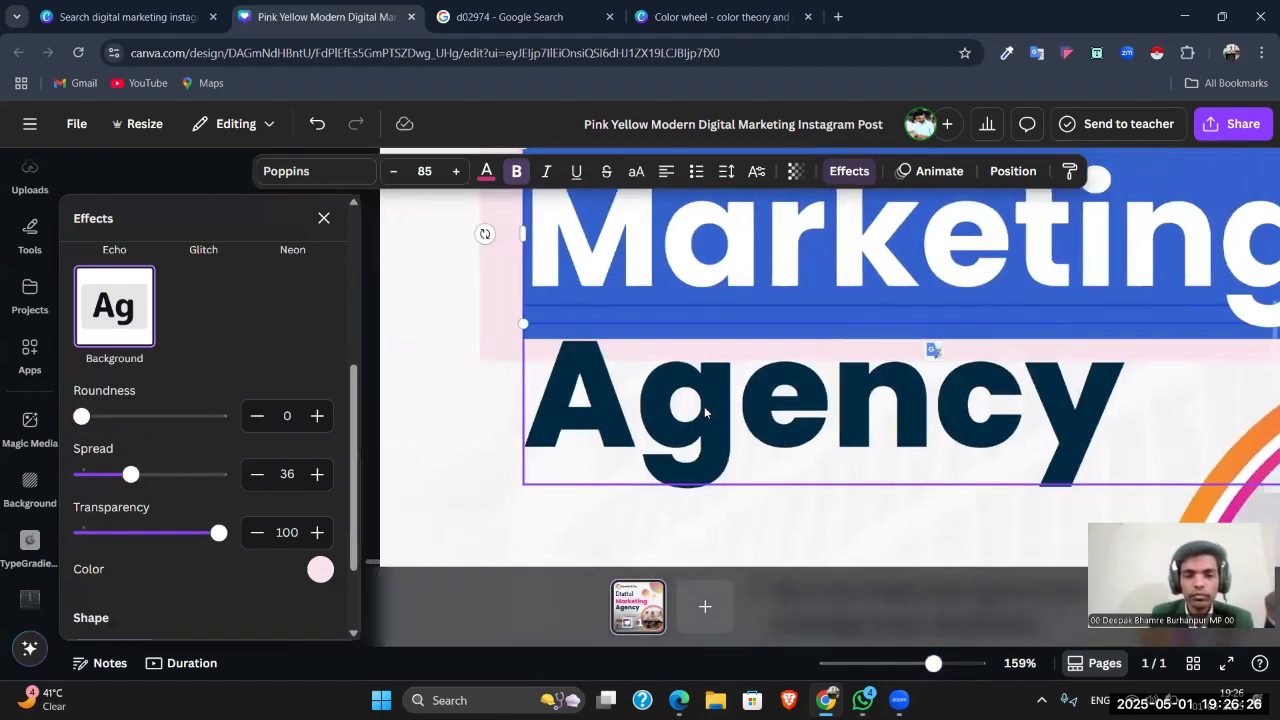
{"action": "scroll", "coordinate": [704, 406], "scroll_direction": "up", "scroll_amount": 2}
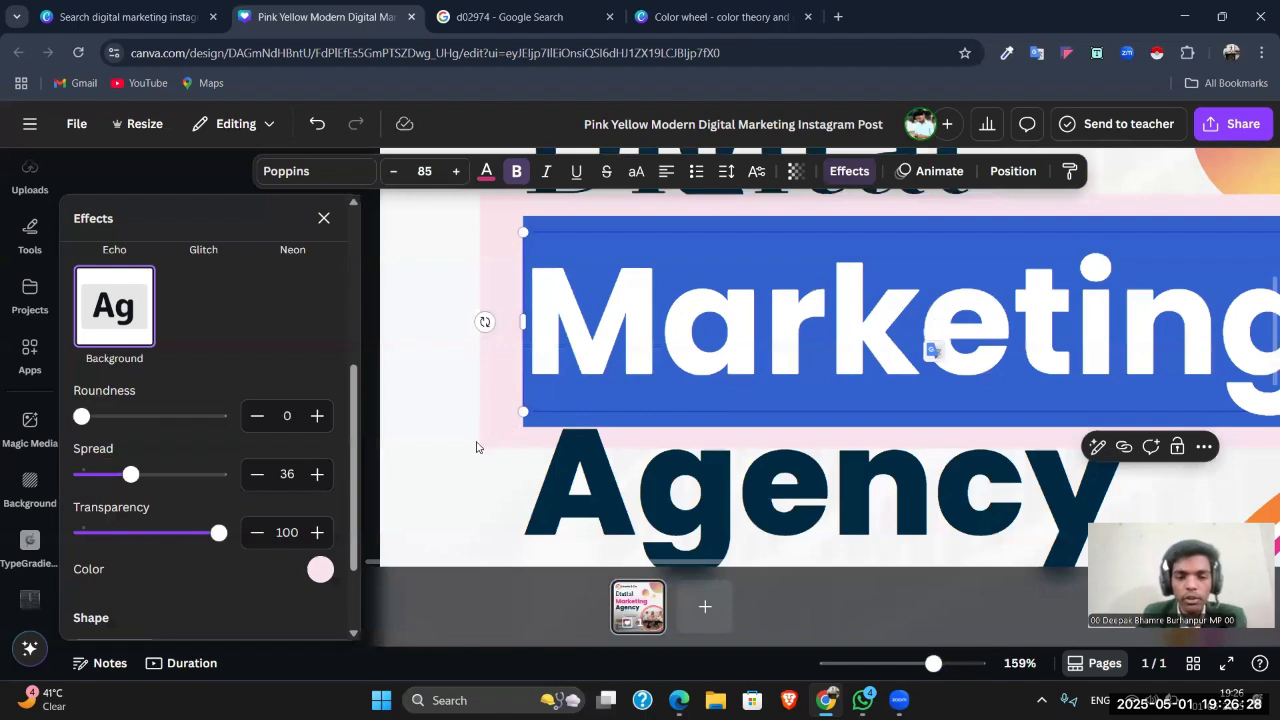
{"action": "left_click_drag", "start_coordinate": [81, 416], "coordinate": [43, 492]}
{"action": "scroll", "coordinate": [136, 432], "scroll_direction": "down", "scroll_amount": 2}
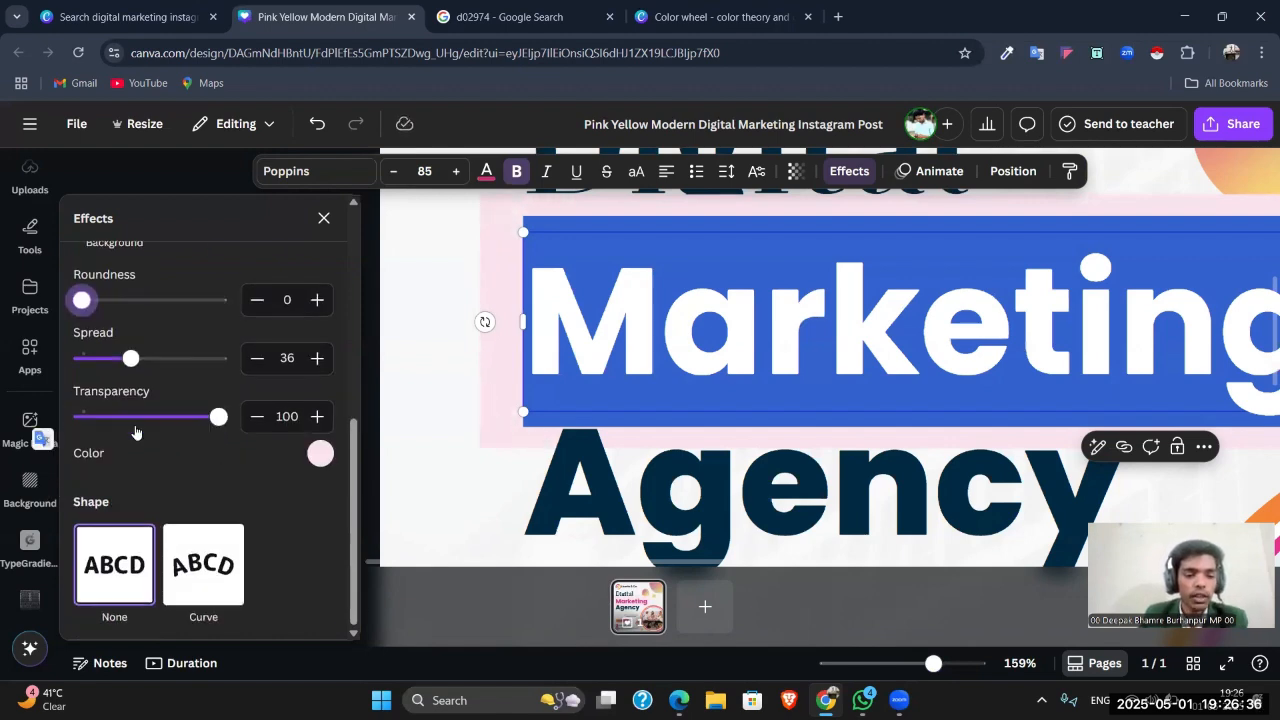
Step: Remove the Background effect from the "Marketing" heading and deselect it
{"action": "left_click_drag", "start_coordinate": [926, 666], "coordinate": [880, 664]}
{"action": "left_click", "coordinate": [960, 336]}
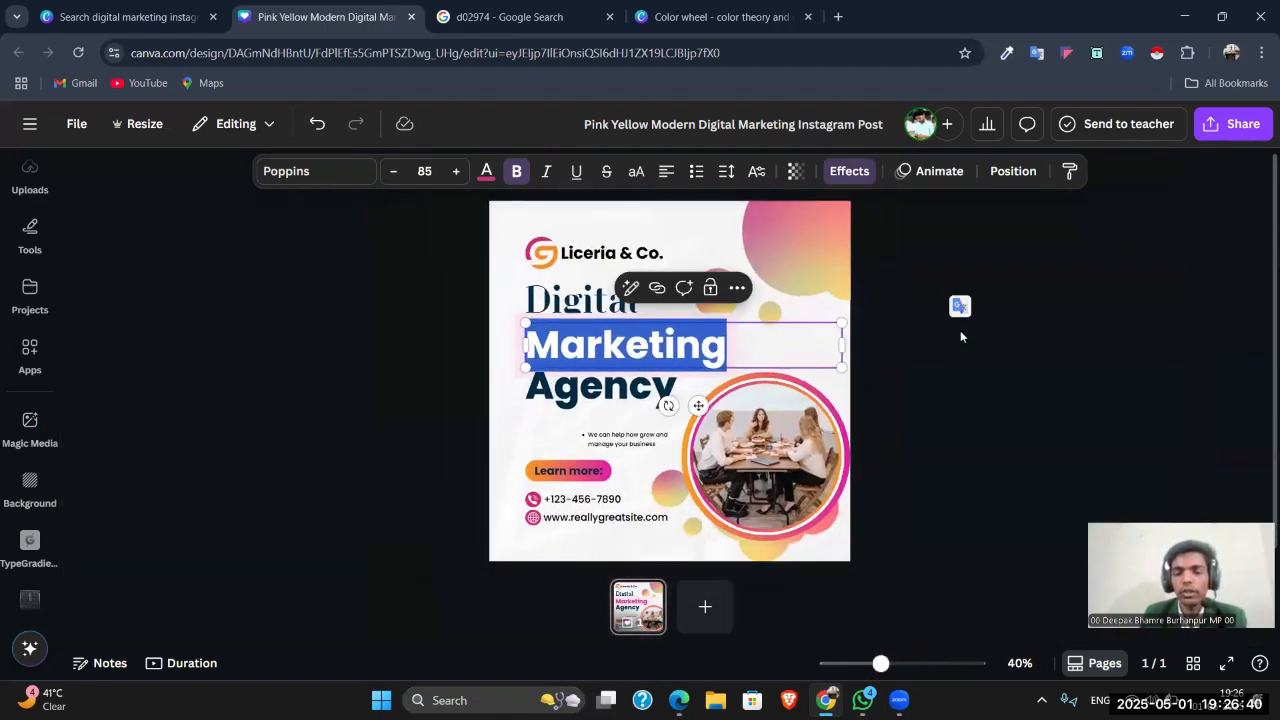
{"action": "left_click", "coordinate": [1089, 300]}
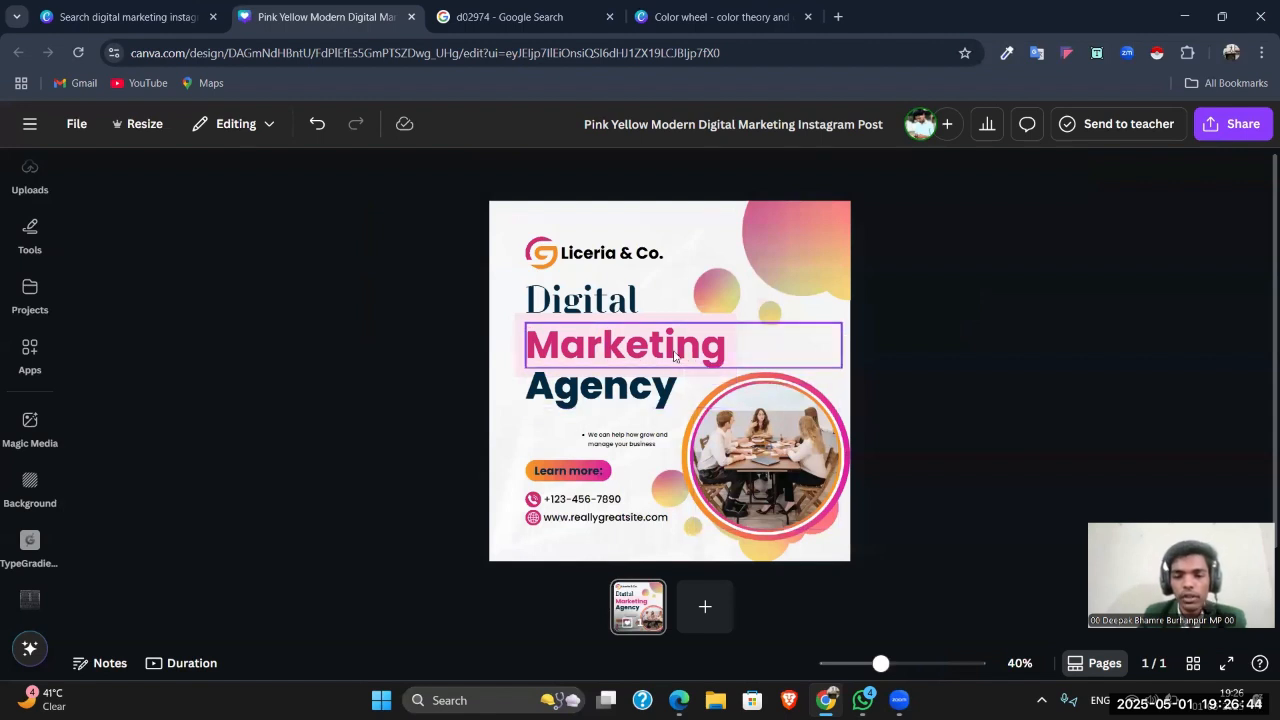
{"action": "left_click", "coordinate": [836, 346]}
{"action": "left_click", "coordinate": [831, 173]}
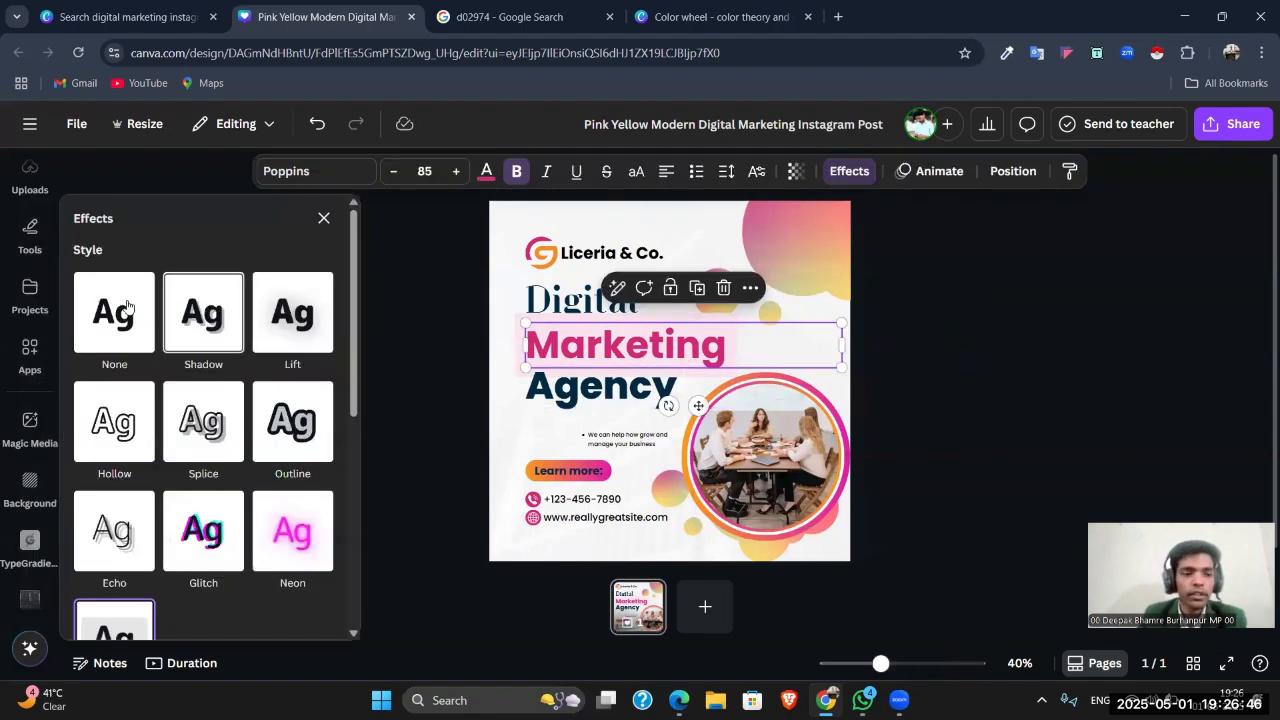
{"action": "left_click", "coordinate": [877, 341]}
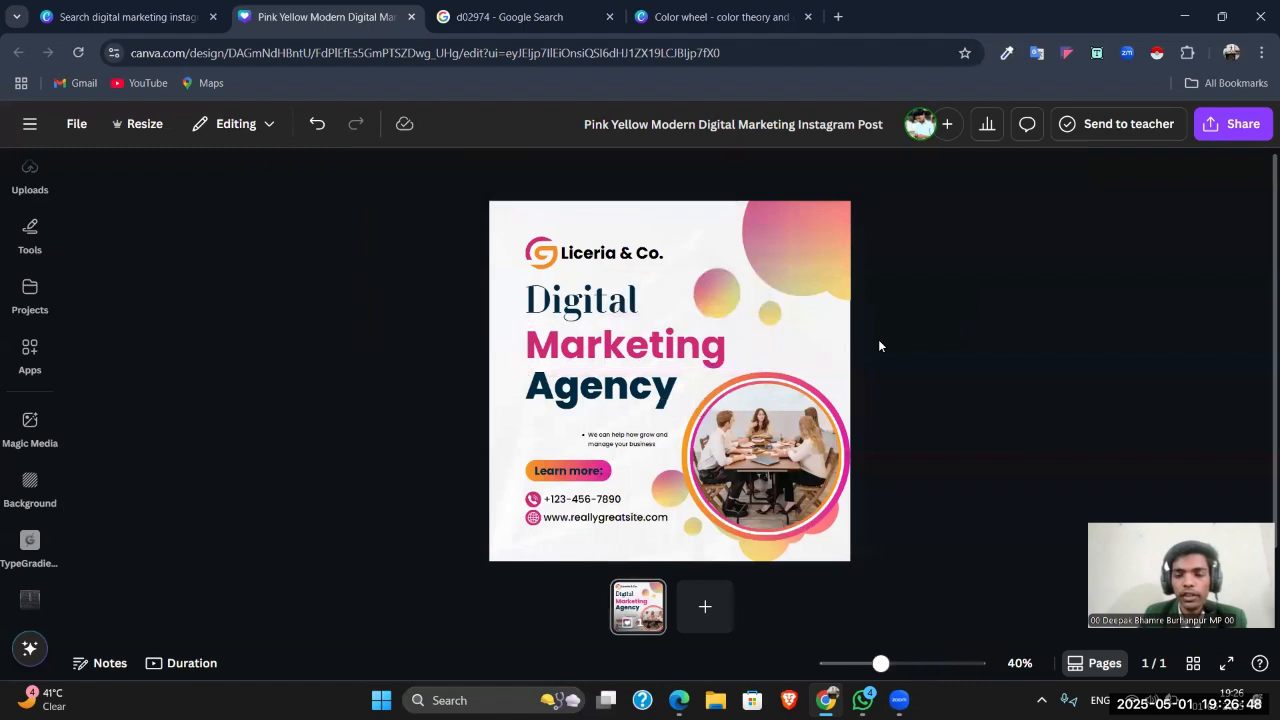
Step: Try rearranging the headings by moving "Marketing" to the right and "Agency" up directly beneath "Digital"
{"action": "left_click_drag", "start_coordinate": [646, 355], "coordinate": [782, 345]}
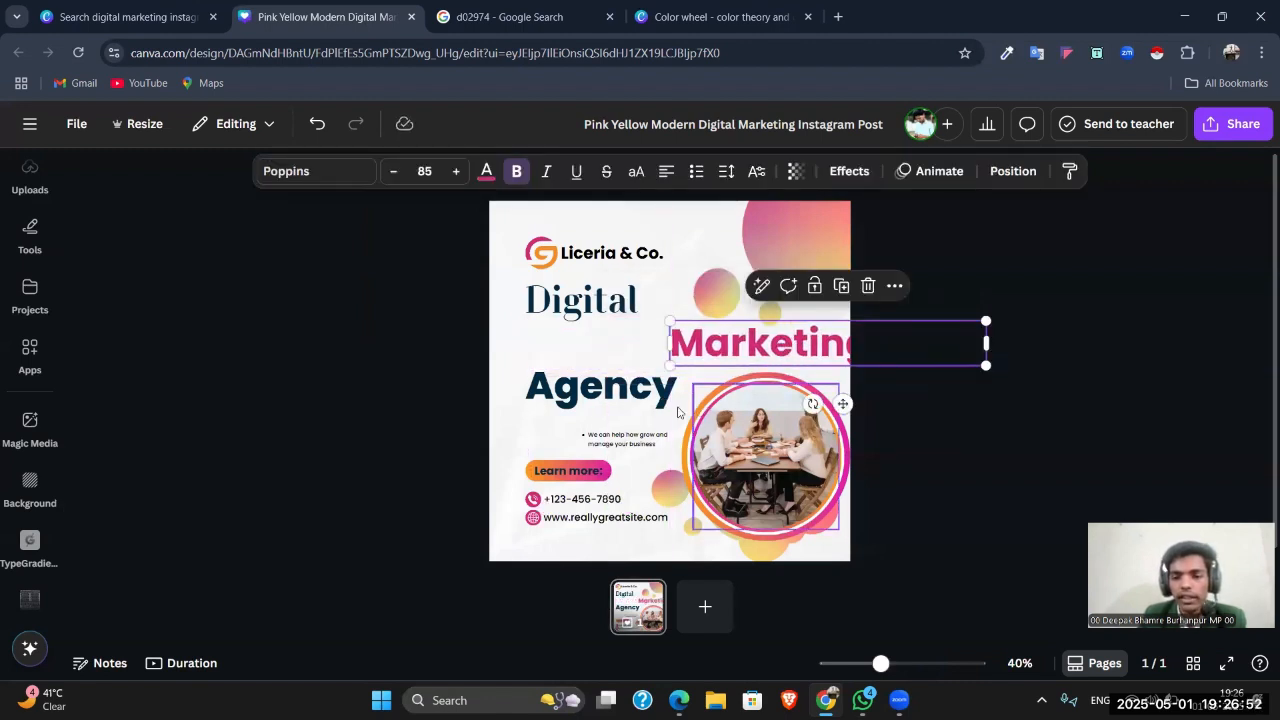
{"action": "left_click_drag", "start_coordinate": [685, 380], "coordinate": [648, 324]}
{"action": "left_click", "coordinate": [718, 344]}
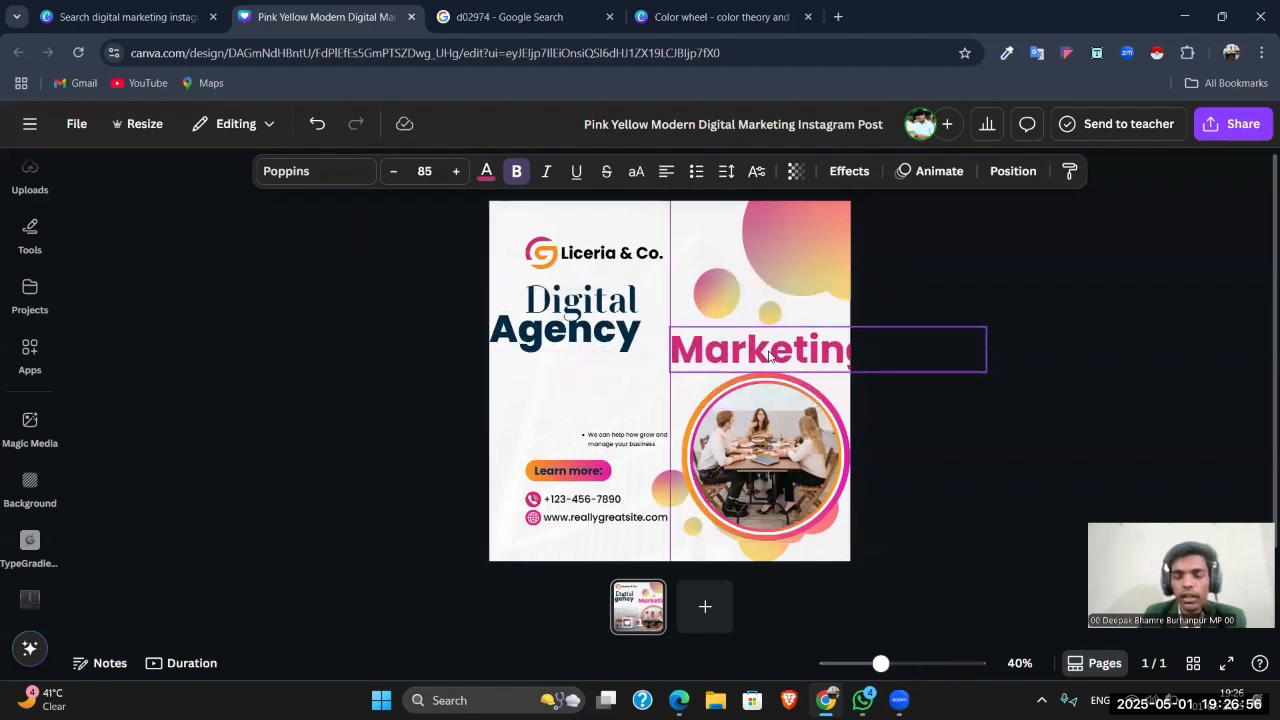
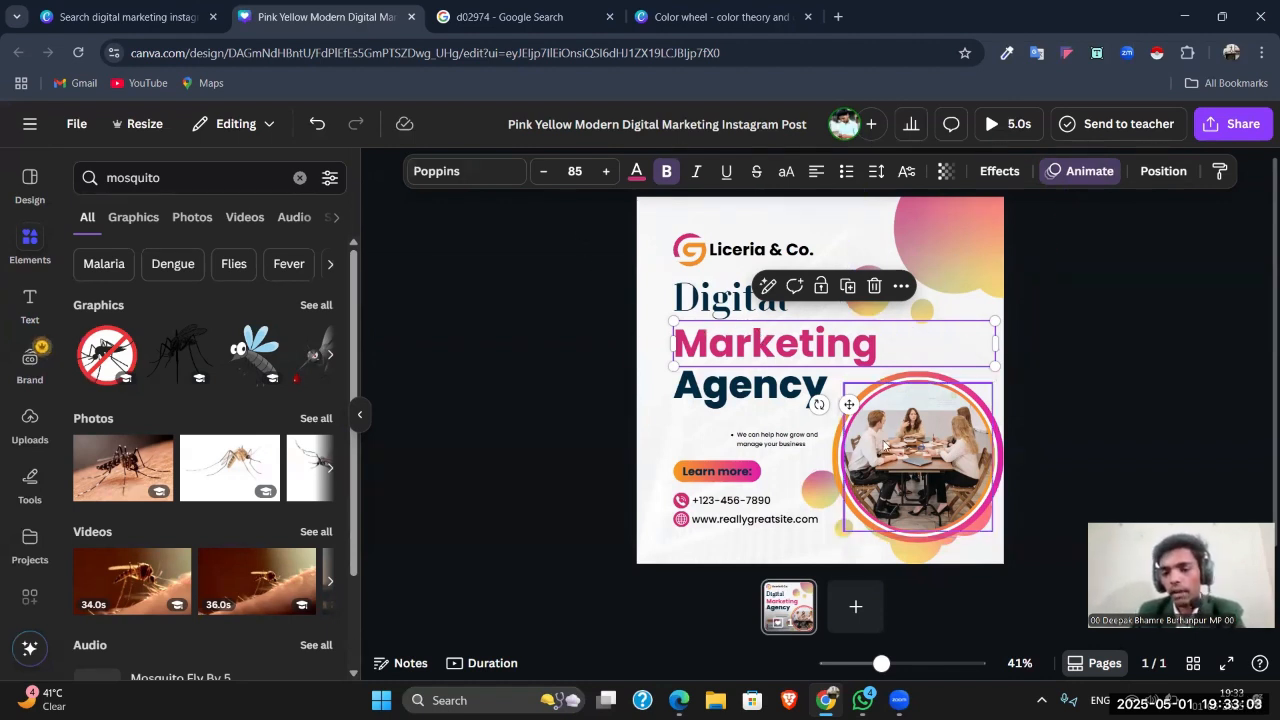
Step: Add a blank second page, search the elements for "photo", and insert the photo of the man in a dark suit with crossed arms
{"action": "left_click", "coordinate": [903, 434]}
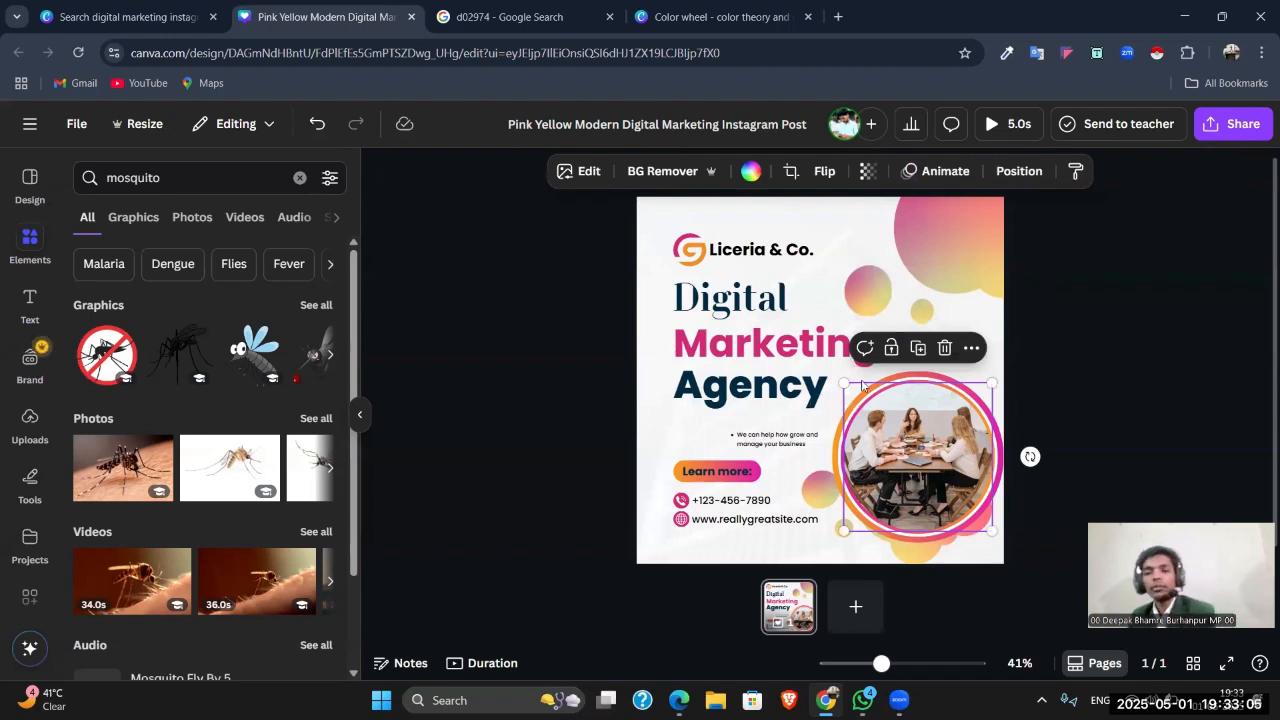
{"action": "left_click", "coordinate": [855, 606]}
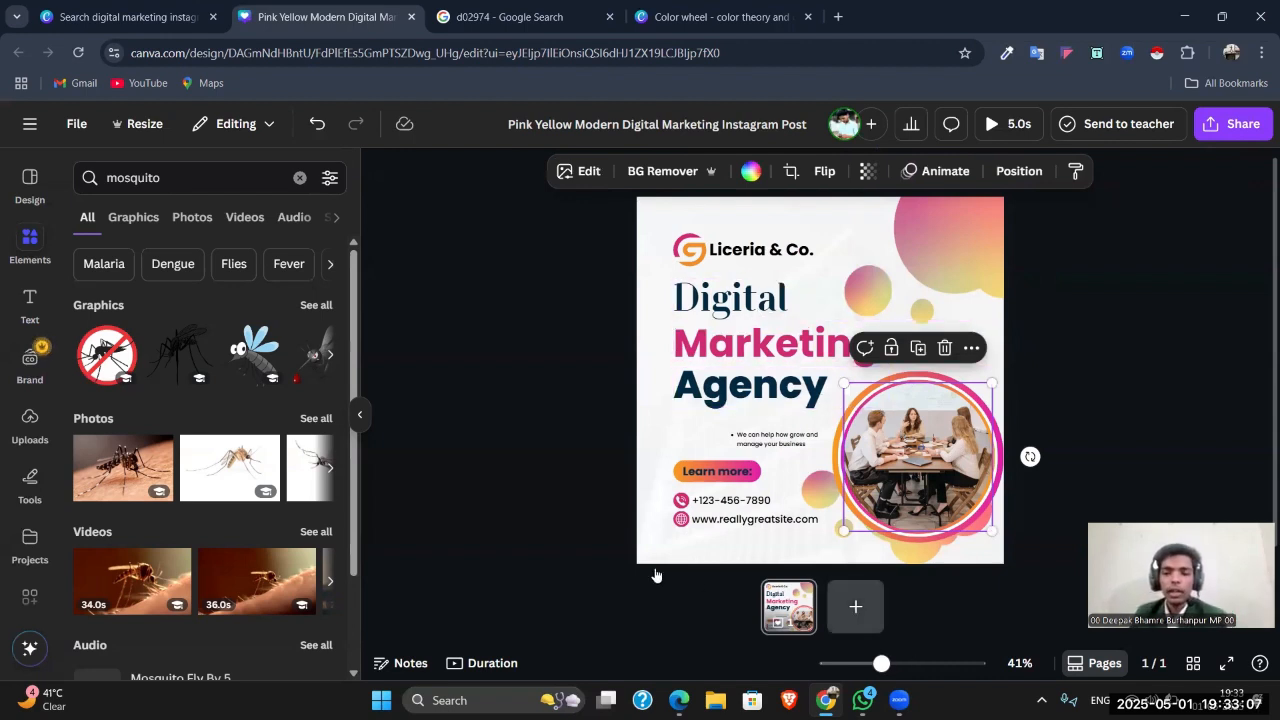
{"action": "left_click", "coordinate": [299, 177]}
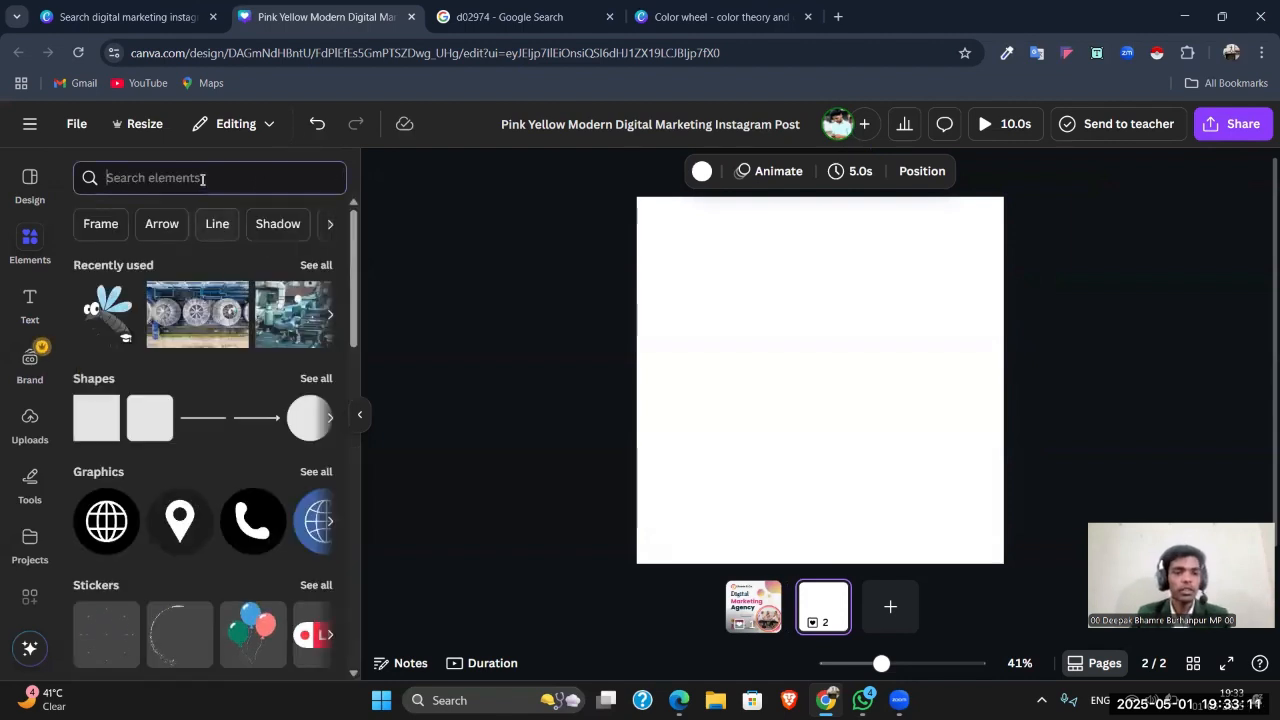
{"action": "type", "text": "photo"}
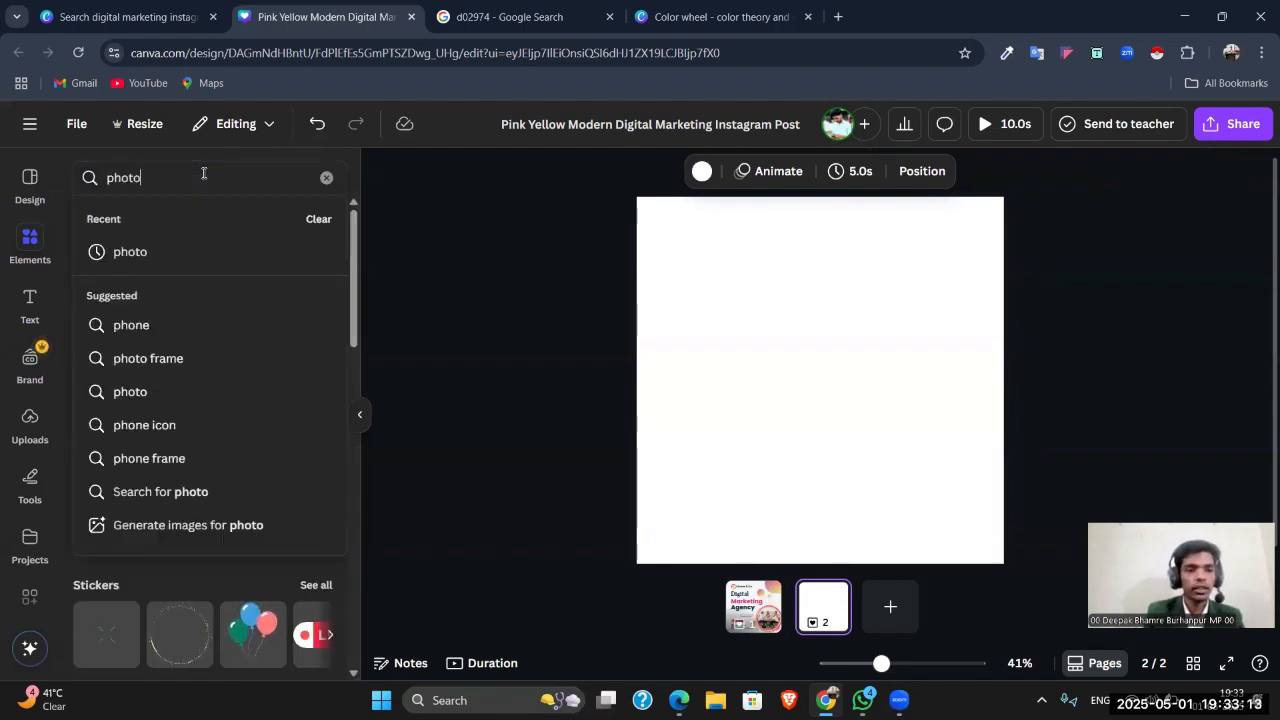
{"action": "key", "text": "Return"}
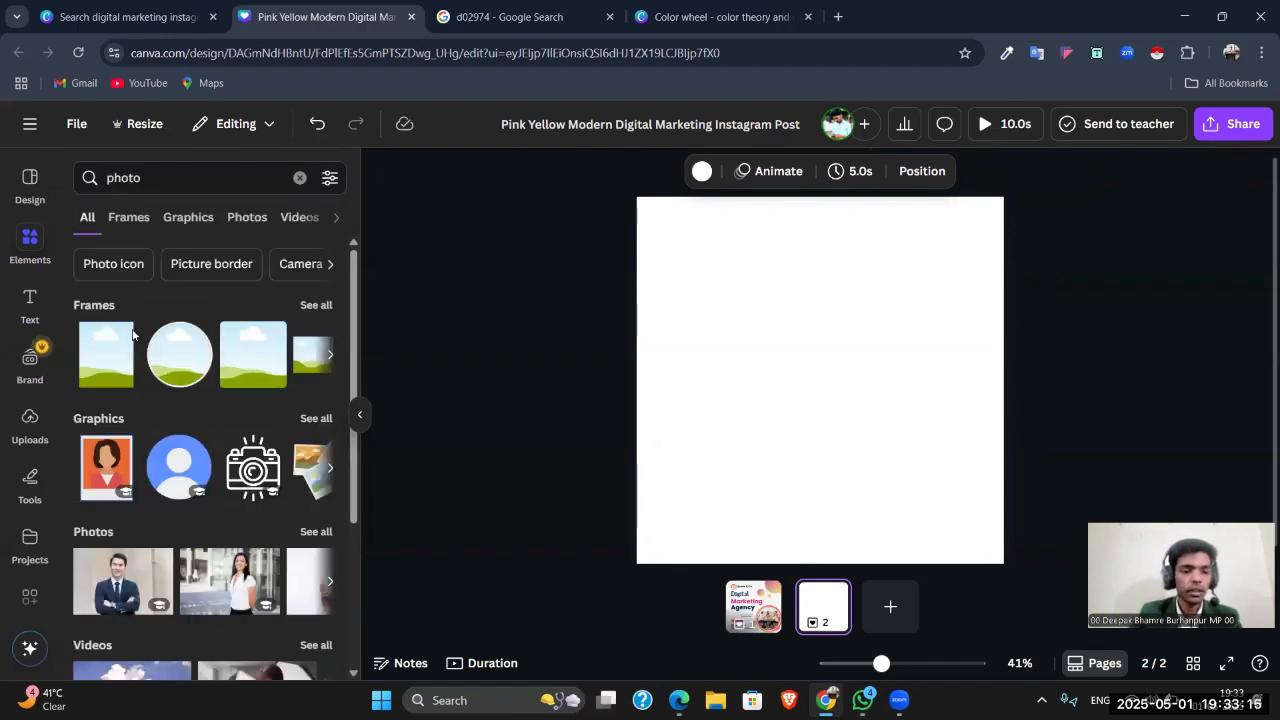
{"action": "left_click", "coordinate": [247, 217]}
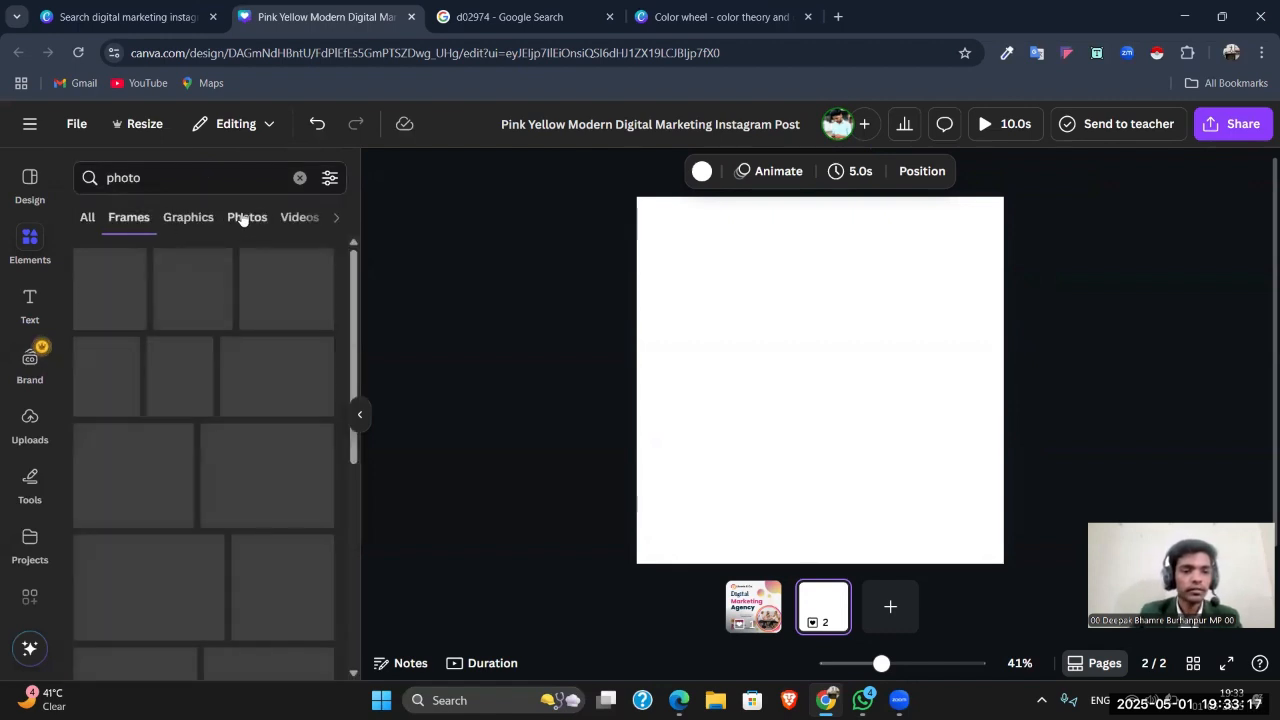
{"action": "left_click", "coordinate": [138, 345]}
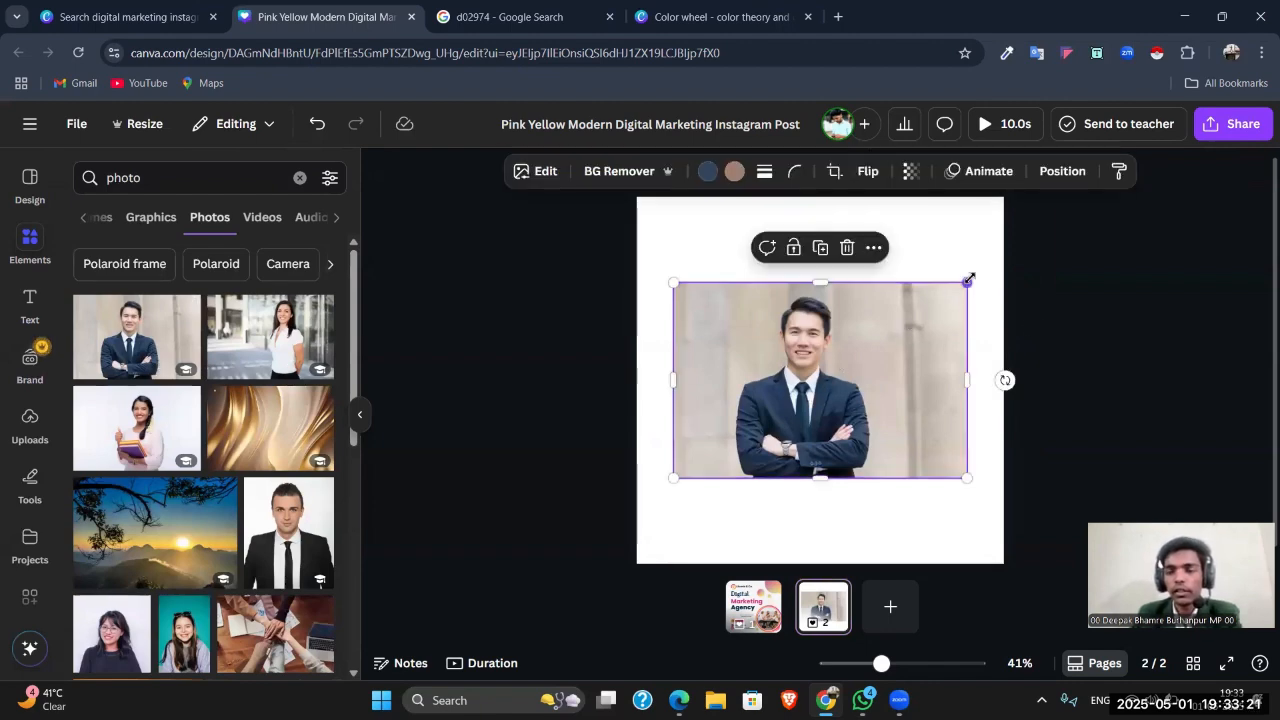
Step: Enlarge the man's photo to nearly fill the page width, reposition it within the page, and crop its right side
{"action": "left_click_drag", "start_coordinate": [967, 281], "coordinate": [1018, 218]}
{"action": "left_click_drag", "start_coordinate": [674, 250], "coordinate": [582, 180]}
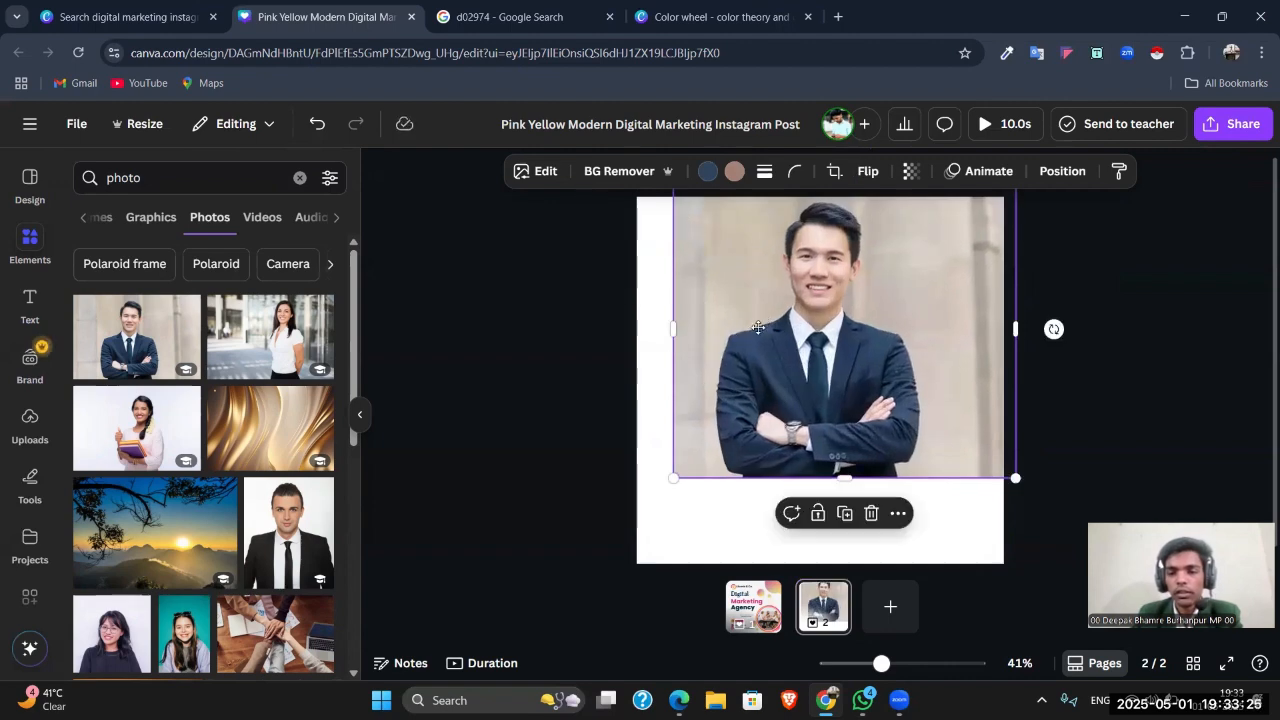
{"action": "left_click_drag", "start_coordinate": [770, 314], "coordinate": [734, 354]}
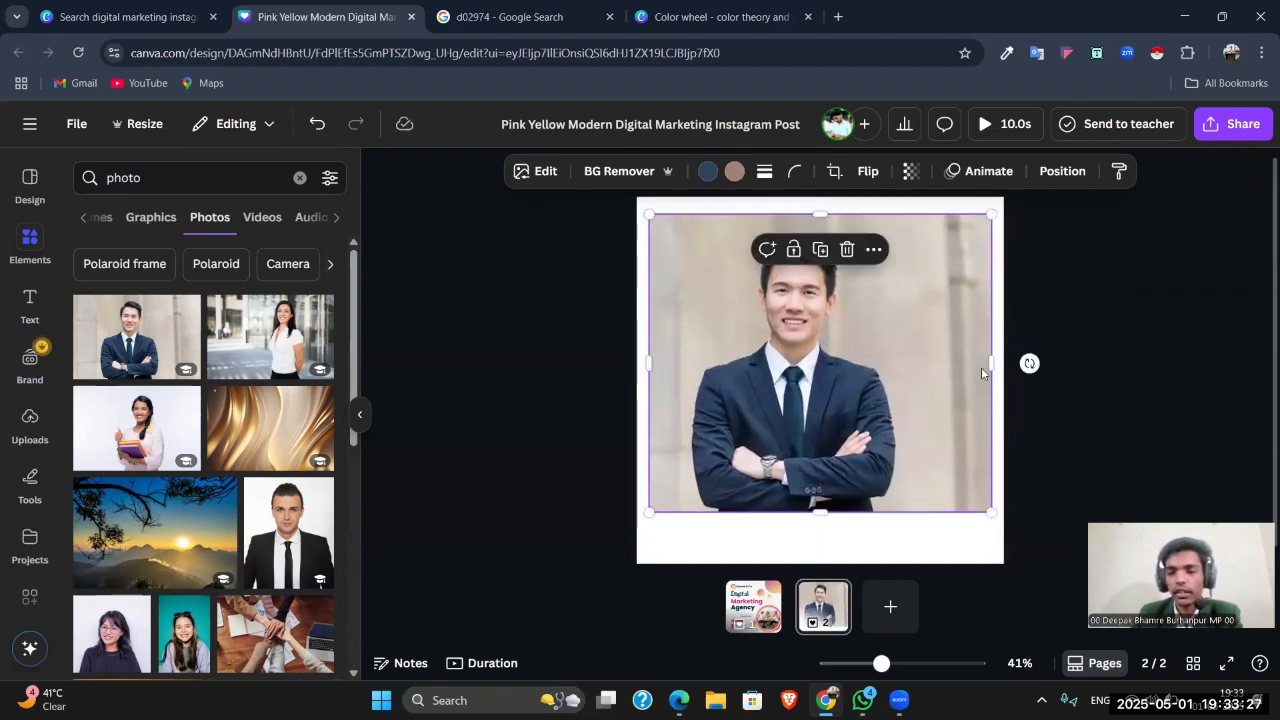
{"action": "left_click_drag", "start_coordinate": [993, 364], "coordinate": [917, 364]}
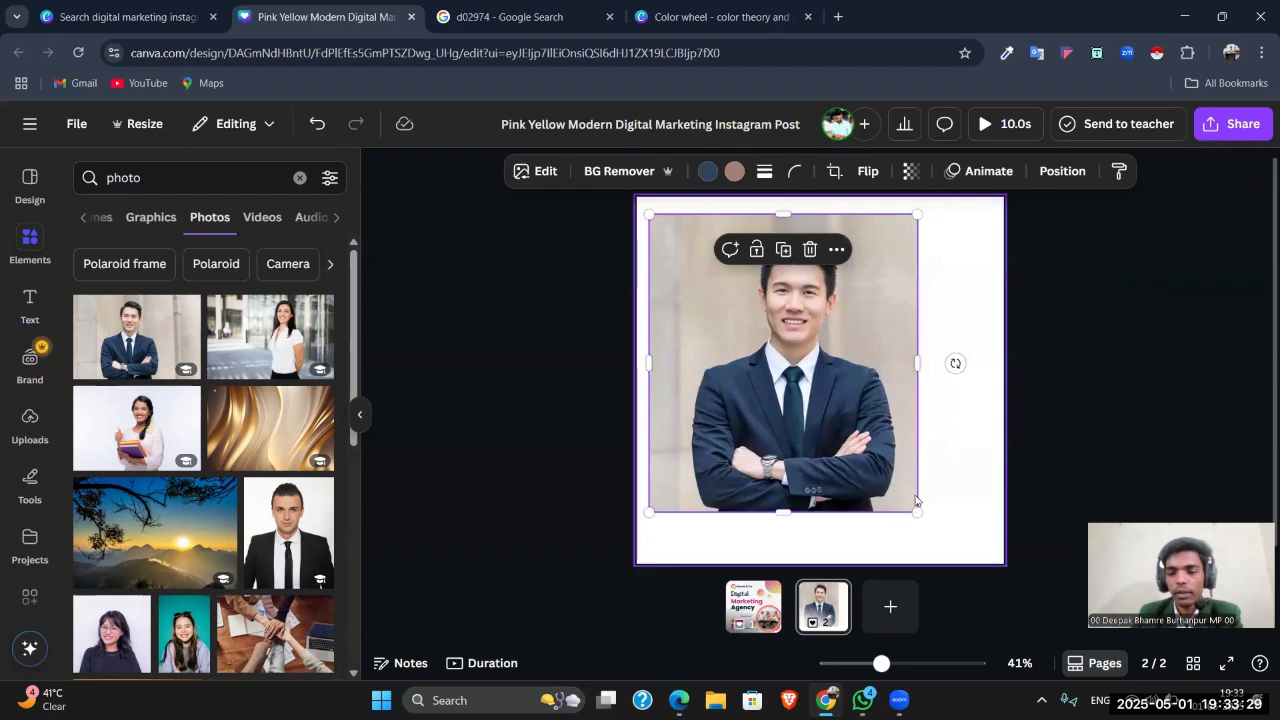
Step: Enlarge the man's photo and extend its left and right sides until it covers the whole page, and deselect it
{"action": "left_click_drag", "start_coordinate": [914, 511], "coordinate": [975, 558]}
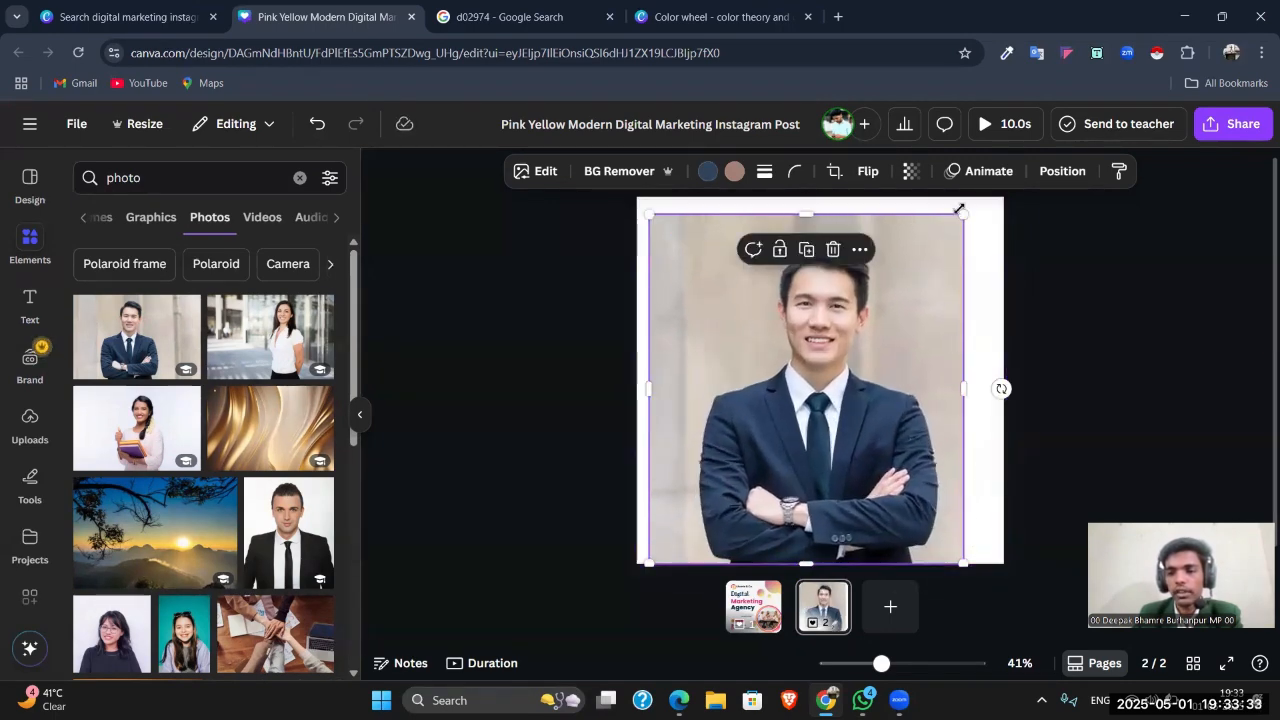
{"action": "left_click_drag", "start_coordinate": [966, 210], "coordinate": [1005, 191]}
{"action": "left_click_drag", "start_coordinate": [995, 372], "coordinate": [1016, 372]}
{"action": "left_click_drag", "start_coordinate": [648, 372], "coordinate": [619, 372]}
{"action": "left_click", "coordinate": [564, 360]}
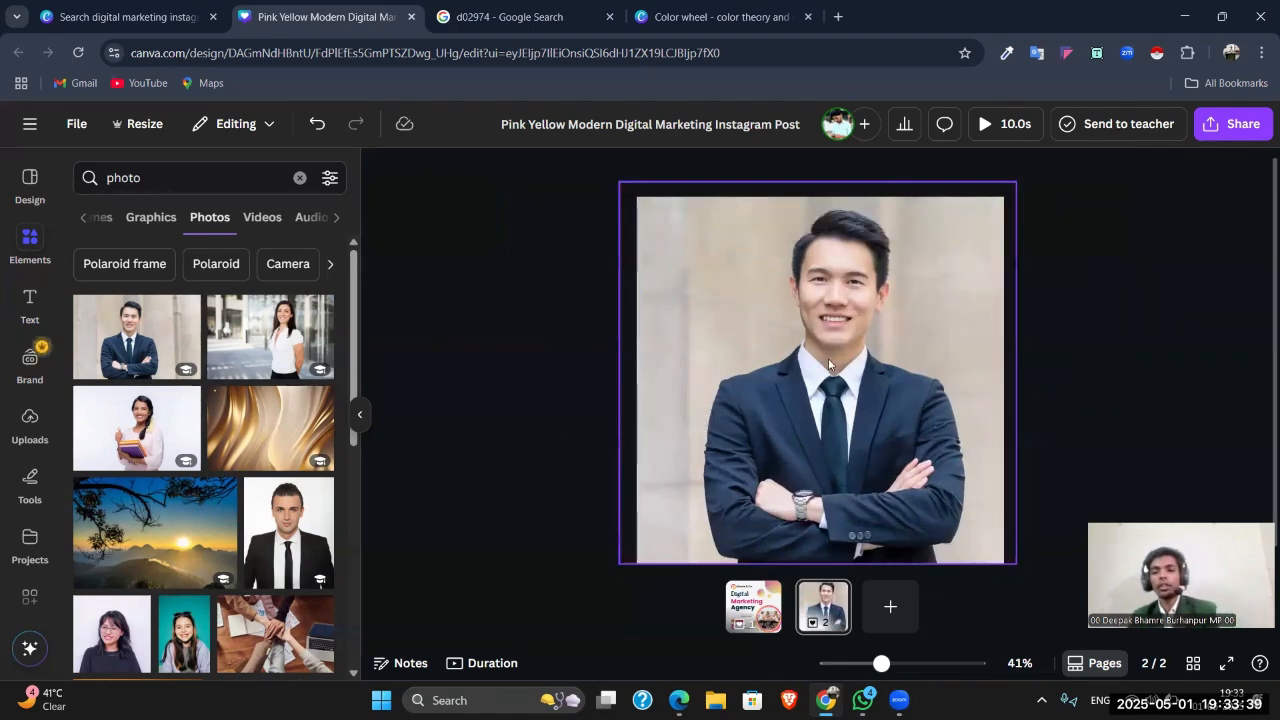
Step: Open the Adjust settings for the man's photo
{"action": "left_click", "coordinate": [849, 318]}
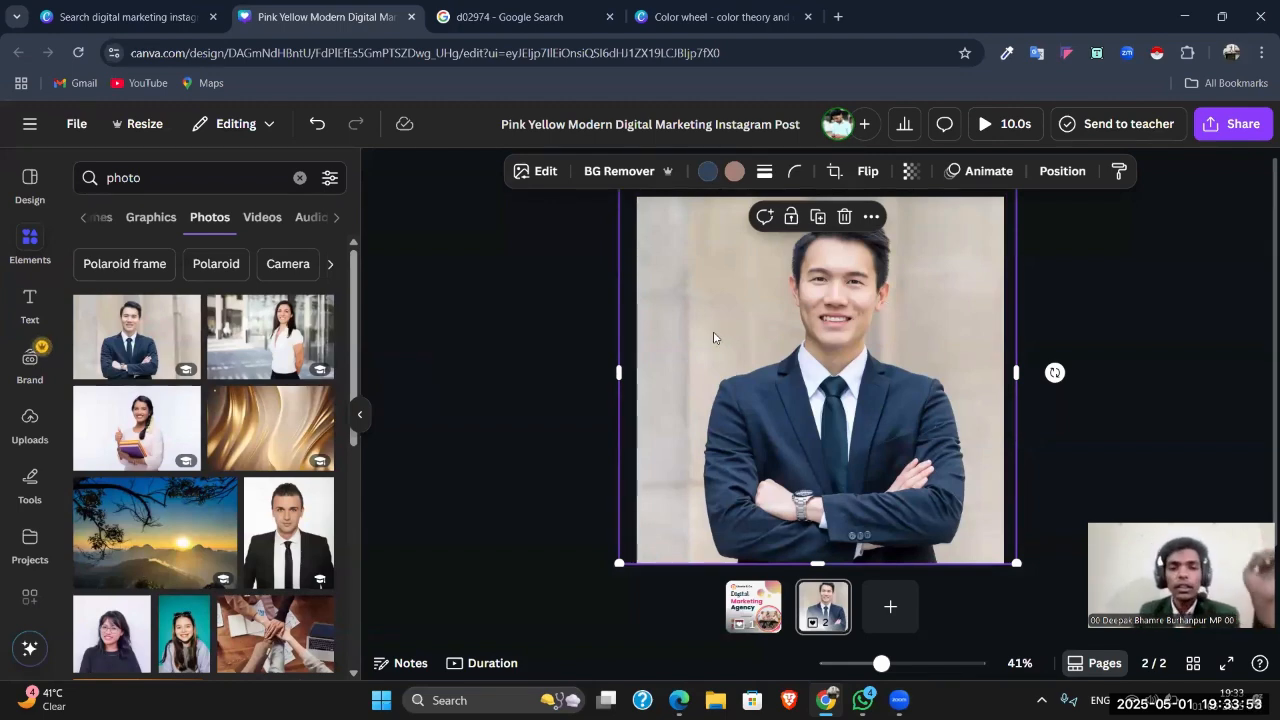
{"action": "left_click", "coordinate": [538, 173]}
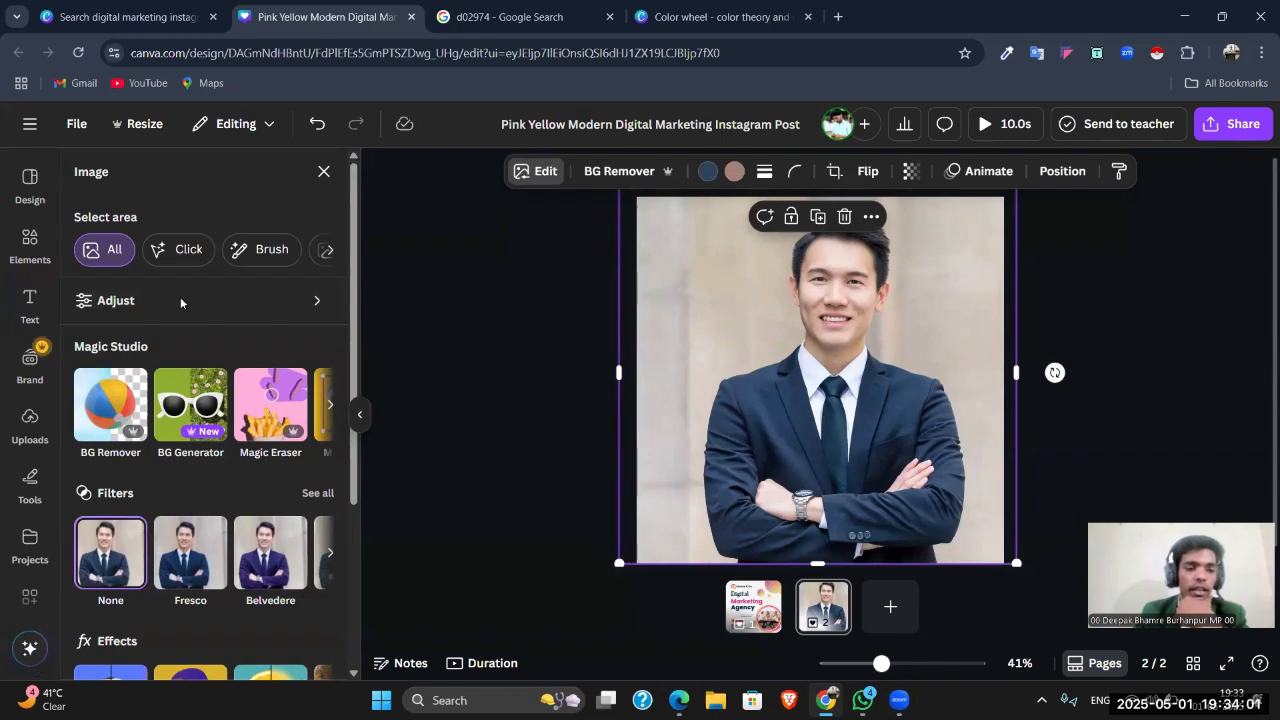
{"action": "mouse_move", "coordinate": [181, 300]}
{"action": "left_mouse_down"}
{"action": "mouse_move", "coordinate": [105, 283]}
{"action": "mouse_move", "coordinate": [83, 305]}
{"action": "mouse_move", "coordinate": [172, 297]}
{"action": "mouse_move", "coordinate": [148, 268]}
{"action": "mouse_move", "coordinate": [105, 276]}
{"action": "mouse_move", "coordinate": [210, 286]}
{"action": "mouse_move", "coordinate": [57, 268]}
{"action": "mouse_move", "coordinate": [31, 318]}
{"action": "left_mouse_up"}
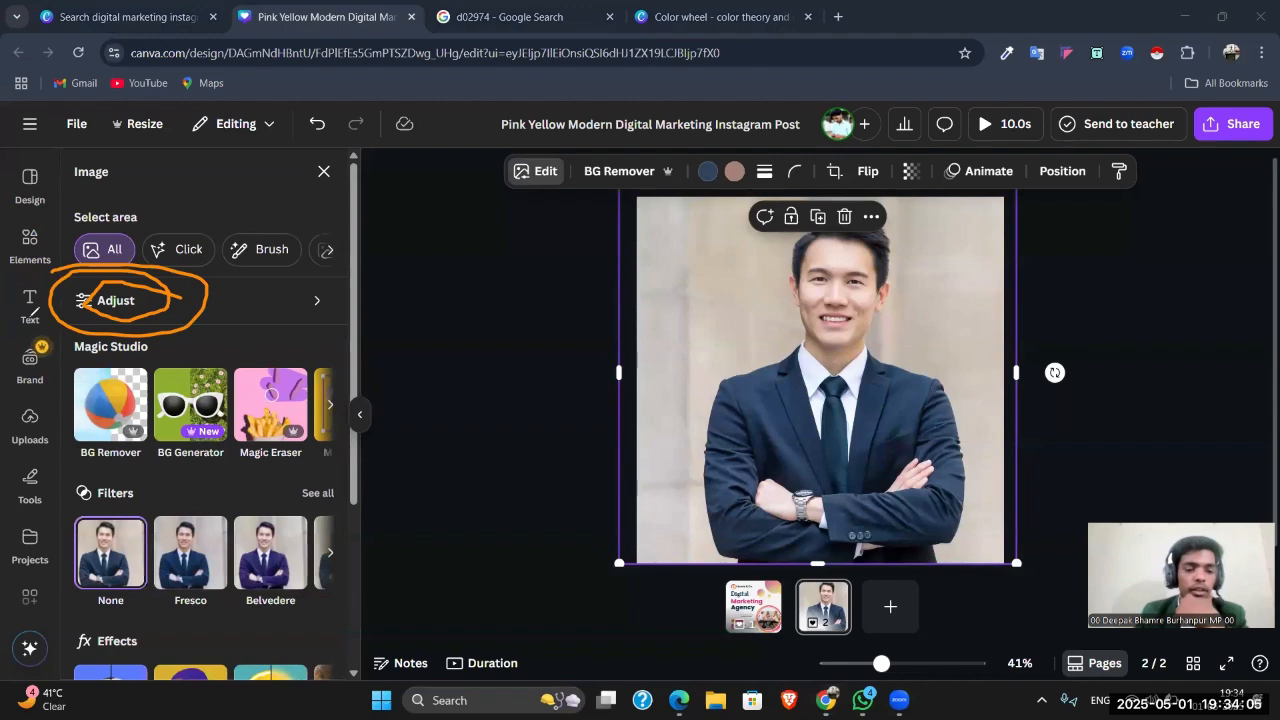
{"action": "left_click", "coordinate": [184, 310]}
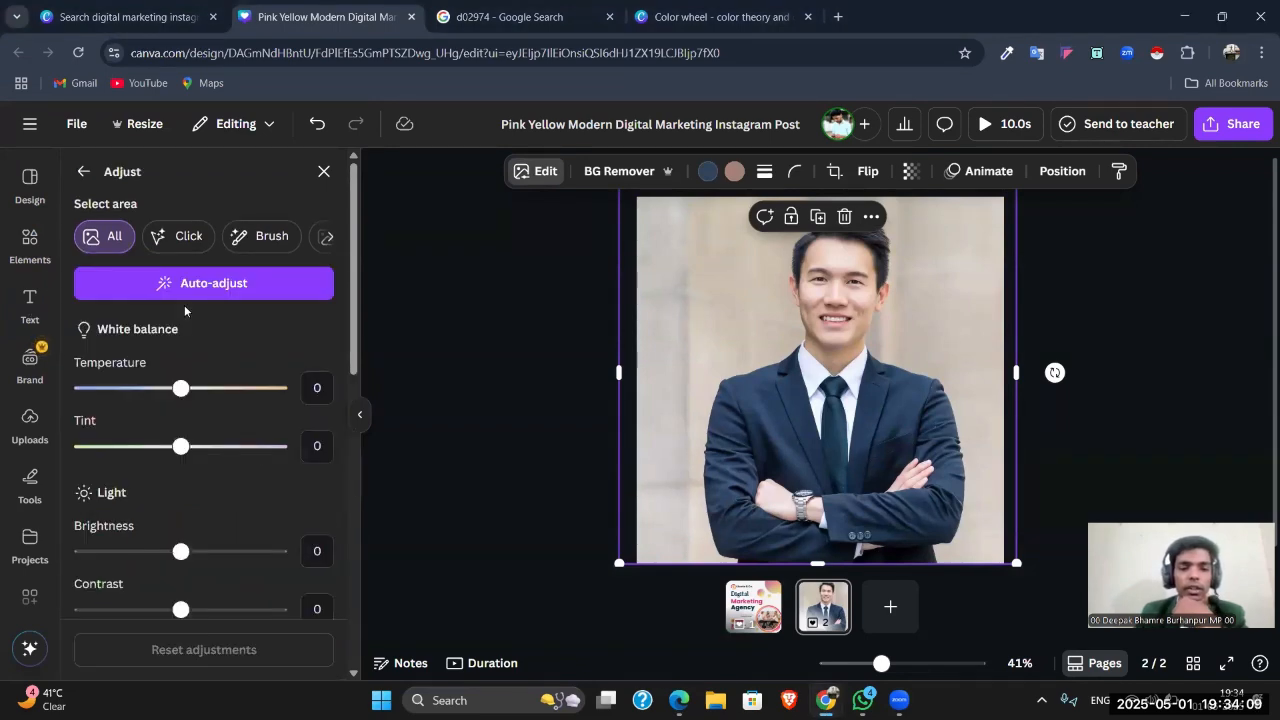
{"action": "scroll", "coordinate": [223, 366], "scroll_direction": "down", "scroll_amount": 1}
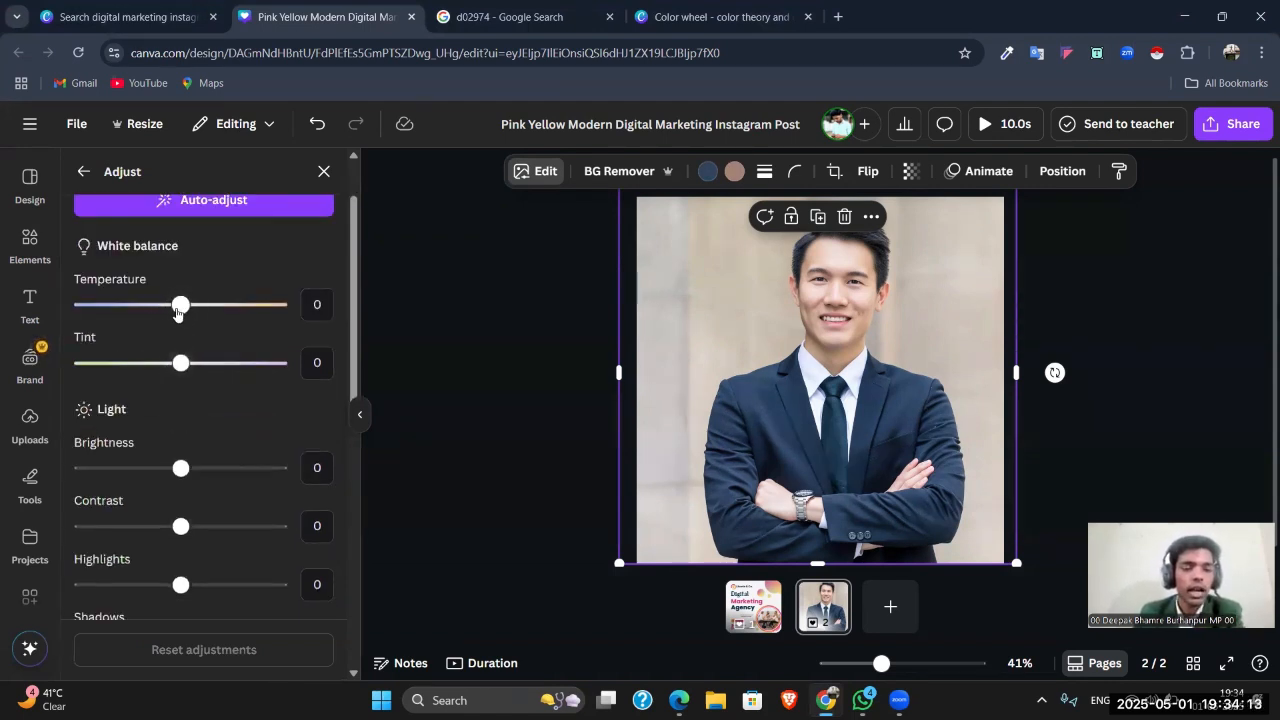
Step: Try several Temperature values and a Tint of -100 on the photo, returning both to 0
{"action": "left_click_drag", "start_coordinate": [180, 304], "coordinate": [174, 304]}
{"action": "left_click_drag", "start_coordinate": [271, 306], "coordinate": [89, 305]}
{"action": "left_click_drag", "start_coordinate": [232, 321], "coordinate": [180, 305]}
{"action": "left_click_drag", "start_coordinate": [183, 363], "coordinate": [30, 380]}
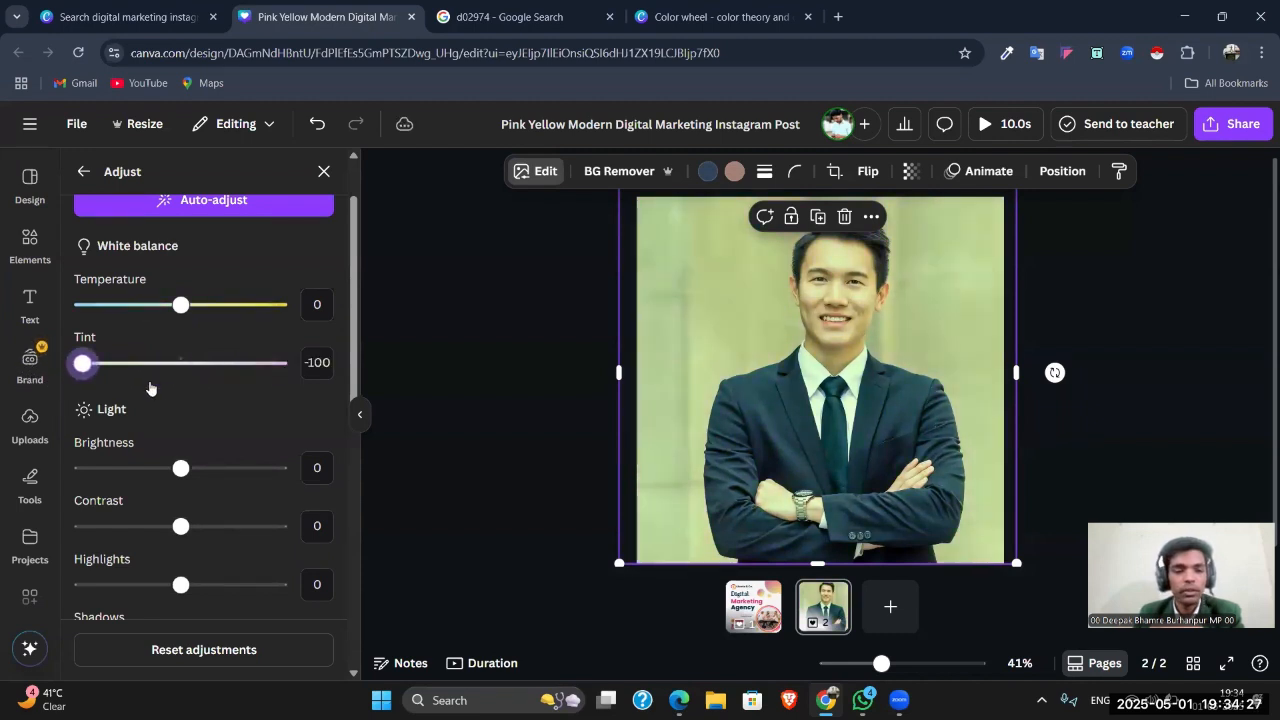
{"action": "left_click_drag", "start_coordinate": [150, 387], "coordinate": [179, 385]}
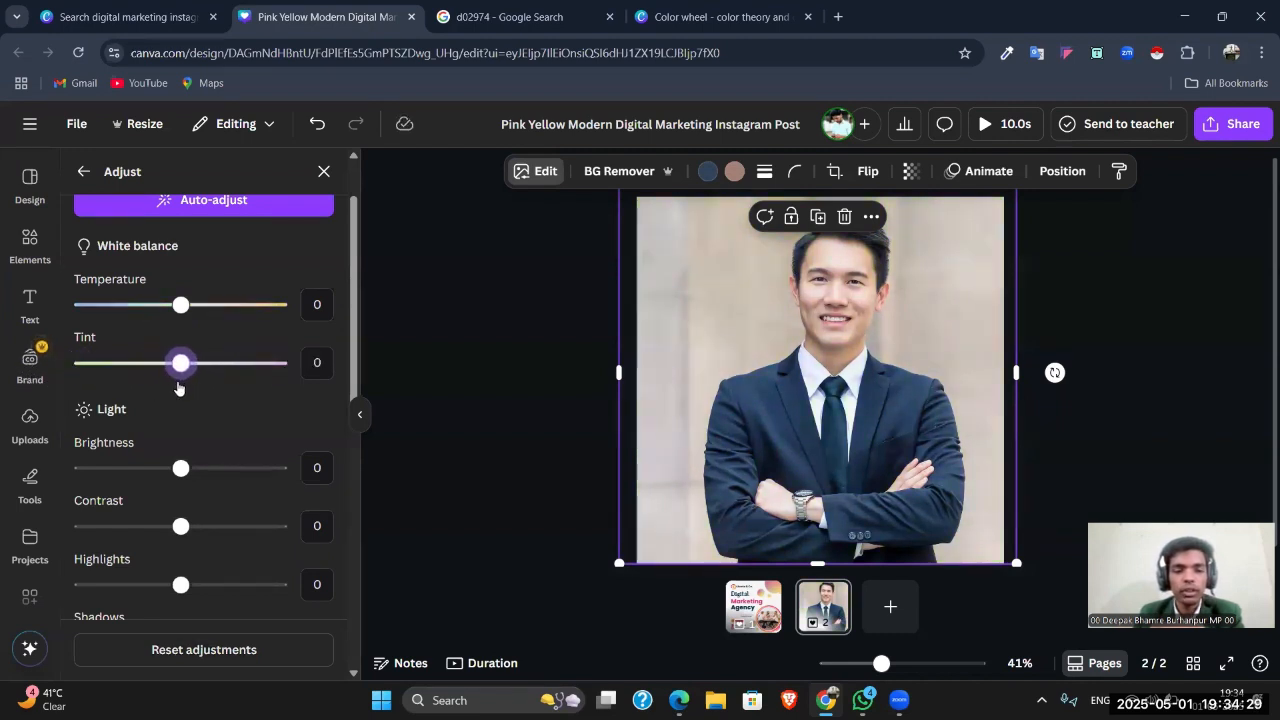
Step: Set the photo's Brightness to 4 and deselect the photo
{"action": "scroll", "coordinate": [213, 373], "scroll_direction": "down", "scroll_amount": 1}
{"action": "scroll", "coordinate": [213, 373], "scroll_direction": "down", "scroll_amount": 1}
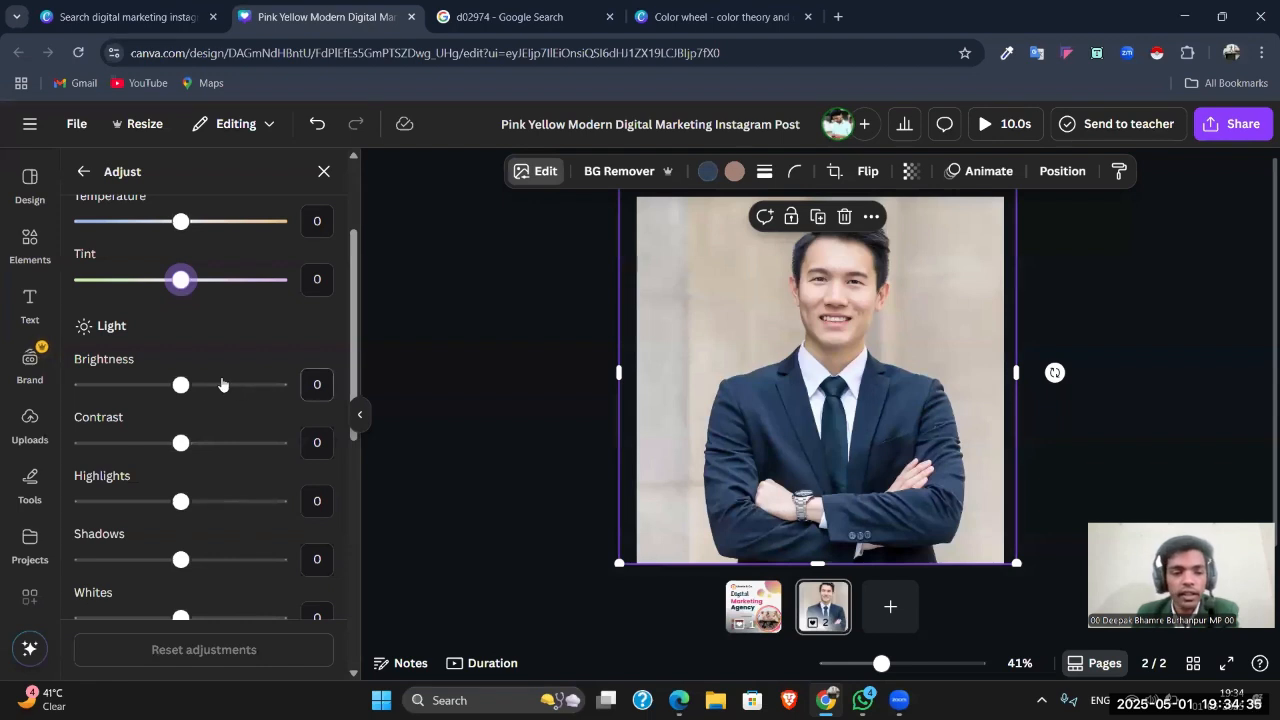
{"action": "mouse_move", "coordinate": [180, 386]}
{"action": "left_mouse_down"}
{"action": "mouse_move", "coordinate": [220, 382]}
{"action": "mouse_move", "coordinate": [131, 390]}
{"action": "mouse_move", "coordinate": [232, 384]}
{"action": "mouse_move", "coordinate": [185, 401]}
{"action": "left_mouse_up"}
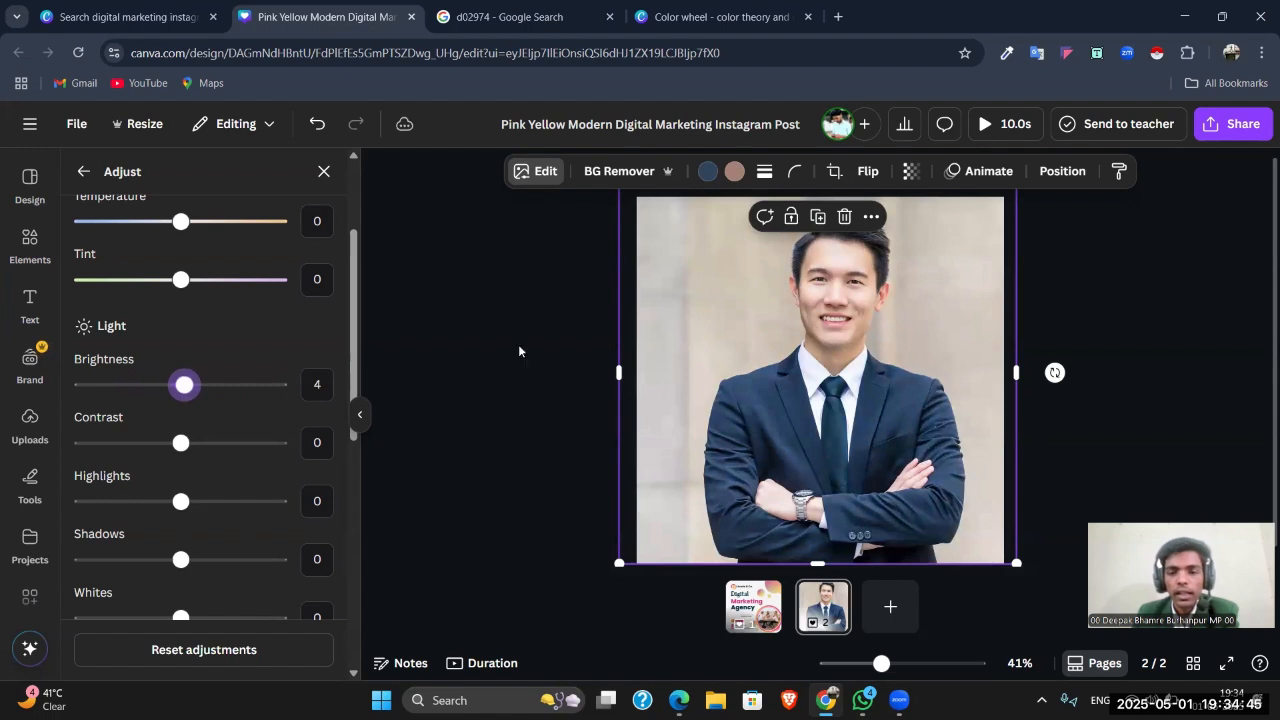
{"action": "left_click", "coordinate": [604, 313]}
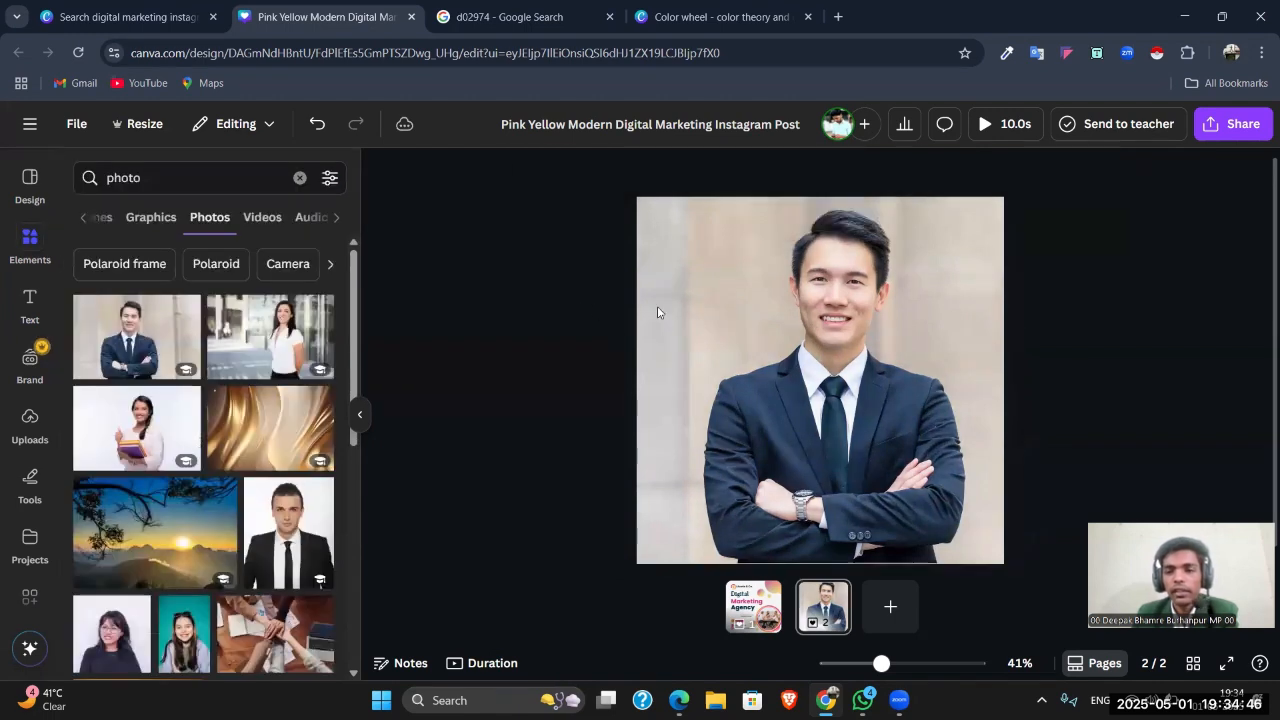
Step: Extend the photo's right side further past the page edge, shift the photo slightly left, and deselect it
{"action": "left_click", "coordinate": [878, 298]}
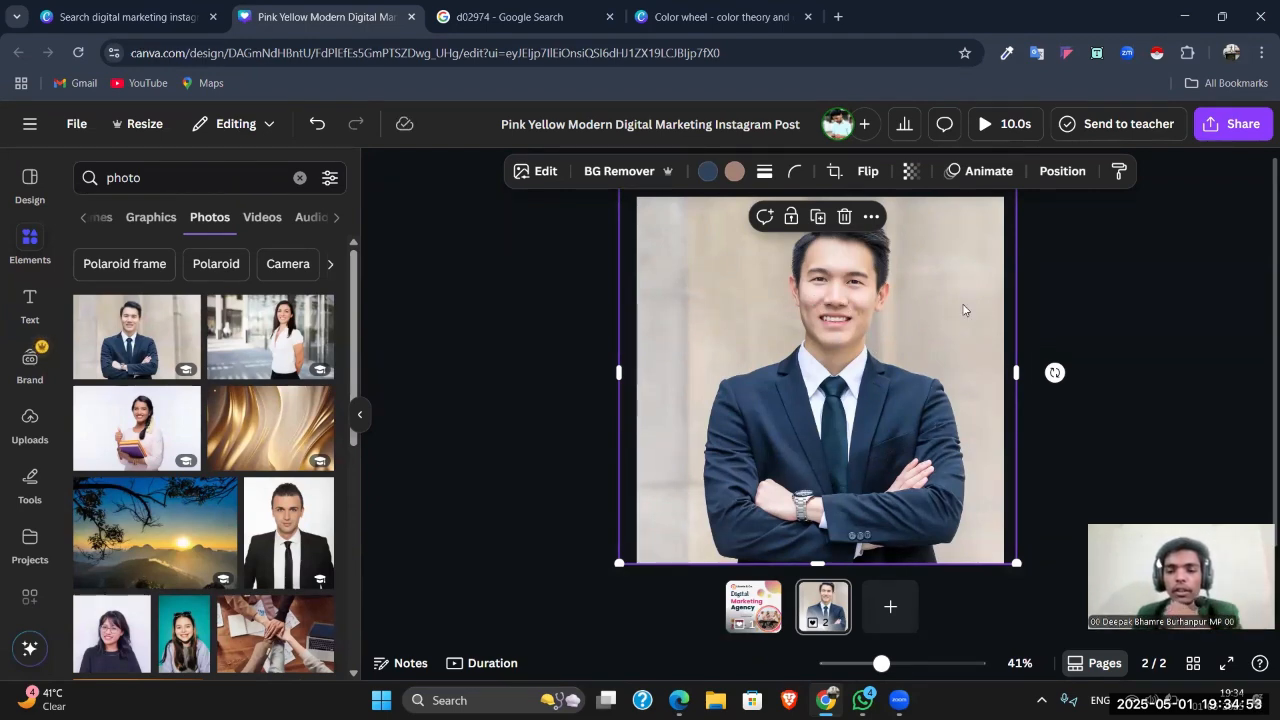
{"action": "left_click_drag", "start_coordinate": [1016, 372], "coordinate": [1034, 372]}
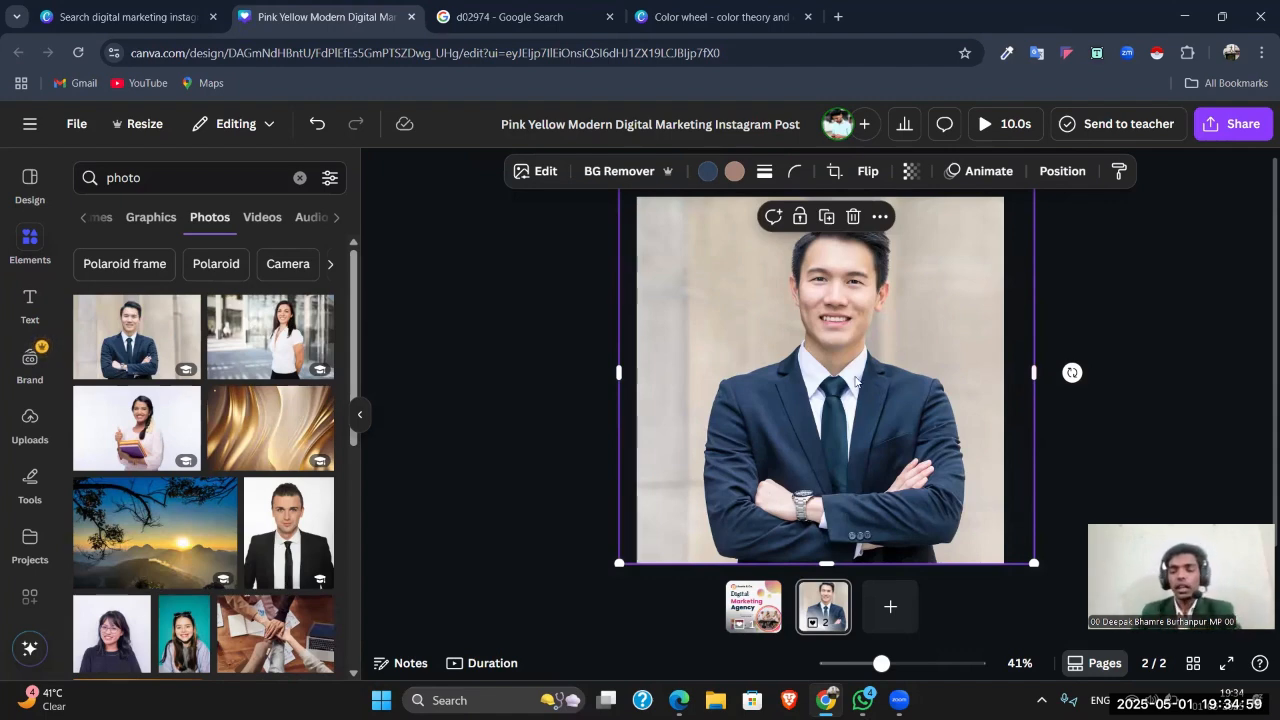
{"action": "left_click", "coordinate": [1114, 274]}
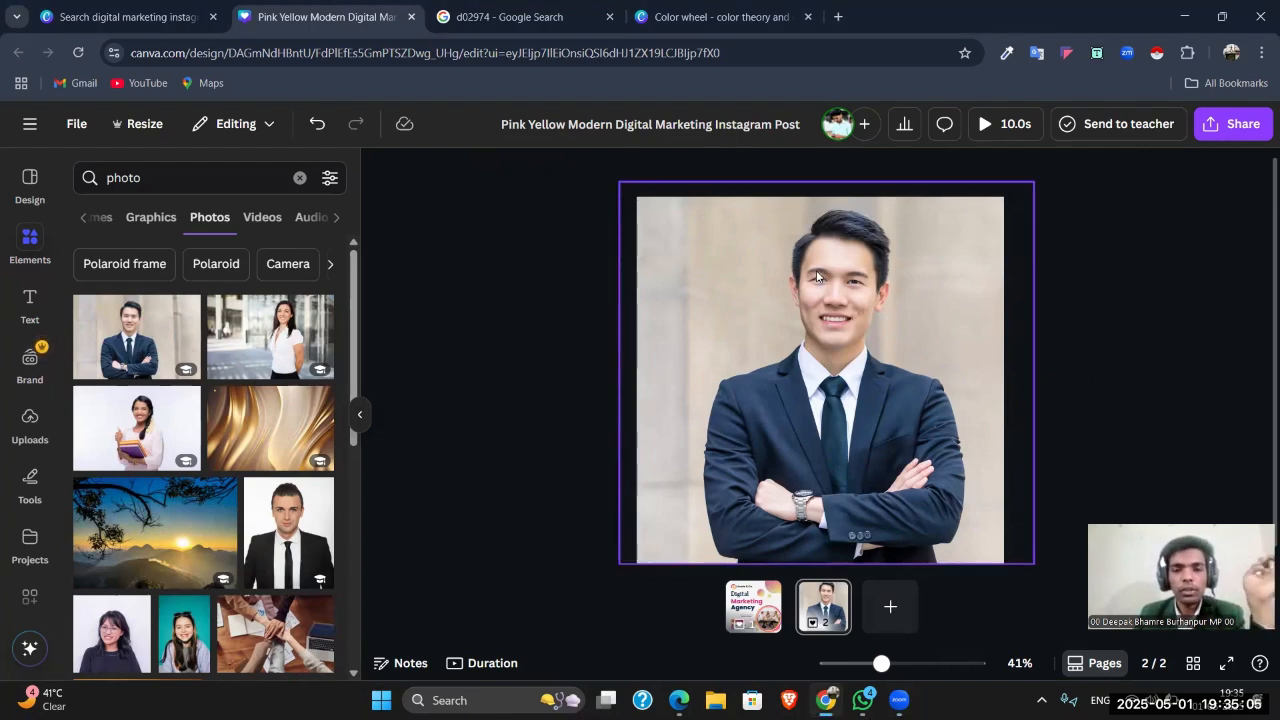
{"action": "left_click", "coordinate": [827, 295]}
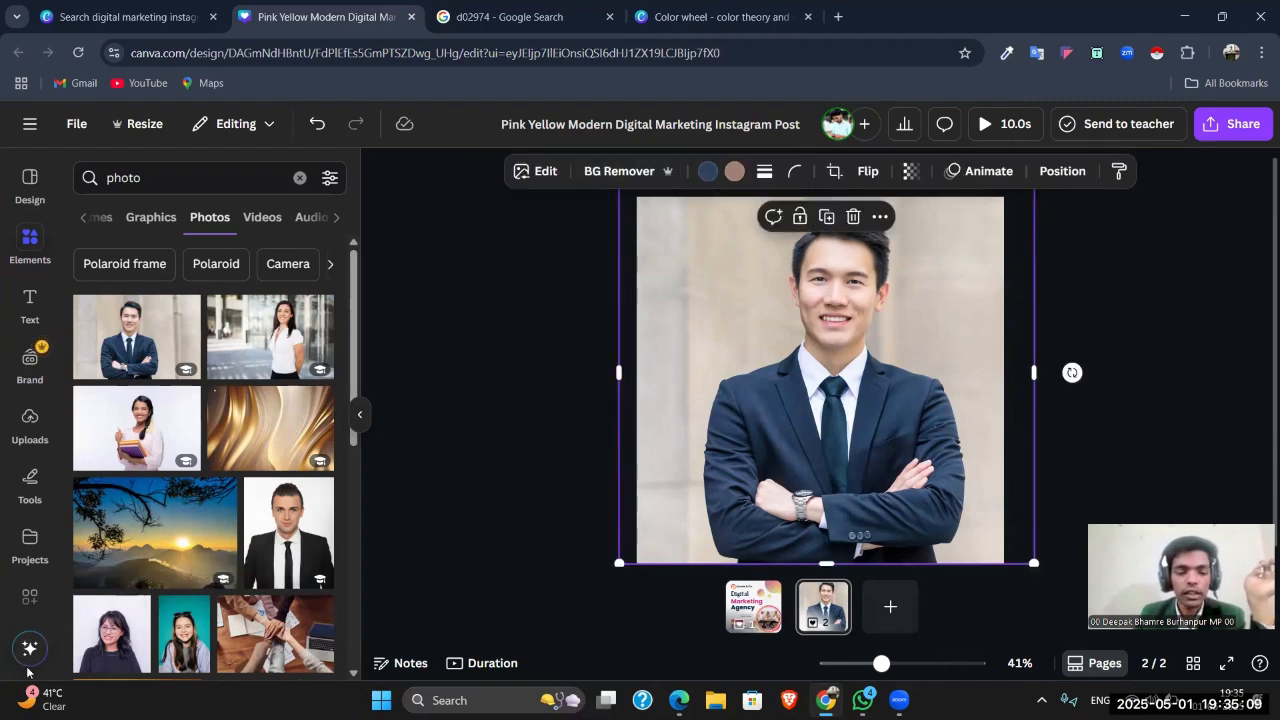
{"action": "mouse_move", "coordinate": [592, 148]}
{"action": "left_mouse_down"}
{"action": "mouse_move", "coordinate": [583, 191]}
{"action": "mouse_move", "coordinate": [692, 185]}
{"action": "mouse_move", "coordinate": [727, 126]}
{"action": "mouse_move", "coordinate": [636, 123]}
{"action": "mouse_move", "coordinate": [601, 152]}
{"action": "left_mouse_up"}
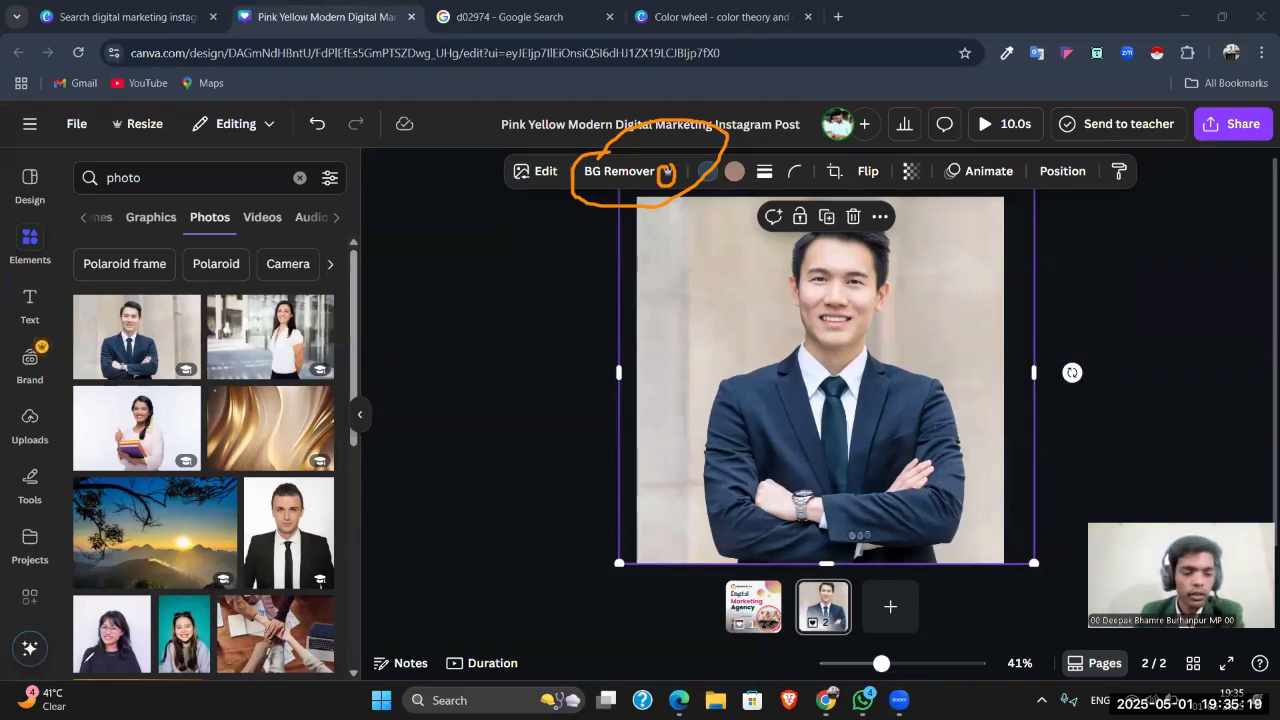
{"action": "left_click", "coordinate": [146, 523]}
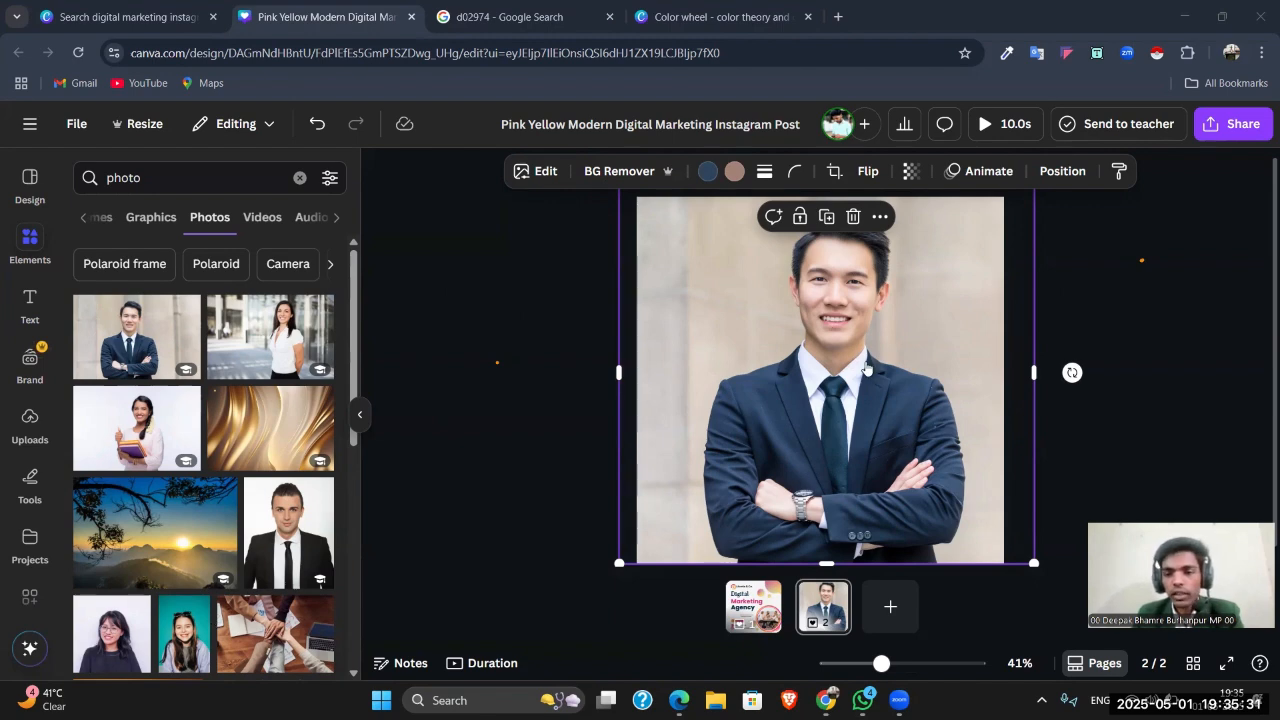
{"action": "left_click_drag", "start_coordinate": [866, 367], "coordinate": [859, 367]}
{"action": "left_click", "coordinate": [1140, 263]}
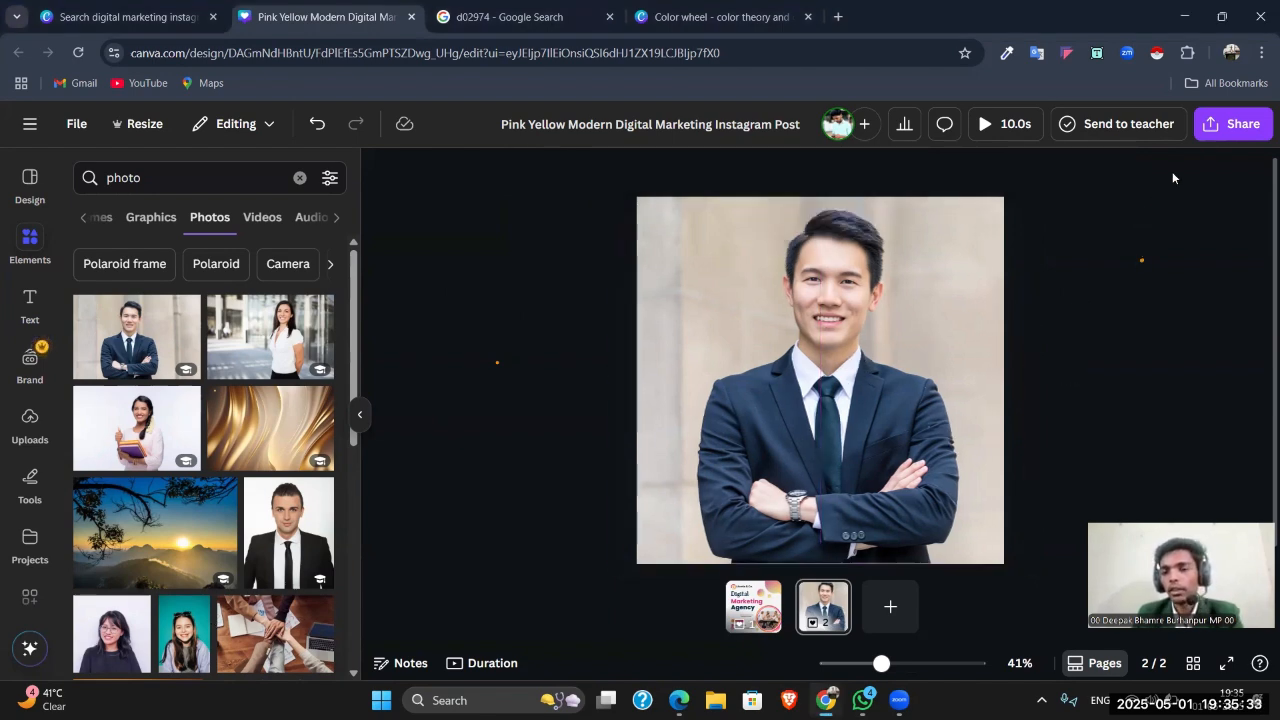
Step: Download only the current page (Page 2) as a PNG and close the download messages
{"action": "left_click", "coordinate": [1214, 131]}
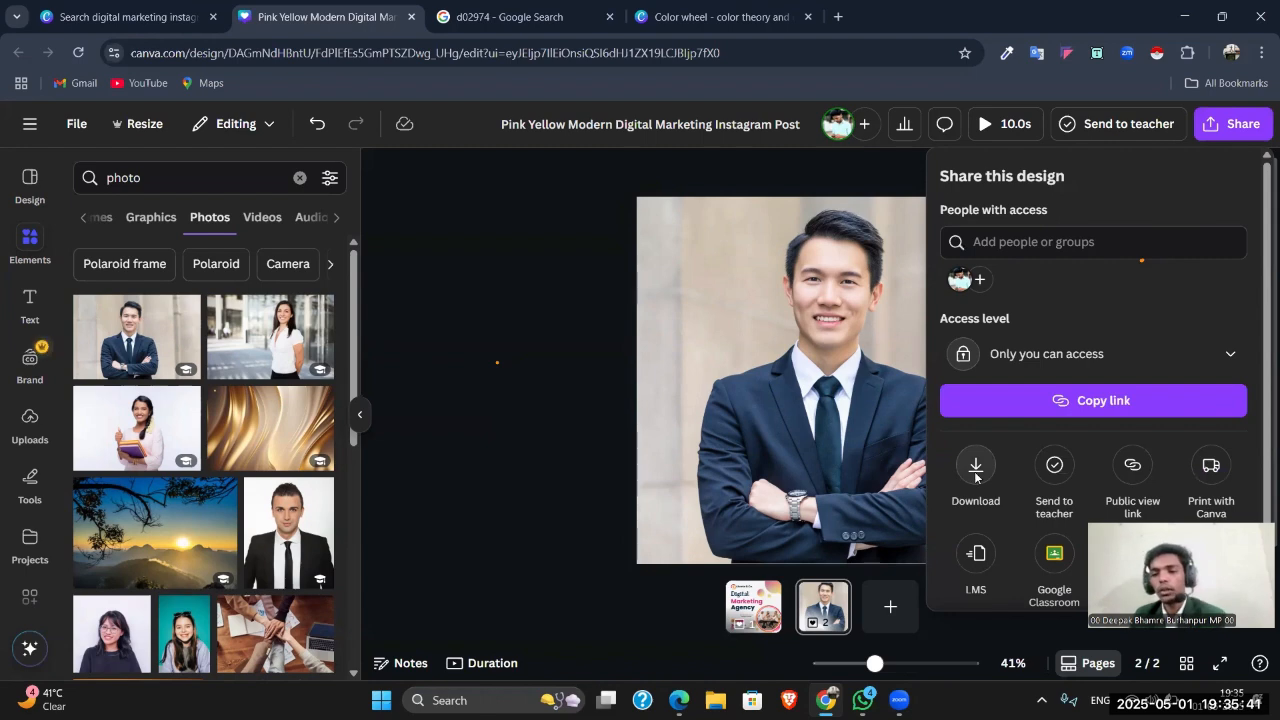
{"action": "left_click", "coordinate": [1113, 245]}
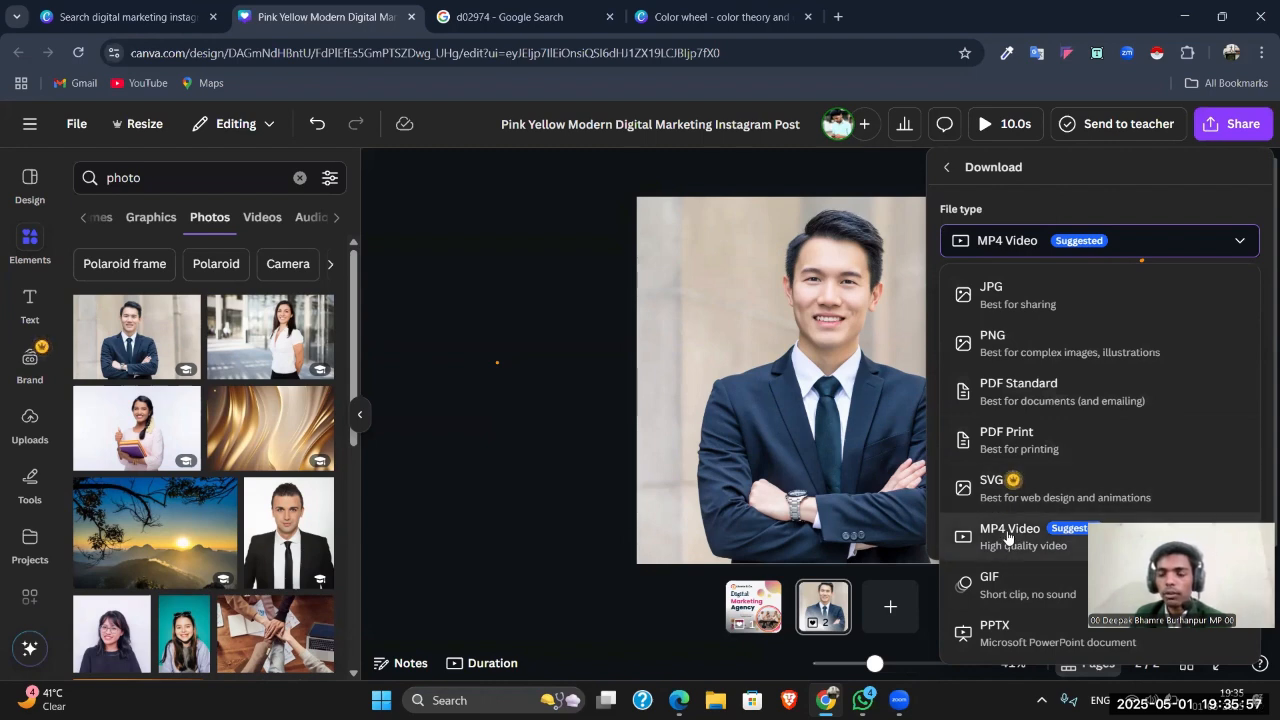
{"action": "left_click", "coordinate": [1043, 343]}
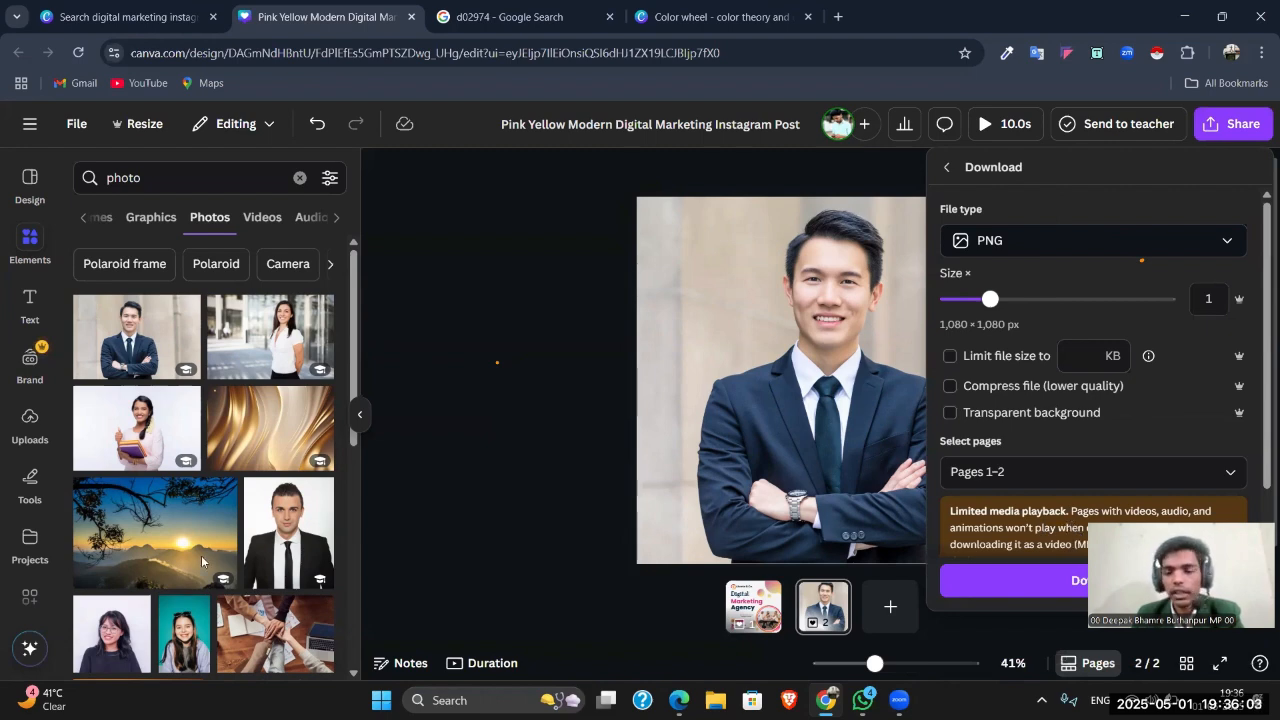
{"action": "left_click", "coordinate": [1080, 471]}
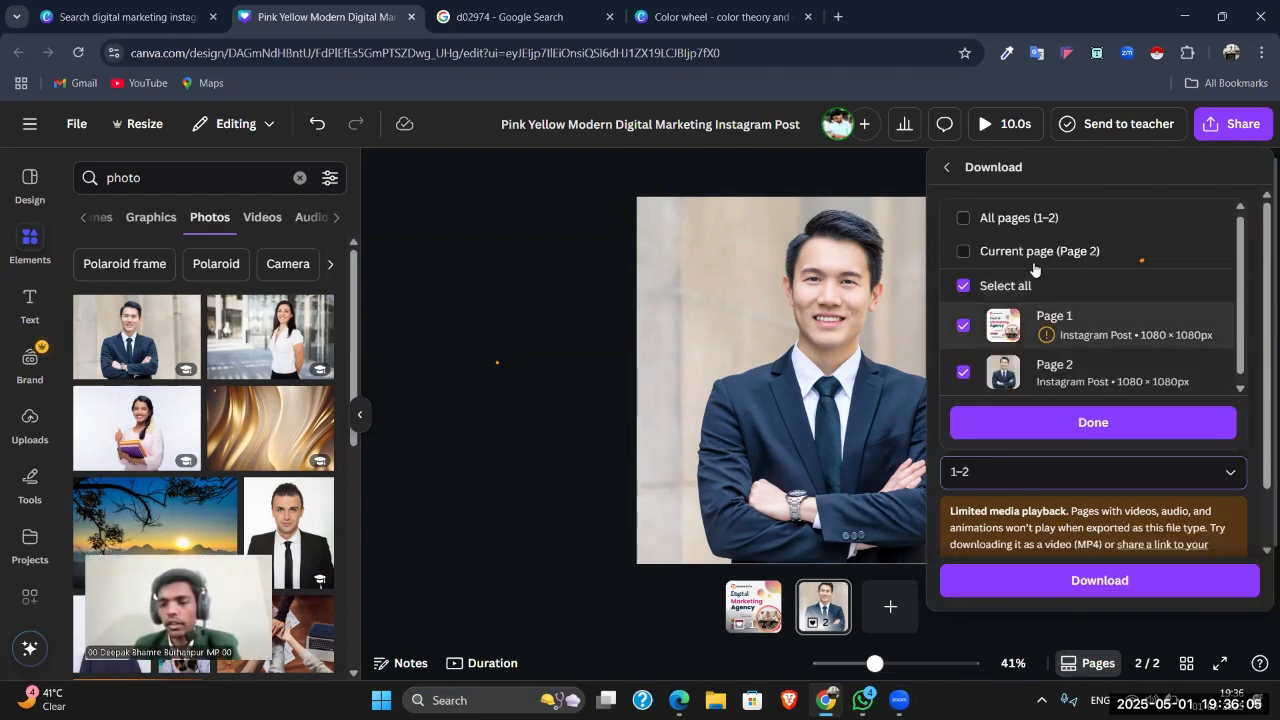
{"action": "left_click", "coordinate": [1032, 258]}
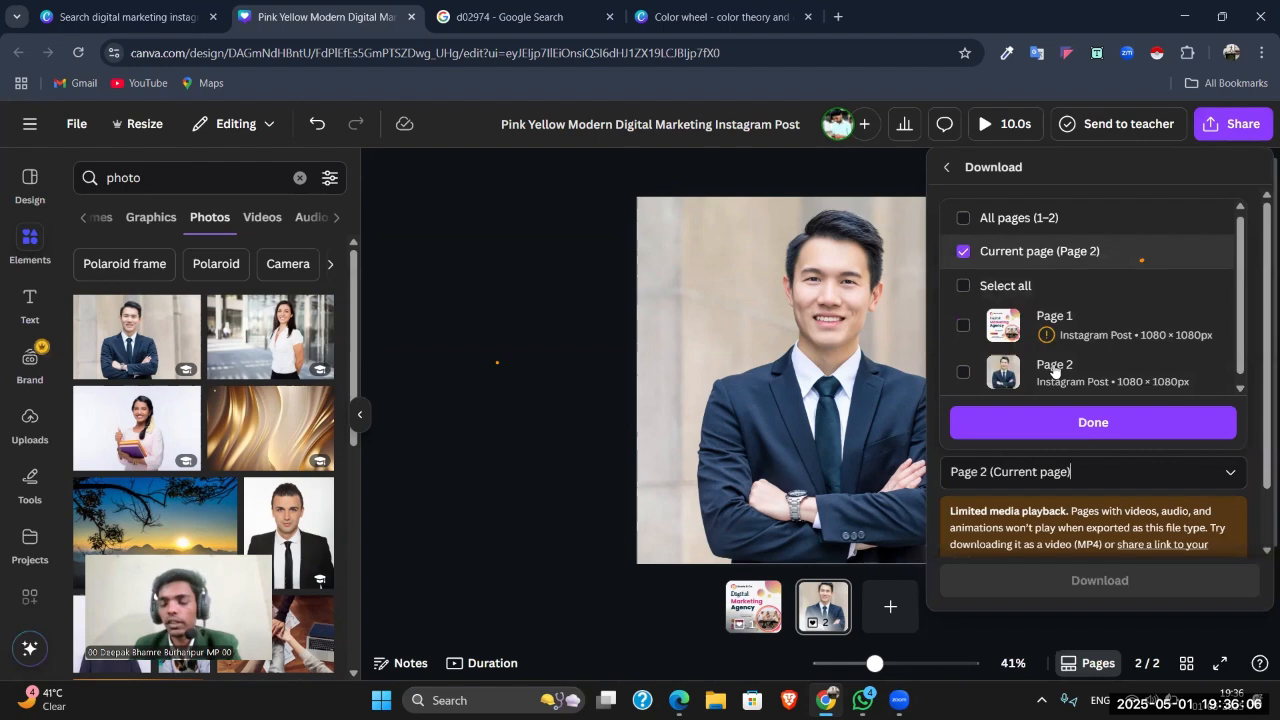
{"action": "left_click", "coordinate": [1048, 430]}
{"action": "left_click", "coordinate": [1050, 582]}
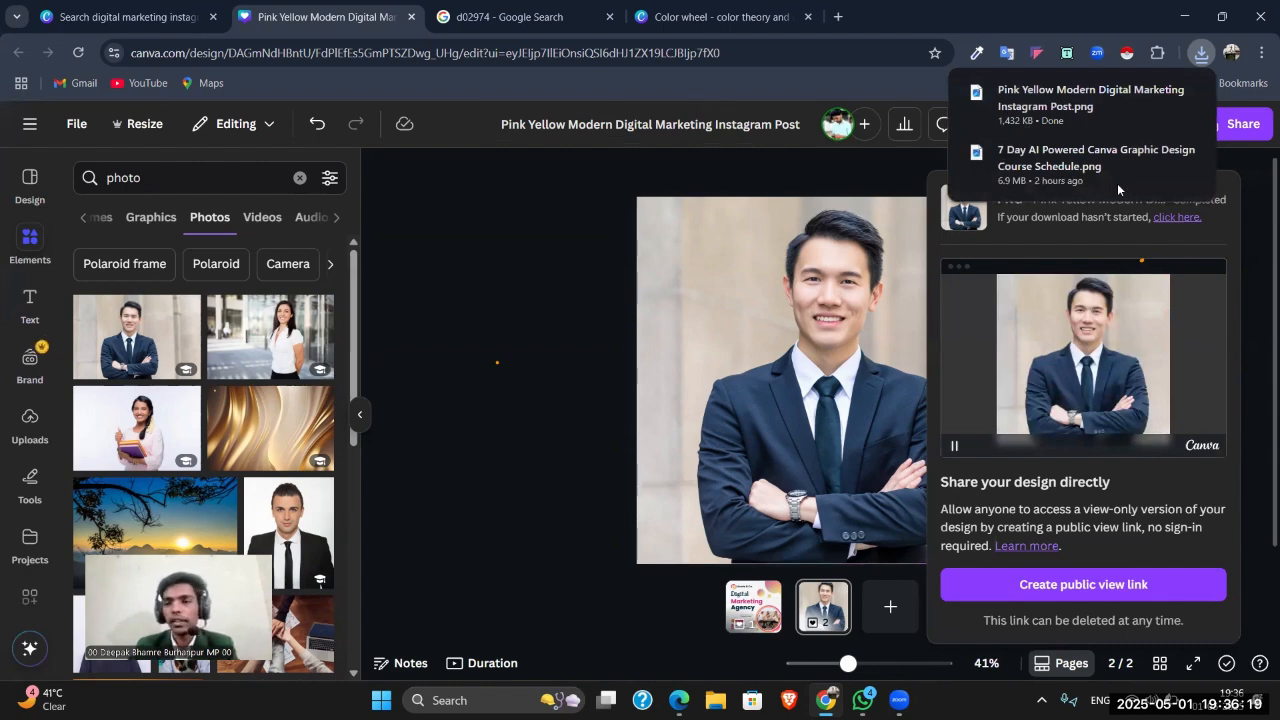
{"action": "left_click", "coordinate": [626, 308]}
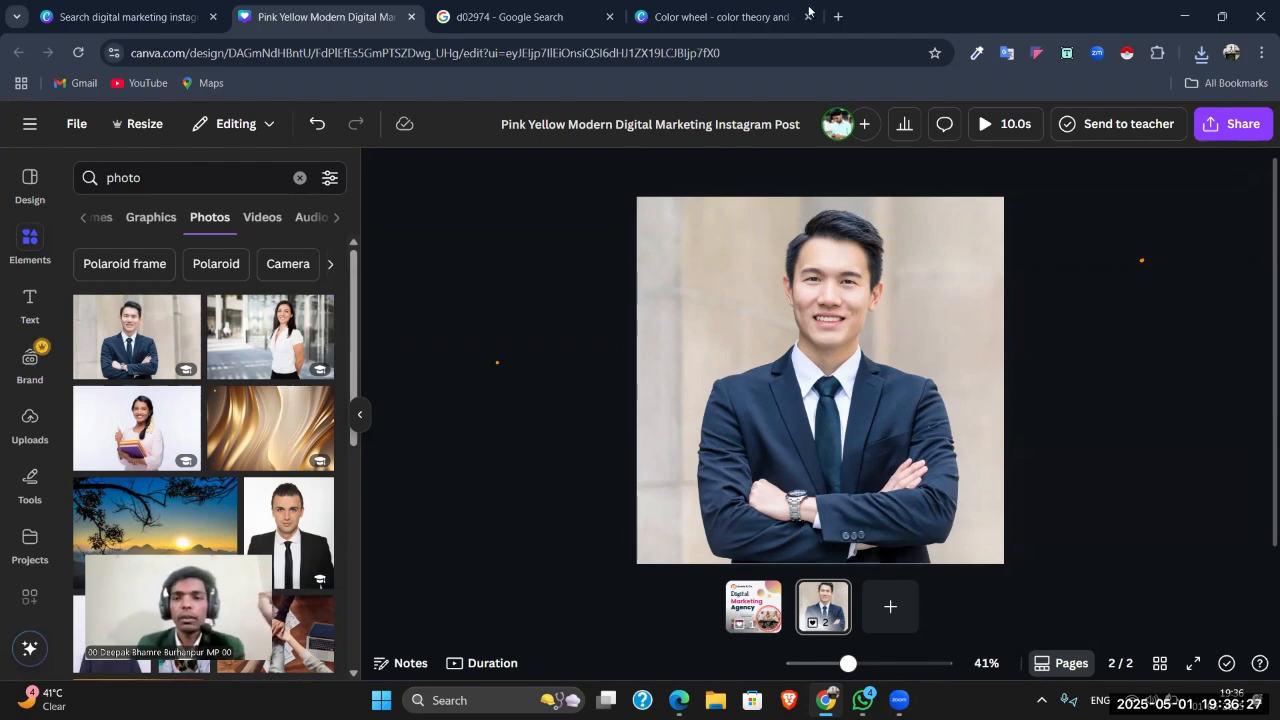
Step: Search Google for "bg remove" in a new browser tab and open the remove.bg website from the results
{"action": "left_click", "coordinate": [837, 14]}
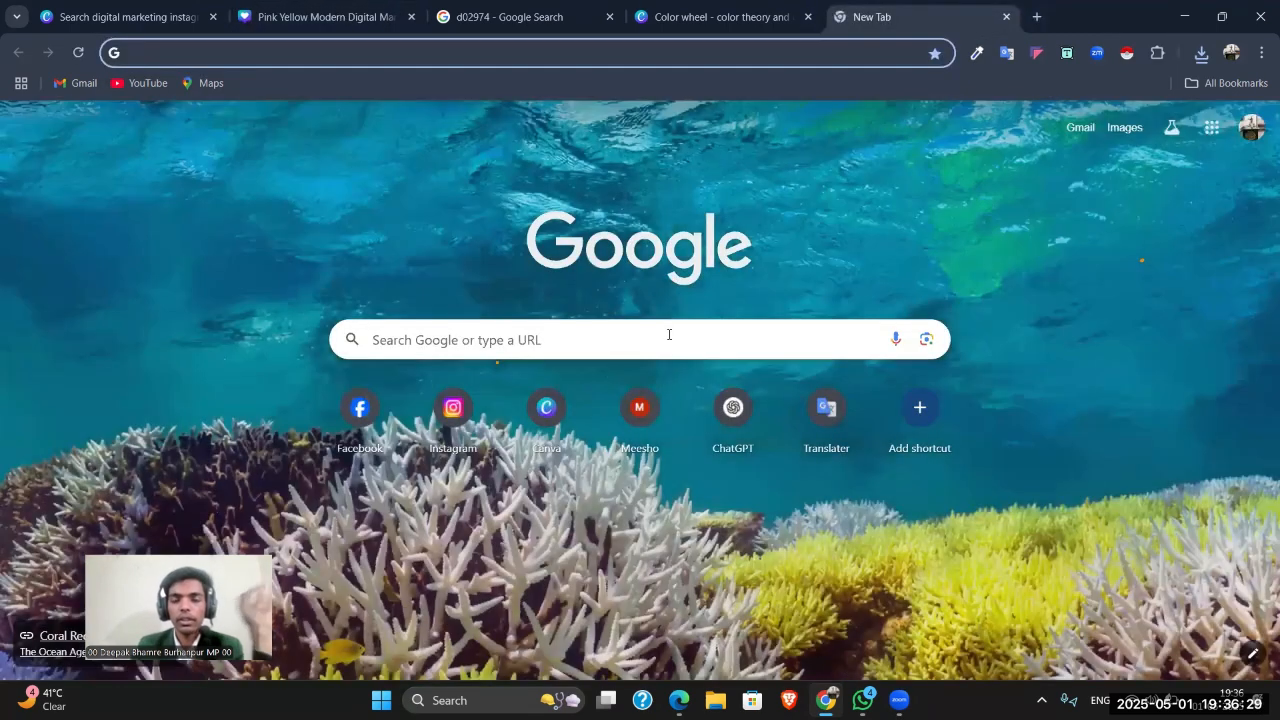
{"action": "left_click", "coordinate": [669, 334]}
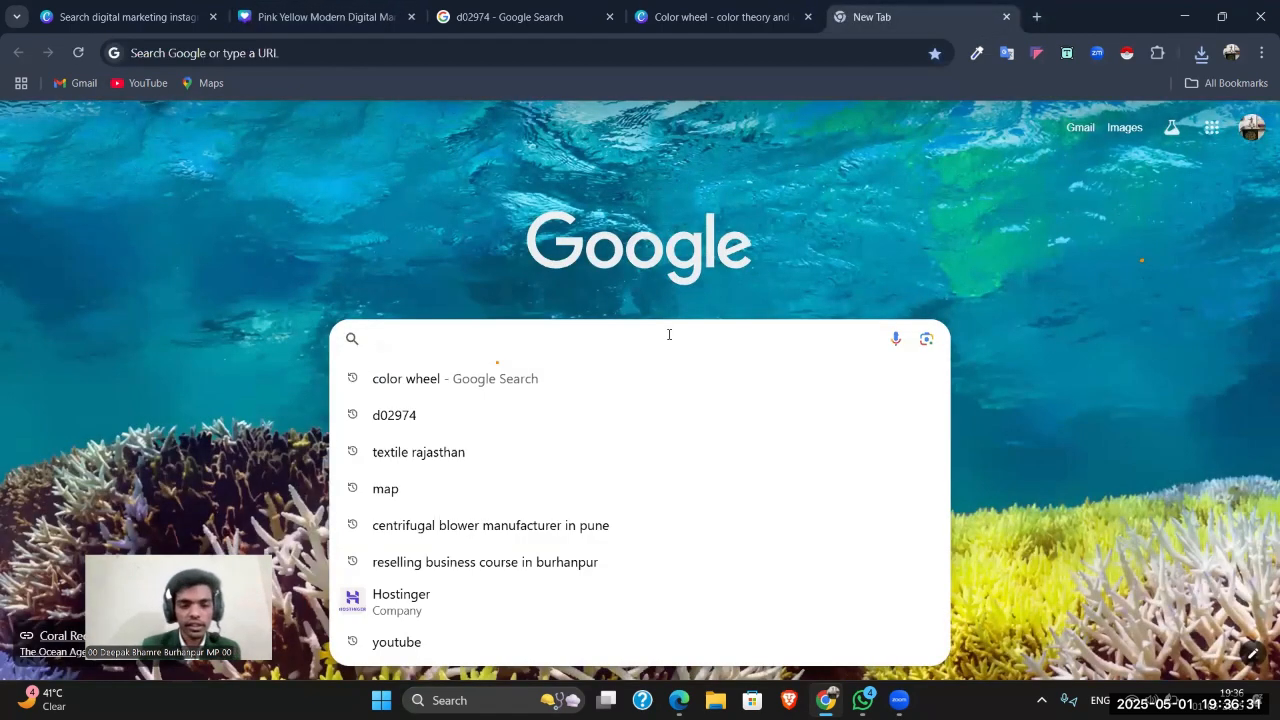
{"action": "type", "text": "bg.r"}
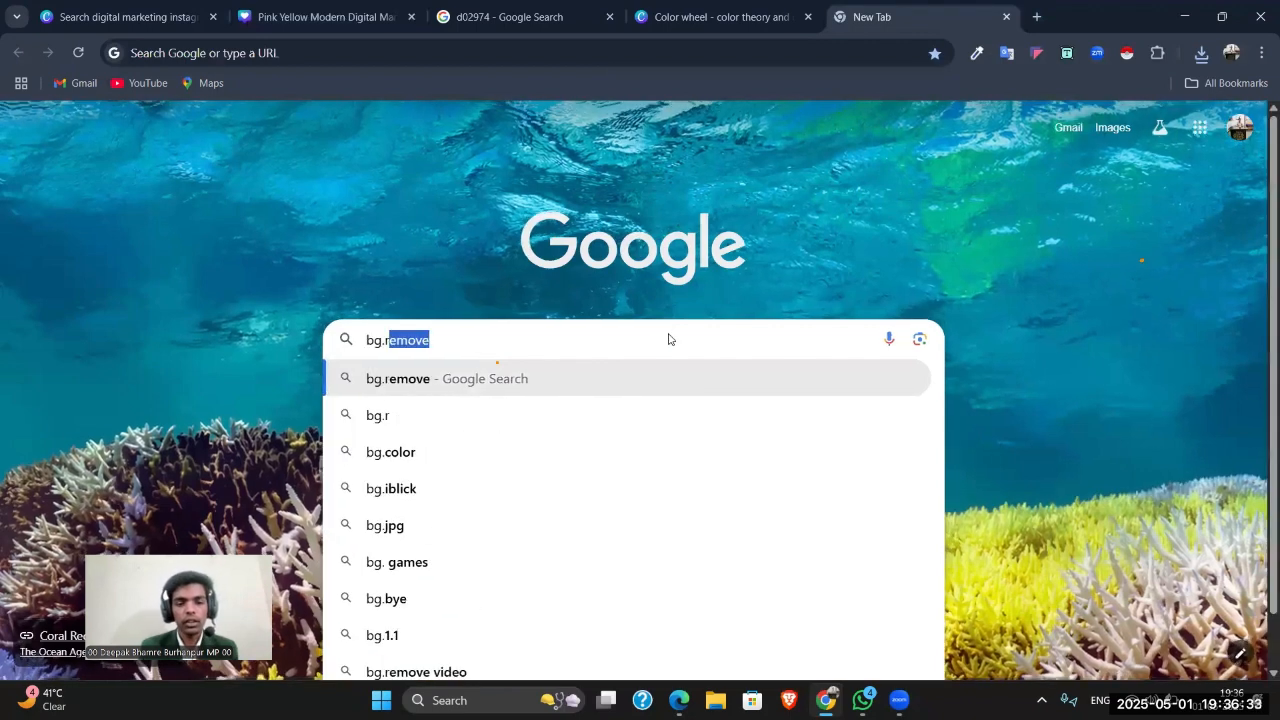
{"action": "type", "text": "emove"}
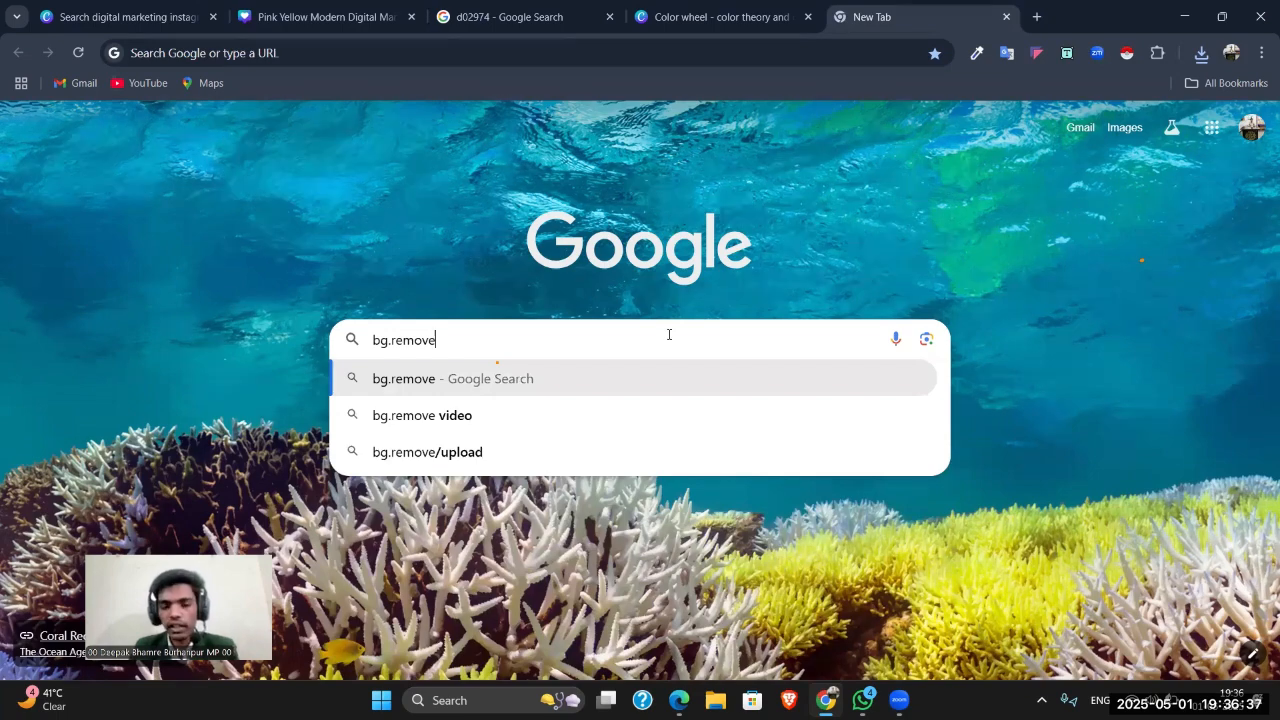
{"action": "double_click", "coordinate": [505, 343]}
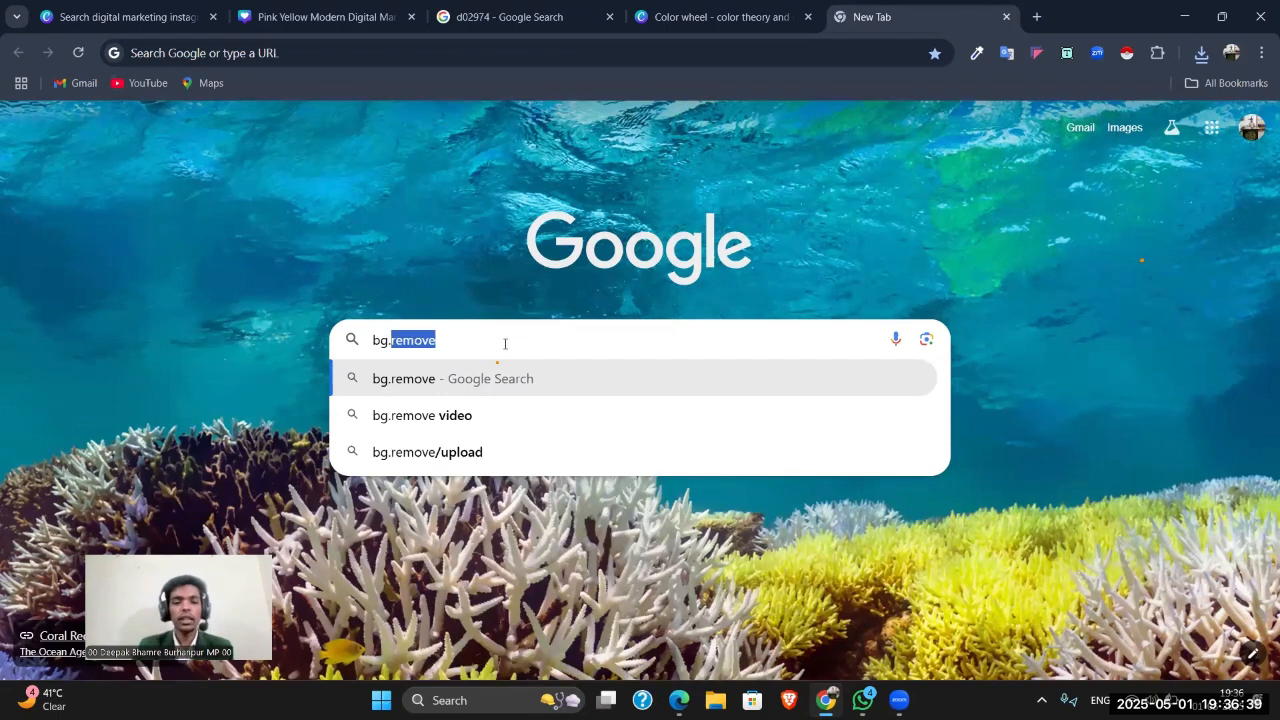
{"action": "type", "text": "bg remove"}
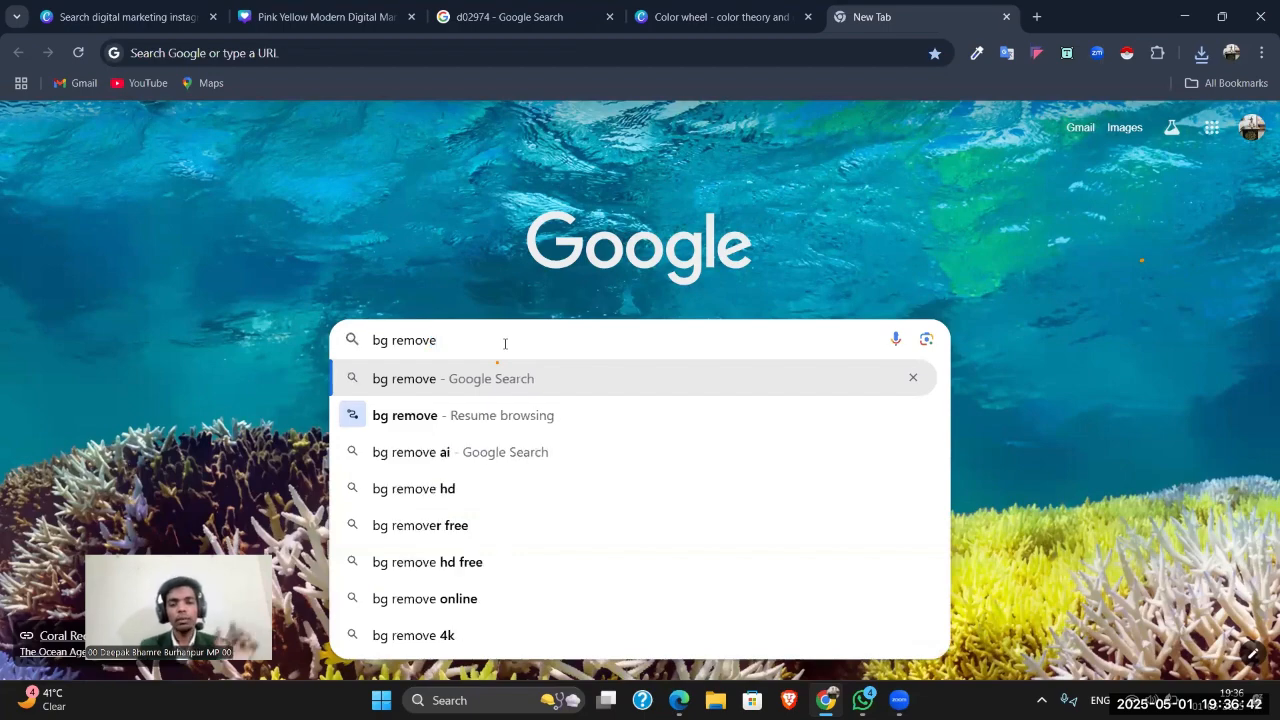
{"action": "key", "text": "Return"}
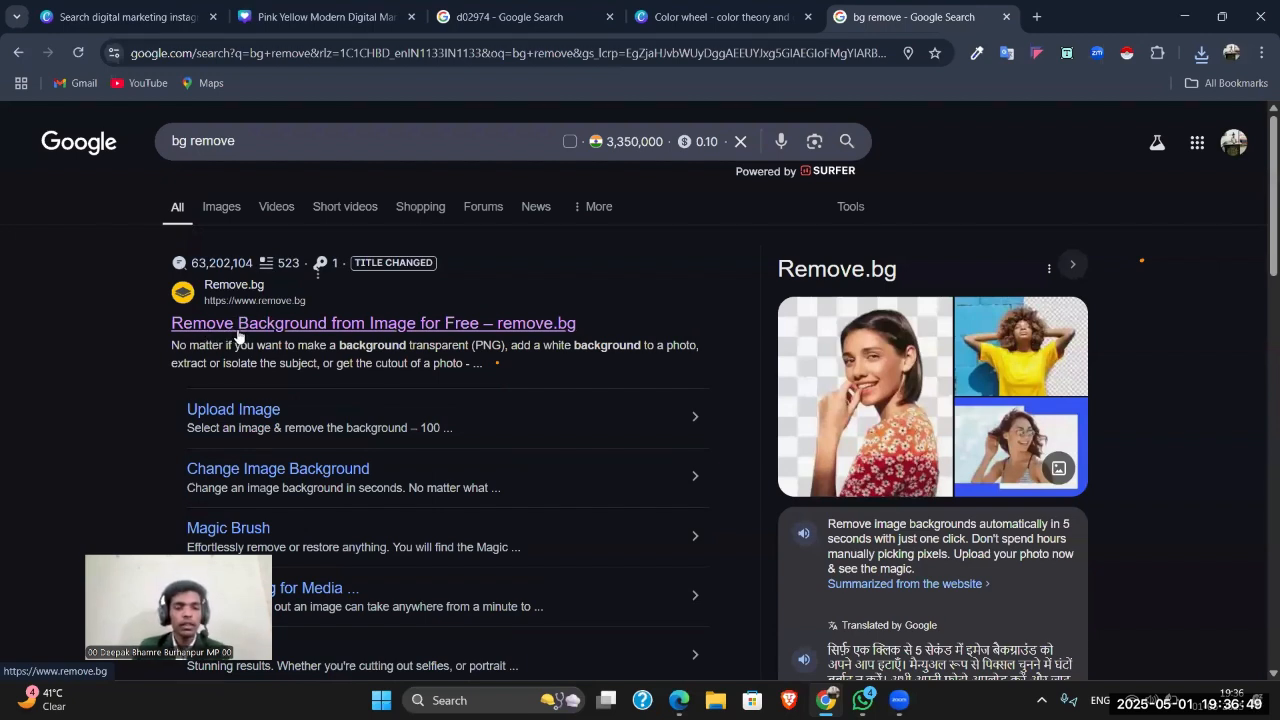
{"action": "left_click", "coordinate": [292, 325]}
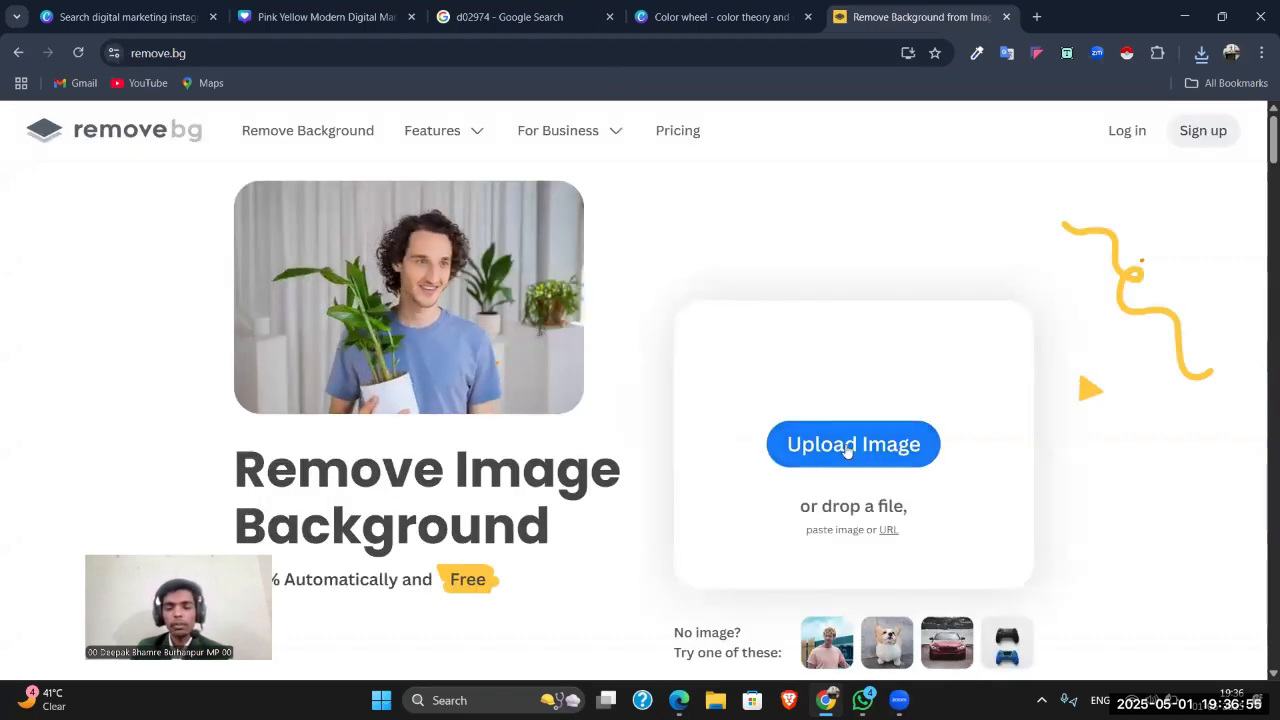
Step: Upload the Pink Yellow Modern Digital Marketing Instagram Post image to remove.bg and download the cutout as the free 500 x 500 preview
{"action": "left_click", "coordinate": [846, 446]}
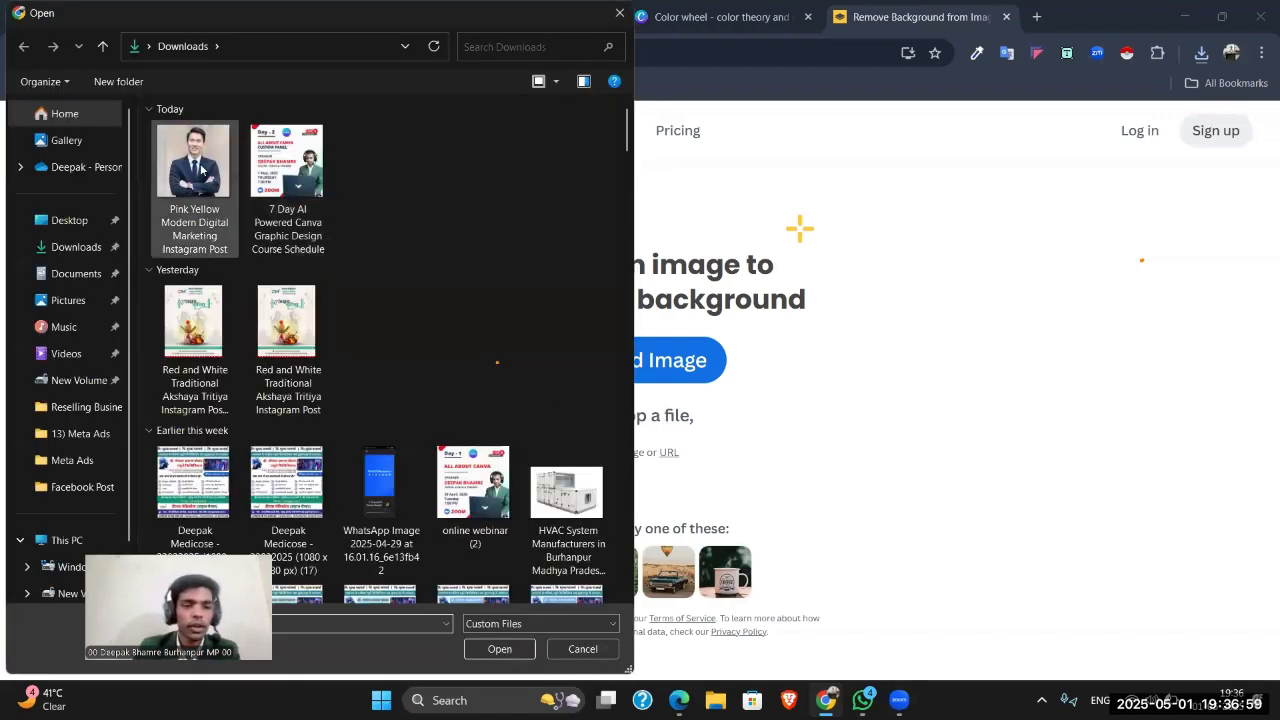
{"action": "left_click", "coordinate": [201, 170]}
{"action": "double_click", "coordinate": [201, 170]}
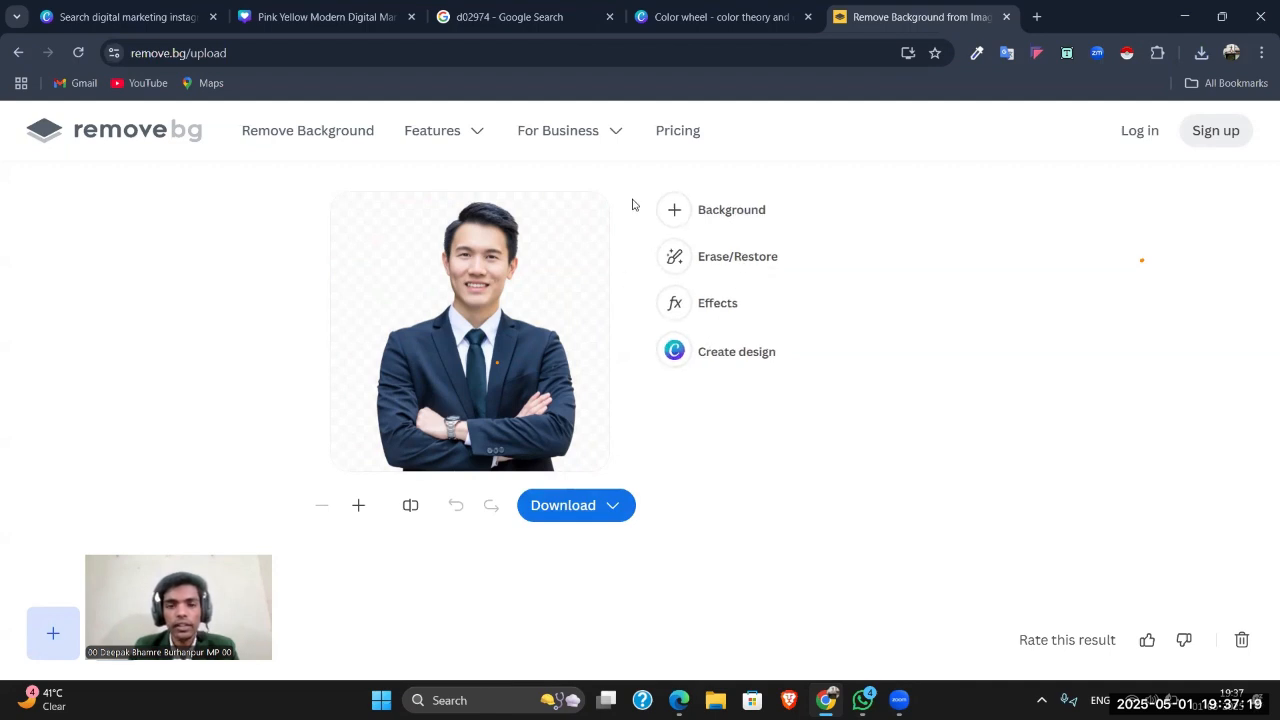
{"action": "left_click", "coordinate": [560, 506]}
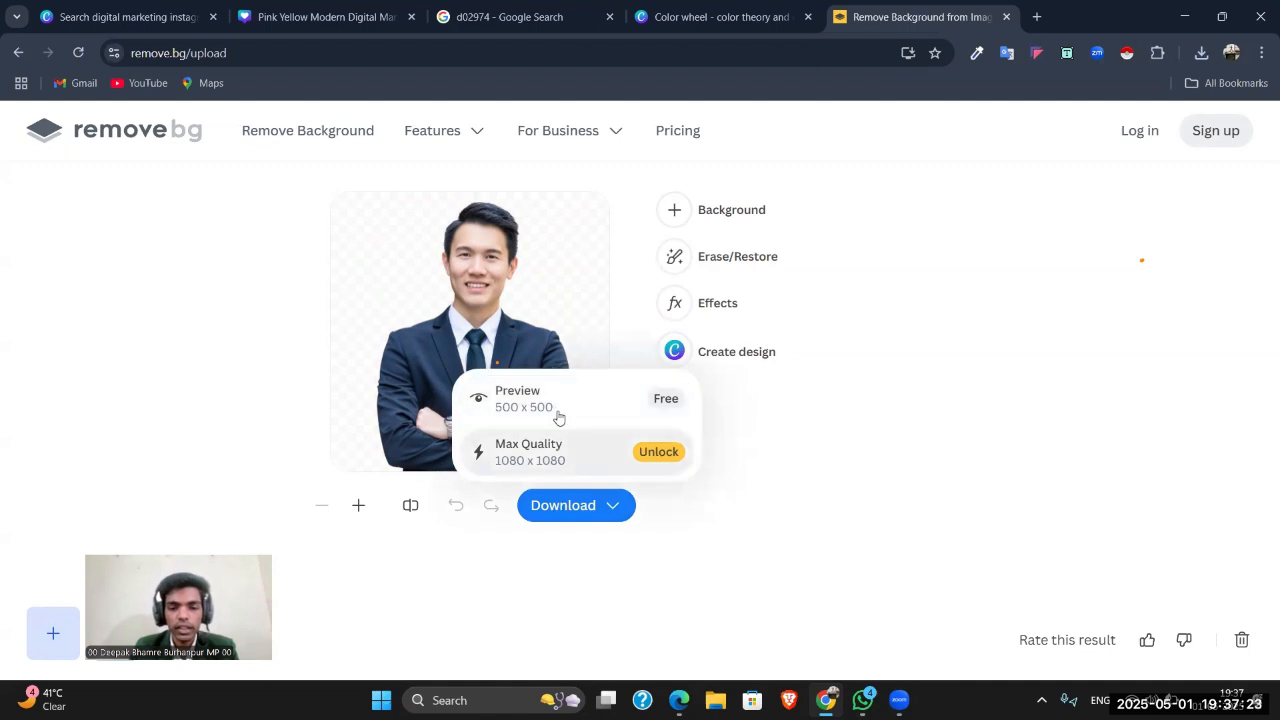
{"action": "left_click", "coordinate": [560, 412]}
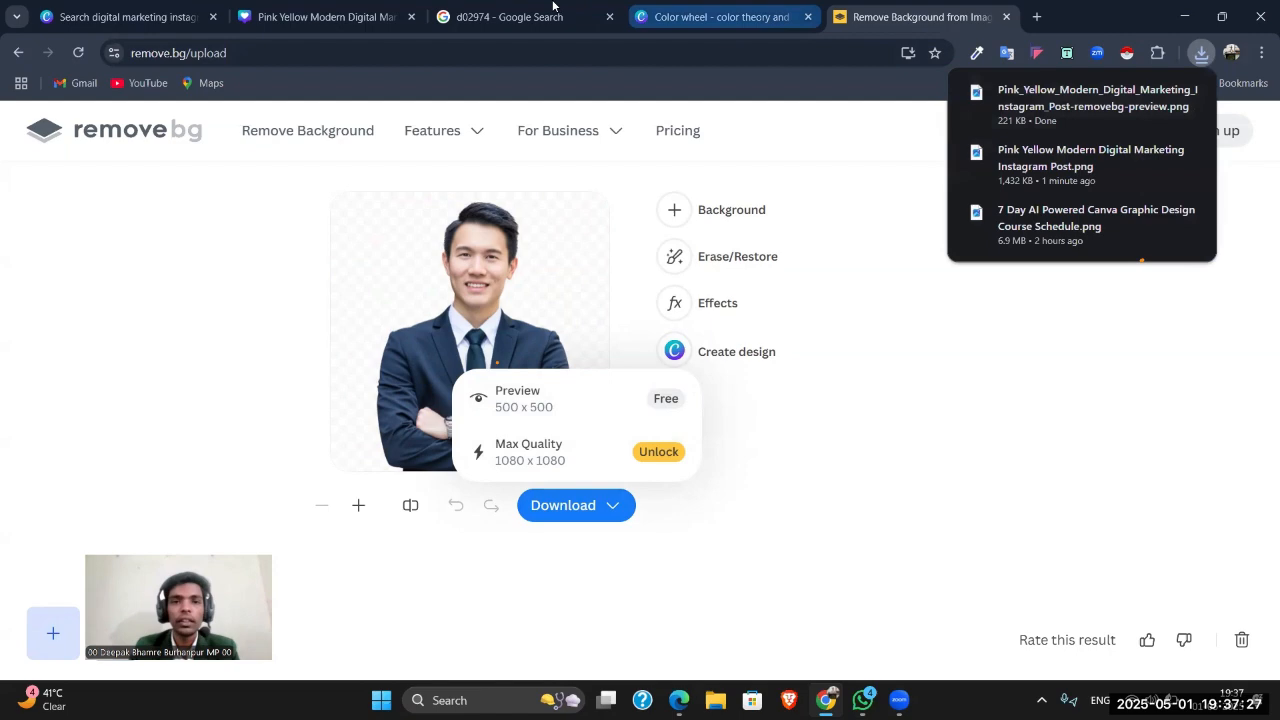
Step: Return to the Pink Yellow Modern Digital Marketing design in Canva and add a blank third page
{"action": "left_click", "coordinate": [720, 17]}
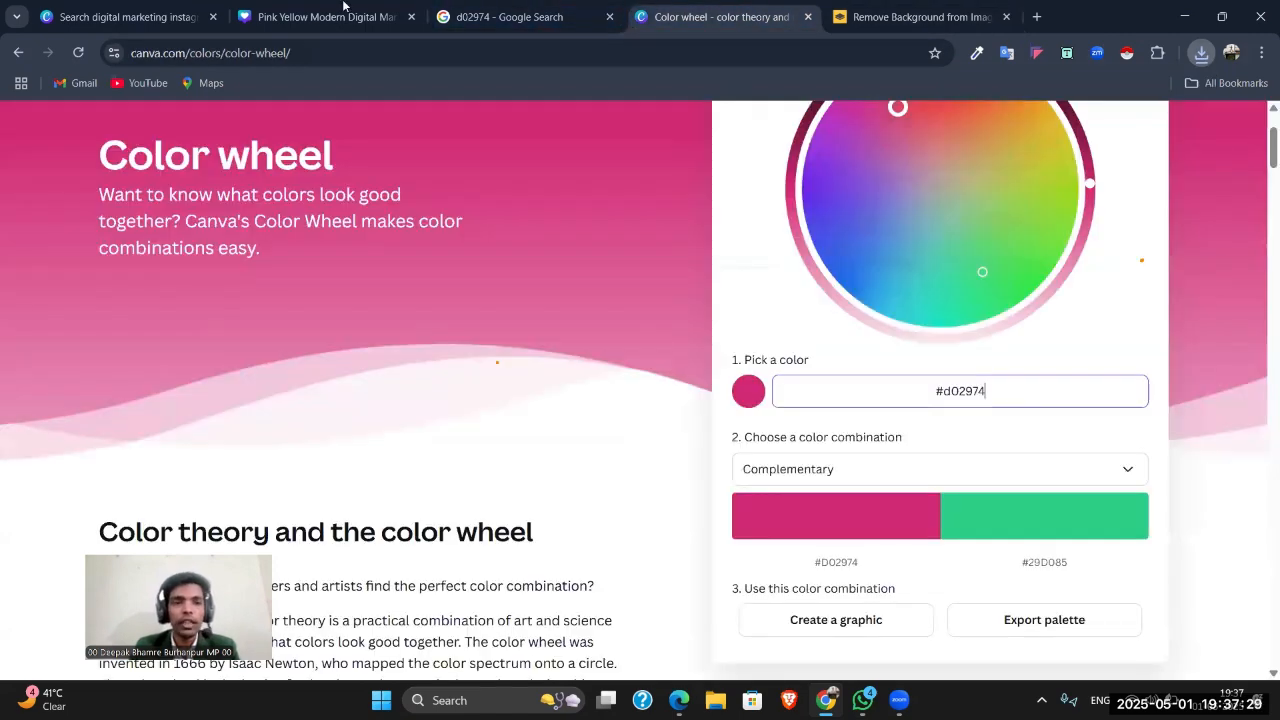
{"action": "left_click", "coordinate": [343, 12]}
{"action": "left_click", "coordinate": [890, 607]}
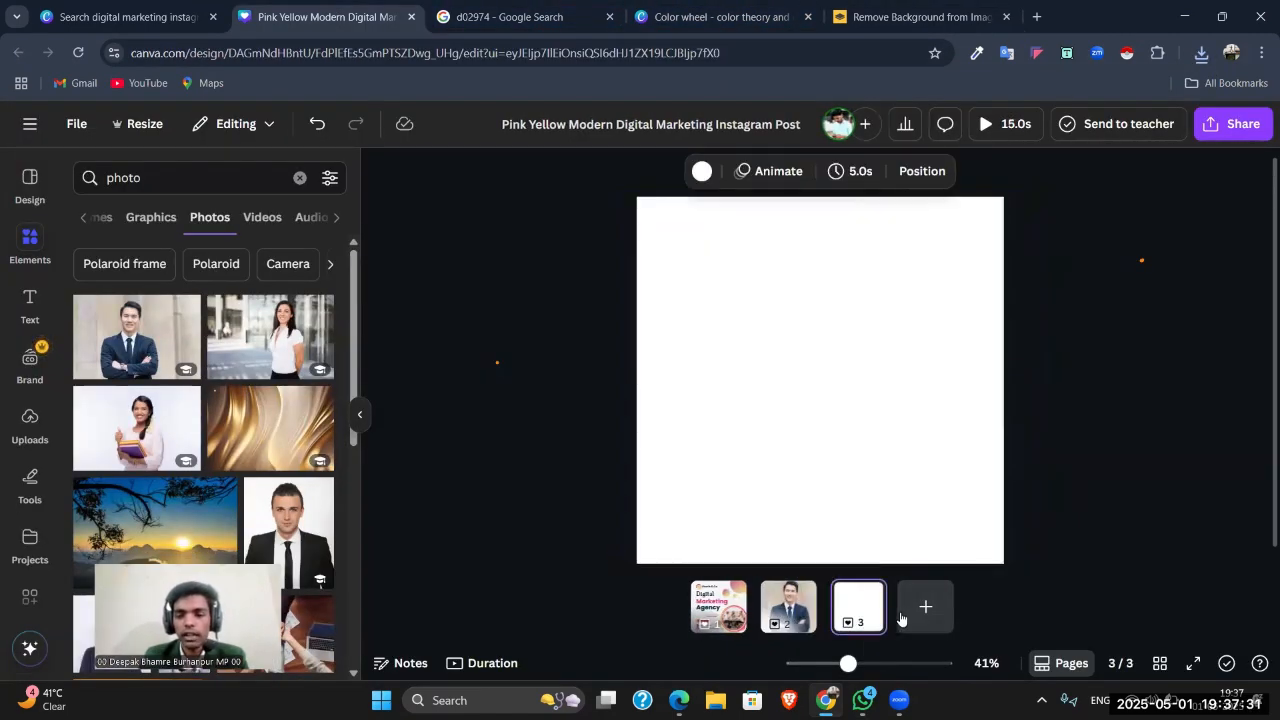
{"action": "left_click", "coordinate": [827, 417]}
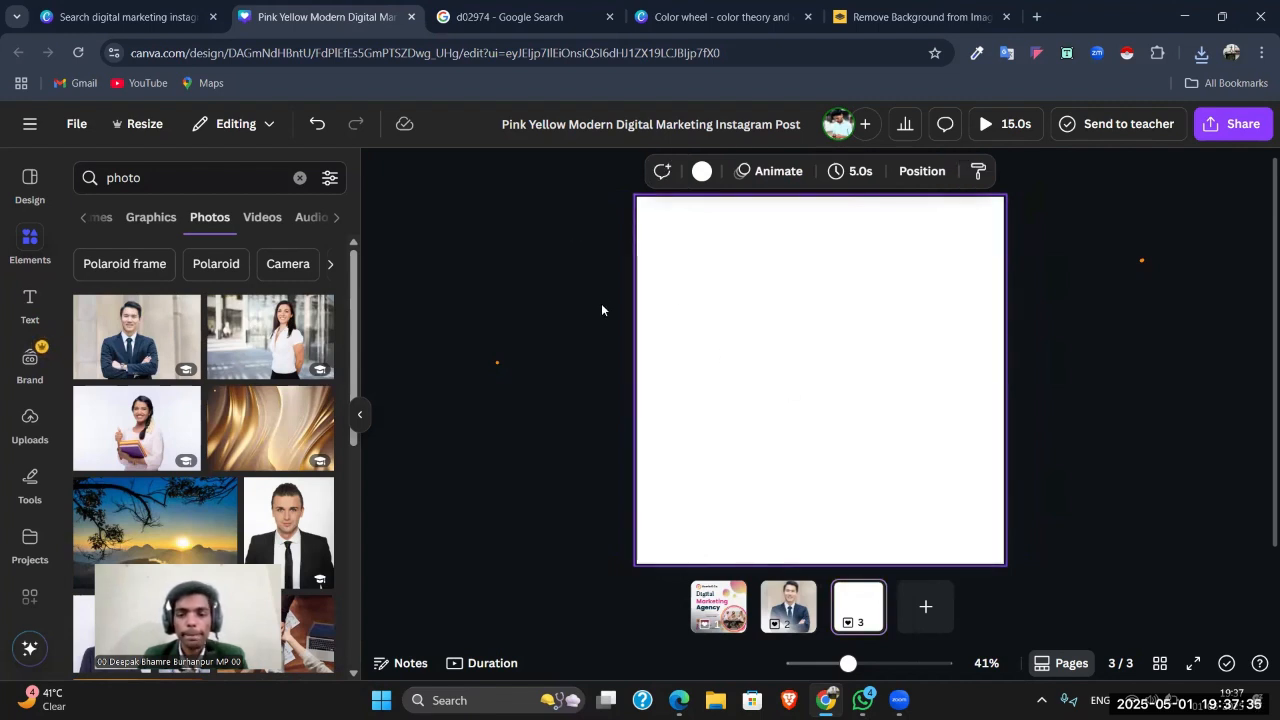
{"action": "left_click", "coordinate": [568, 274]}
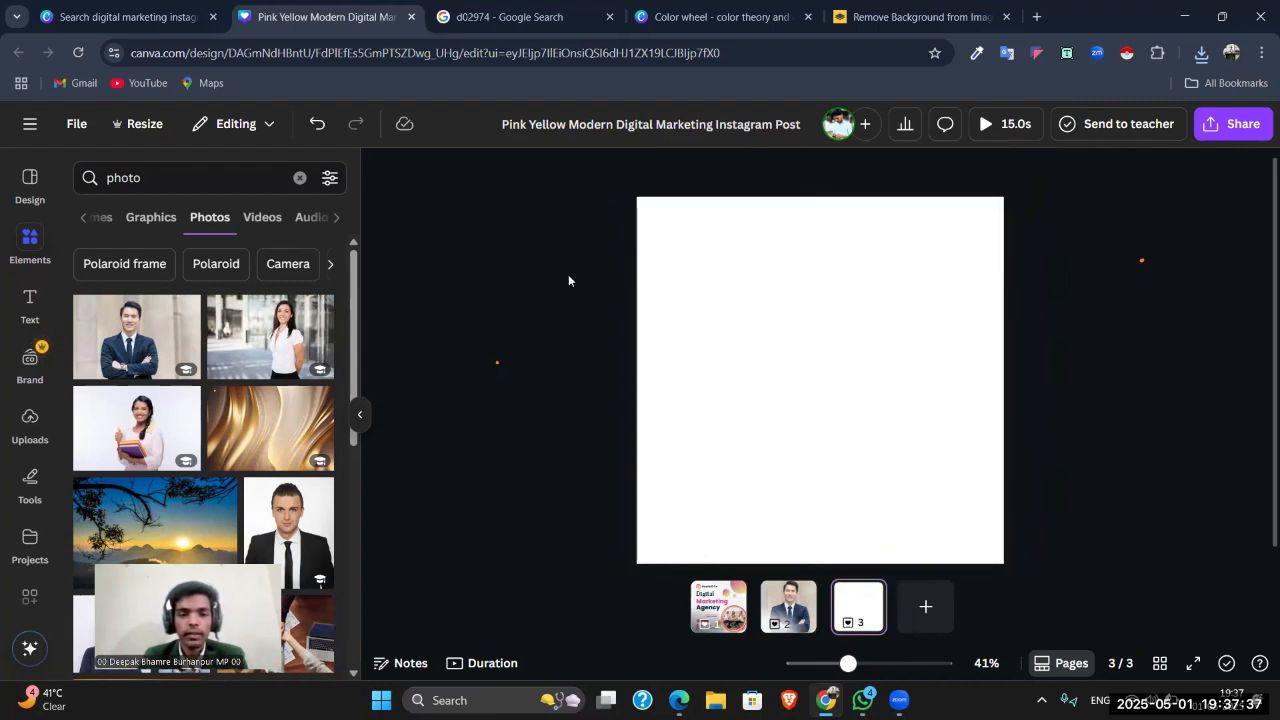
{"action": "left_click", "coordinate": [881, 270]}
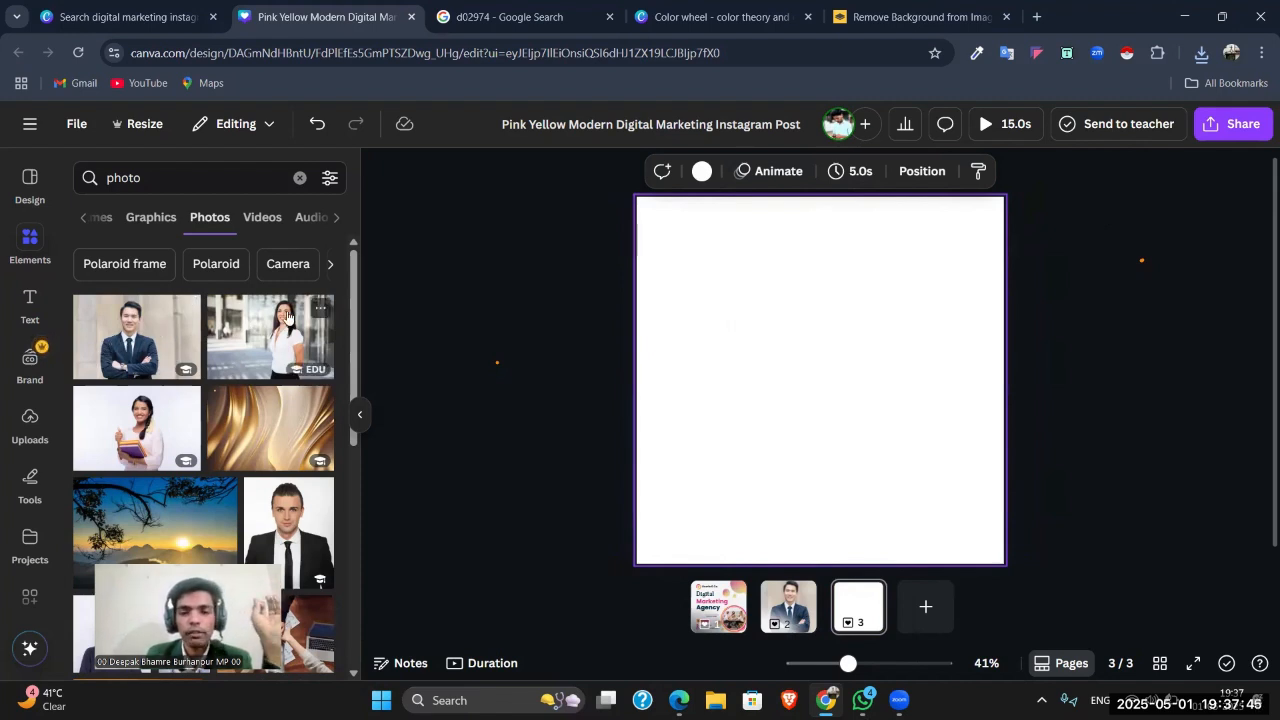
Step: Upload the background-free removebg-preview image of the man from the Downloads folder to the Canva uploads
{"action": "scroll", "coordinate": [28, 330], "scroll_direction": "down", "scroll_amount": 2}
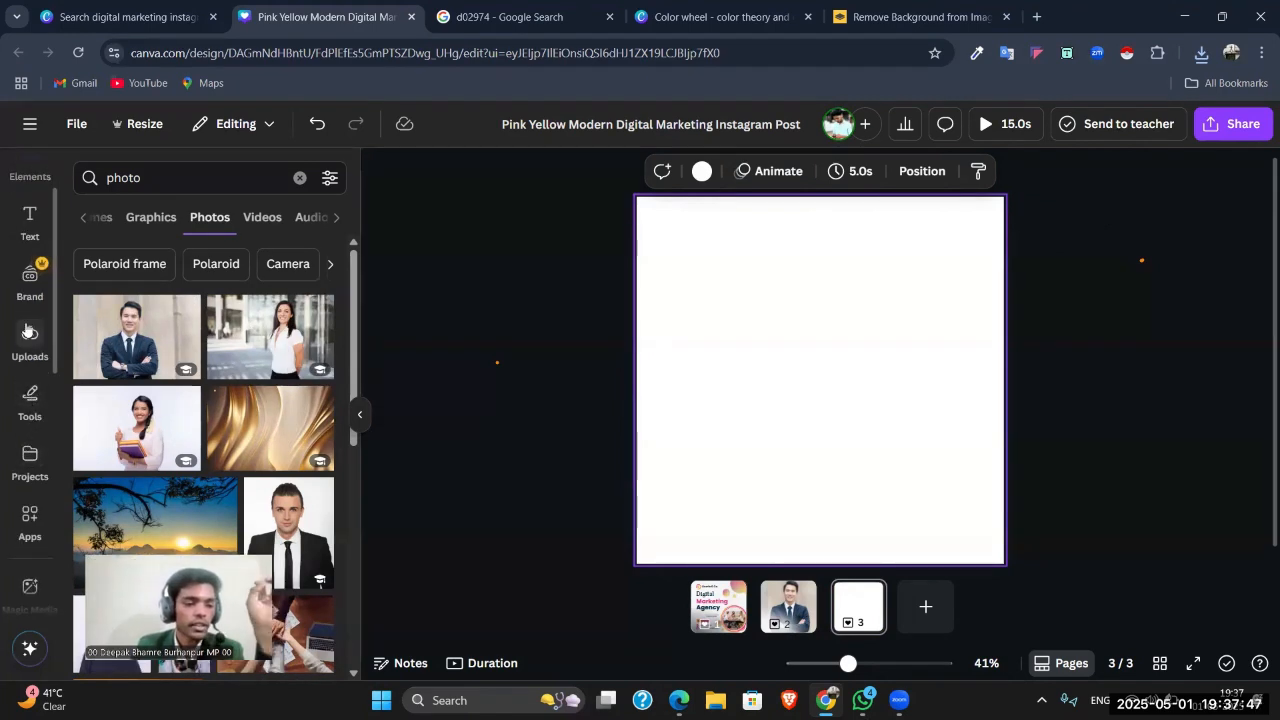
{"action": "scroll", "coordinate": [28, 310], "scroll_direction": "up", "scroll_amount": 2}
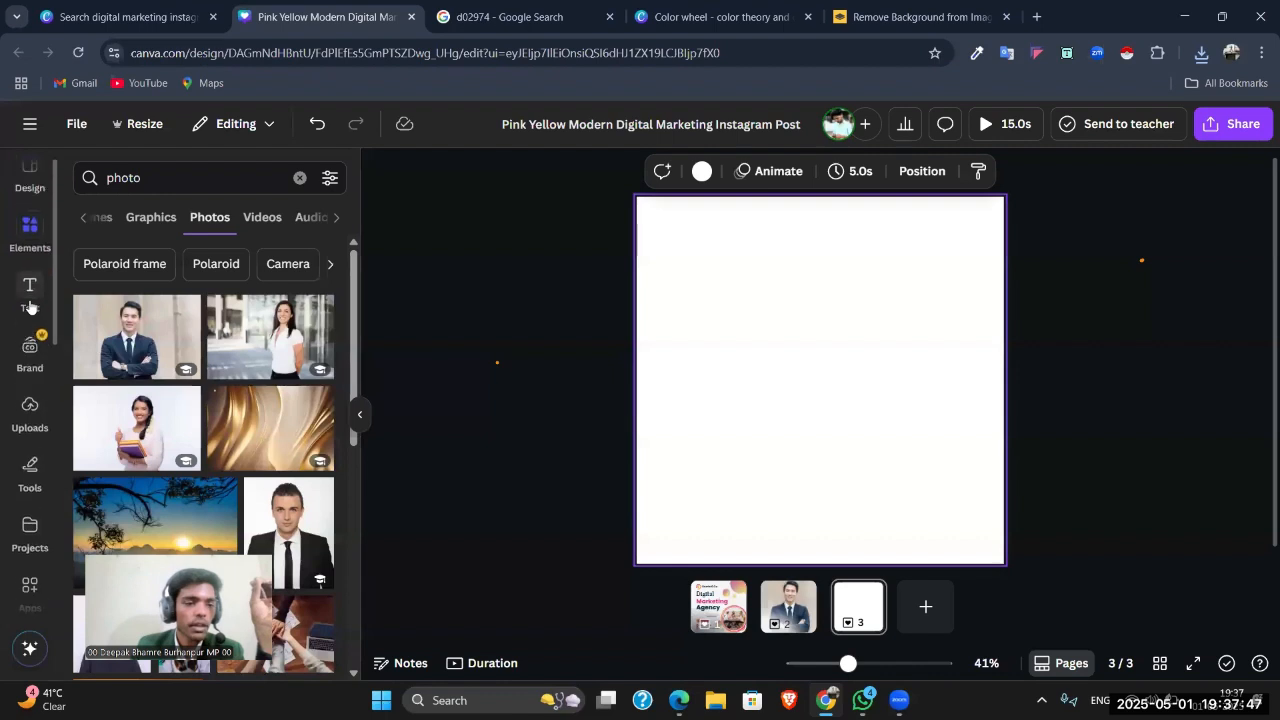
{"action": "left_click", "coordinate": [28, 424]}
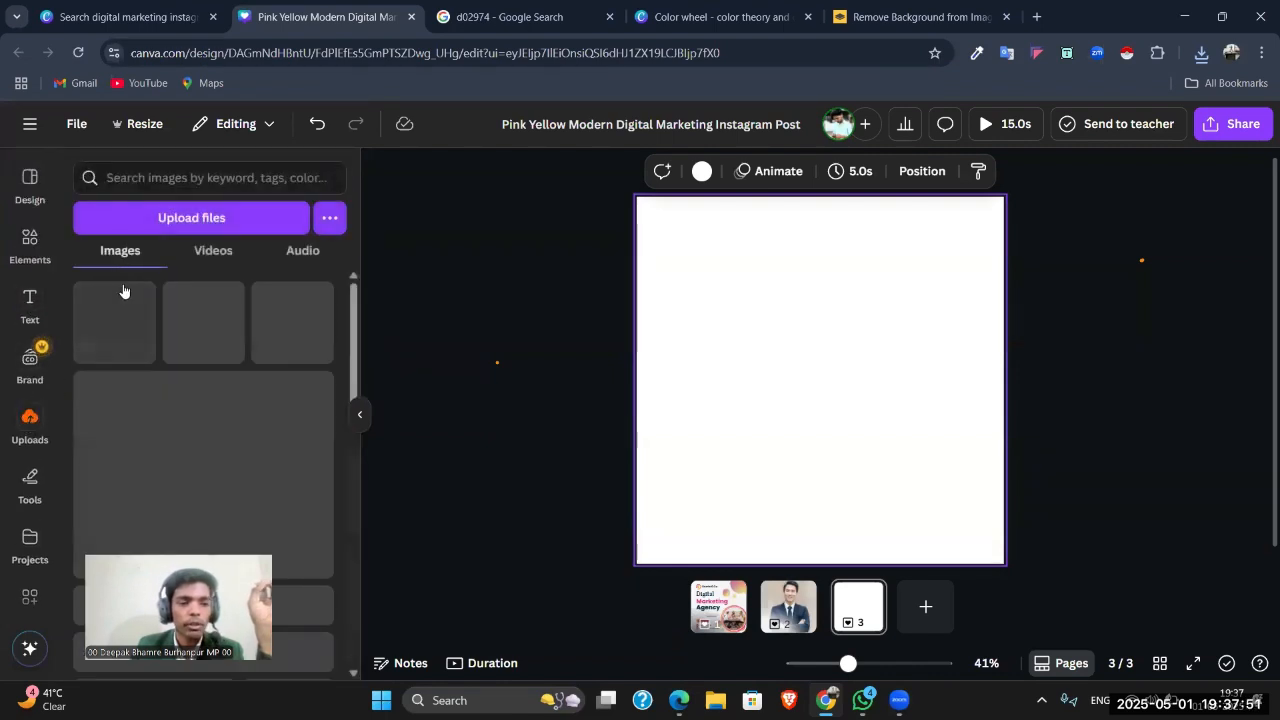
{"action": "left_click", "coordinate": [168, 220]}
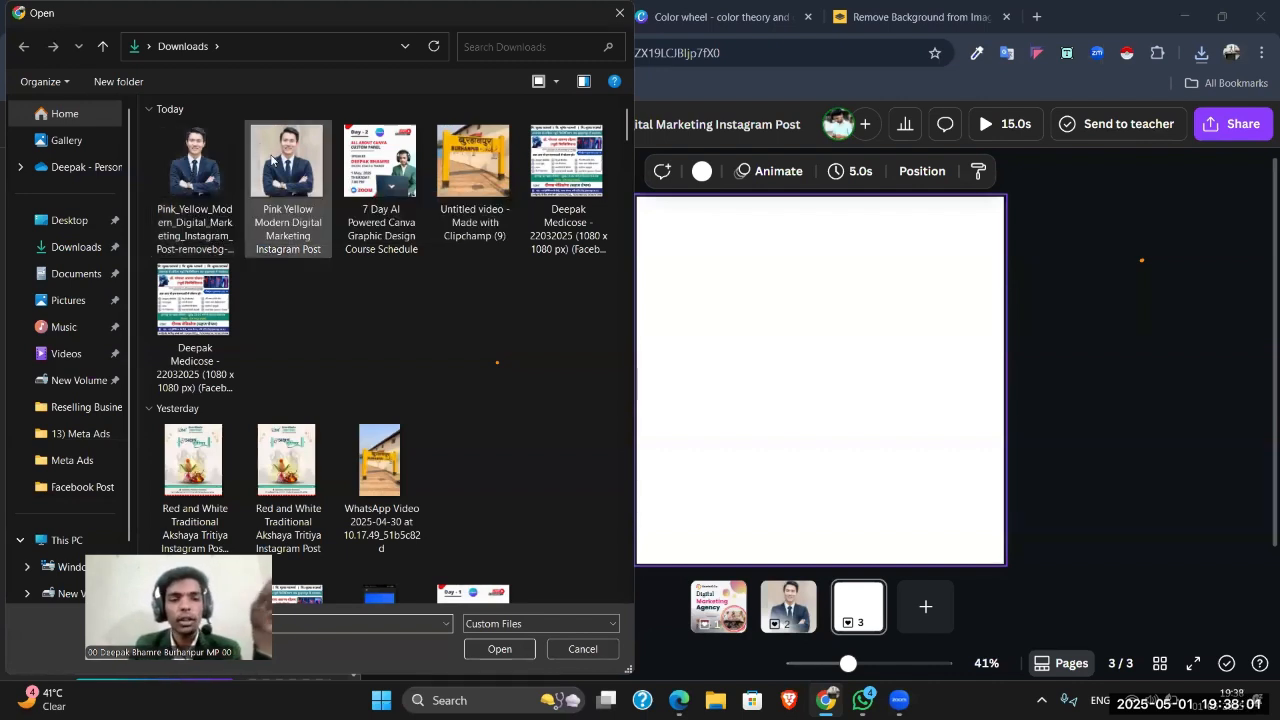
{"action": "left_click", "coordinate": [204, 166]}
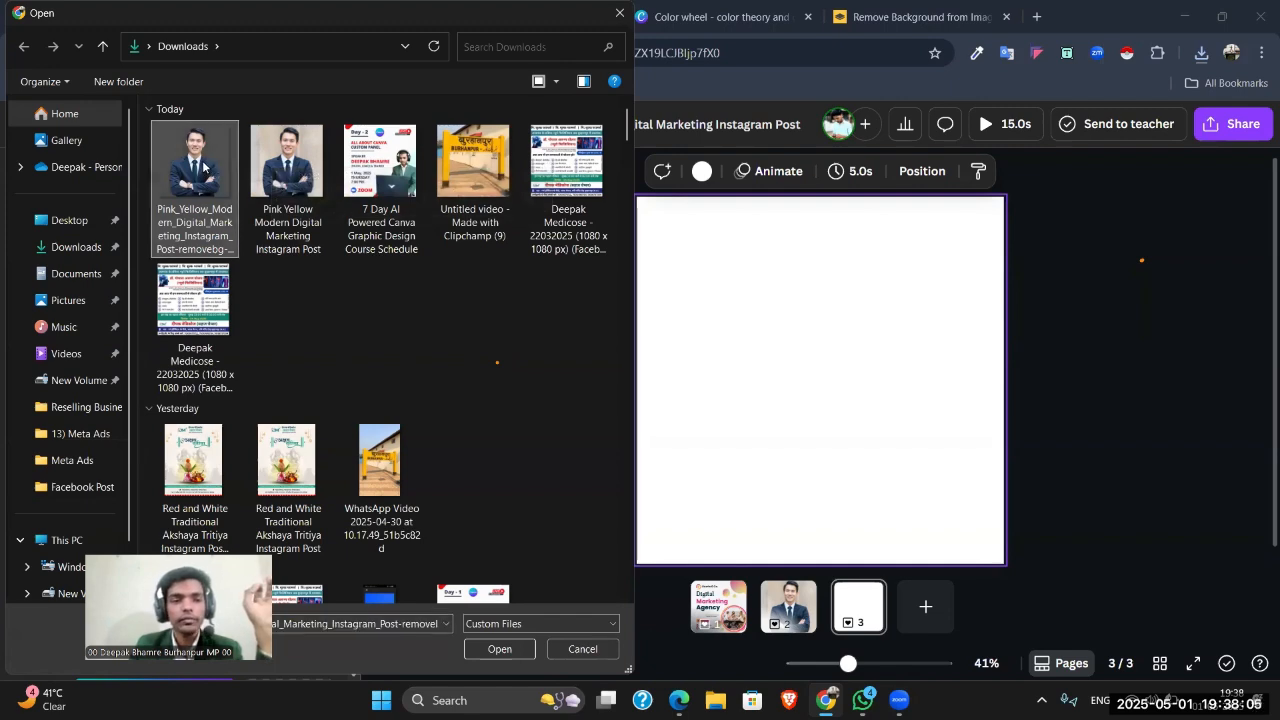
{"action": "double_click", "coordinate": [204, 166]}
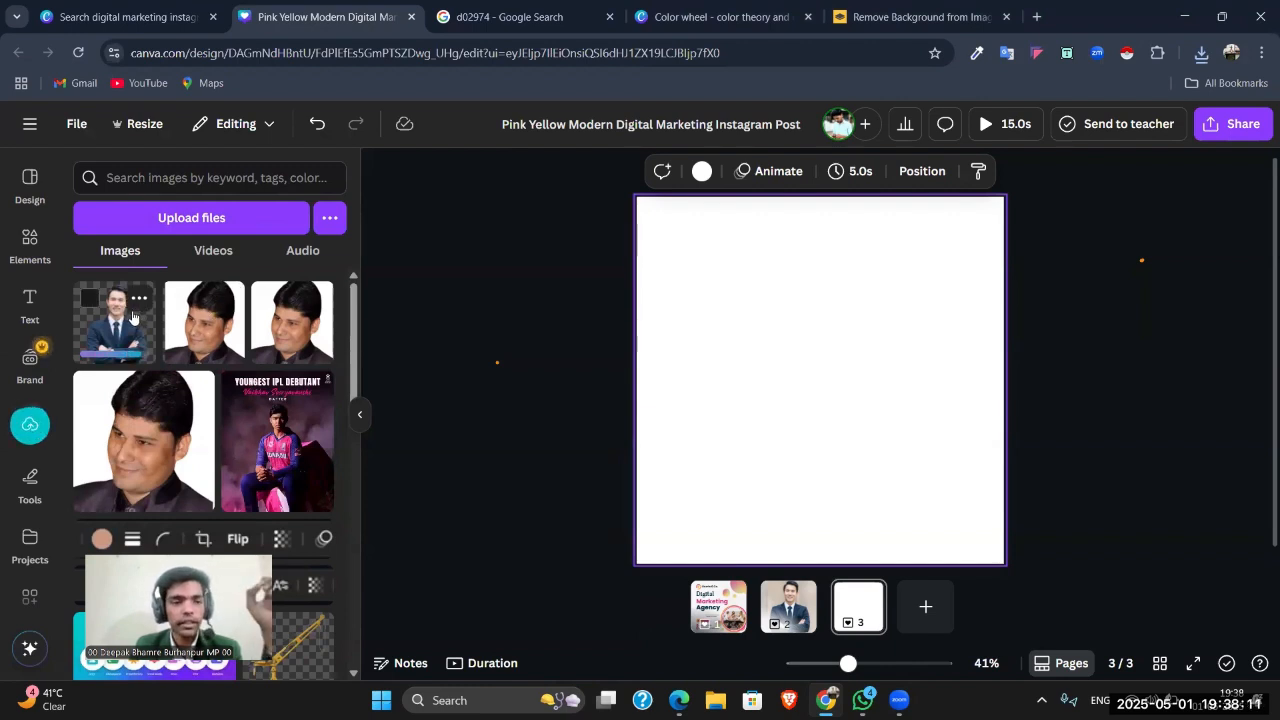
Step: Place the uploaded cutout of the man on page 3, enlarge it to fill the whole page, and deselect it
{"action": "left_click", "coordinate": [139, 298]}
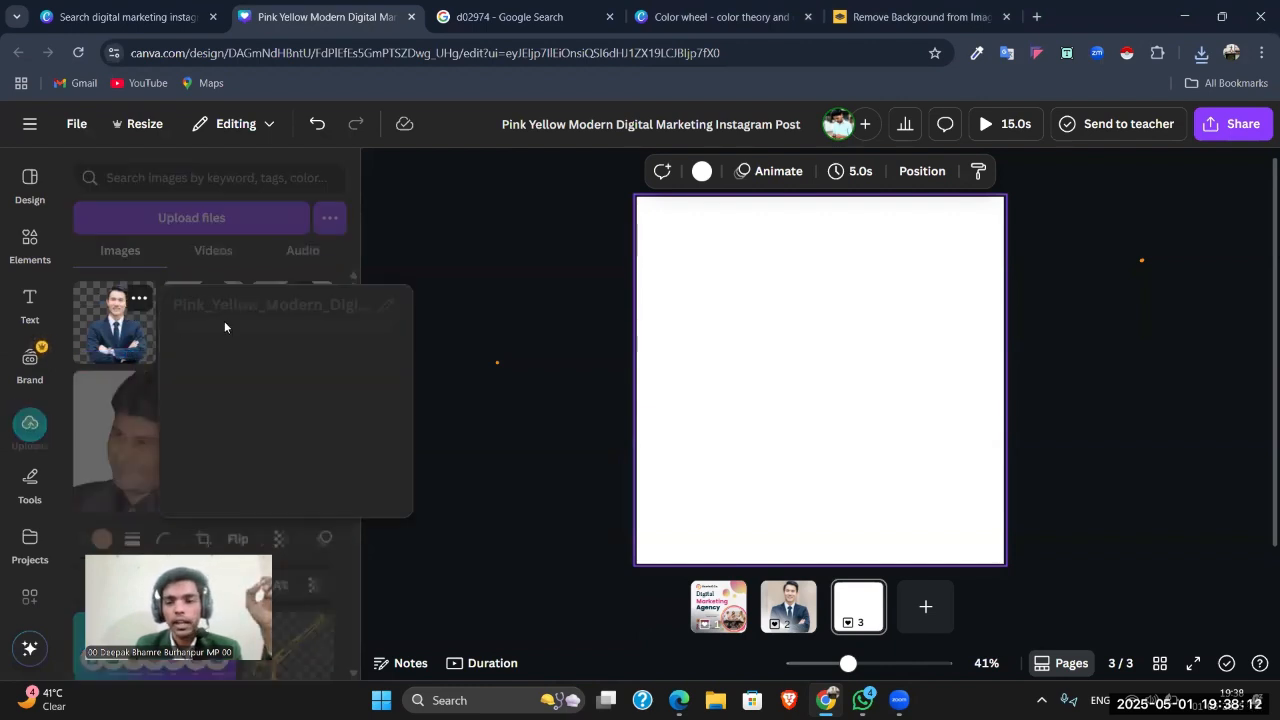
{"action": "left_click", "coordinate": [115, 336]}
{"action": "left_click", "coordinate": [115, 336]}
{"action": "left_click", "coordinate": [647, 382]}
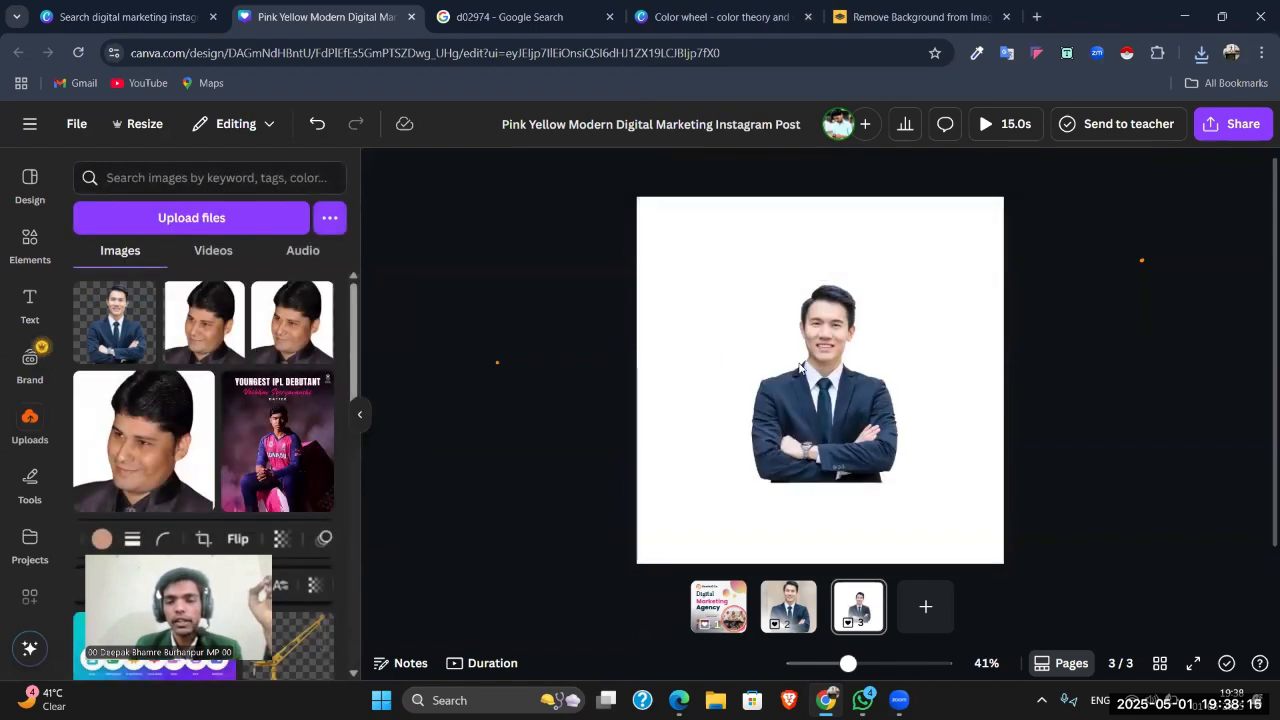
{"action": "left_click", "coordinate": [727, 300]}
{"action": "left_click_drag", "start_coordinate": [717, 279], "coordinate": [637, 197]}
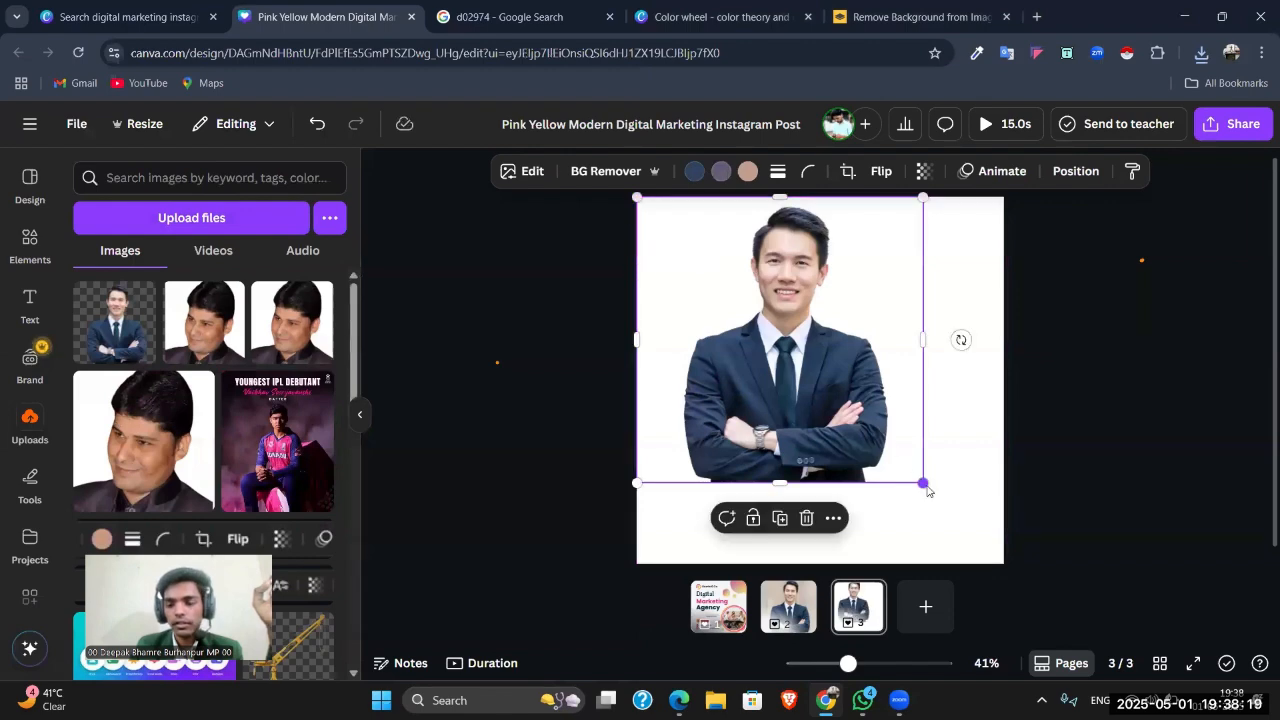
{"action": "left_click_drag", "start_coordinate": [927, 490], "coordinate": [1003, 564]}
{"action": "left_click", "coordinate": [1224, 337]}
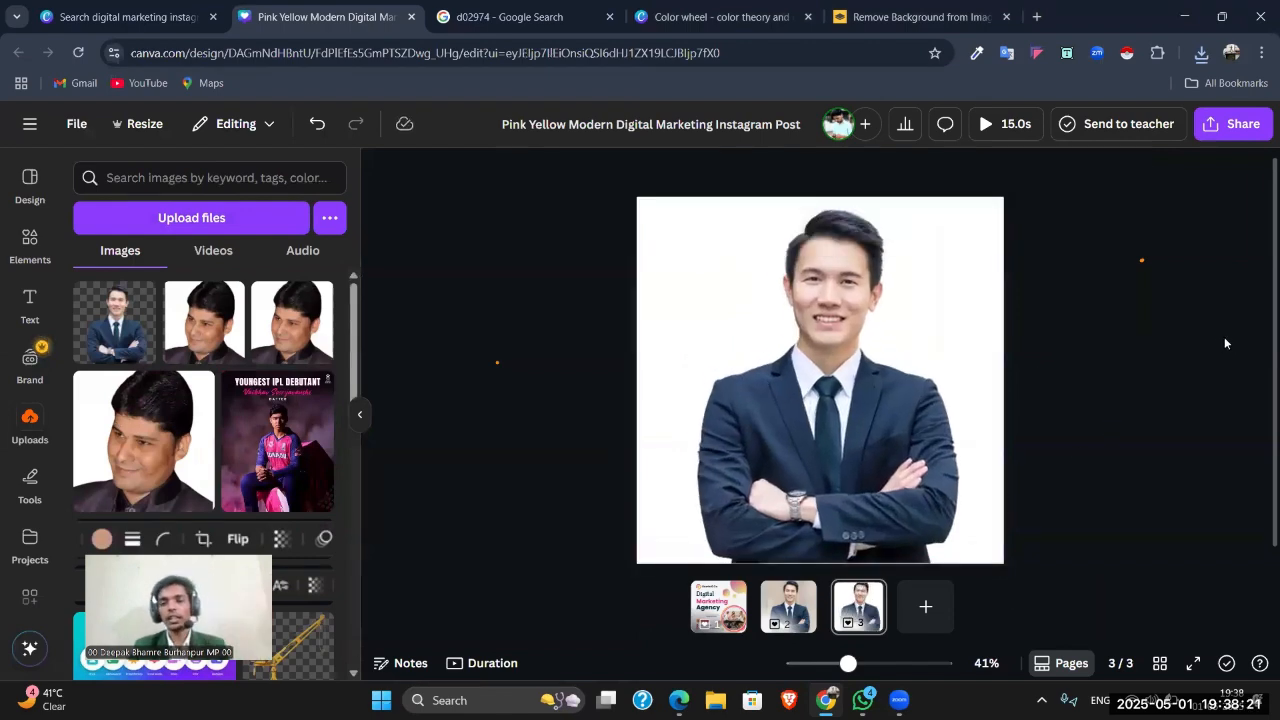
Step: Shrink the cutout slightly from its upper corners, center it on the page, and deselect it
{"action": "left_click", "coordinate": [889, 294]}
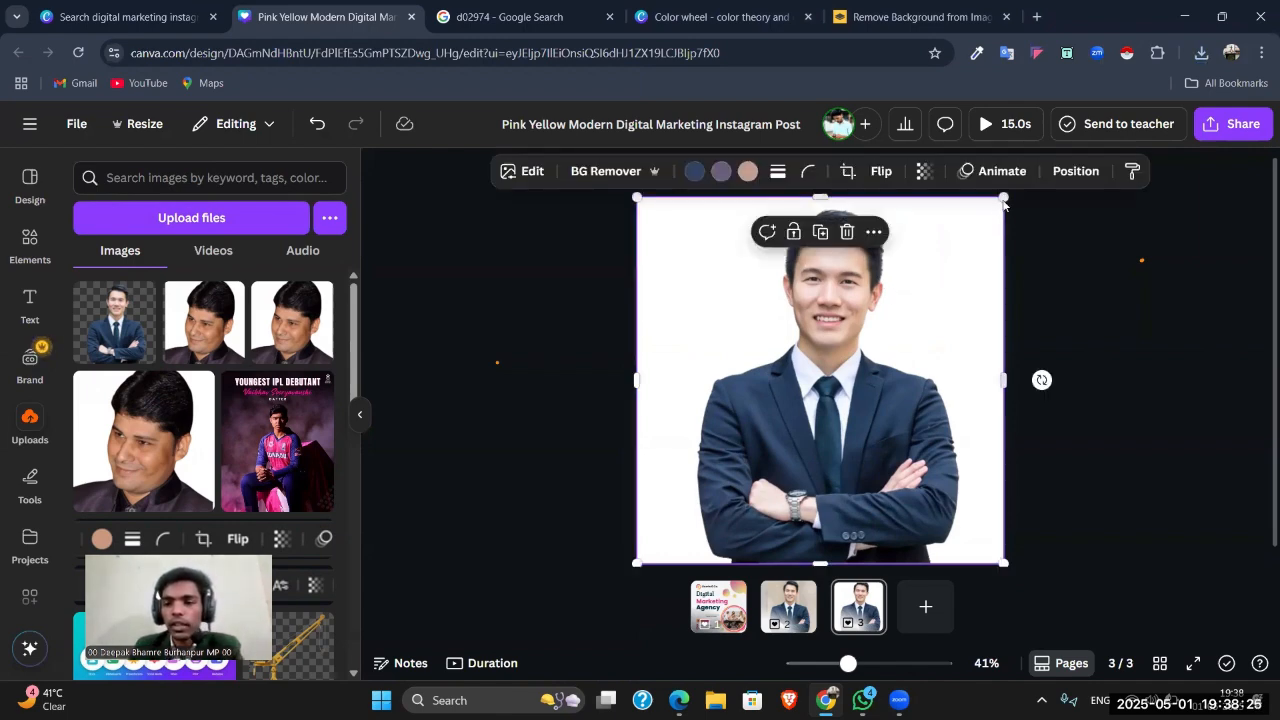
{"action": "left_click_drag", "start_coordinate": [998, 202], "coordinate": [980, 220]}
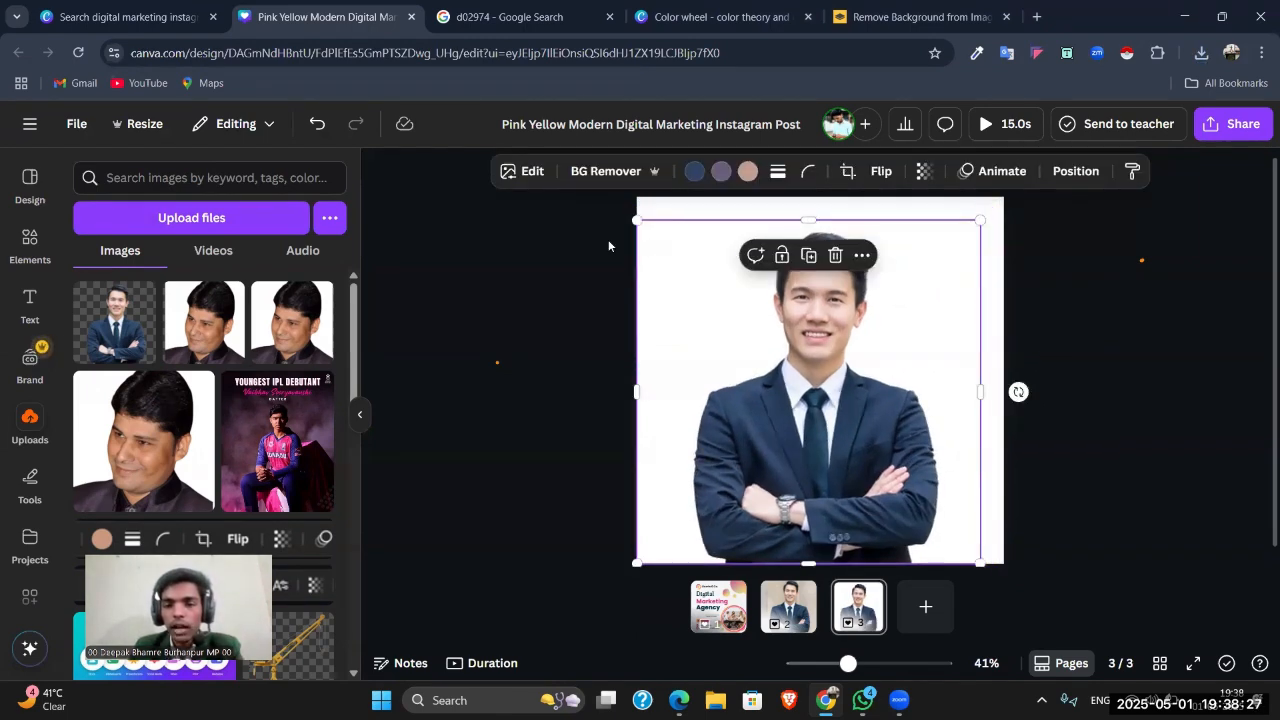
{"action": "left_click_drag", "start_coordinate": [638, 221], "coordinate": [654, 237]}
{"action": "left_click_drag", "start_coordinate": [852, 389], "coordinate": [858, 373]}
{"action": "left_click", "coordinate": [1069, 332]}
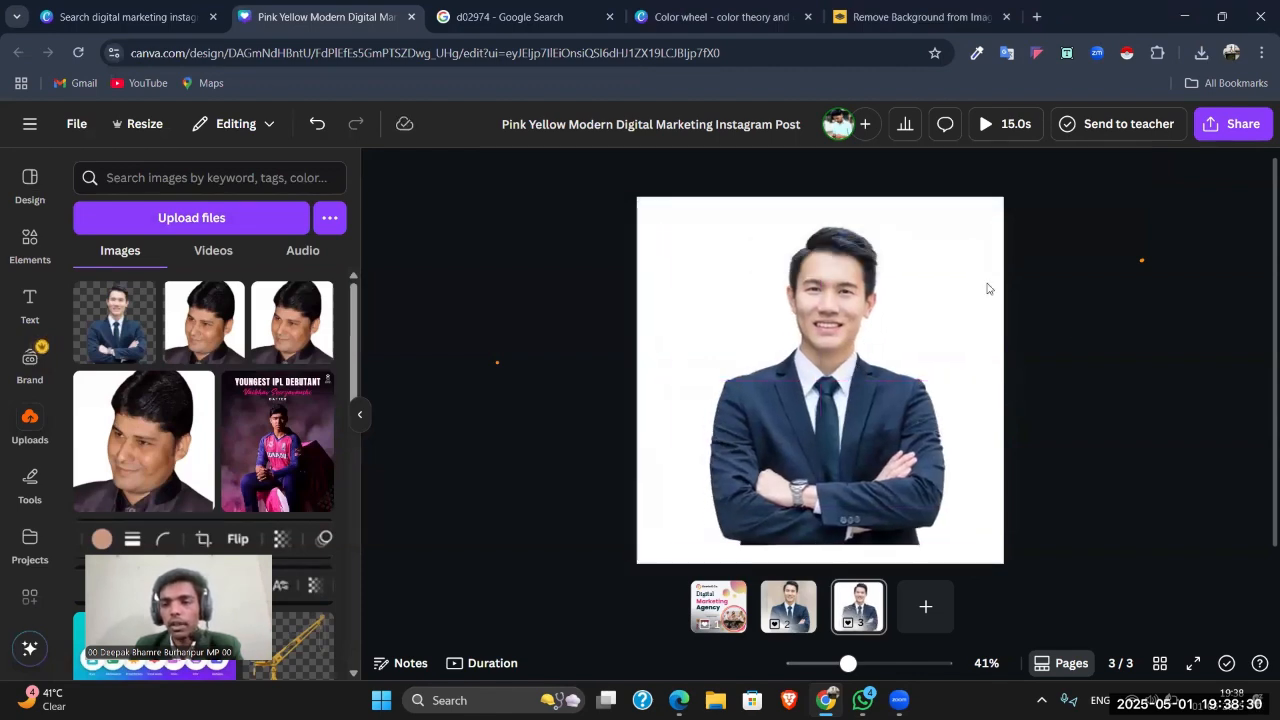
Step: Try a solid blue and the turquoise-to-dark-blue gradient as the page 3 background
{"action": "left_click", "coordinate": [995, 206]}
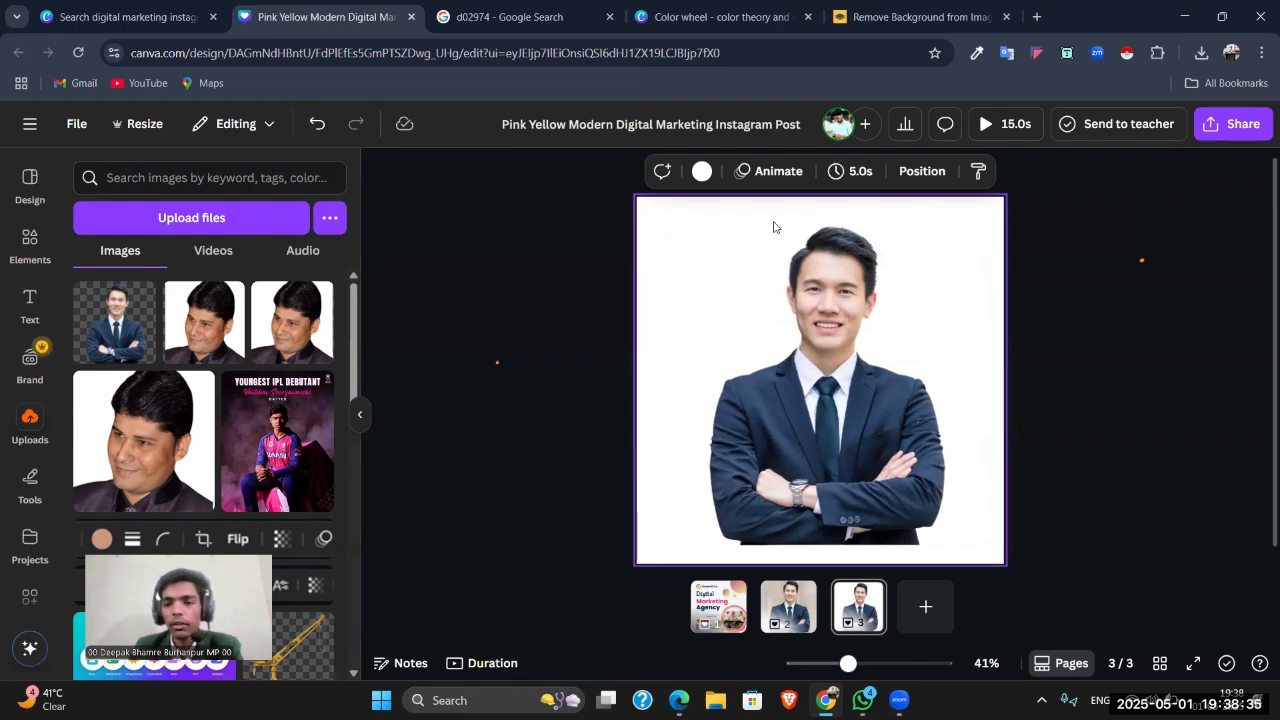
{"action": "left_click", "coordinate": [700, 173]}
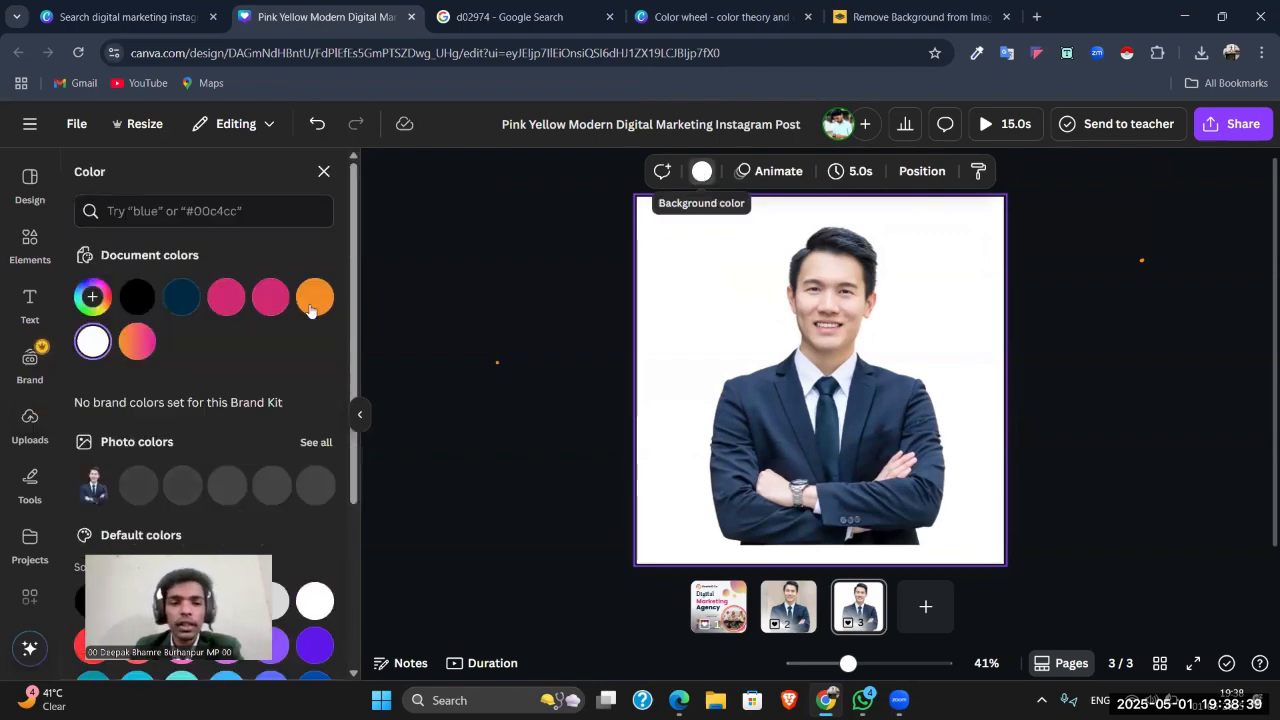
{"action": "scroll", "coordinate": [226, 358], "scroll_direction": "down", "scroll_amount": 1}
{"action": "scroll", "coordinate": [226, 358], "scroll_direction": "down", "scroll_amount": 3}
{"action": "left_click", "coordinate": [270, 437]}
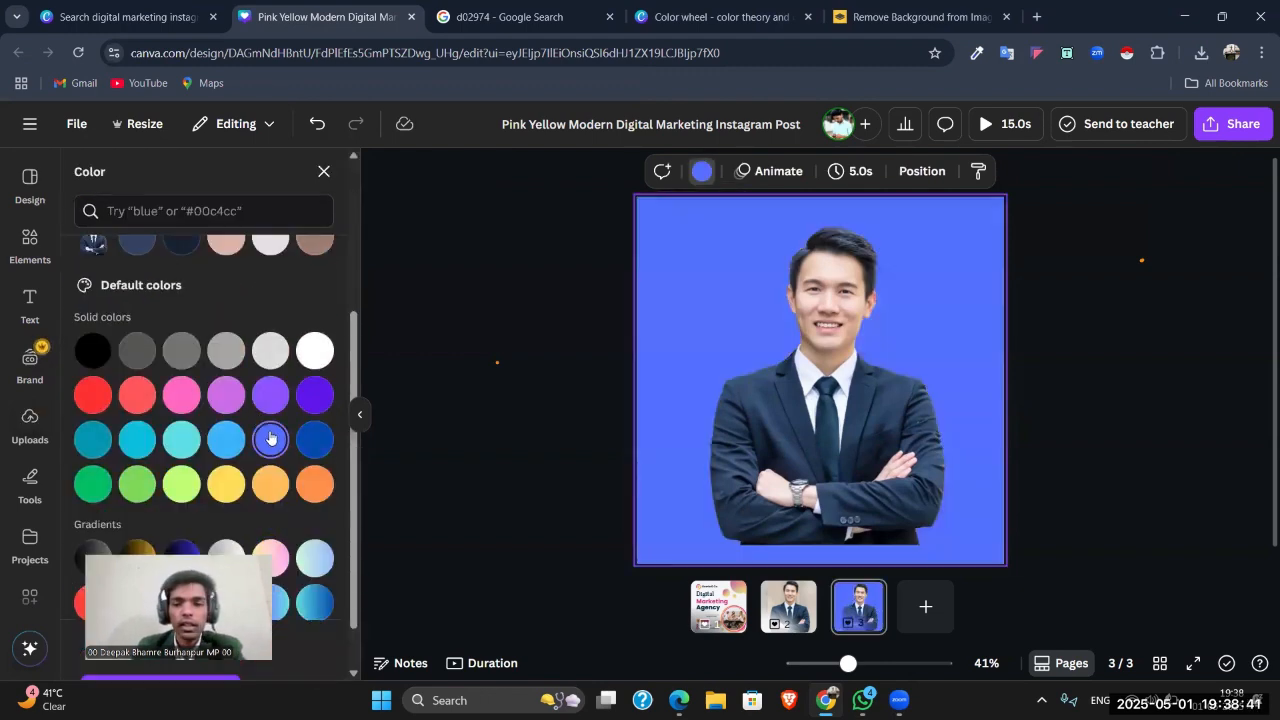
{"action": "scroll", "coordinate": [277, 450], "scroll_direction": "down", "scroll_amount": 1}
{"action": "left_click", "coordinate": [310, 540]}
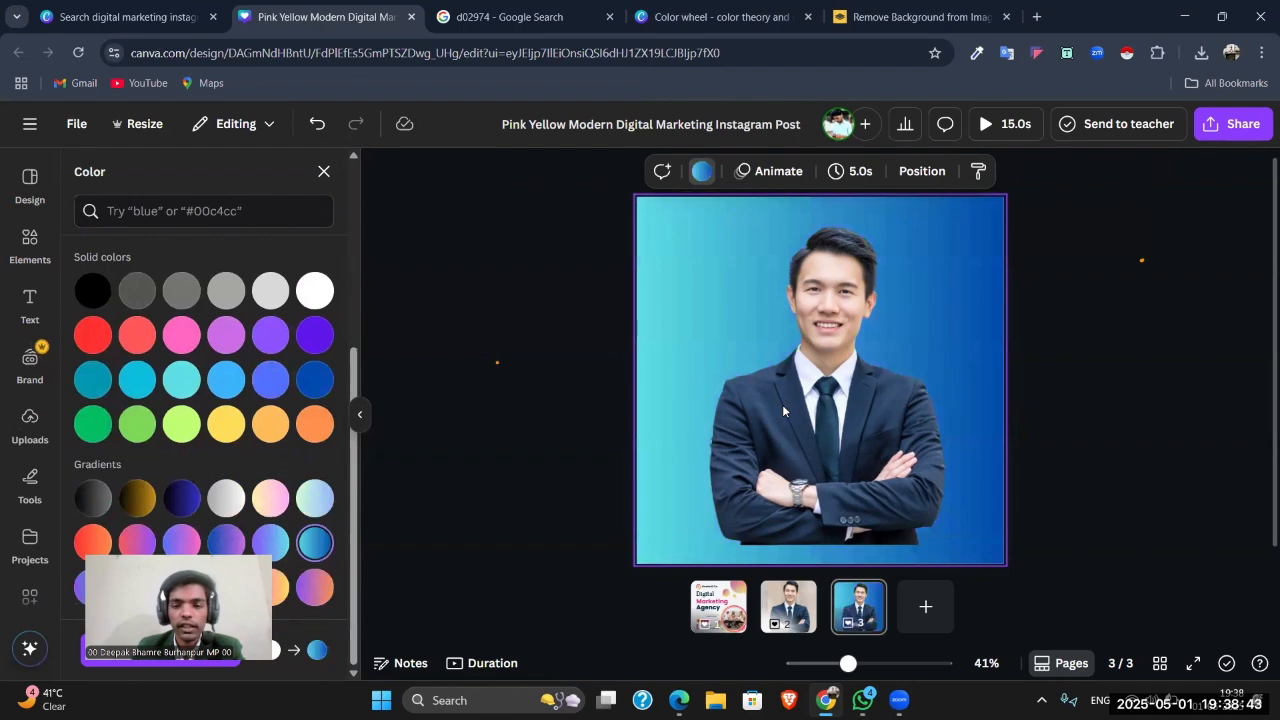
Step: Move the cutout down to the page's bottom edge, then try recoloring the suit yellow and undo the recolor
{"action": "left_click", "coordinate": [786, 403]}
{"action": "left_click_drag", "start_coordinate": [792, 403], "coordinate": [783, 424]}
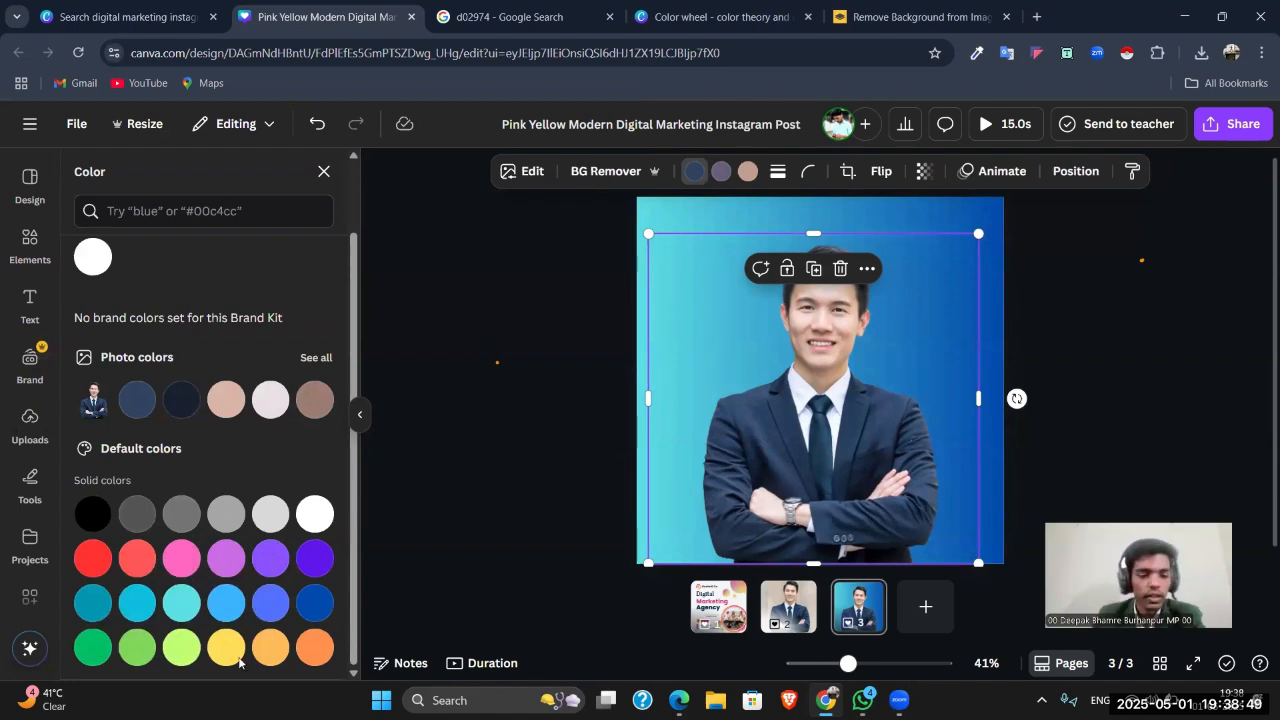
{"action": "left_click", "coordinate": [225, 646]}
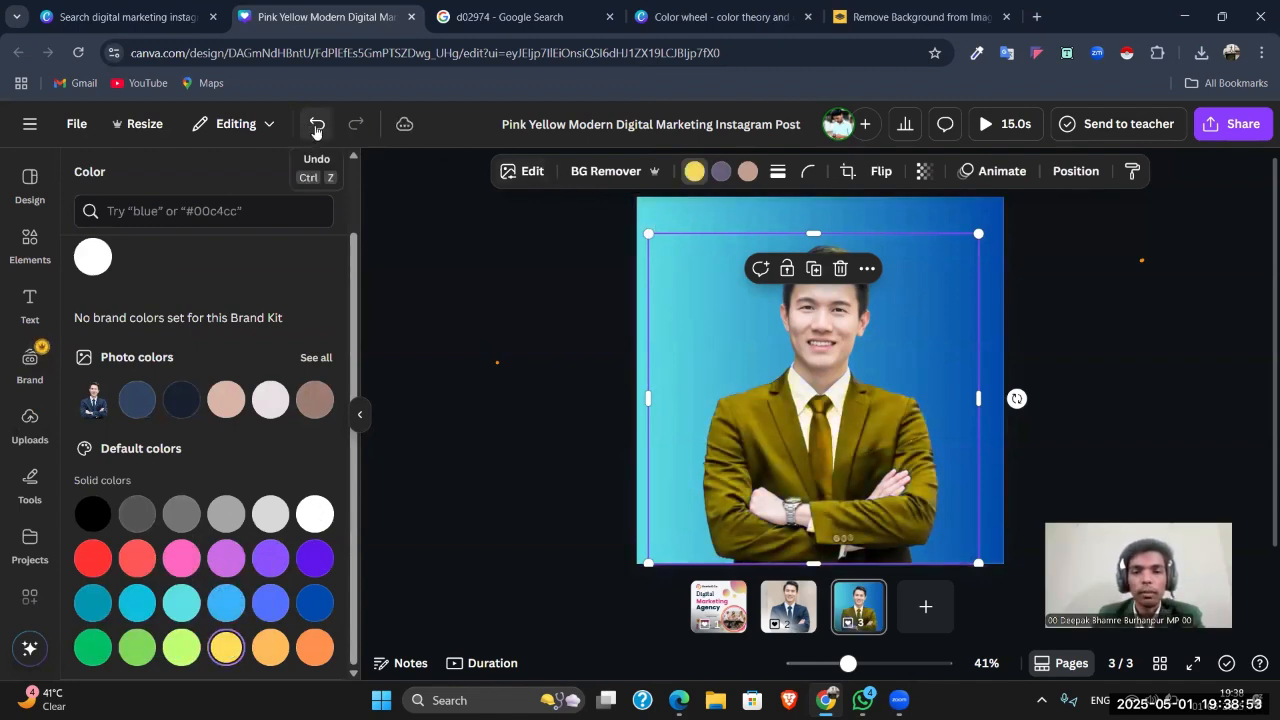
{"action": "left_click", "coordinate": [316, 124]}
Step: Try light green, the cream-to-pink gradient and the light green-to-blue gradient as the page background
{"action": "left_click", "coordinate": [673, 200]}
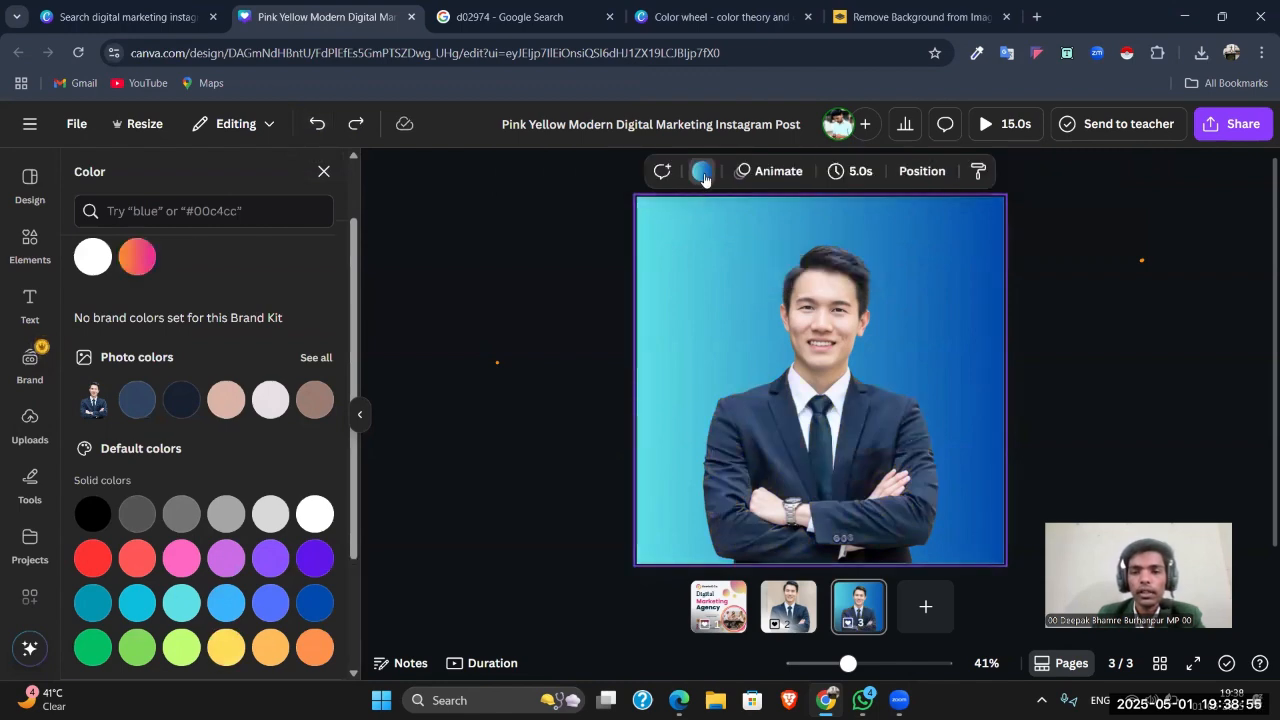
{"action": "left_click", "coordinate": [703, 177]}
{"action": "left_click", "coordinate": [703, 176]}
{"action": "scroll", "coordinate": [175, 401], "scroll_direction": "down", "scroll_amount": 3}
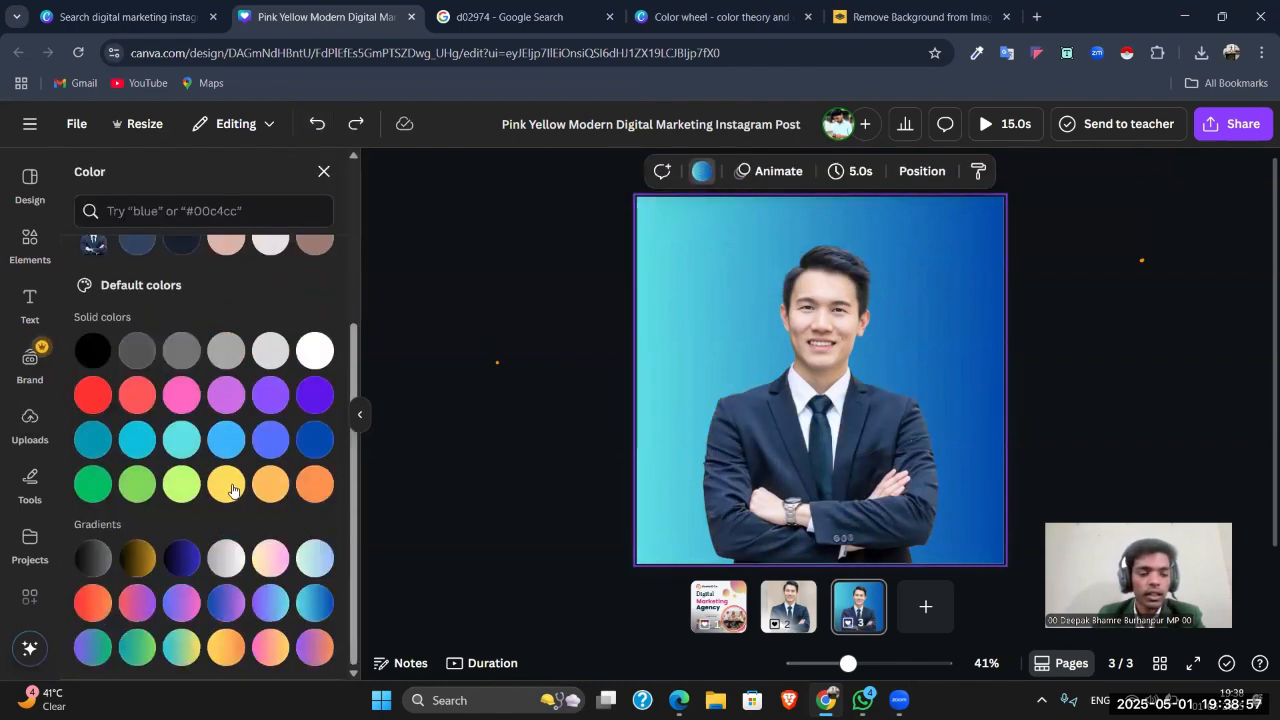
{"action": "left_click", "coordinate": [181, 484]}
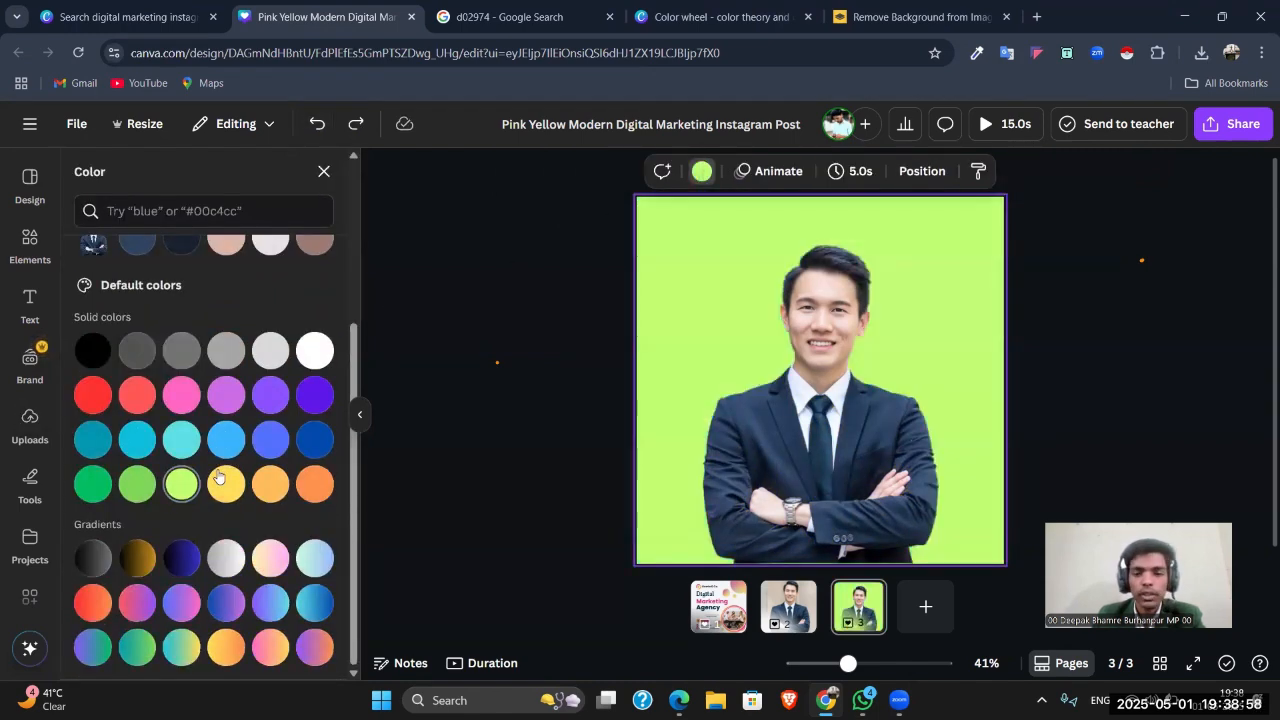
{"action": "left_click", "coordinate": [270, 558]}
{"action": "left_click", "coordinate": [315, 558]}
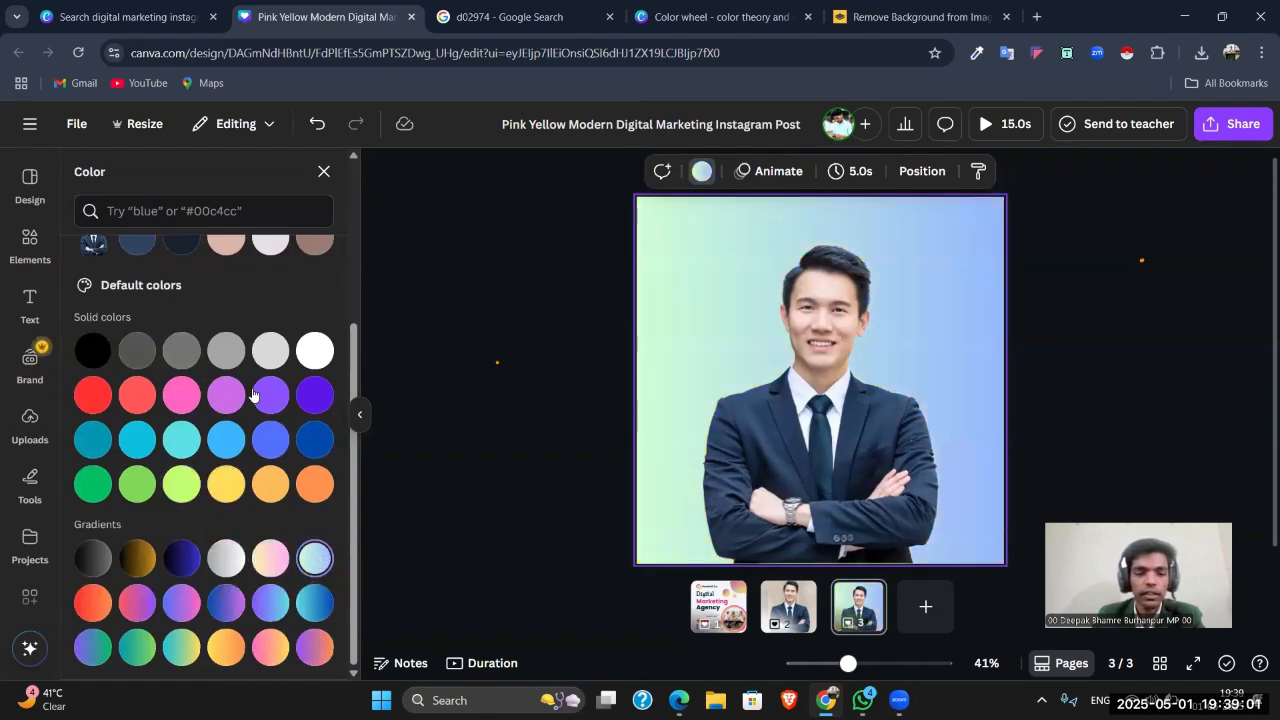
Step: Try solid violet, dark gray and coral red, plus the black-to-gray and black-to-gold gradients, as the page 3 background
{"action": "left_click", "coordinate": [270, 395]}
{"action": "scroll", "coordinate": [173, 402], "scroll_direction": "up", "scroll_amount": 5}
{"action": "scroll", "coordinate": [135, 431], "scroll_direction": "down", "scroll_amount": 2}
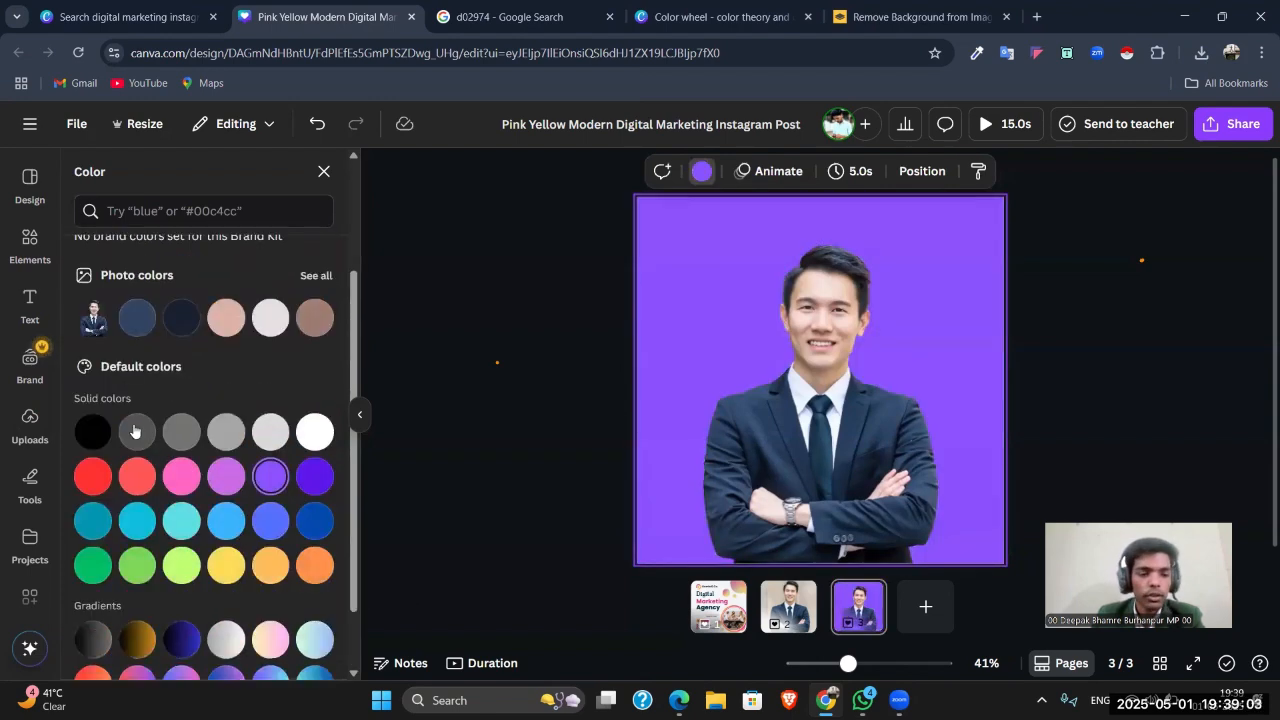
{"action": "left_click", "coordinate": [127, 434]}
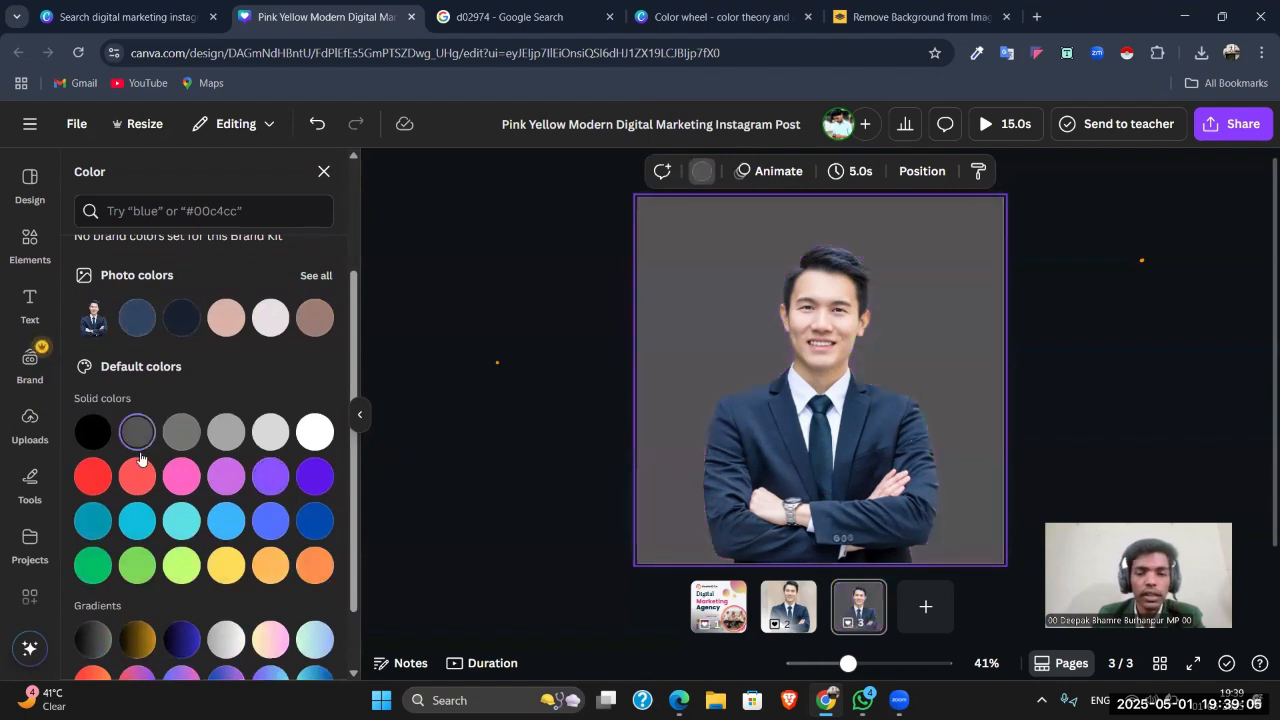
{"action": "left_click", "coordinate": [136, 474]}
{"action": "scroll", "coordinate": [137, 510], "scroll_direction": "down", "scroll_amount": 1}
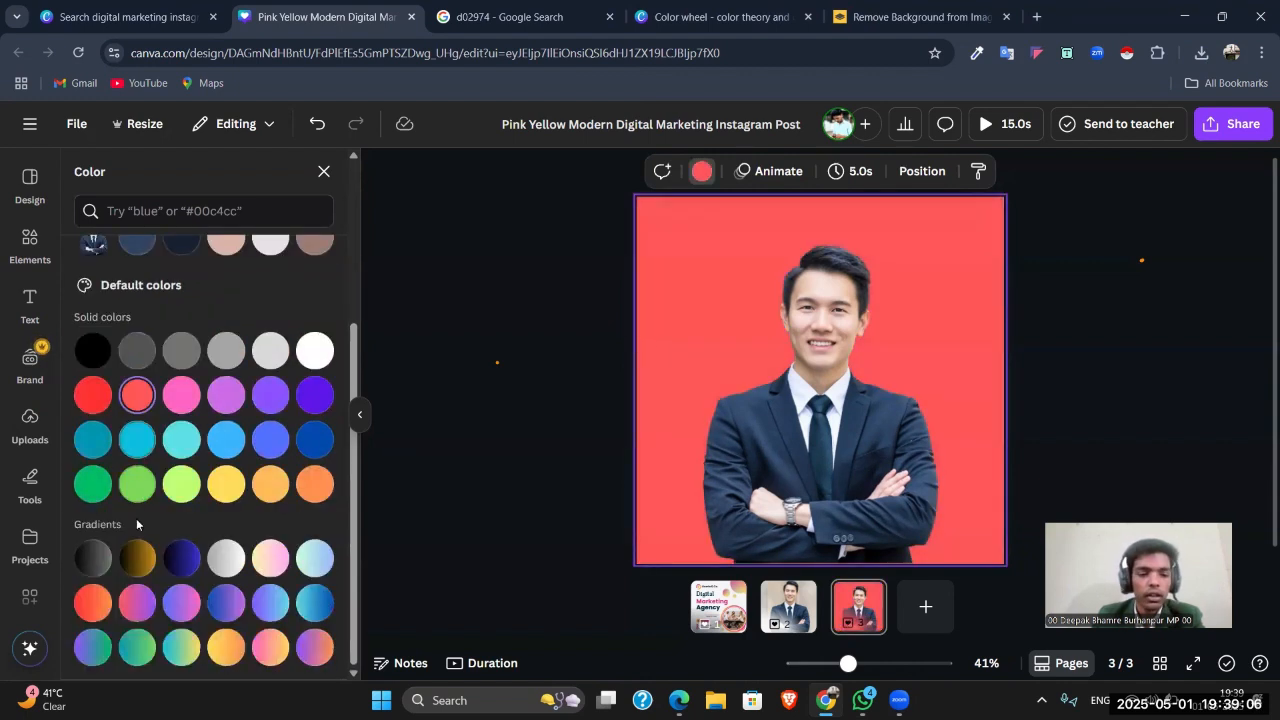
{"action": "left_click", "coordinate": [90, 559]}
{"action": "left_click", "coordinate": [135, 558]}
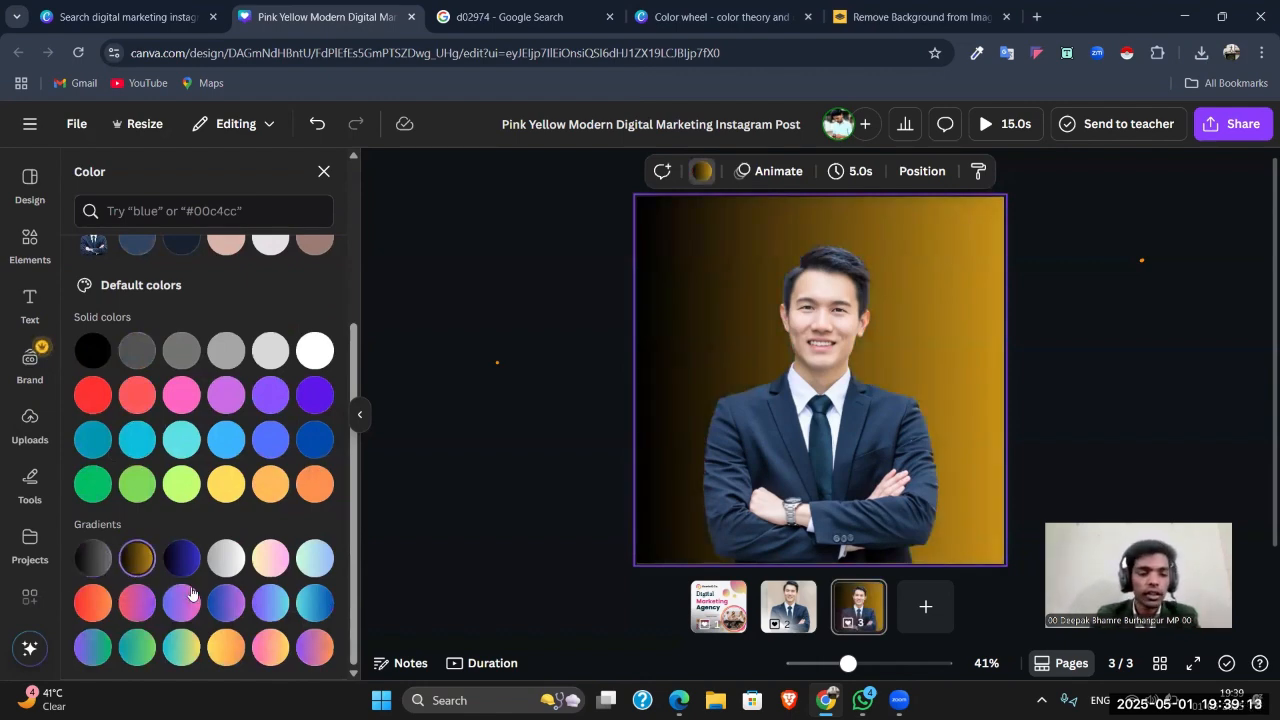
Step: Try the blue-to-purple, gray-to-white, light green-to-blue, purple-to-orange and pink-to-yellow gradients as the page 3 background
{"action": "left_click", "coordinate": [226, 603]}
{"action": "left_click", "coordinate": [227, 566]}
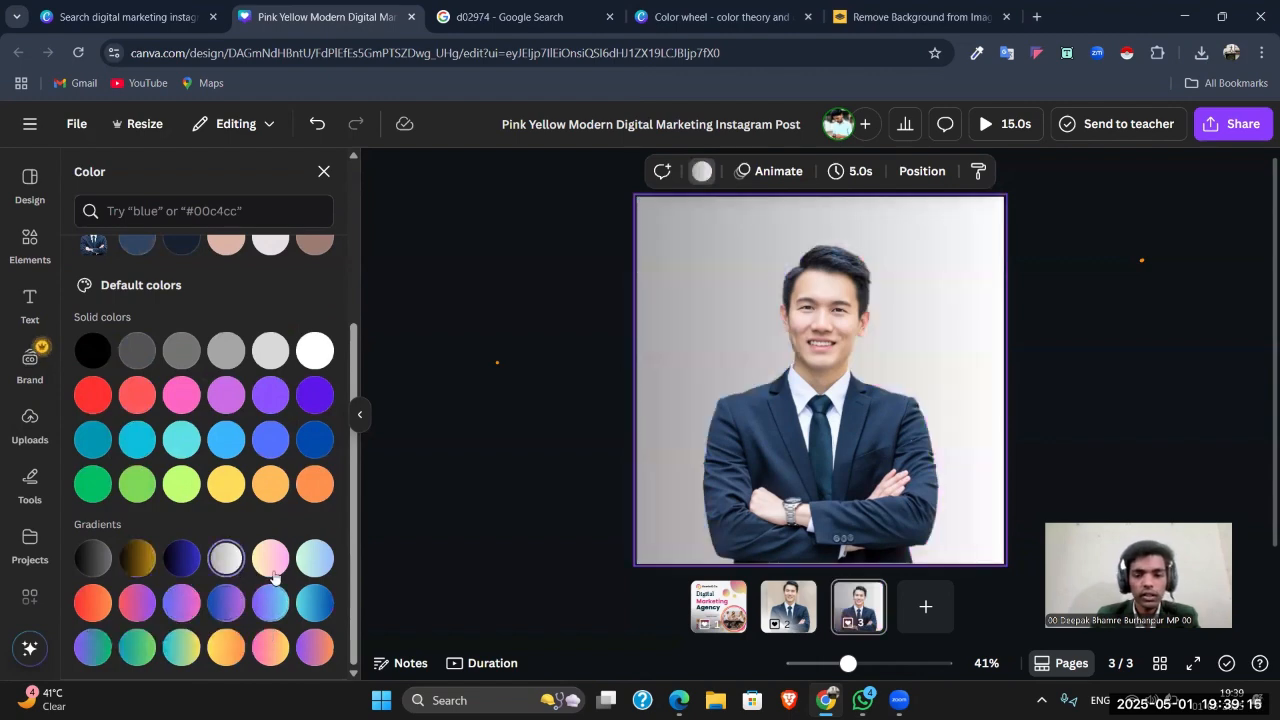
{"action": "left_click", "coordinate": [317, 567]}
{"action": "left_click", "coordinate": [314, 647]}
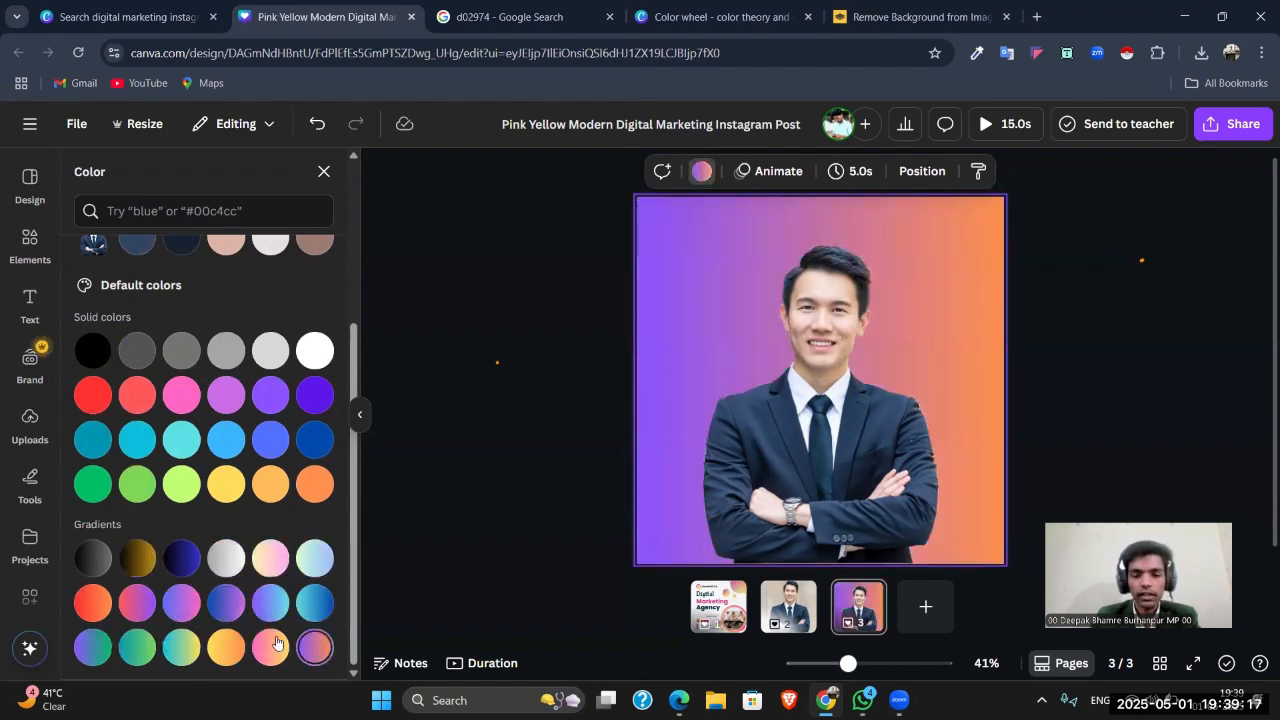
{"action": "left_click", "coordinate": [270, 647]}
Step: Try solid violet once more, set the page 3 background to solid orange, and deselect the page
{"action": "scroll", "coordinate": [260, 470], "scroll_direction": "up", "scroll_amount": 3}
{"action": "left_click", "coordinate": [265, 565]}
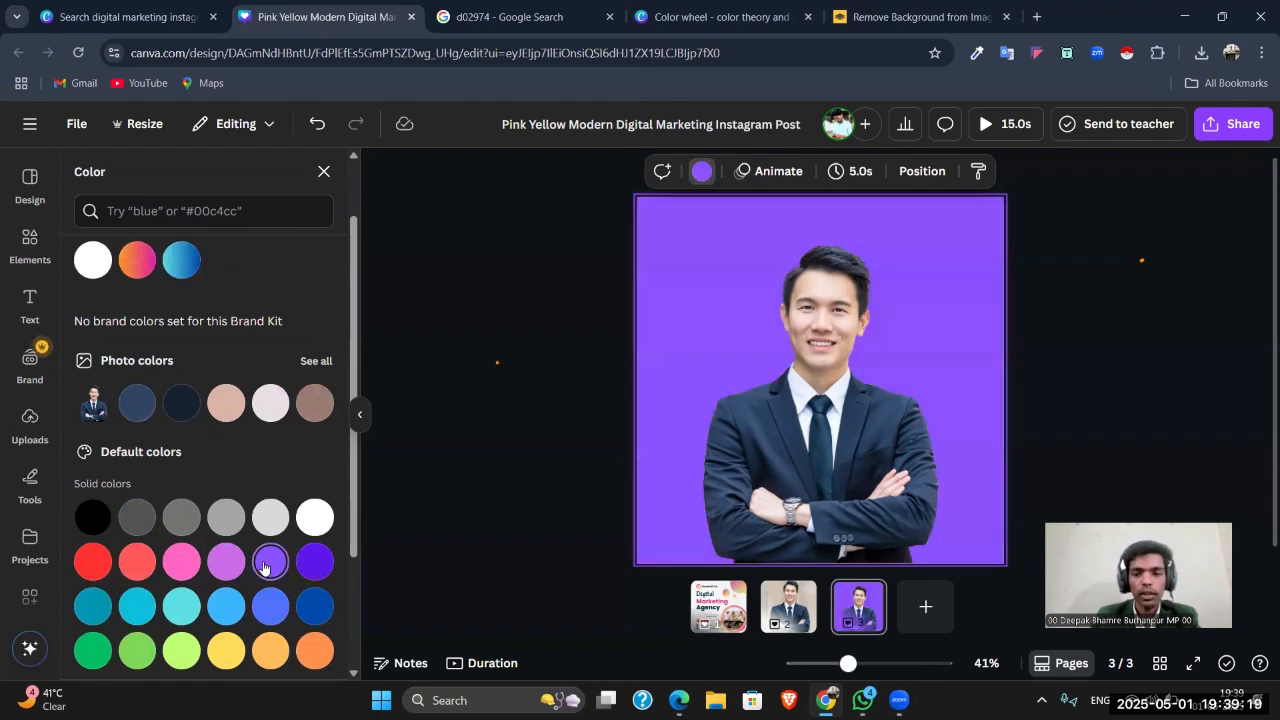
{"action": "left_click", "coordinate": [320, 652]}
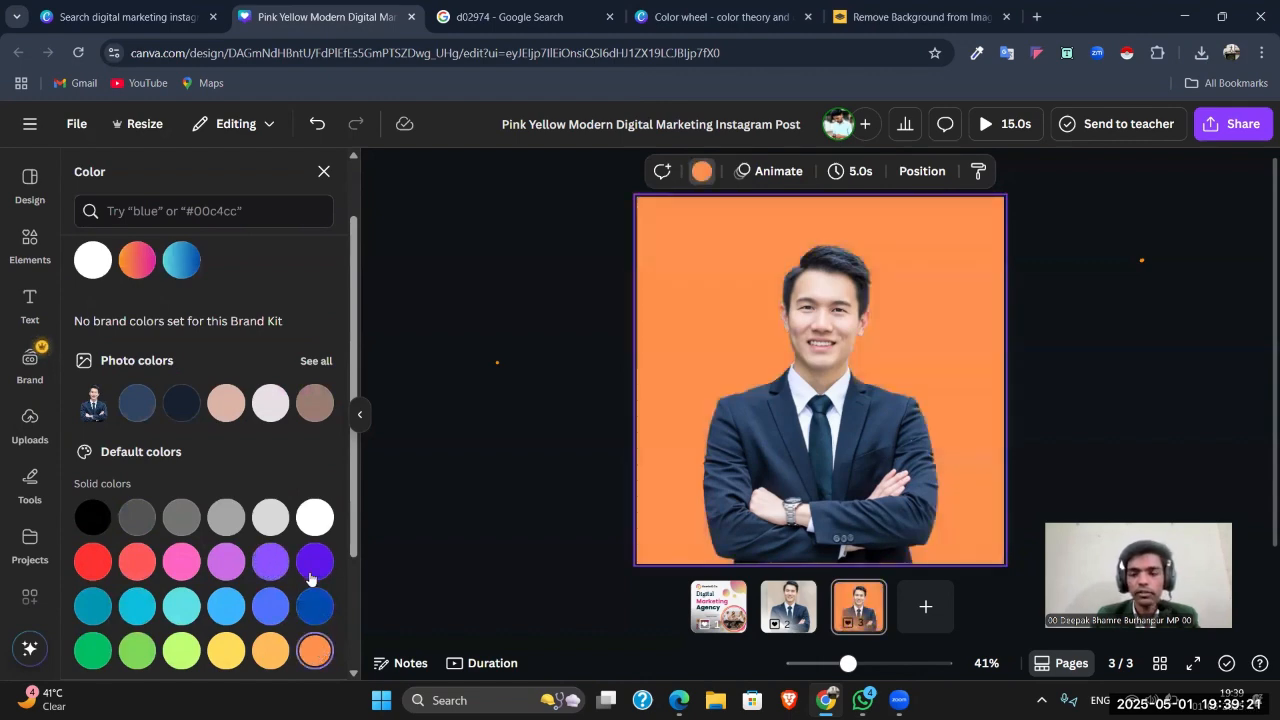
{"action": "left_click", "coordinate": [456, 350]}
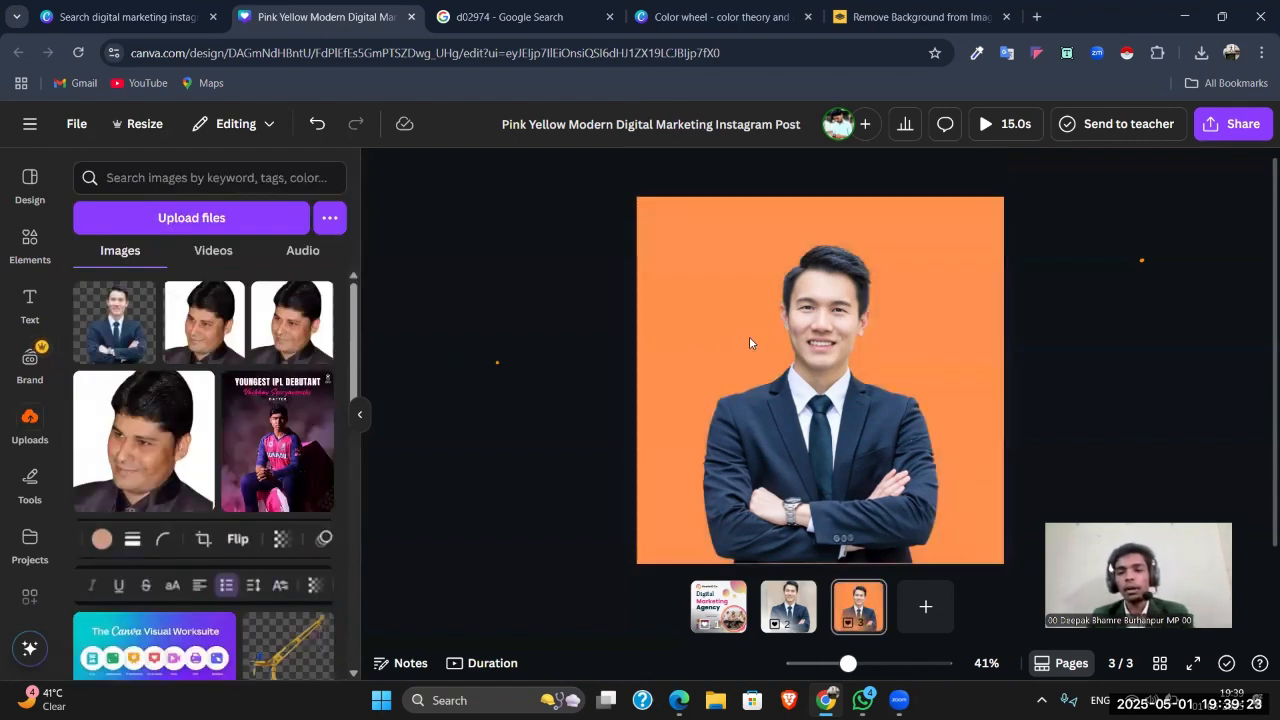
Step: Open the man cutout's image adjustments and set brightness to -3 and contrast to -3, after testing contrast at 30
{"action": "left_click", "coordinate": [856, 341]}
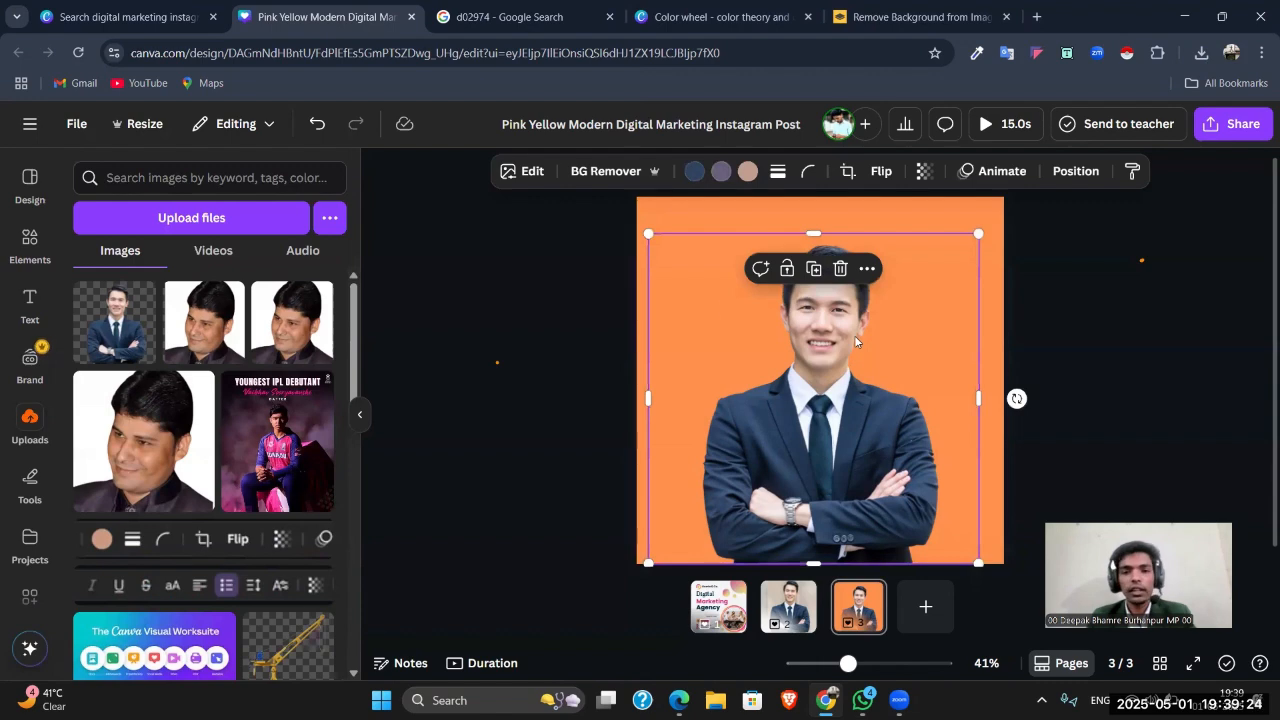
{"action": "left_click", "coordinate": [524, 171]}
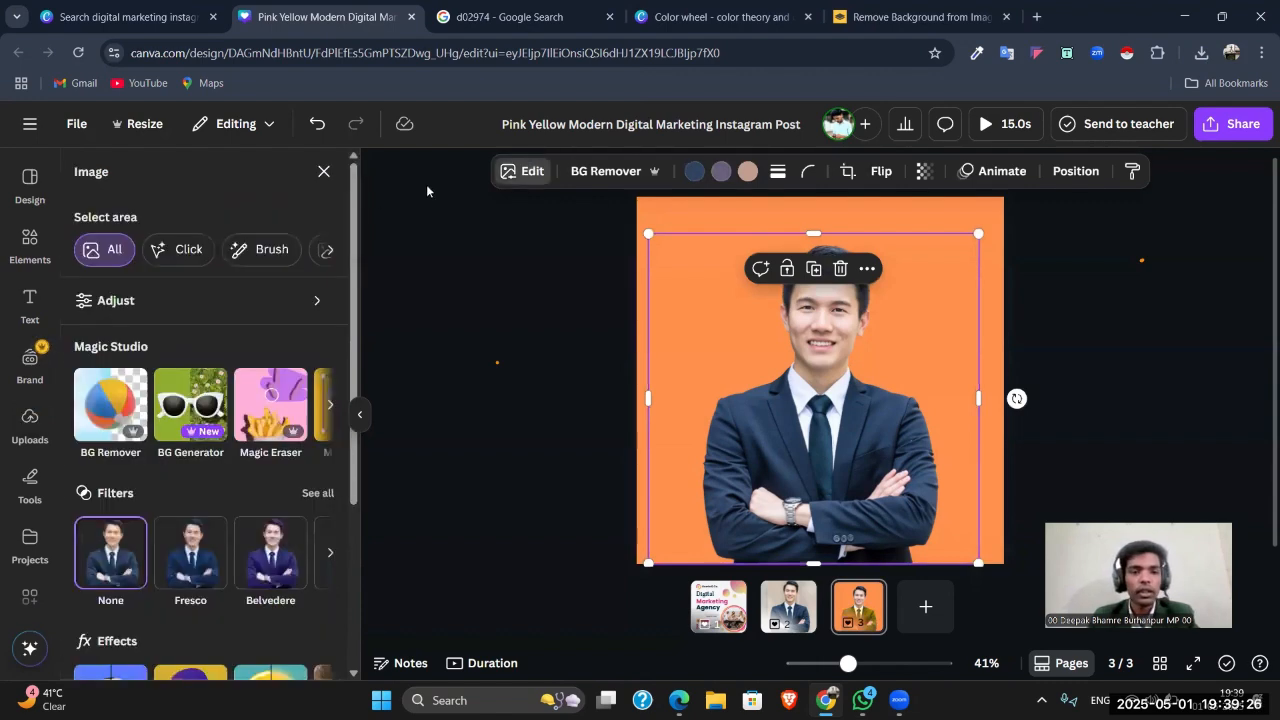
{"action": "left_click", "coordinate": [165, 302]}
{"action": "scroll", "coordinate": [172, 320], "scroll_direction": "down", "scroll_amount": 2}
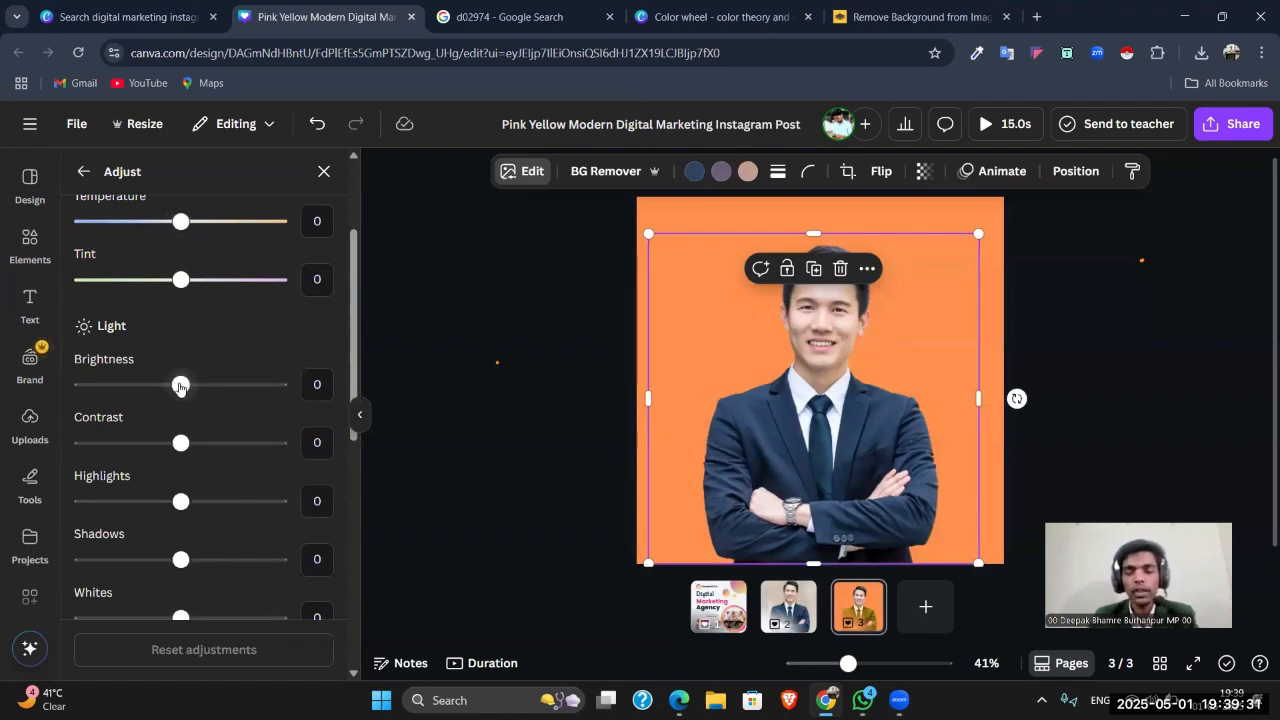
{"action": "left_click_drag", "start_coordinate": [180, 388], "coordinate": [182, 447]}
{"action": "left_click_drag", "start_coordinate": [181, 447], "coordinate": [211, 501]}
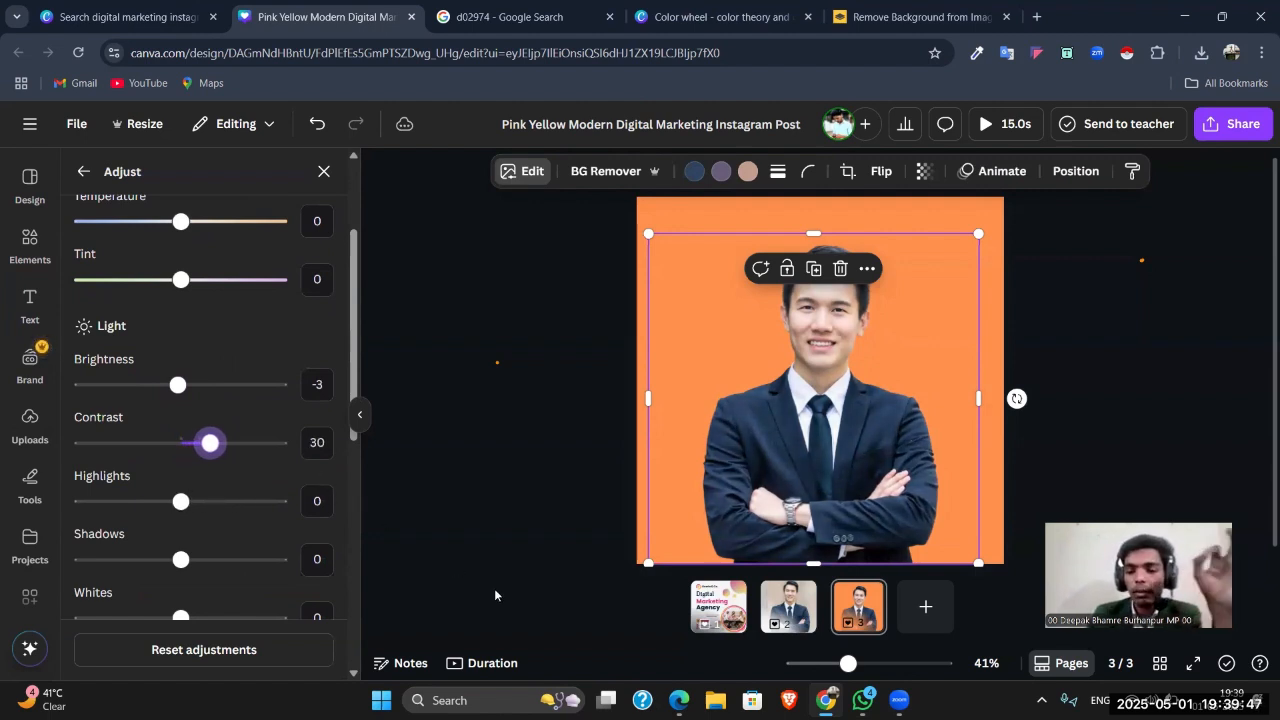
{"action": "left_click_drag", "start_coordinate": [848, 664], "coordinate": [858, 664]}
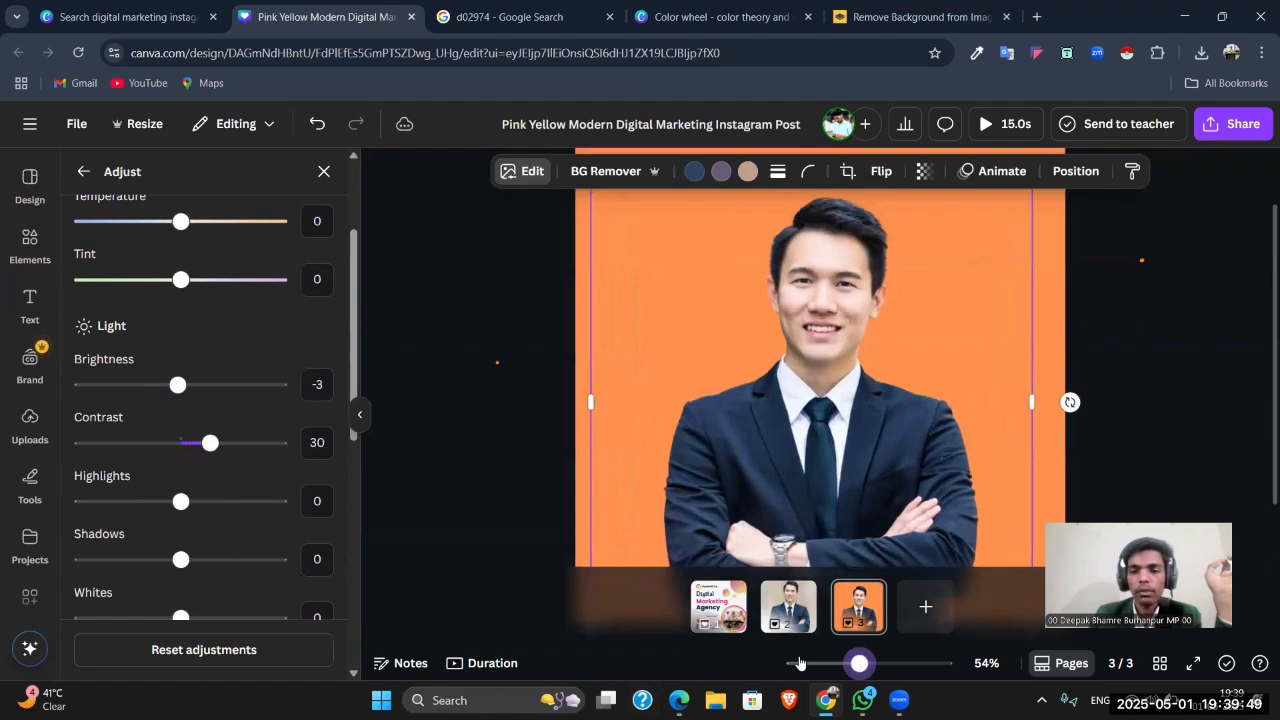
{"action": "left_click_drag", "start_coordinate": [224, 443], "coordinate": [178, 469]}
Step: Test the cutout's highlights at -100, then set them to 50
{"action": "scroll", "coordinate": [178, 469], "scroll_direction": "down", "scroll_amount": 1}
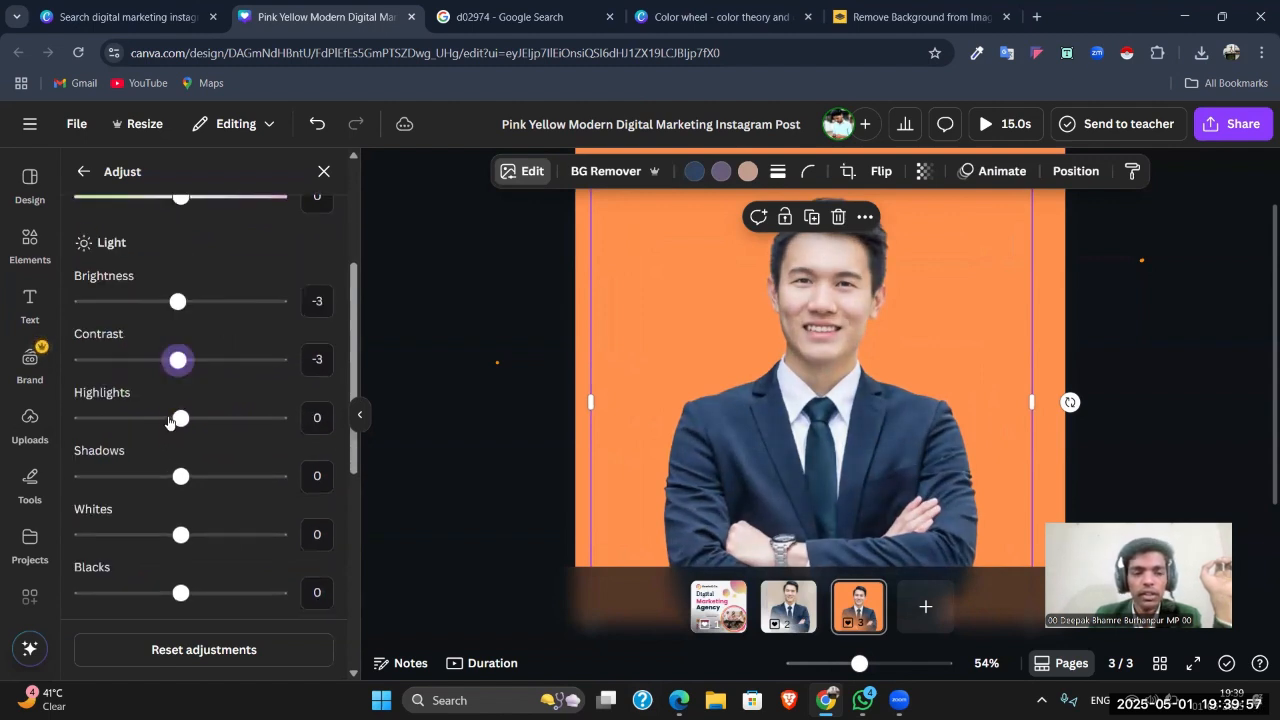
{"action": "left_click_drag", "start_coordinate": [193, 425], "coordinate": [50, 444]}
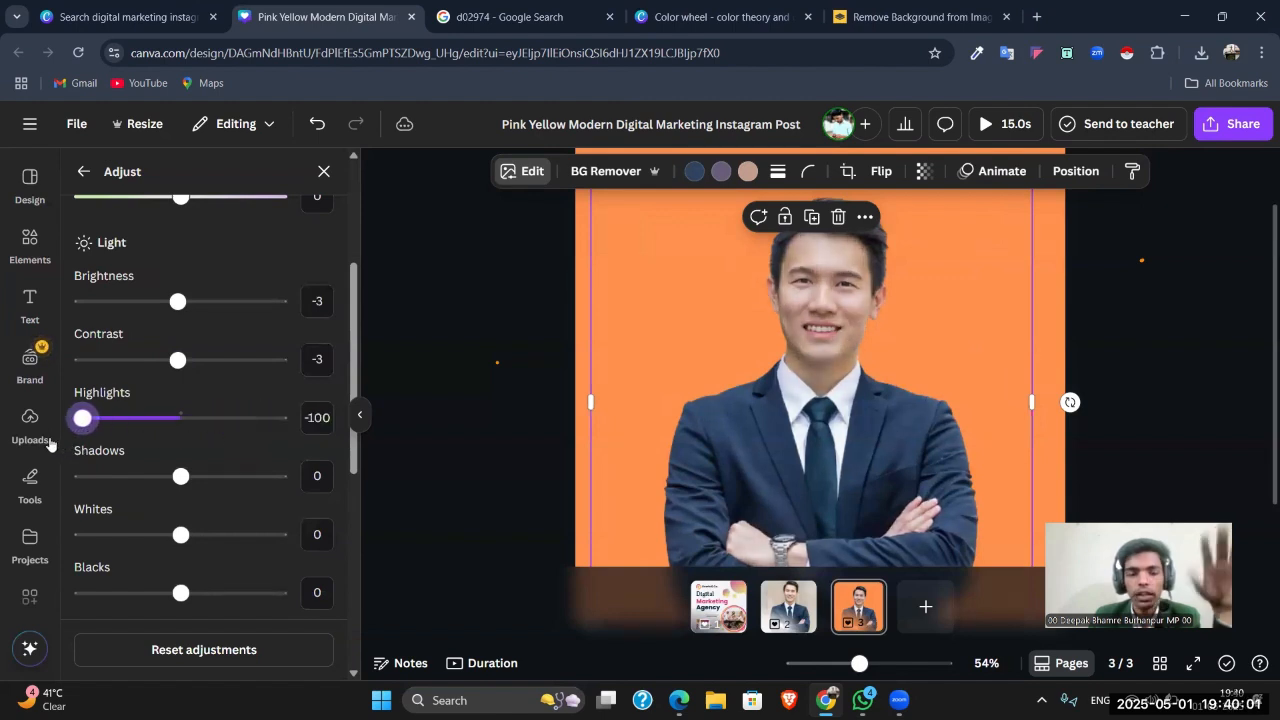
{"action": "left_click_drag", "start_coordinate": [130, 443], "coordinate": [227, 458]}
Step: Try the cutout's shadows at 100 and -3, whites at 14 and blacks at 5
{"action": "scroll", "coordinate": [227, 458], "scroll_direction": "down", "scroll_amount": 1}
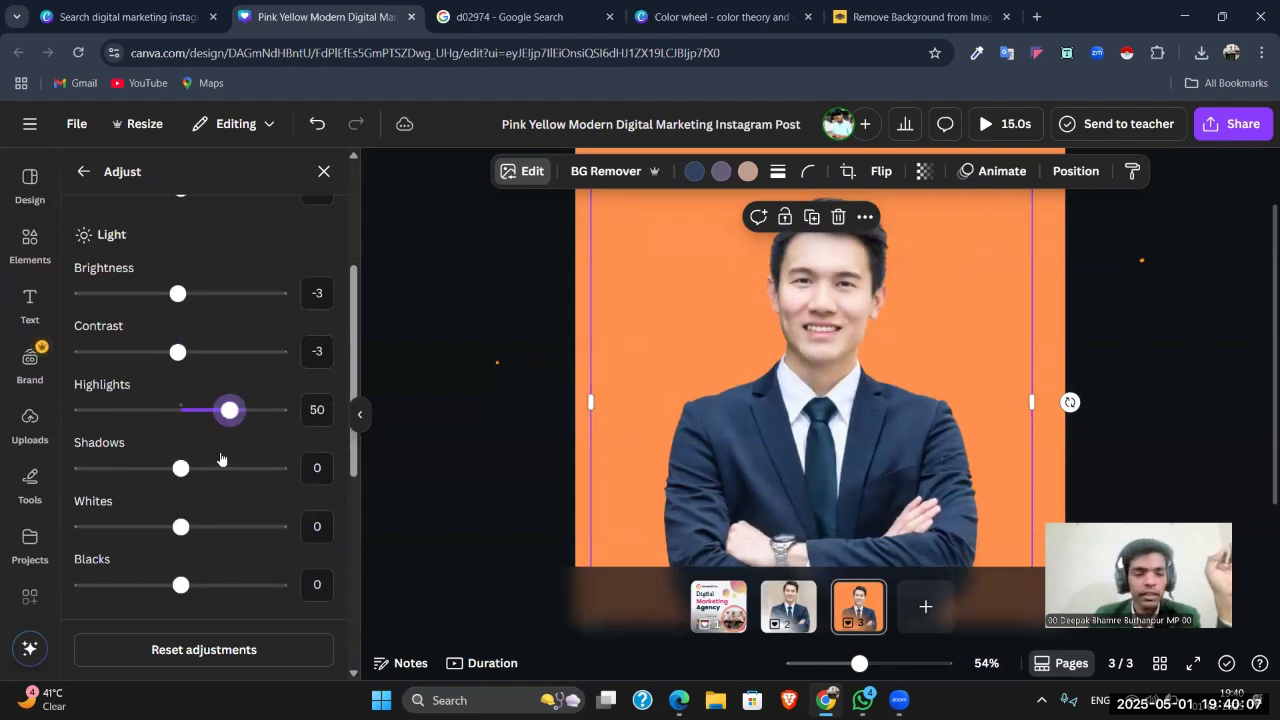
{"action": "left_click_drag", "start_coordinate": [170, 396], "coordinate": [382, 420]}
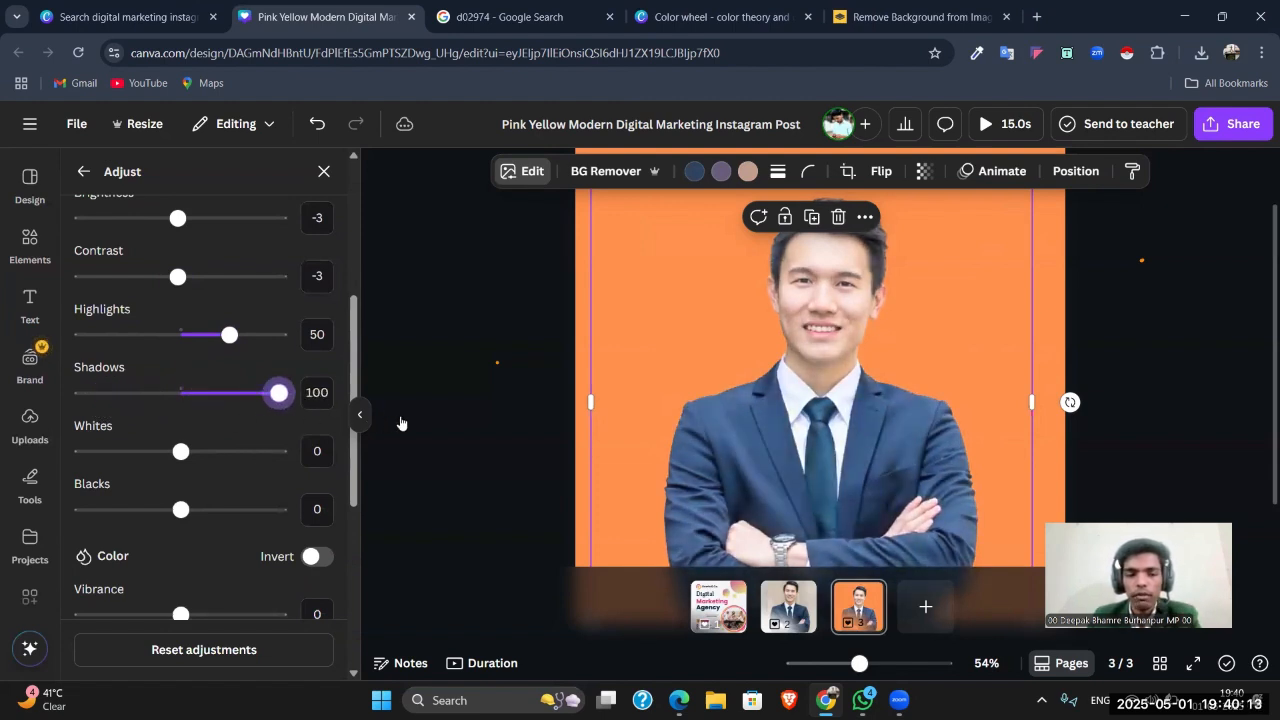
{"action": "left_click_drag", "start_coordinate": [283, 428], "coordinate": [178, 443]}
{"action": "scroll", "coordinate": [178, 443], "scroll_direction": "down", "scroll_amount": 1}
{"action": "left_click_drag", "start_coordinate": [178, 368], "coordinate": [185, 469]}
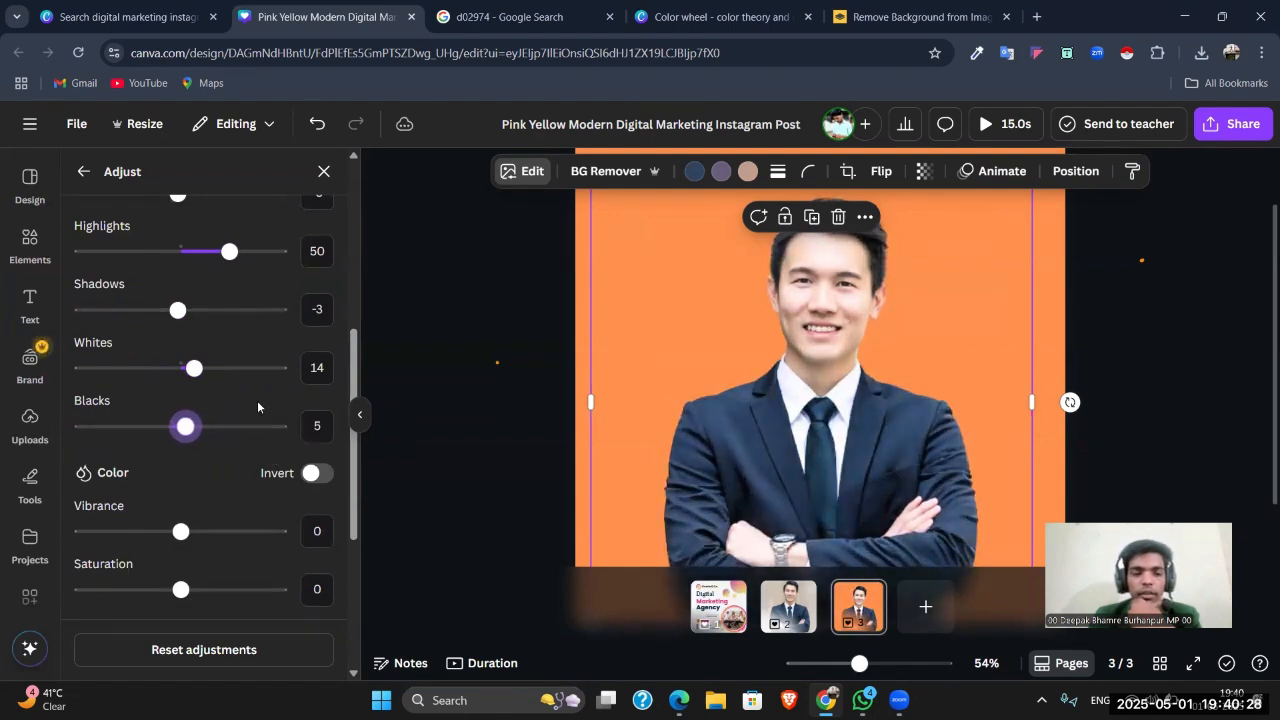
Step: Reset the cutout's whites, blacks and shadows to 0
{"action": "left_click", "coordinate": [327, 372]}
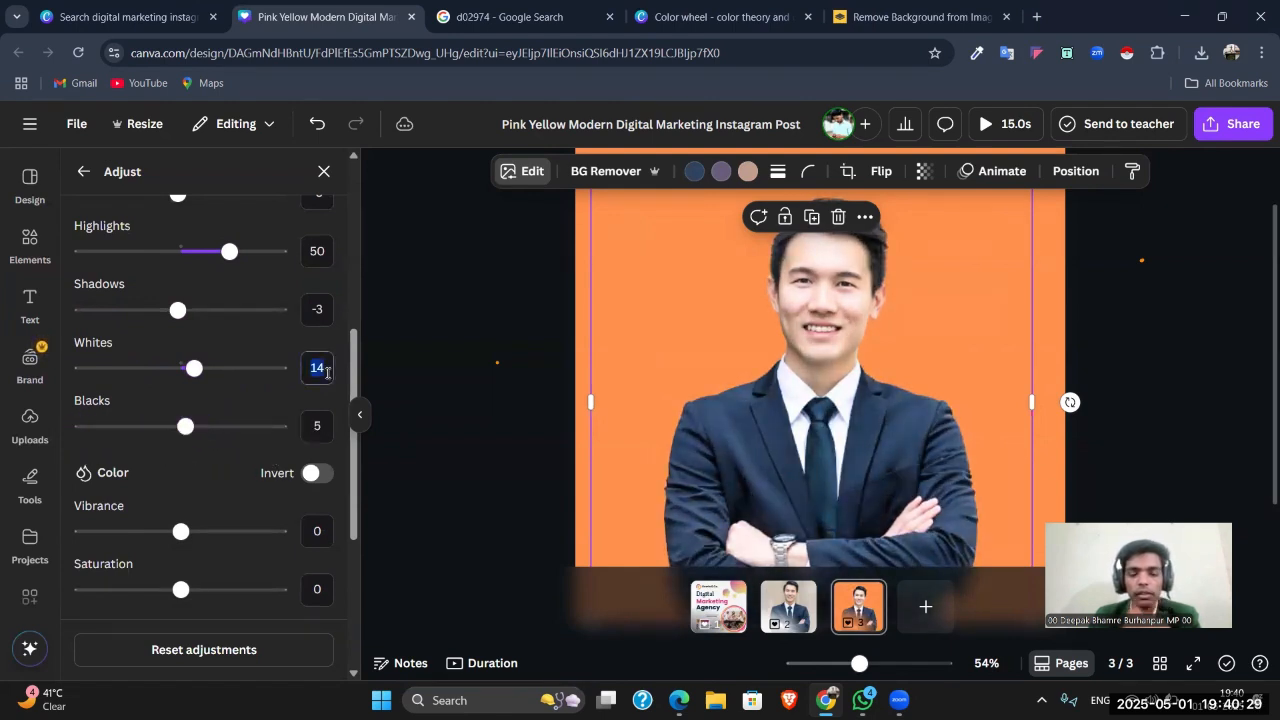
{"action": "left_click", "coordinate": [319, 424]}
{"action": "type", "text": "0"}
{"action": "scroll", "coordinate": [293, 340], "scroll_direction": "up", "scroll_amount": 1}
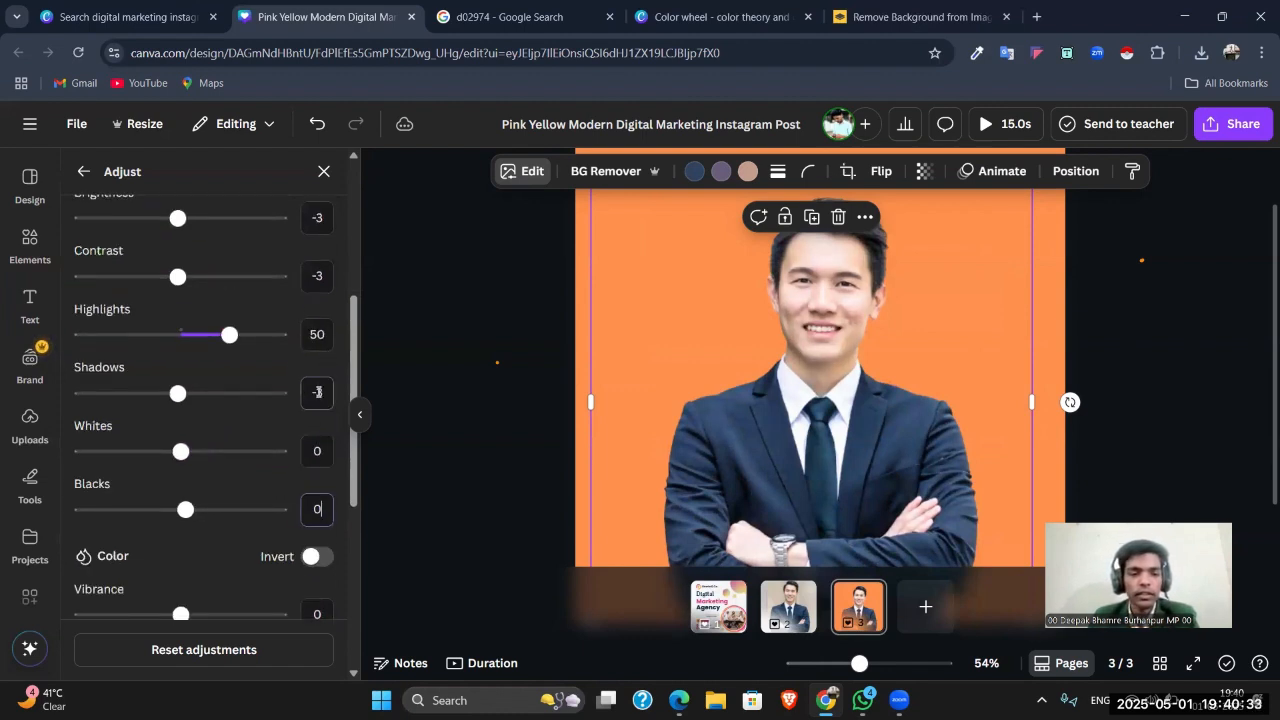
{"action": "key", "text": "Return"}
Step: Set the cutout's vibrance to -3 and saturation to -100, then deselect it
{"action": "scroll", "coordinate": [249, 420], "scroll_direction": "down", "scroll_amount": 3}
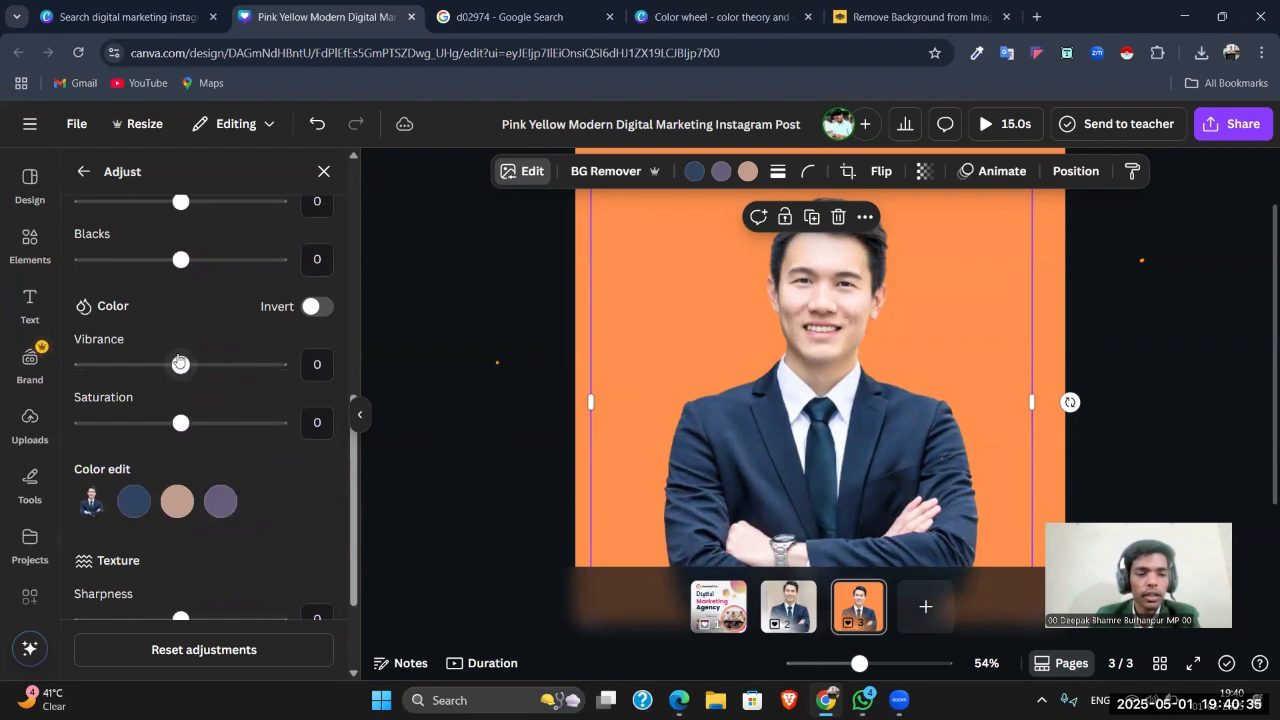
{"action": "left_click_drag", "start_coordinate": [186, 362], "coordinate": [179, 395]}
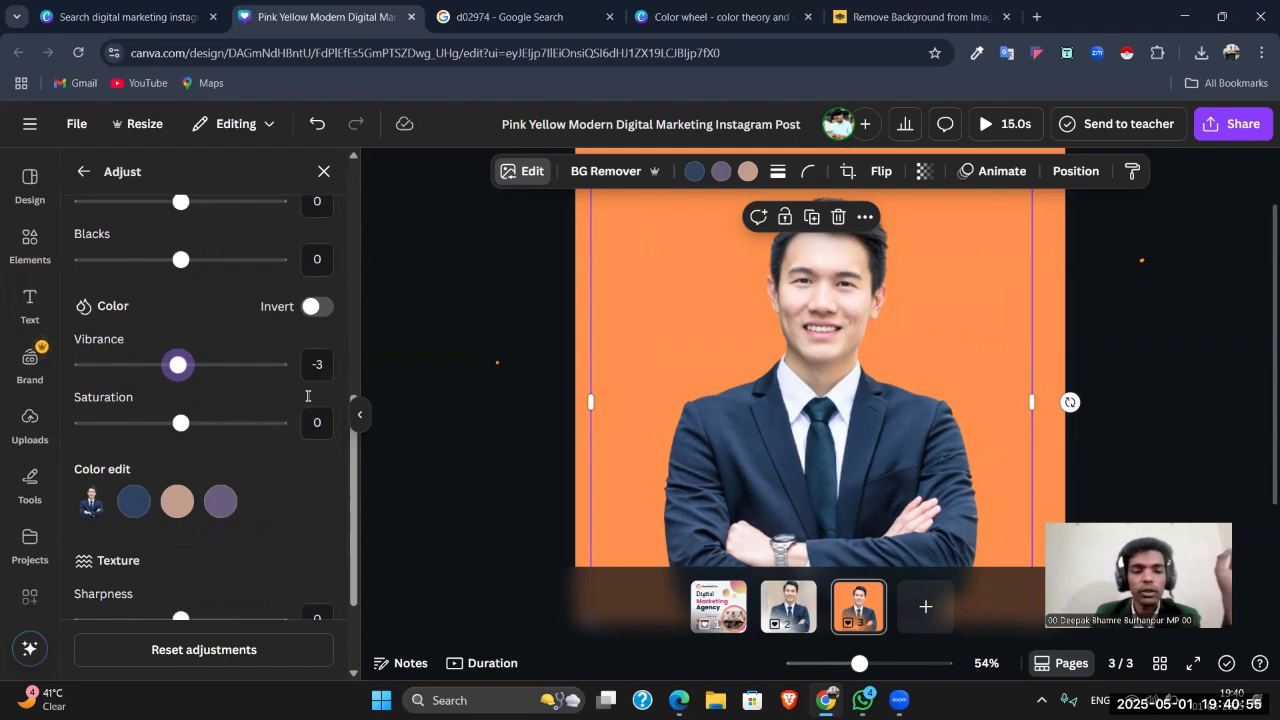
{"action": "left_click", "coordinate": [186, 424]}
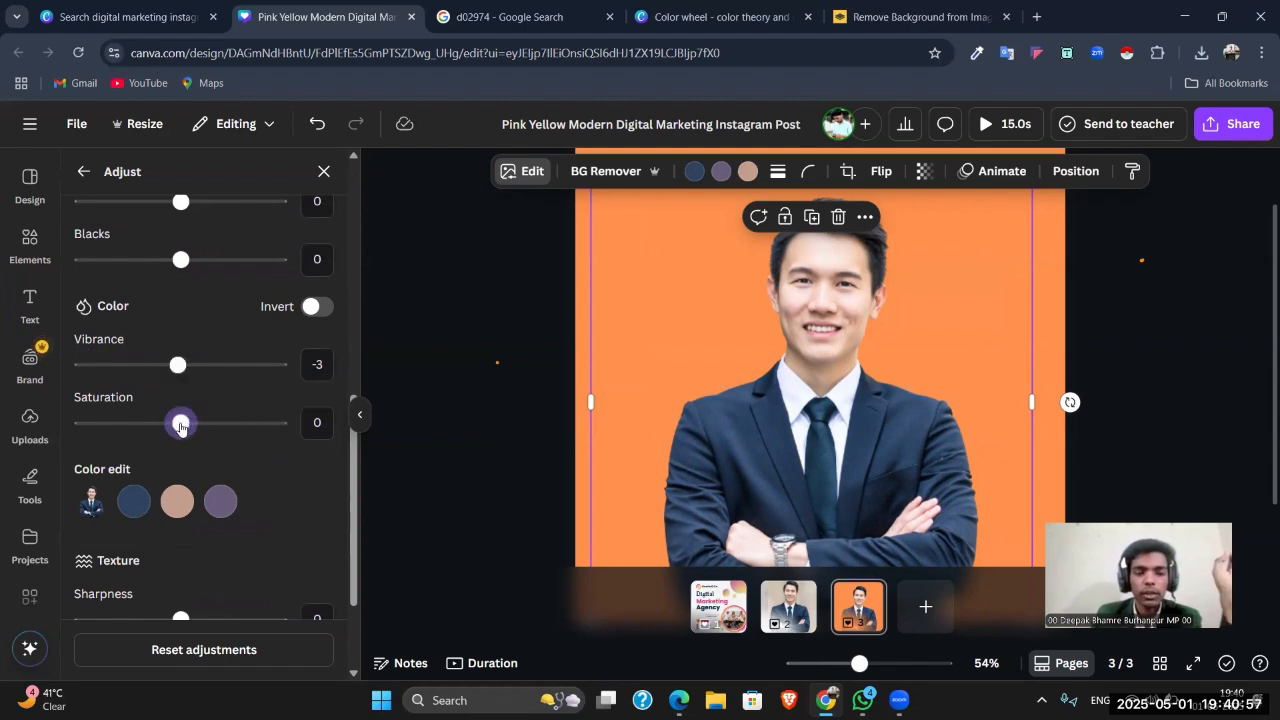
{"action": "left_click_drag", "start_coordinate": [181, 427], "coordinate": [69, 432]}
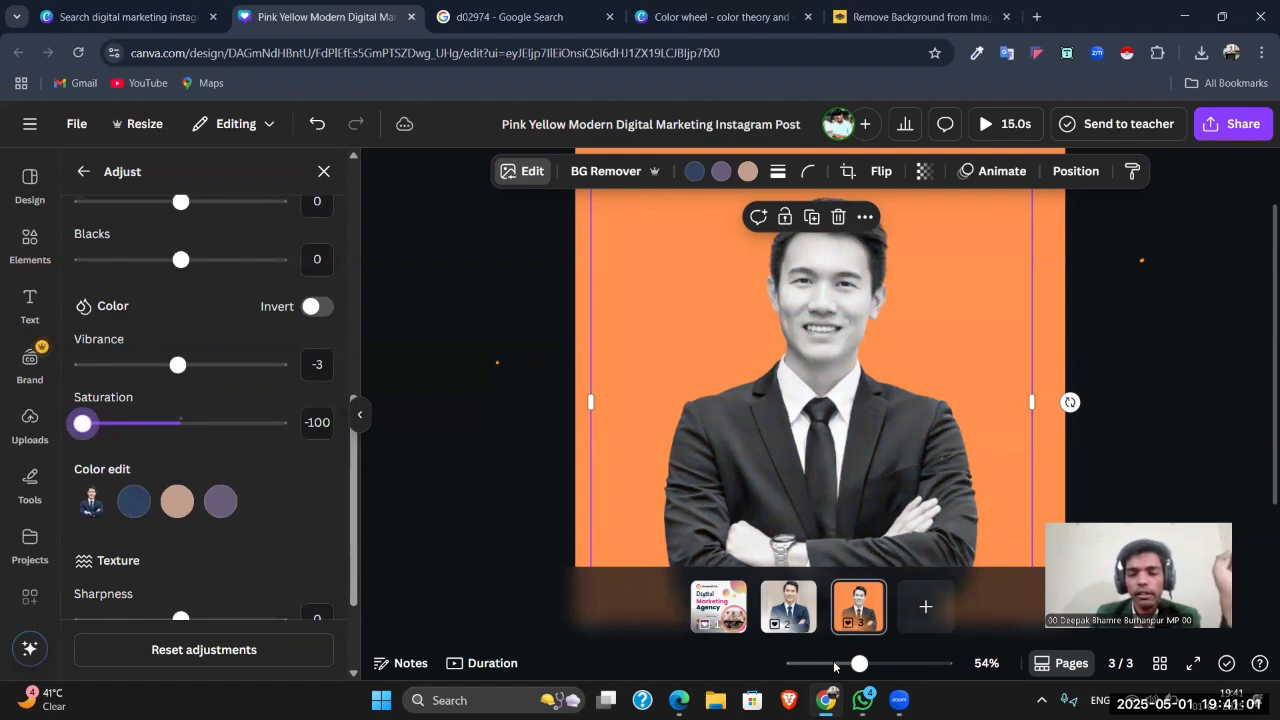
{"action": "left_click_drag", "start_coordinate": [868, 670], "coordinate": [840, 666]}
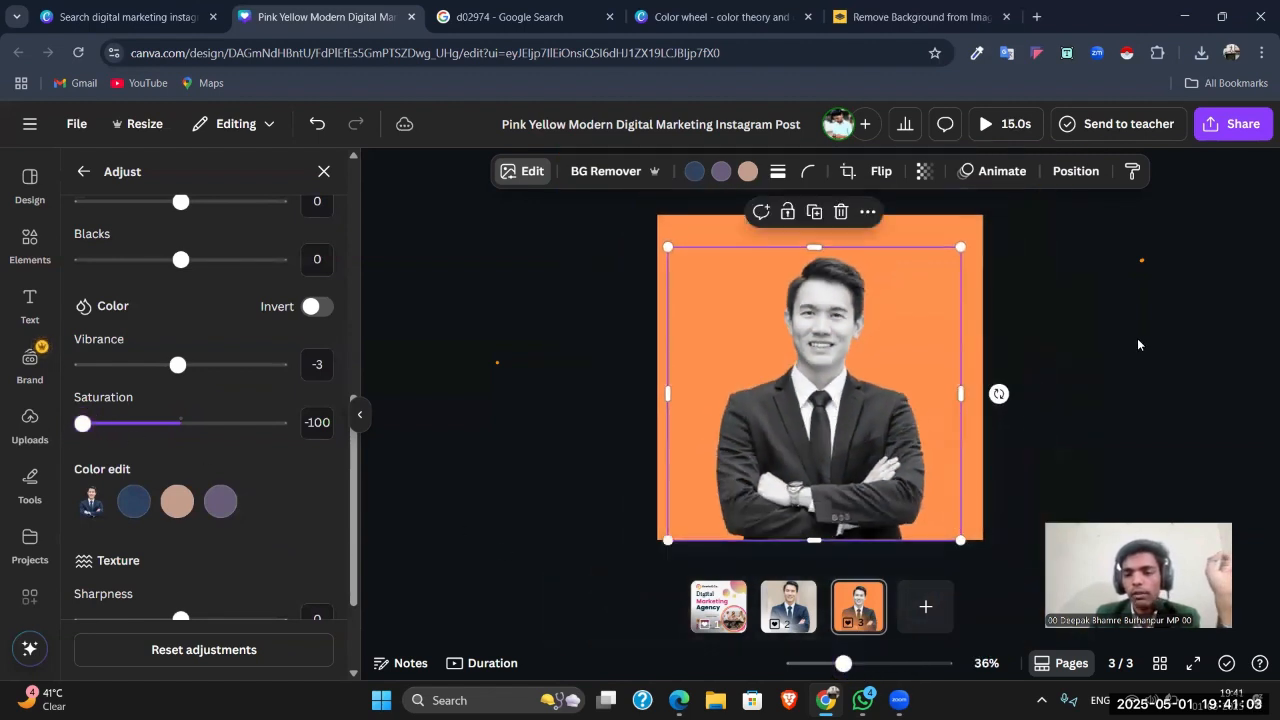
{"action": "left_click", "coordinate": [1138, 335]}
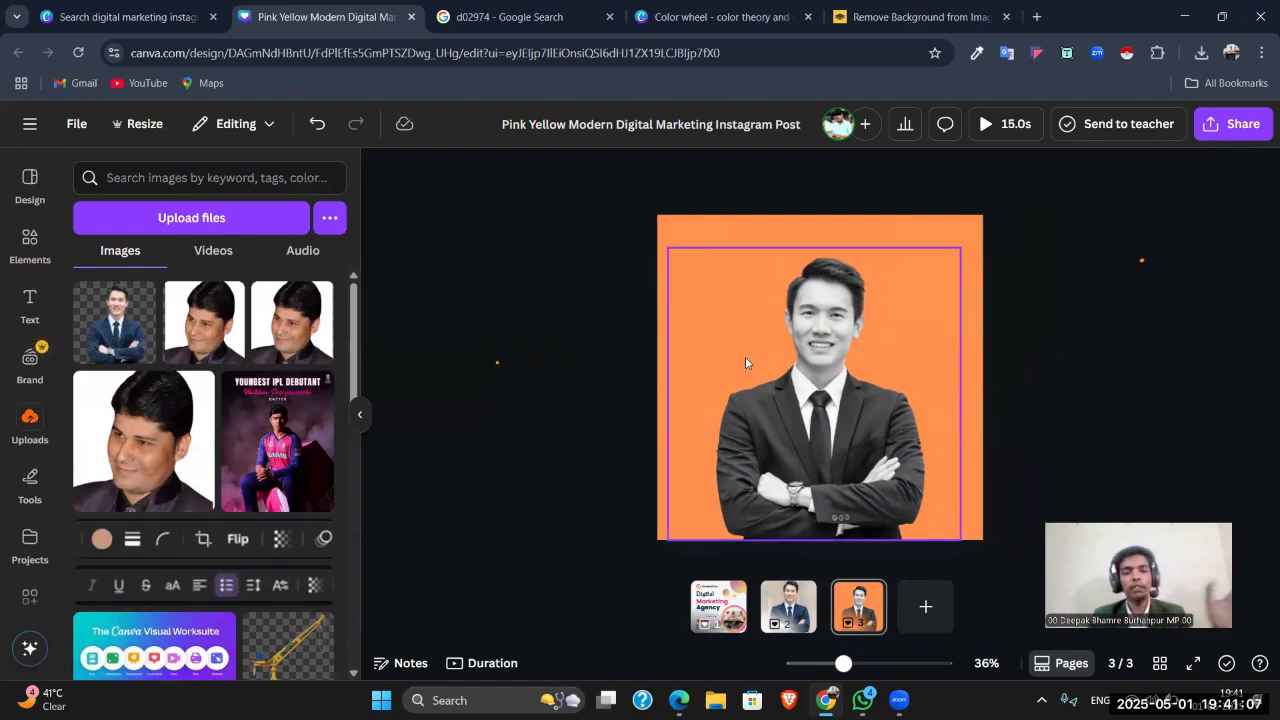
Step: Reopen the cutout's image adjustments and set the saturation to 1
{"action": "left_click", "coordinate": [820, 367]}
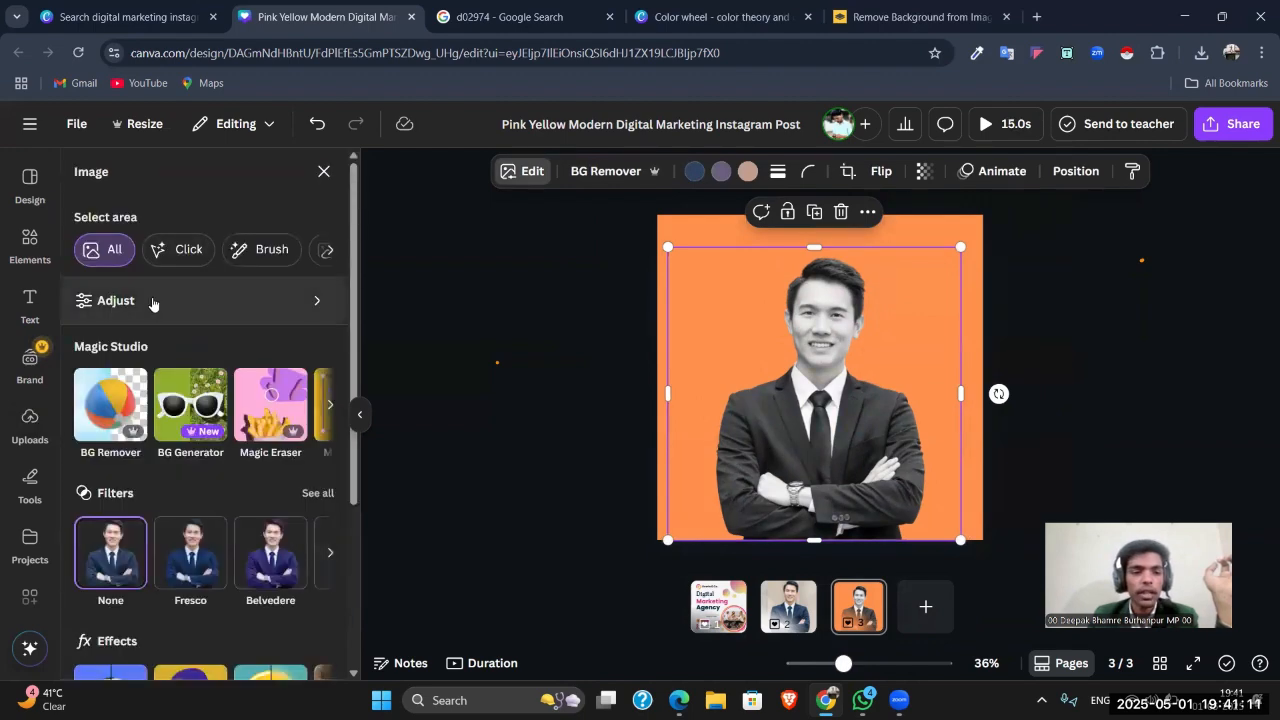
{"action": "left_click", "coordinate": [155, 300]}
{"action": "scroll", "coordinate": [183, 420], "scroll_direction": "down", "scroll_amount": 10}
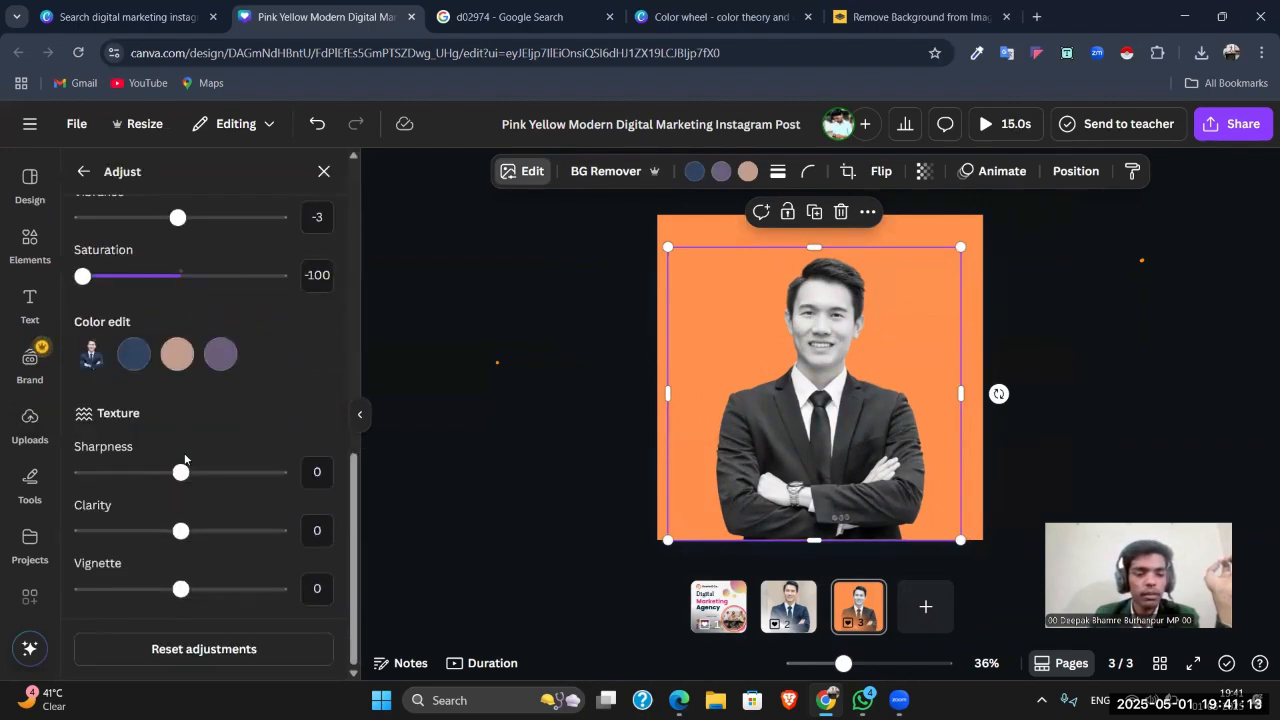
{"action": "scroll", "coordinate": [130, 356], "scroll_direction": "up", "scroll_amount": 1}
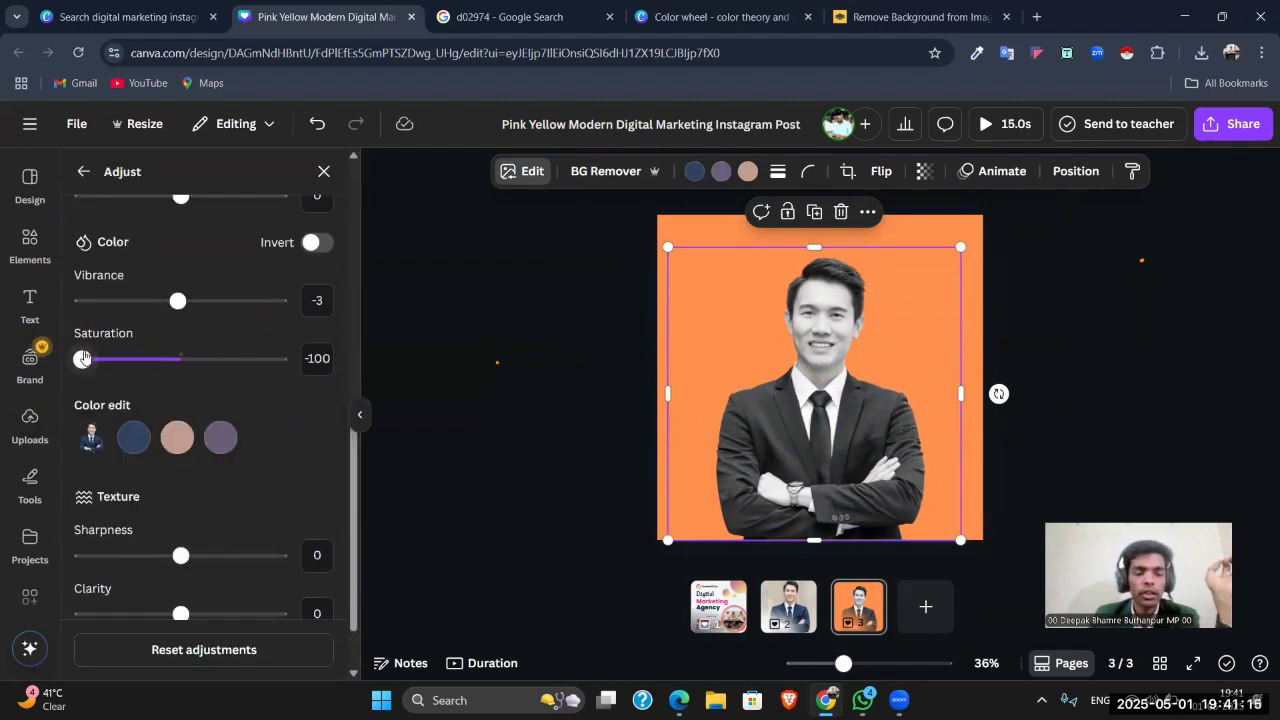
{"action": "left_click_drag", "start_coordinate": [84, 357], "coordinate": [182, 396]}
Step: Set the cutout's sharpness to 3 and clarity to 59 after testing clarity at 100, and try the vignette adjustment
{"action": "scroll", "coordinate": [181, 390], "scroll_direction": "down", "scroll_amount": 2}
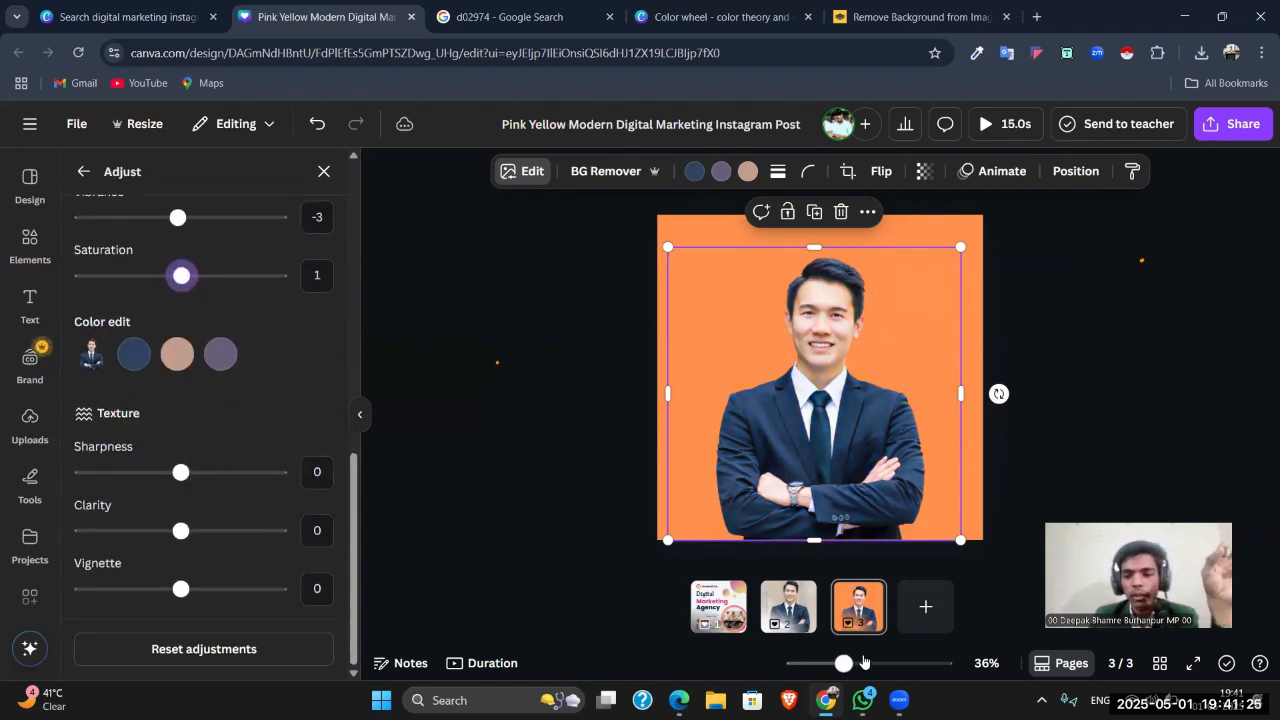
{"action": "left_click_drag", "start_coordinate": [844, 663], "coordinate": [900, 663]}
{"action": "scroll", "coordinate": [632, 427], "scroll_direction": "up", "scroll_amount": 5}
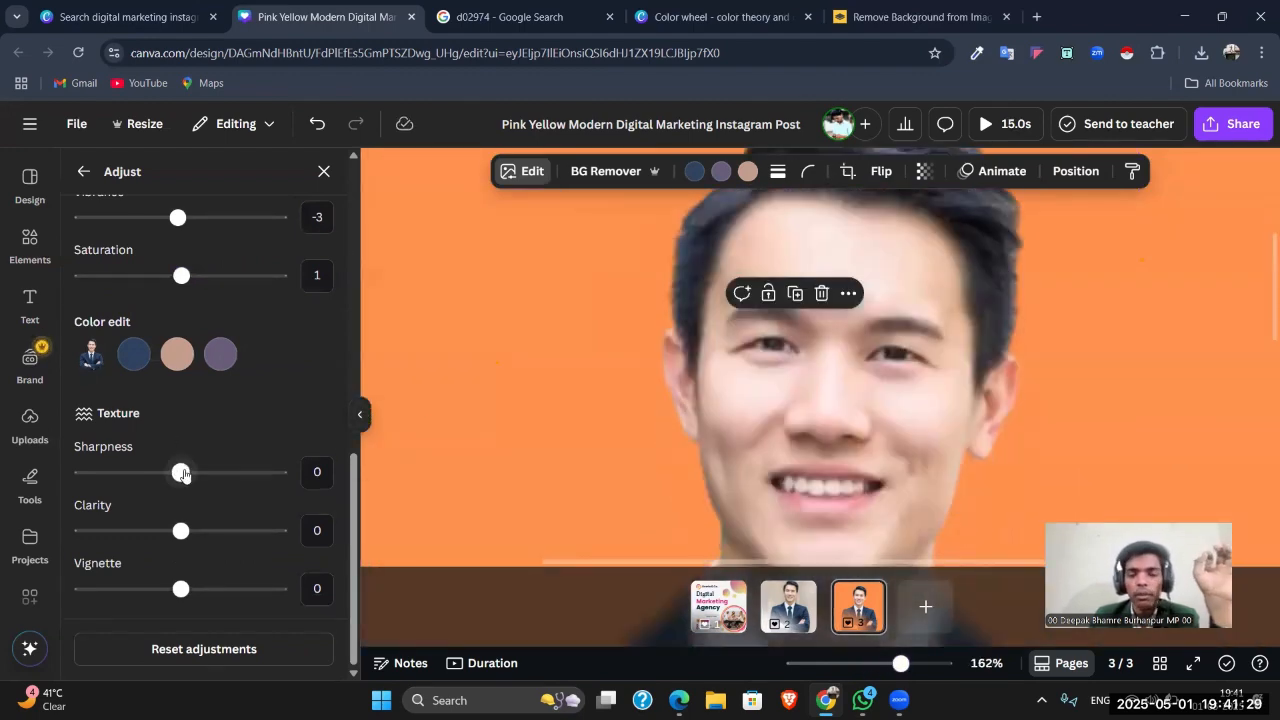
{"action": "left_click_drag", "start_coordinate": [180, 472], "coordinate": [384, 551]}
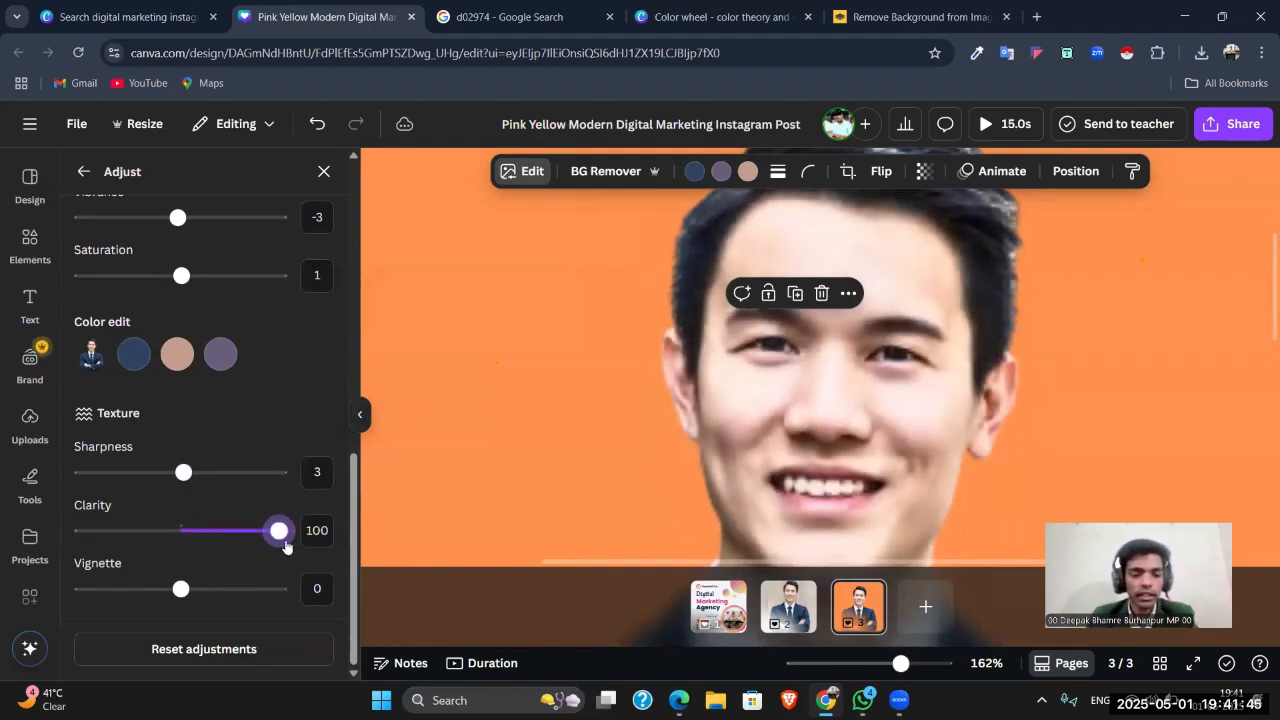
{"action": "left_click_drag", "start_coordinate": [285, 546], "coordinate": [244, 550]}
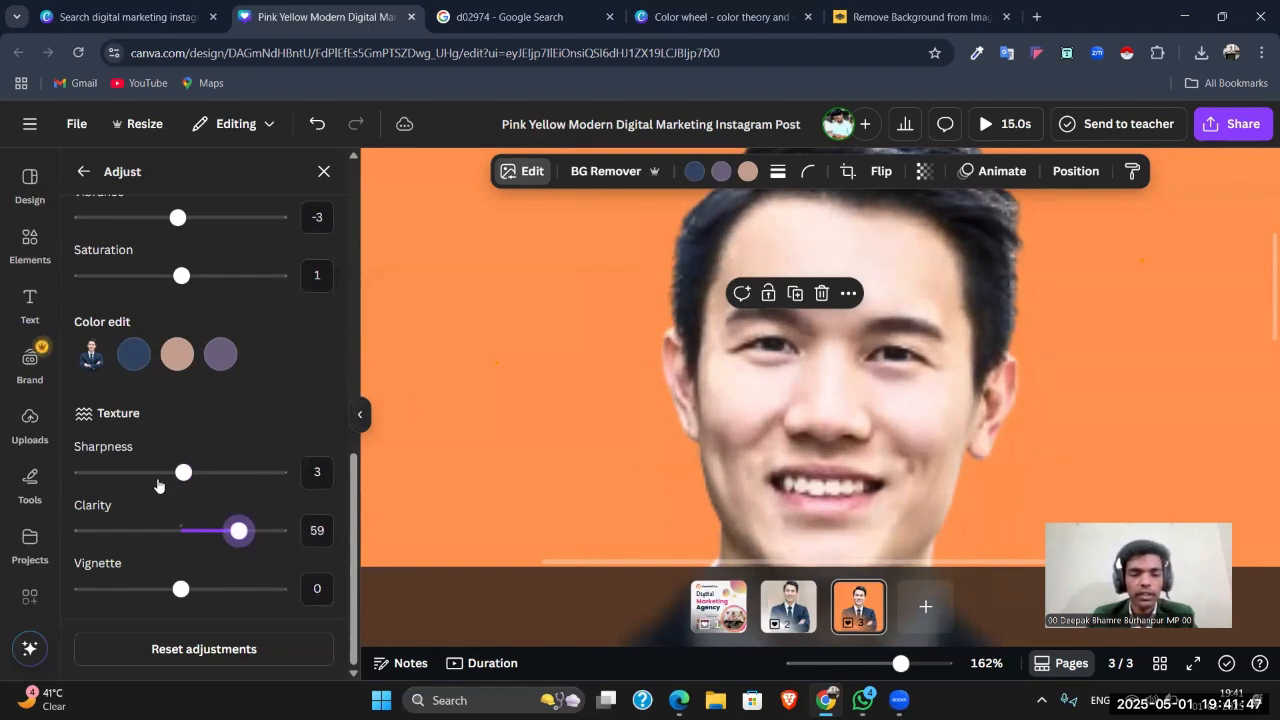
{"action": "mouse_move", "coordinate": [180, 588]}
{"action": "left_mouse_down"}
{"action": "mouse_move", "coordinate": [275, 588]}
{"action": "mouse_move", "coordinate": [114, 587]}
{"action": "mouse_move", "coordinate": [180, 593]}
{"action": "left_mouse_up"}
{"action": "scroll", "coordinate": [290, 427], "scroll_direction": "up", "scroll_amount": 10}
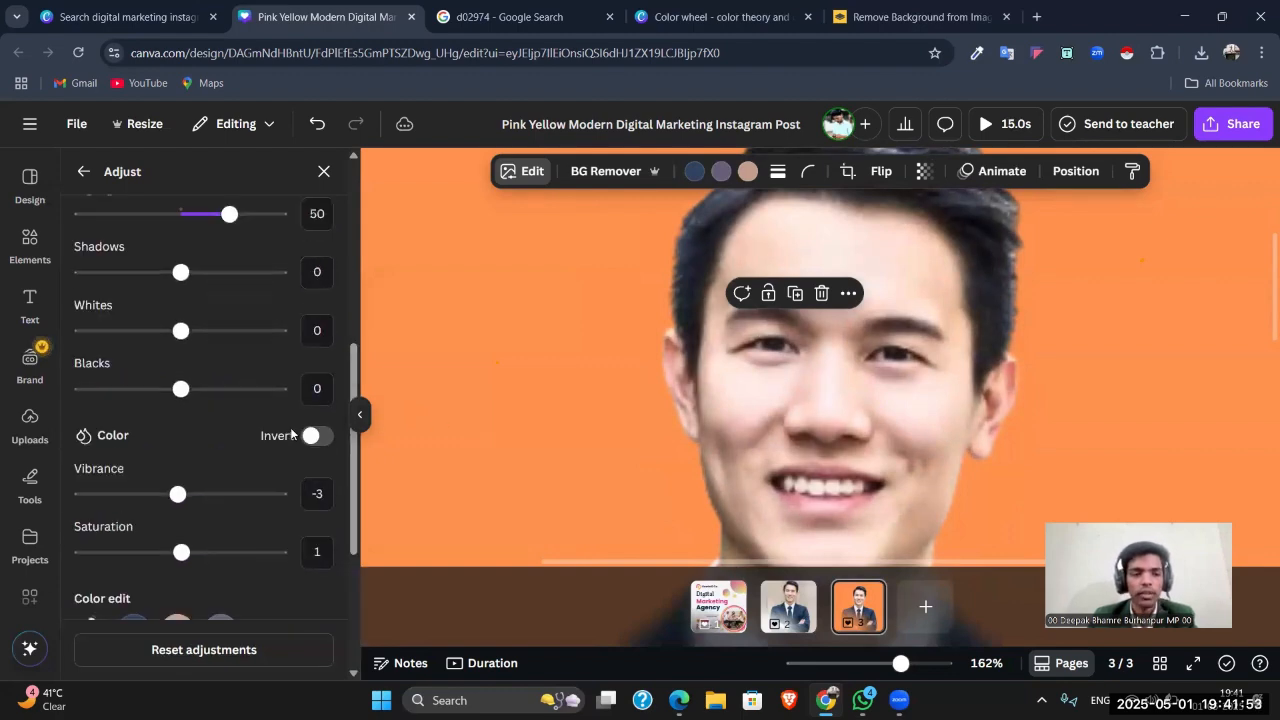
Step: Zoom out to 34% to view the whole third page and deselect the man cutout
{"action": "left_click_drag", "start_coordinate": [900, 664], "coordinate": [841, 666]}
{"action": "left_click", "coordinate": [1072, 357]}
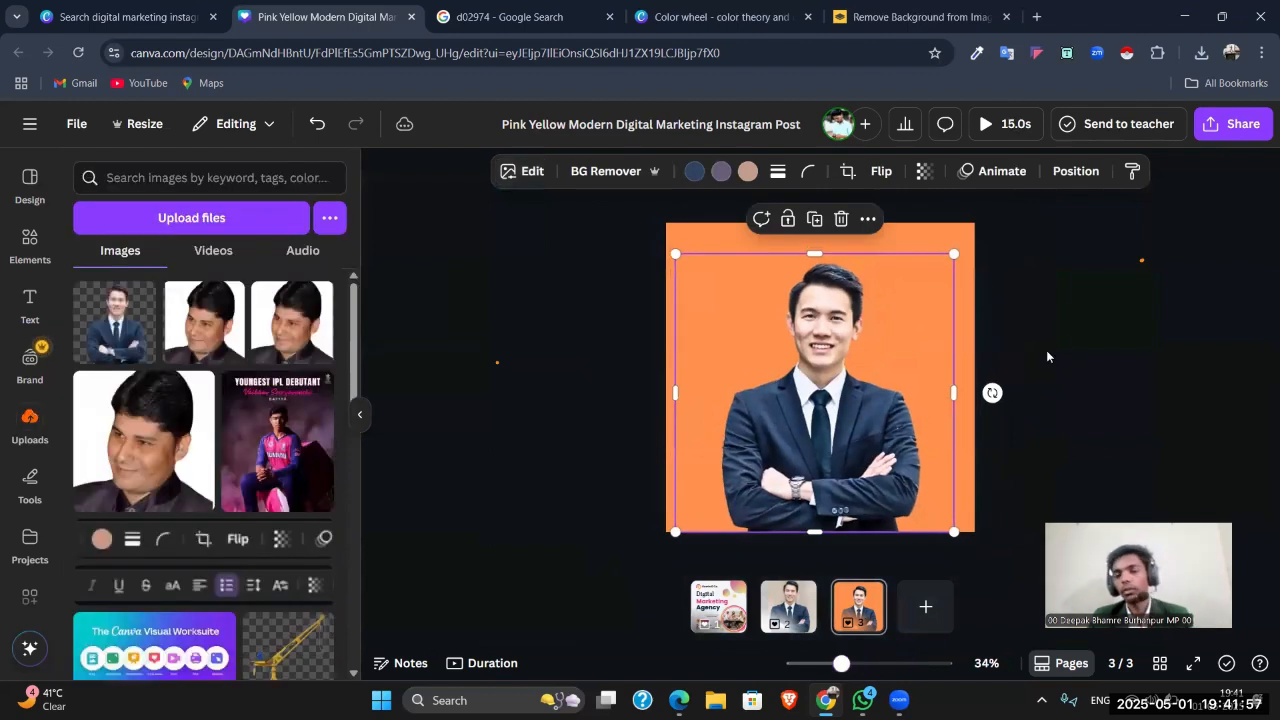
{"action": "left_click", "coordinate": [1047, 357]}
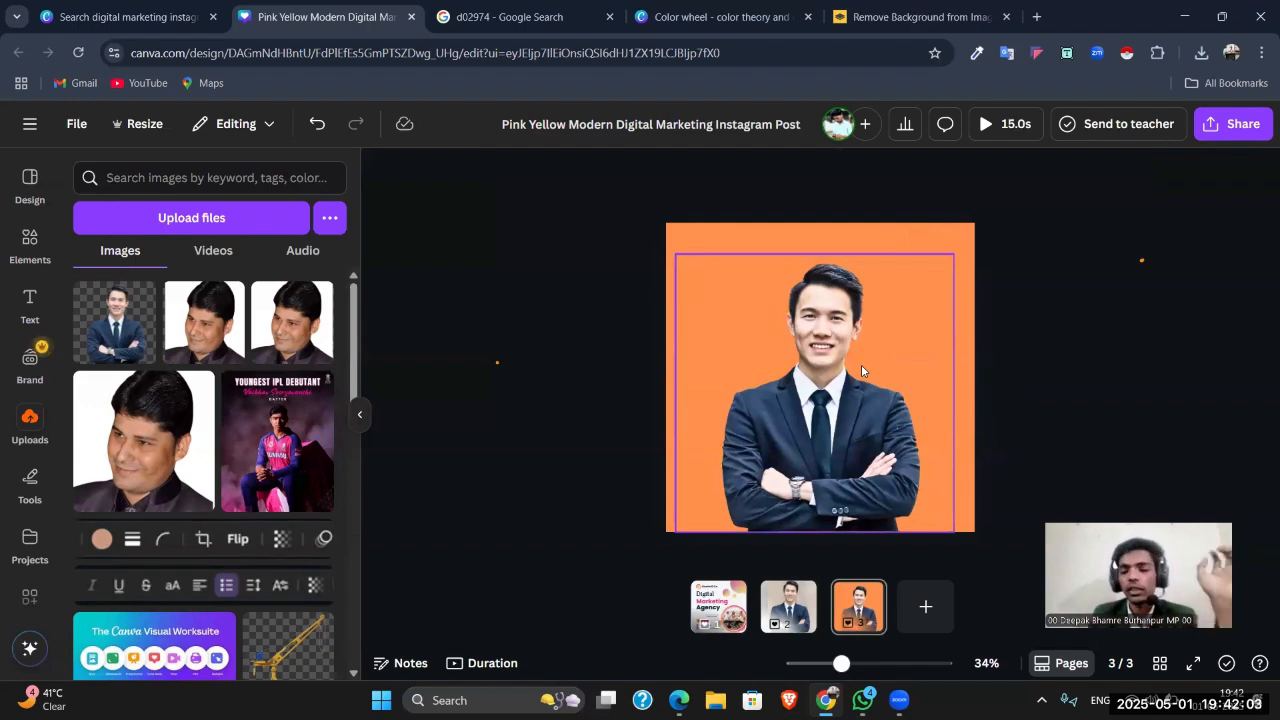
Step: Remove the background from the man's photo on page 2 and deselect it
{"action": "left_click", "coordinate": [790, 606]}
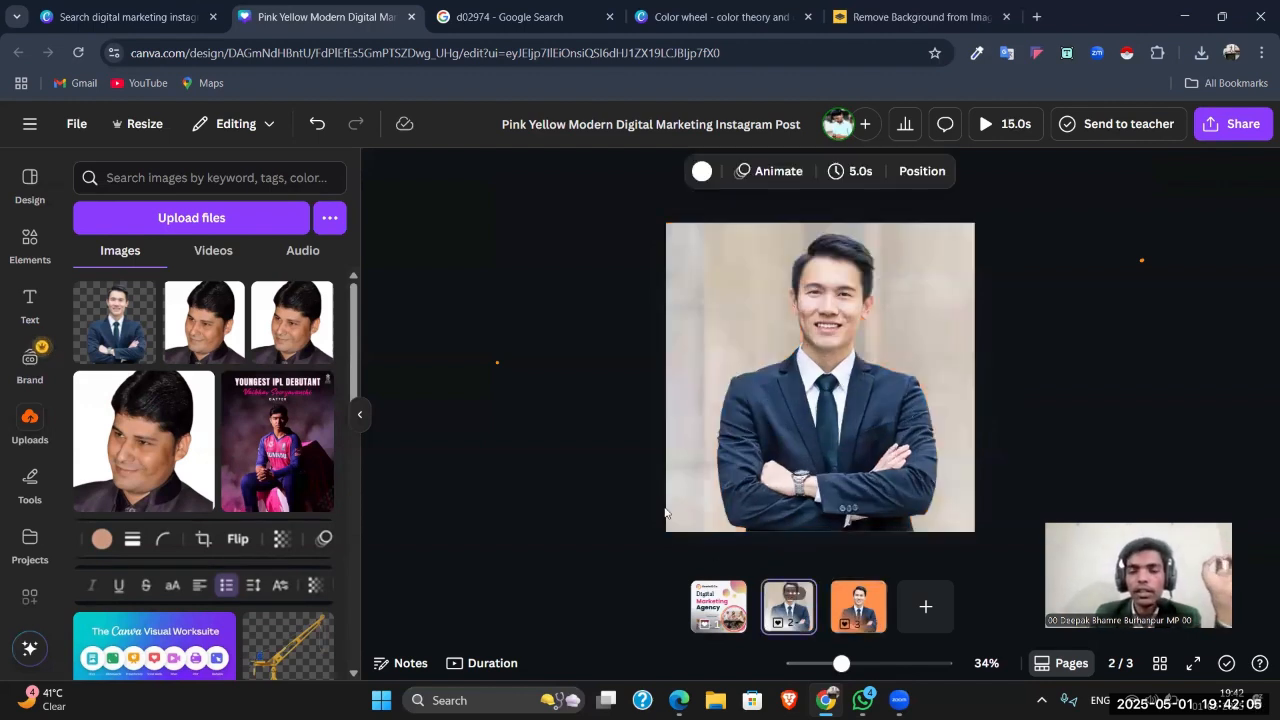
{"action": "left_click", "coordinate": [576, 348]}
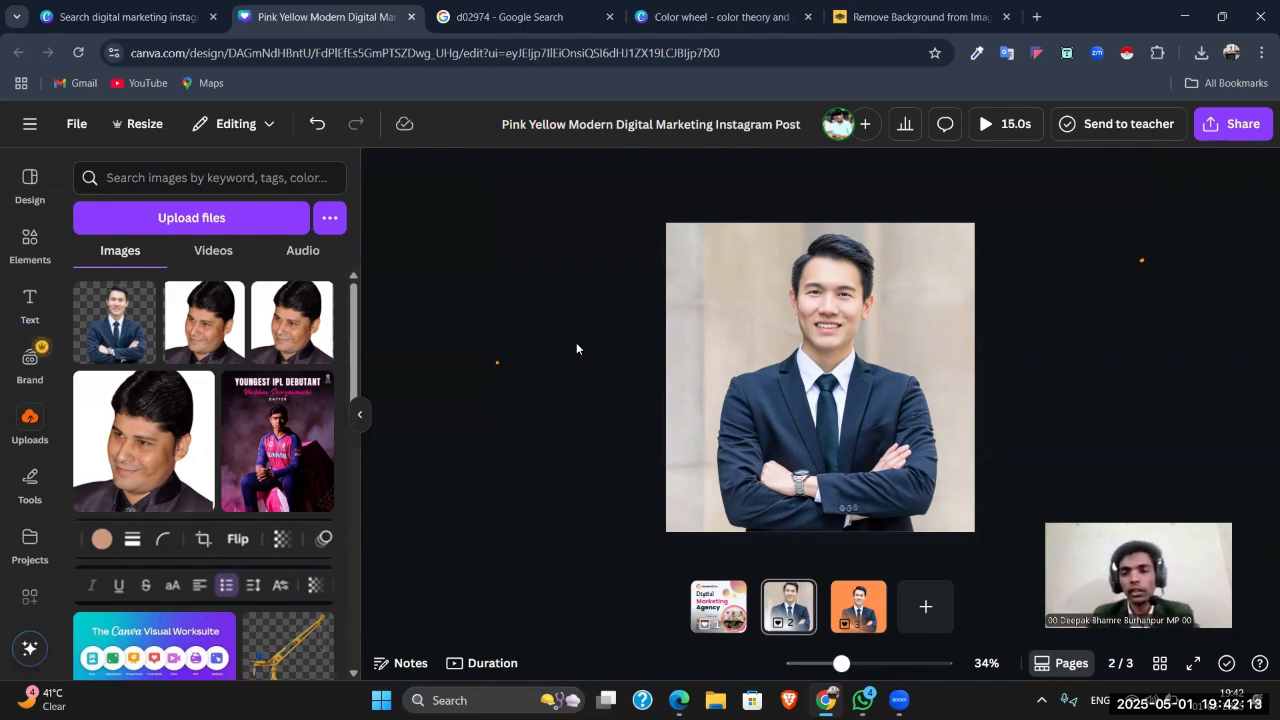
{"action": "left_click", "coordinate": [812, 354]}
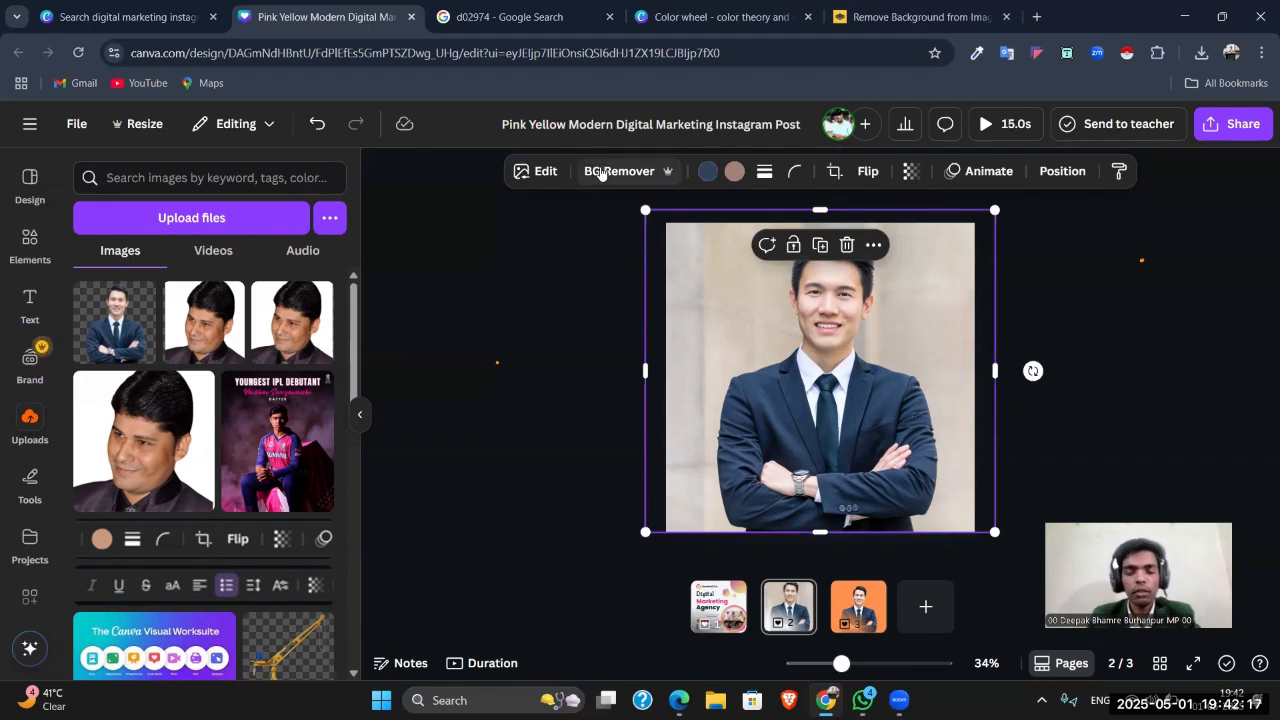
{"action": "left_click", "coordinate": [610, 178]}
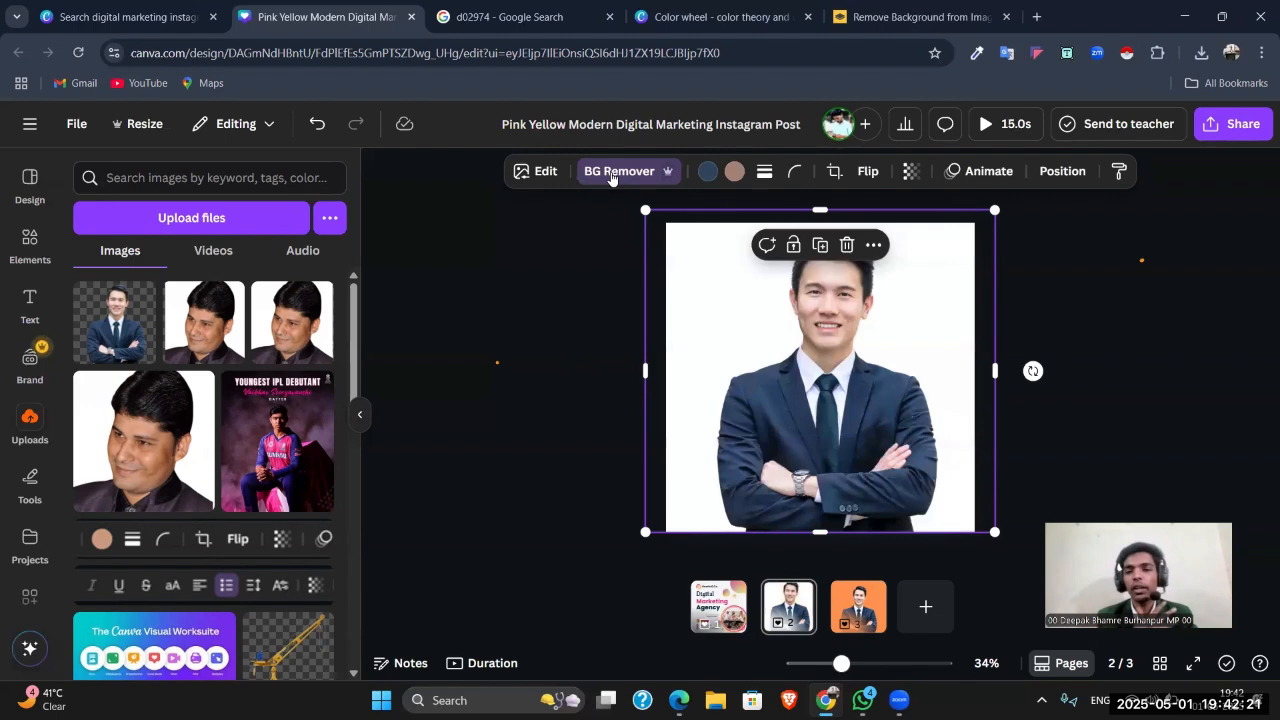
{"action": "left_click", "coordinate": [576, 259]}
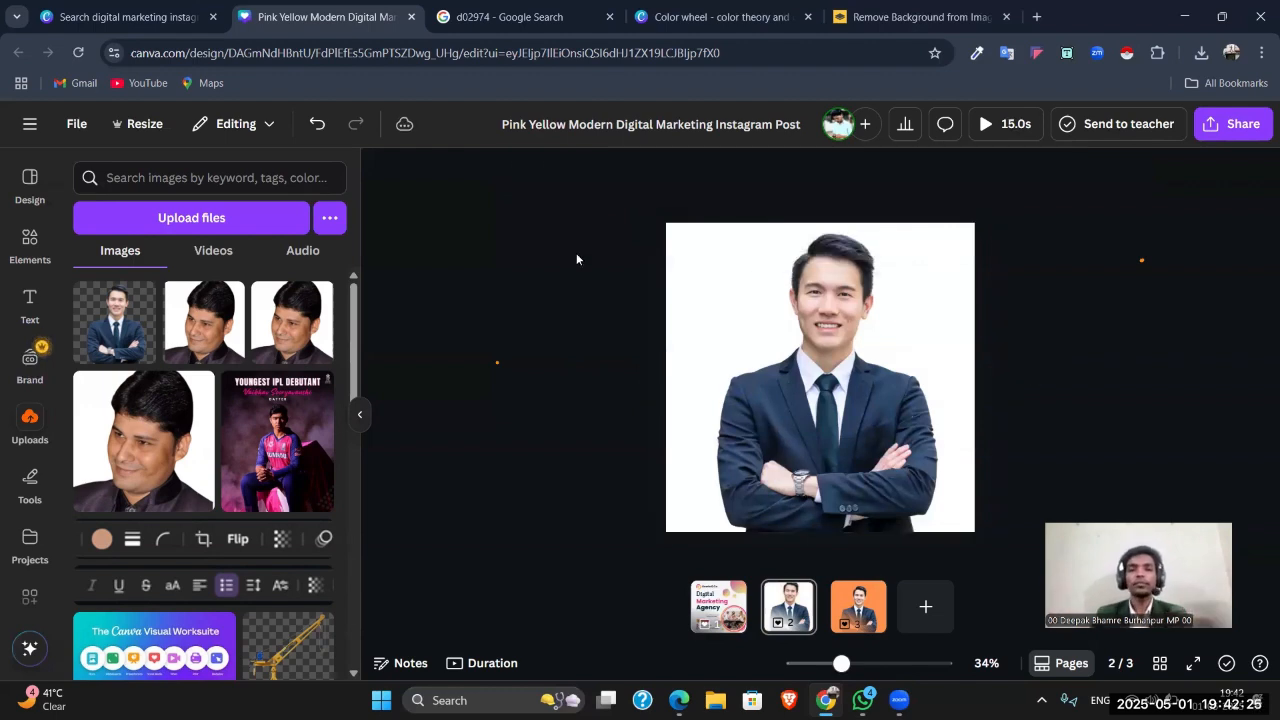
Step: Shift the man's photo on page 2 slightly to the left and look through its image adjustments
{"action": "left_click", "coordinate": [816, 346]}
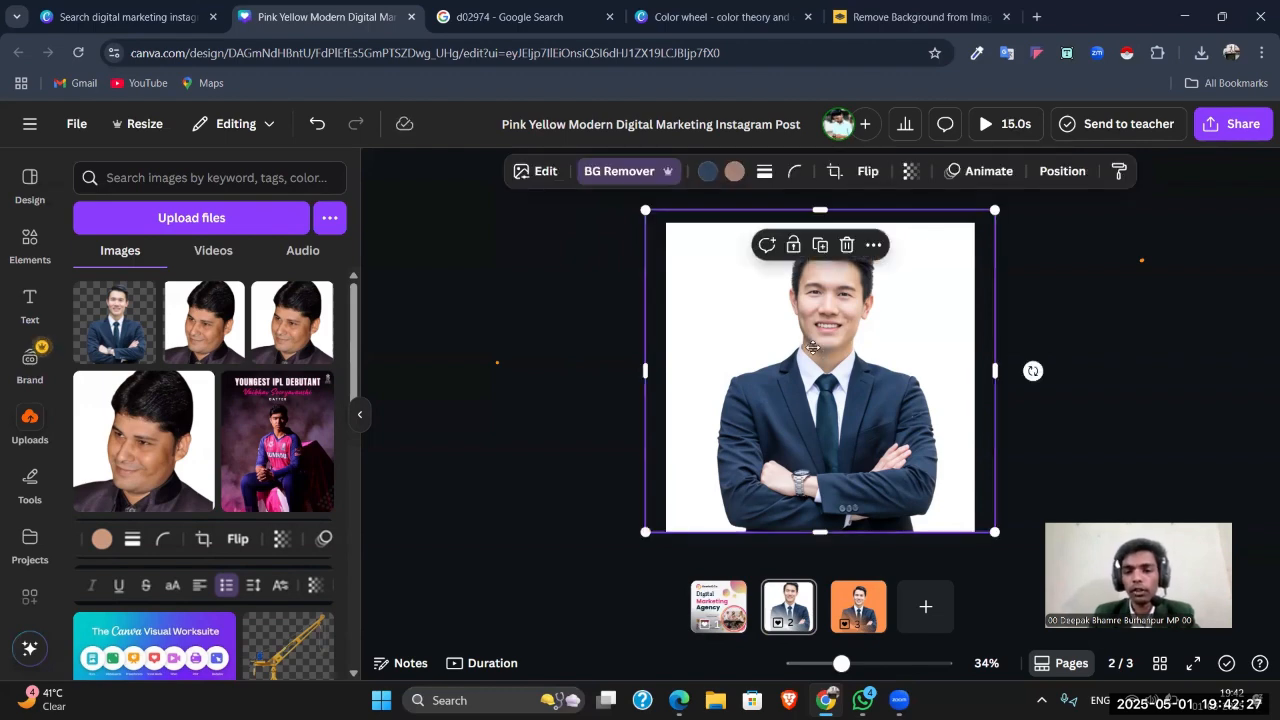
{"action": "left_click_drag", "start_coordinate": [812, 346], "coordinate": [803, 347]}
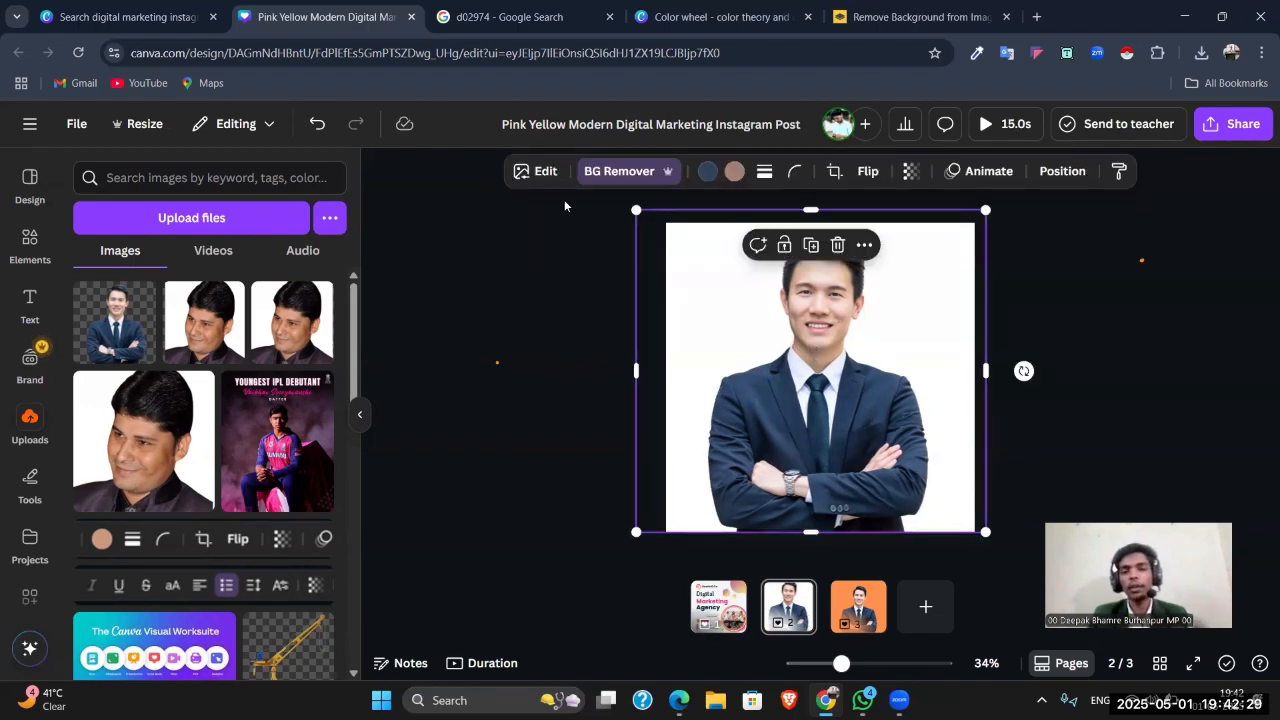
{"action": "left_click", "coordinate": [540, 171]}
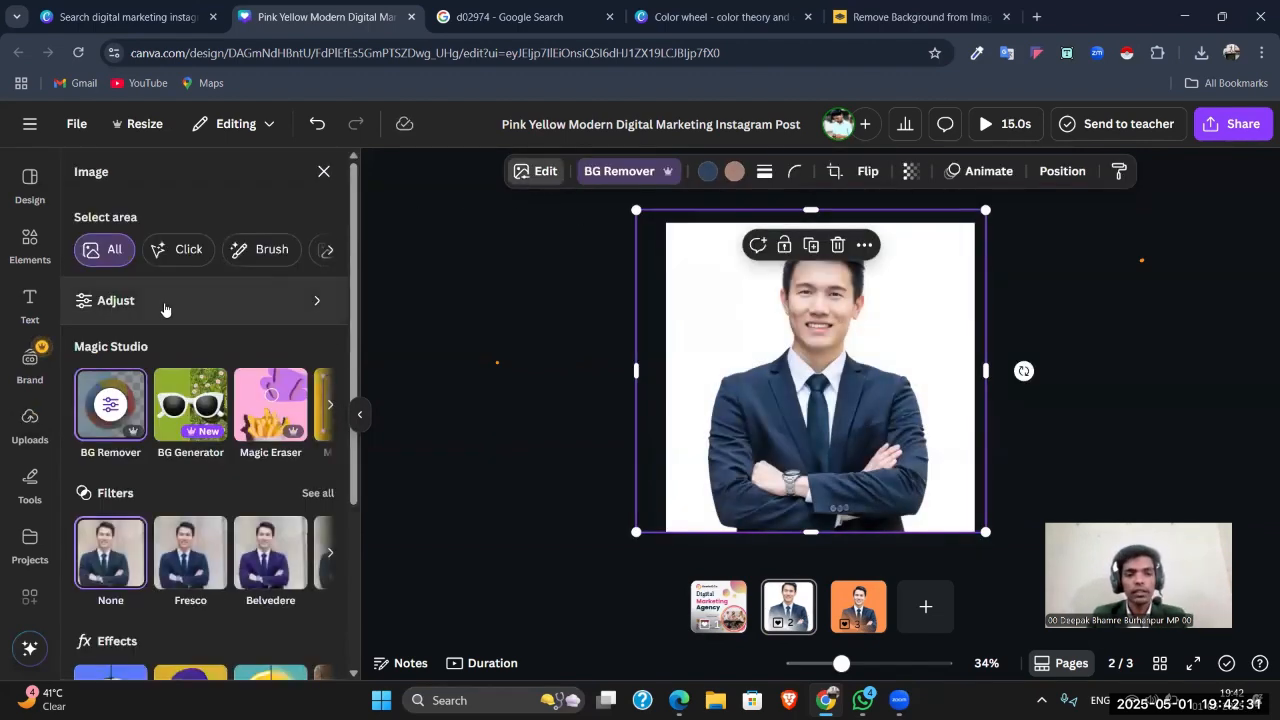
{"action": "left_click", "coordinate": [165, 300]}
{"action": "scroll", "coordinate": [208, 410], "scroll_direction": "down", "scroll_amount": 4}
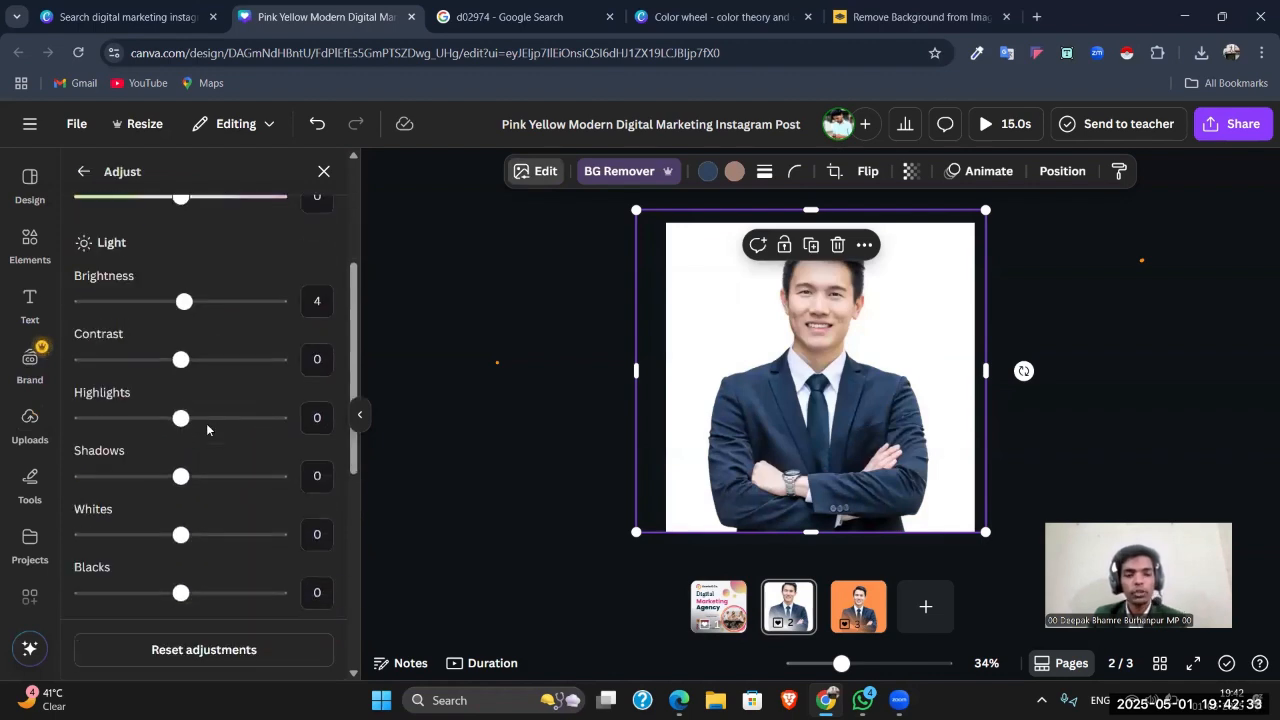
{"action": "scroll", "coordinate": [207, 424], "scroll_direction": "down", "scroll_amount": 4}
{"action": "left_click", "coordinate": [497, 390]}
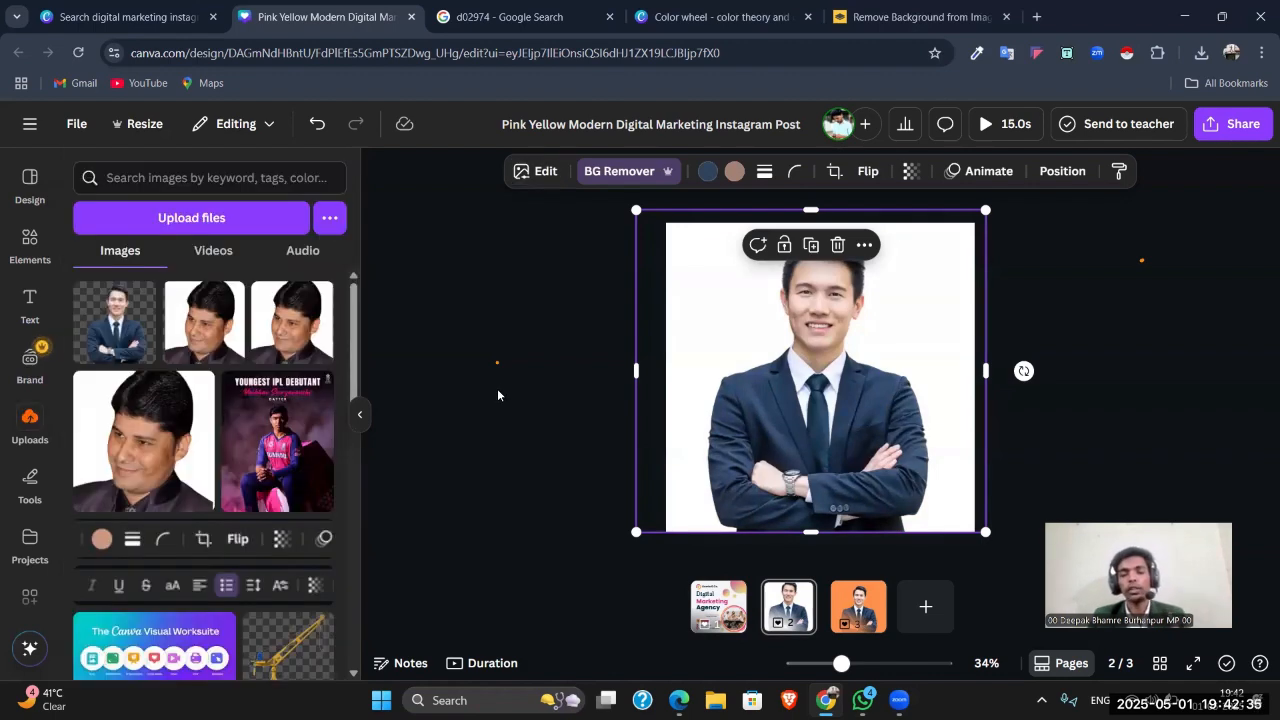
{"action": "left_click", "coordinate": [498, 390]}
Step: Review the Magic Studio, filter, effect and app options available for the man's photo on page 2
{"action": "scroll", "coordinate": [562, 387], "scroll_direction": "up", "scroll_amount": 1}
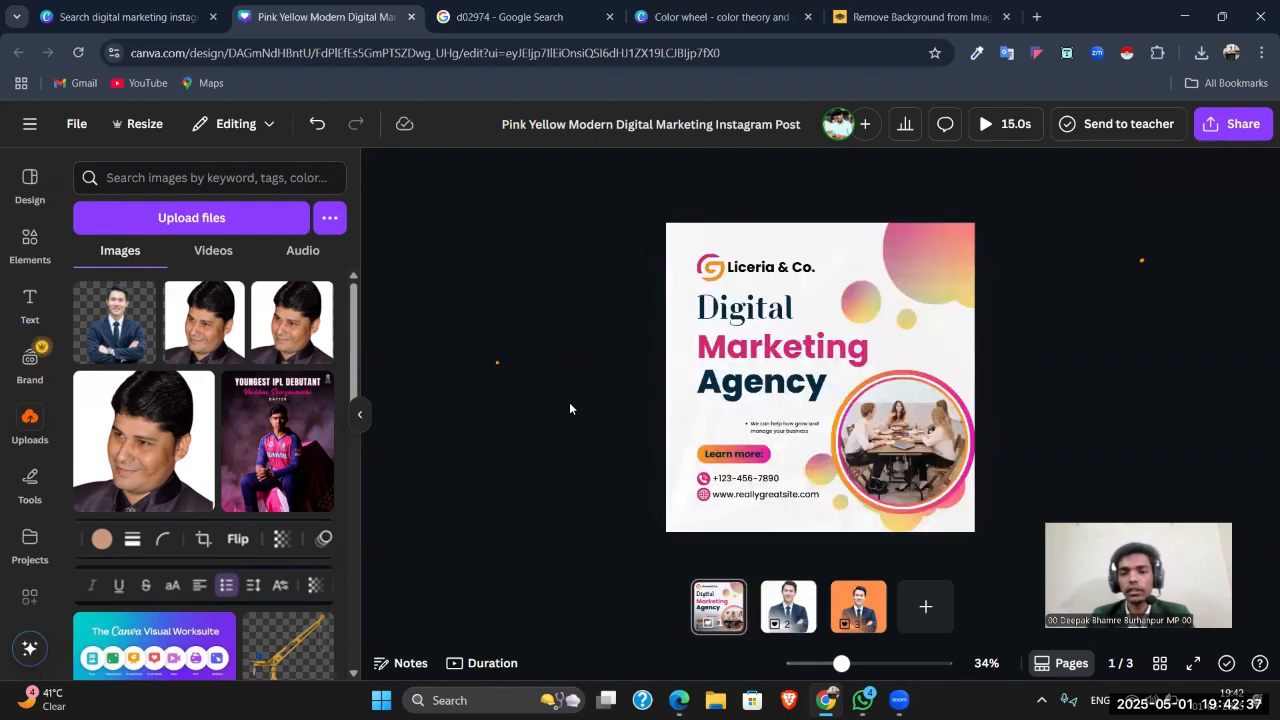
{"action": "scroll", "coordinate": [569, 402], "scroll_direction": "down", "scroll_amount": 1}
{"action": "left_click", "coordinate": [761, 321]}
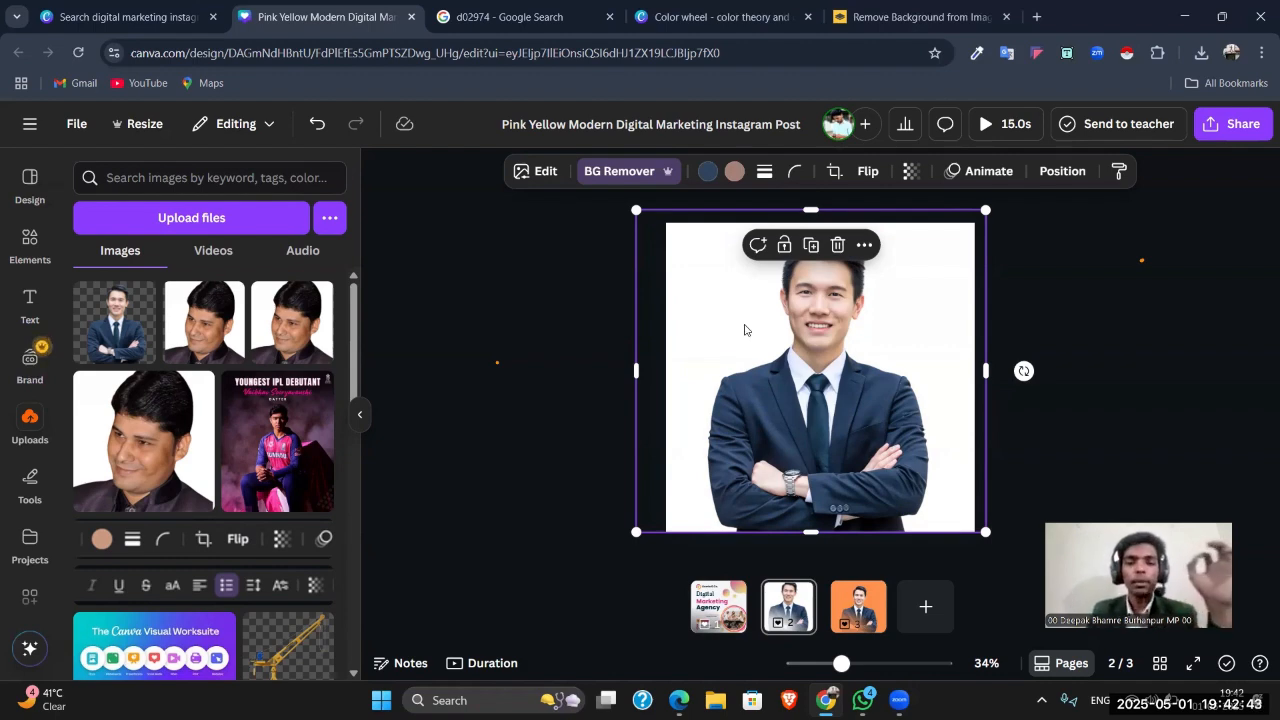
{"action": "left_click", "coordinate": [548, 172]}
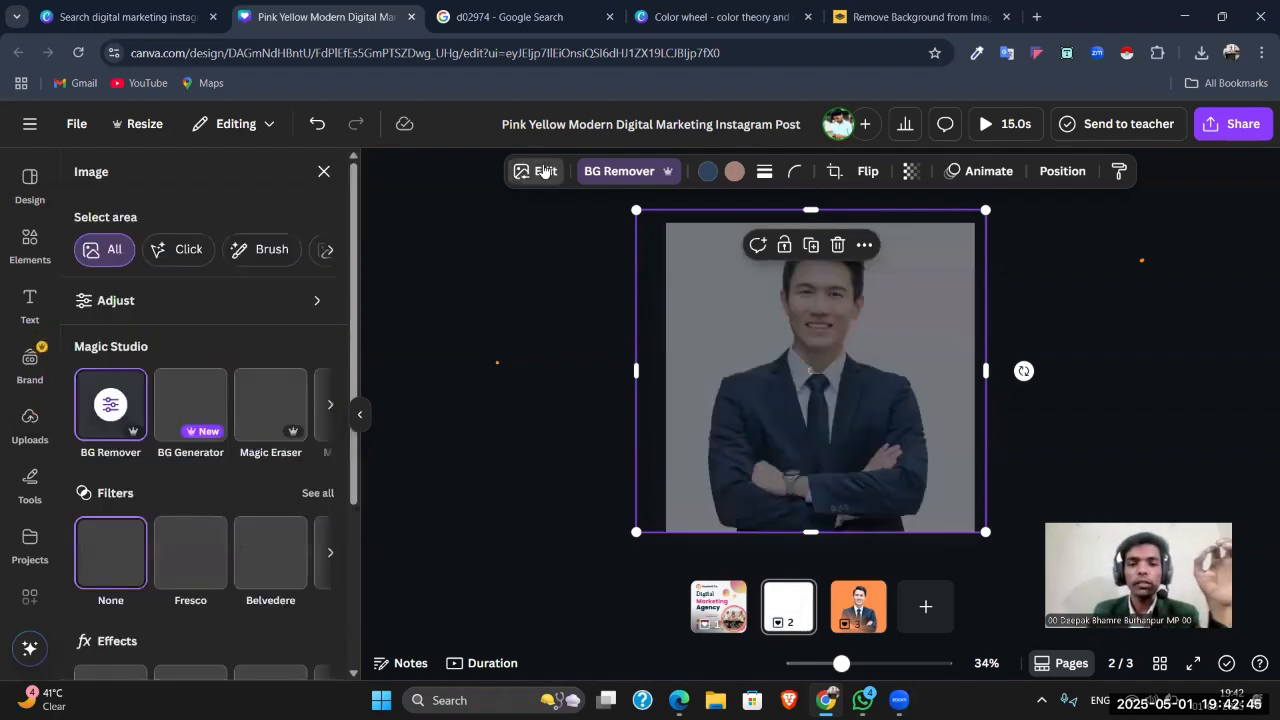
{"action": "scroll", "coordinate": [115, 390], "scroll_direction": "down", "scroll_amount": 1}
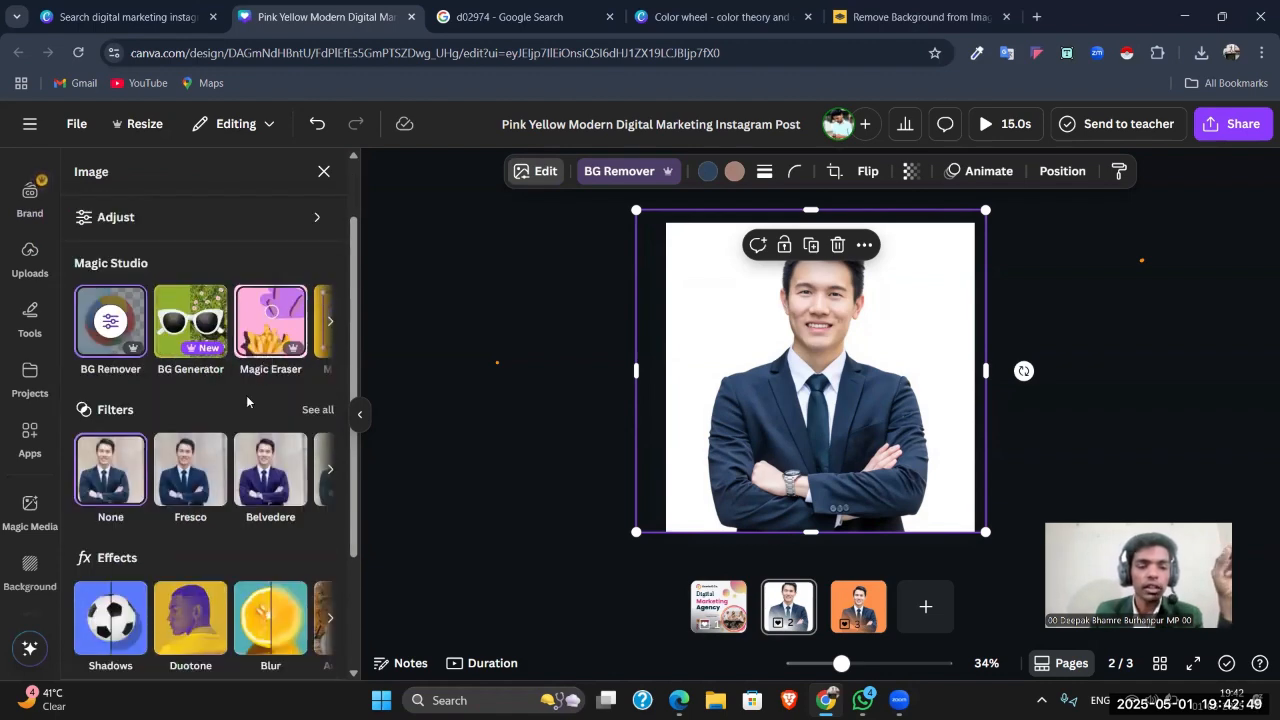
{"action": "scroll", "coordinate": [155, 512], "scroll_direction": "down", "scroll_amount": 1}
{"action": "scroll", "coordinate": [155, 510], "scroll_direction": "down", "scroll_amount": 1}
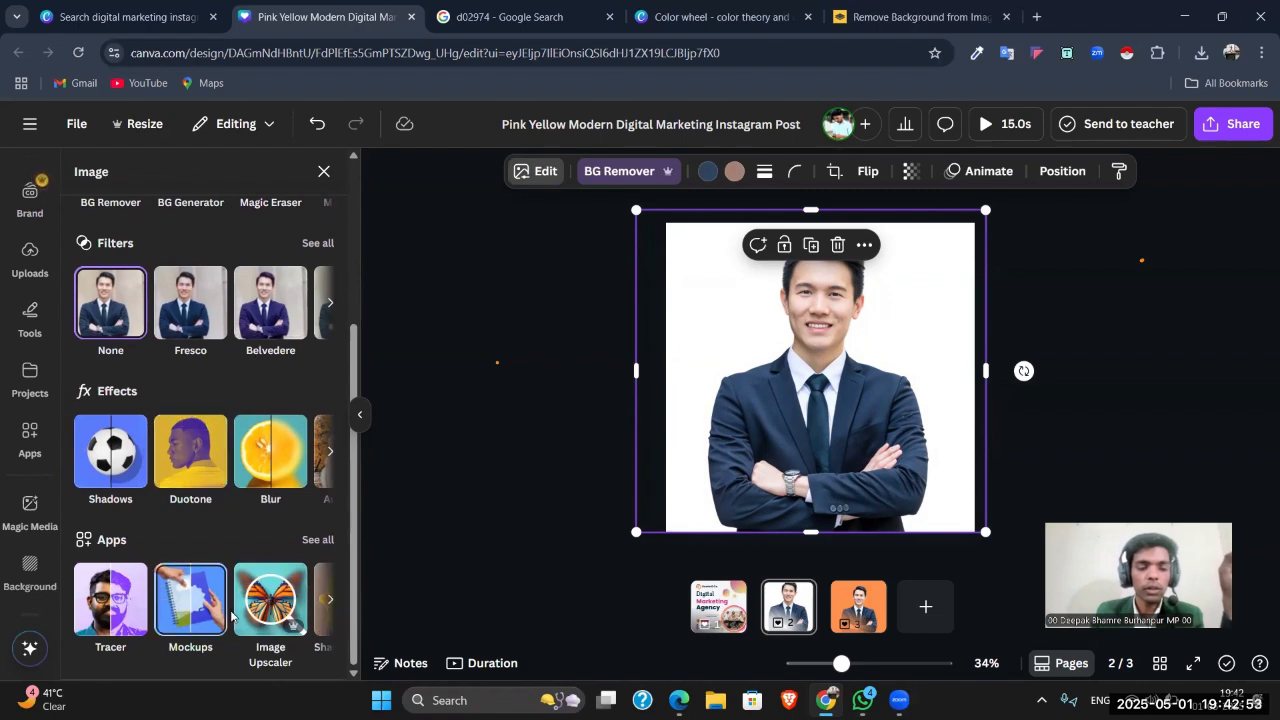
{"action": "scroll", "coordinate": [276, 491], "scroll_direction": "up", "scroll_amount": 1}
{"action": "scroll", "coordinate": [276, 491], "scroll_direction": "up", "scroll_amount": 2}
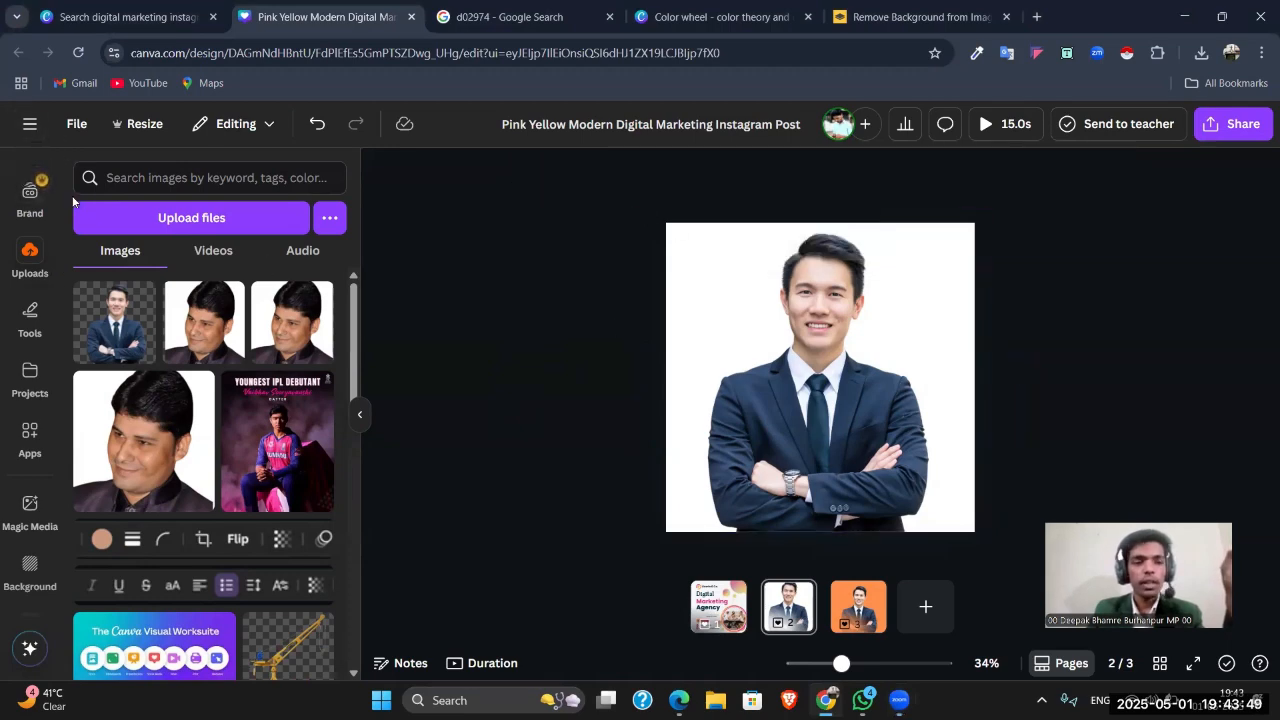
{"action": "scroll", "coordinate": [30, 195], "scroll_direction": "up", "scroll_amount": 3}
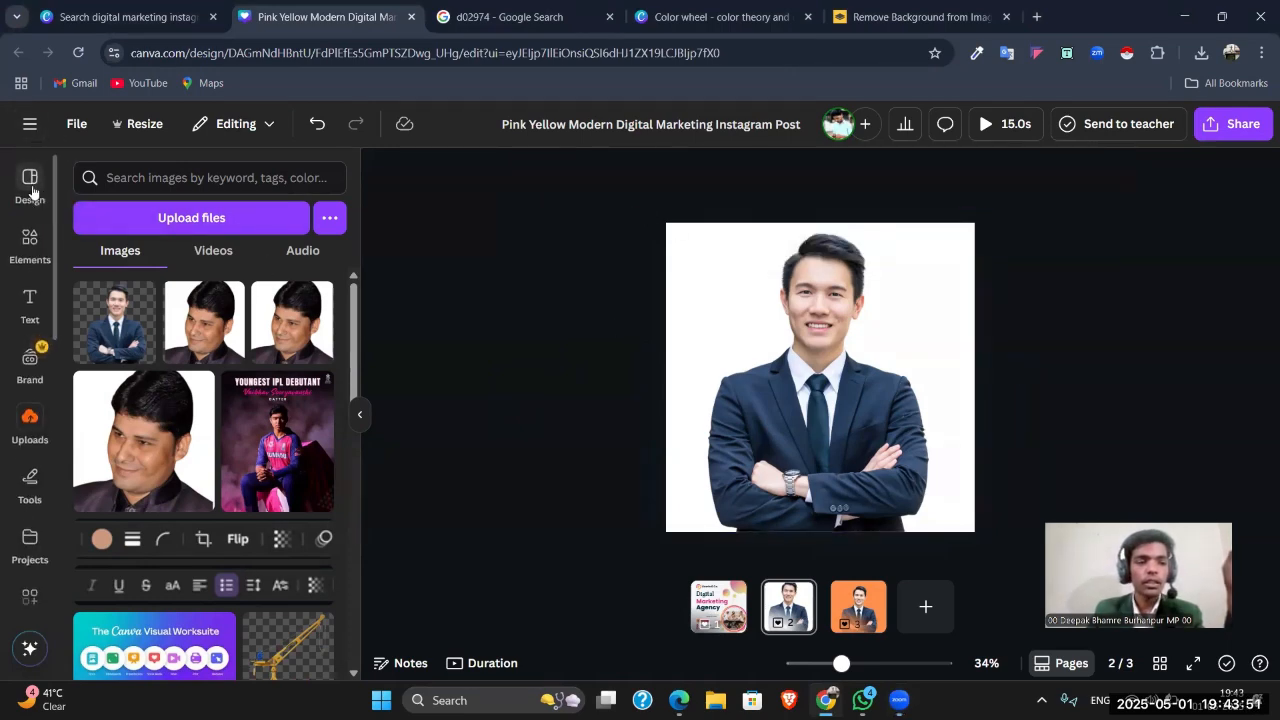
{"action": "left_click", "coordinate": [30, 123]}
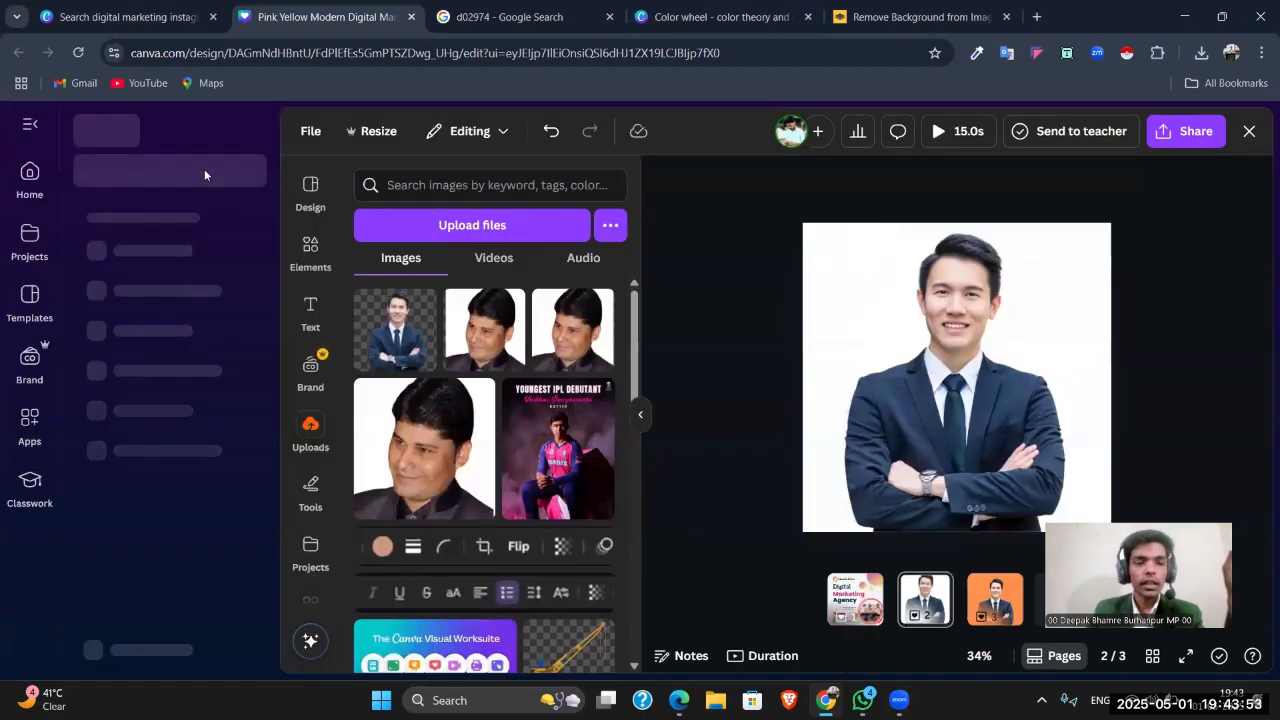
{"action": "left_click", "coordinate": [30, 123]}
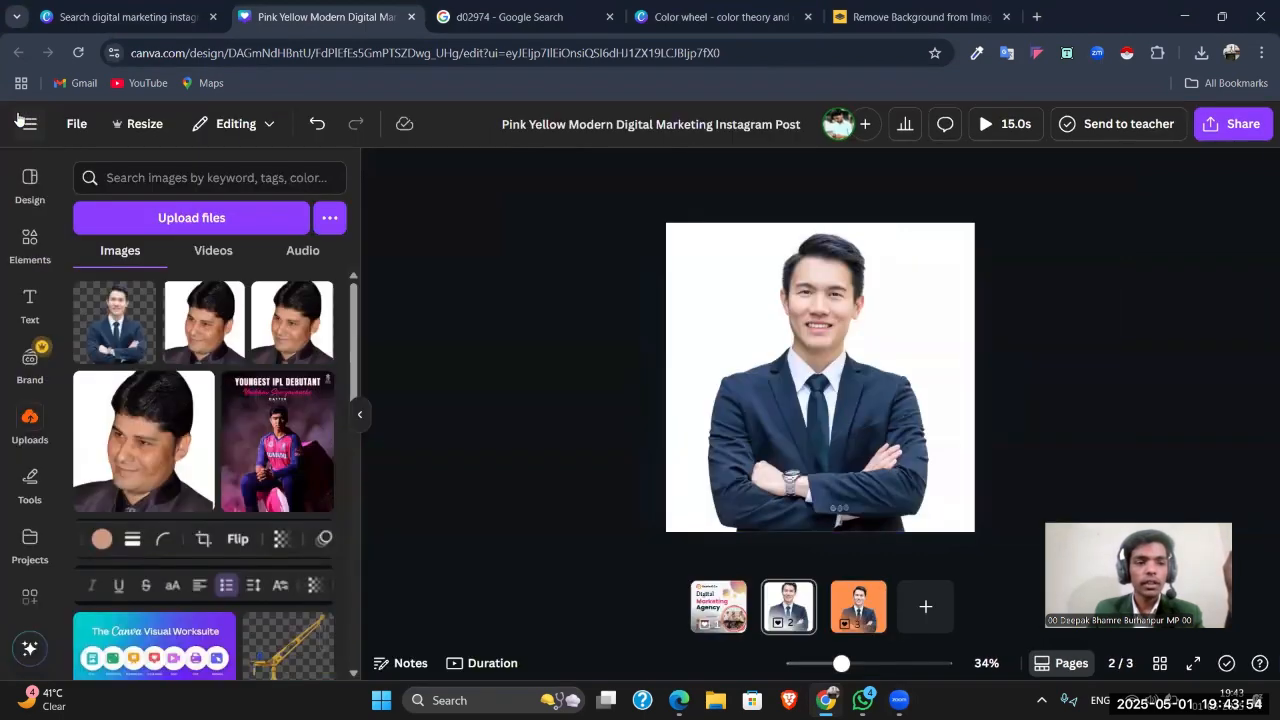
{"action": "left_click", "coordinate": [75, 123]}
{"action": "left_click", "coordinate": [75, 123]}
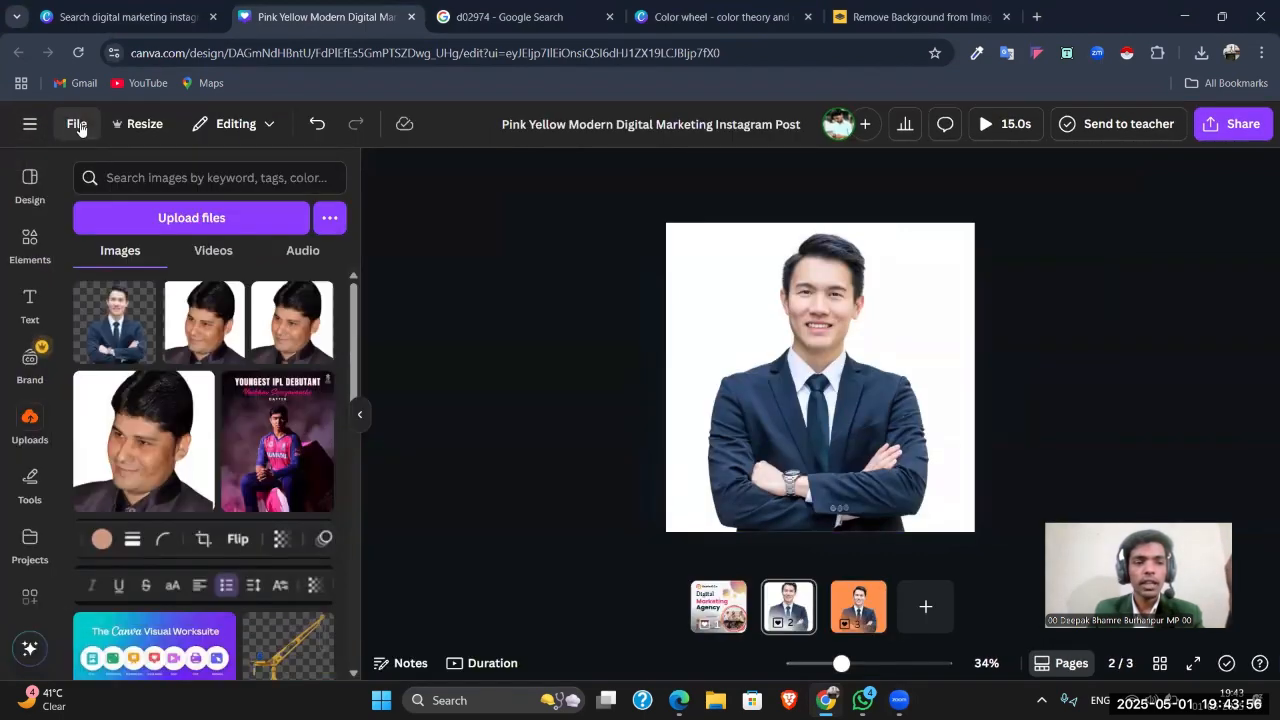
Step: Review the editing options for the "Digital" heading and the round photo on page 1, and the design's share options
{"action": "left_click", "coordinate": [733, 607]}
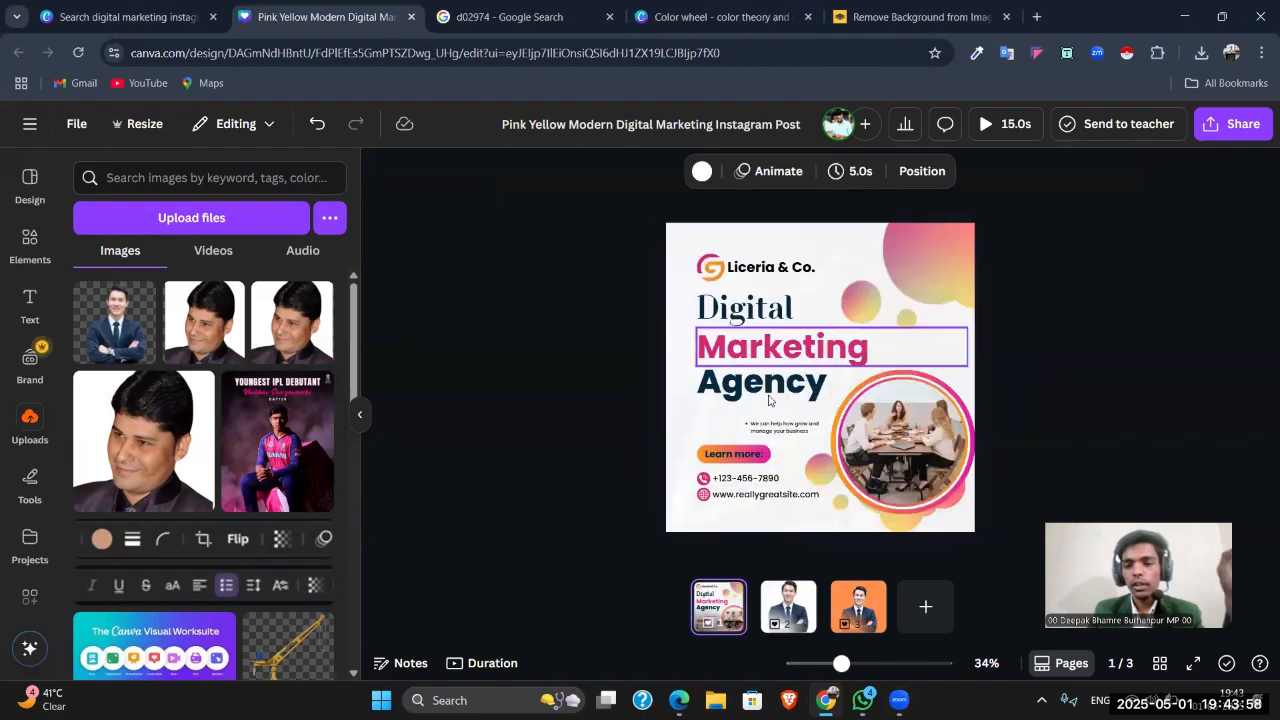
{"action": "left_click", "coordinate": [765, 312]}
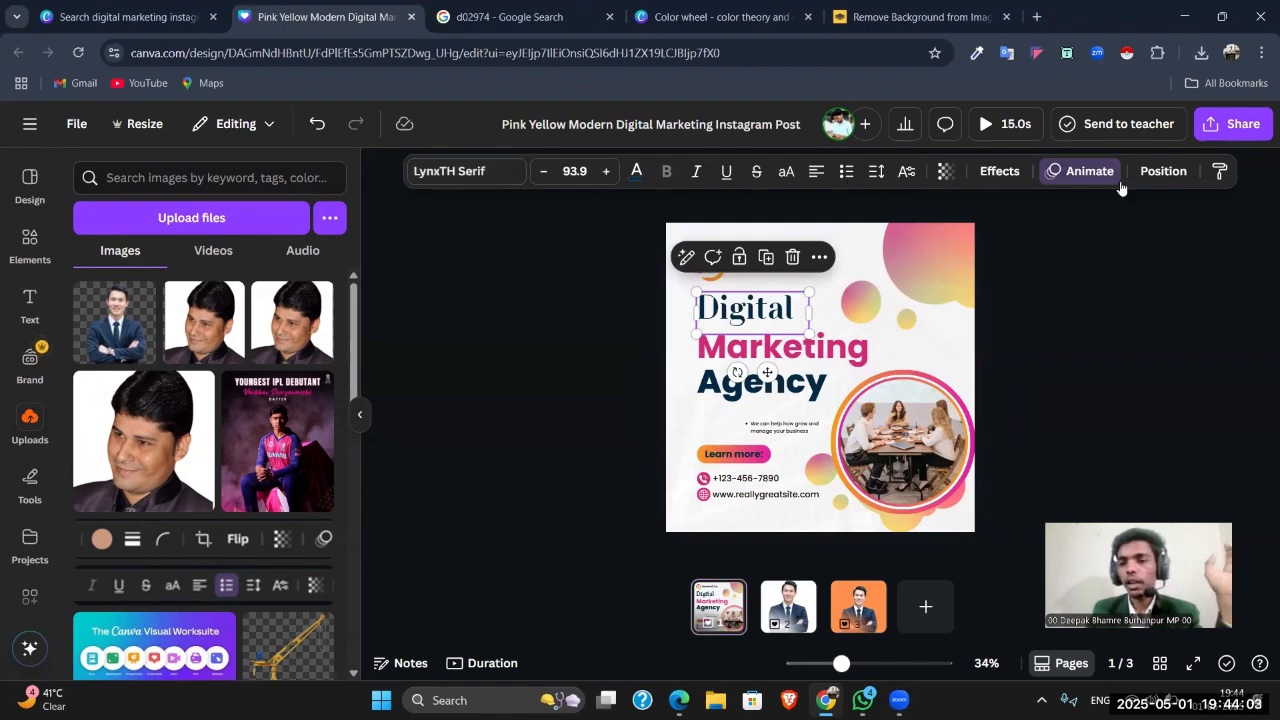
{"action": "left_click", "coordinate": [896, 446]}
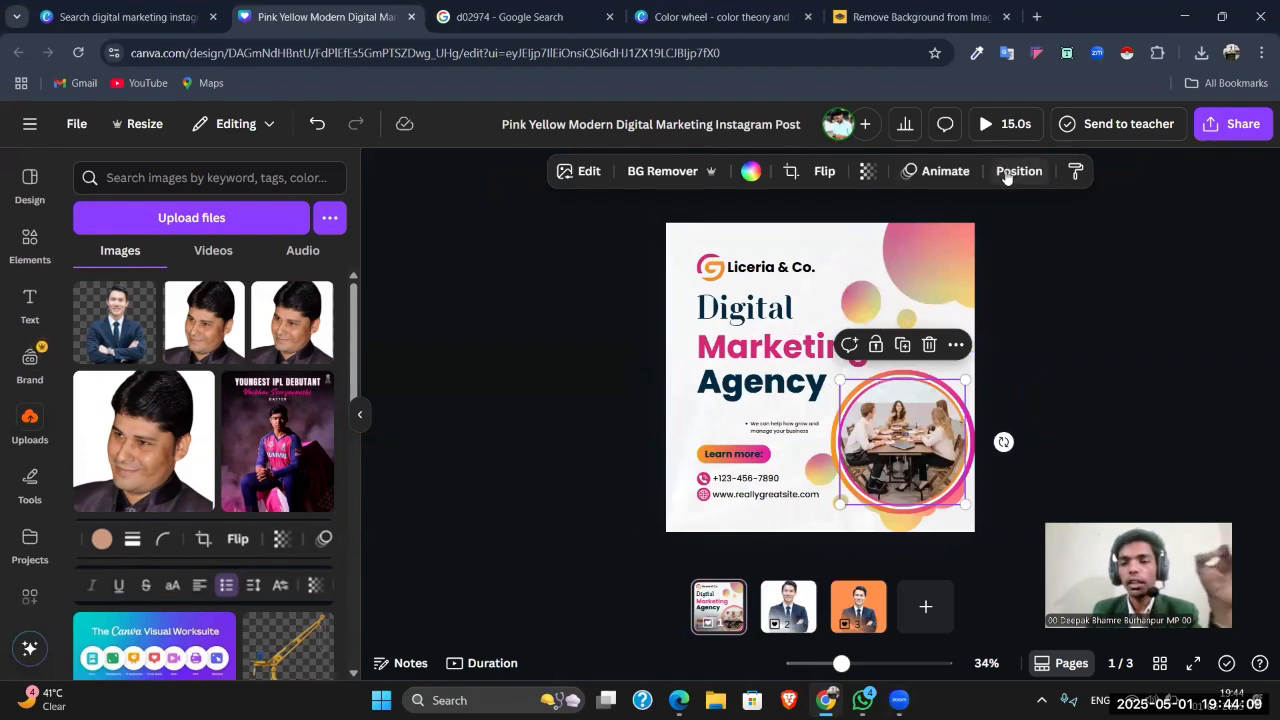
{"action": "left_click", "coordinate": [605, 328]}
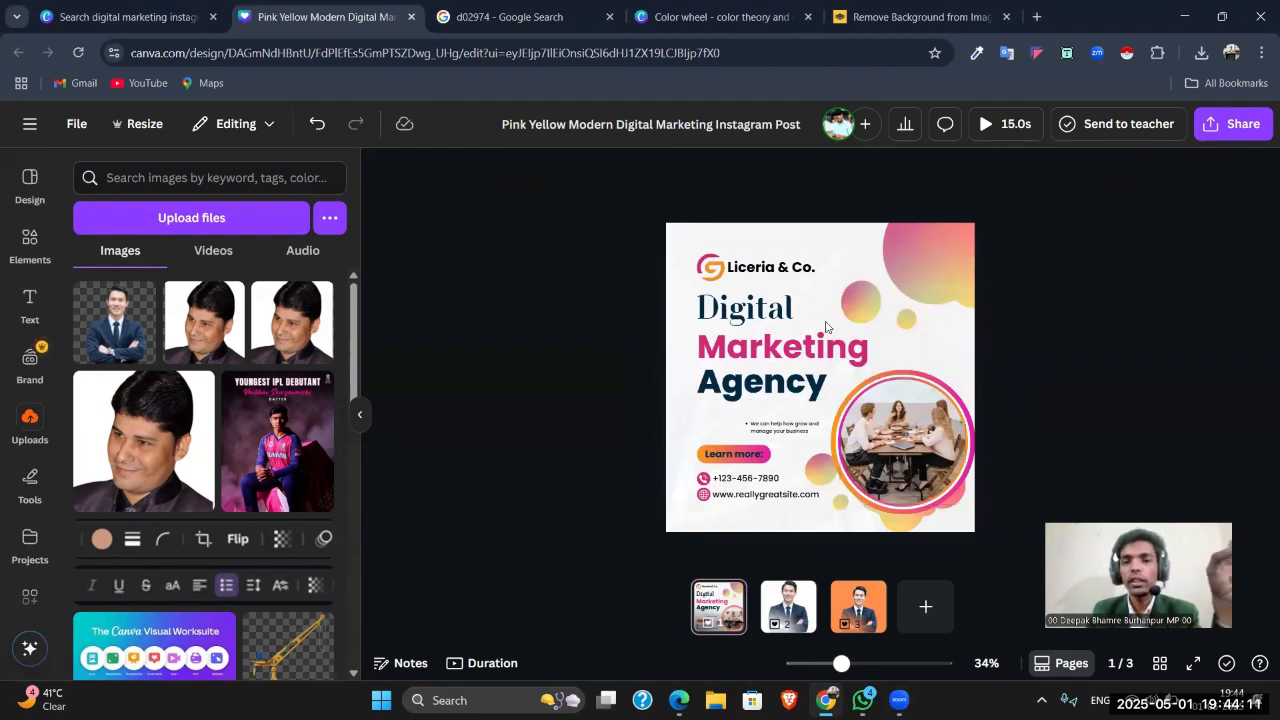
{"action": "left_click", "coordinate": [1243, 130]}
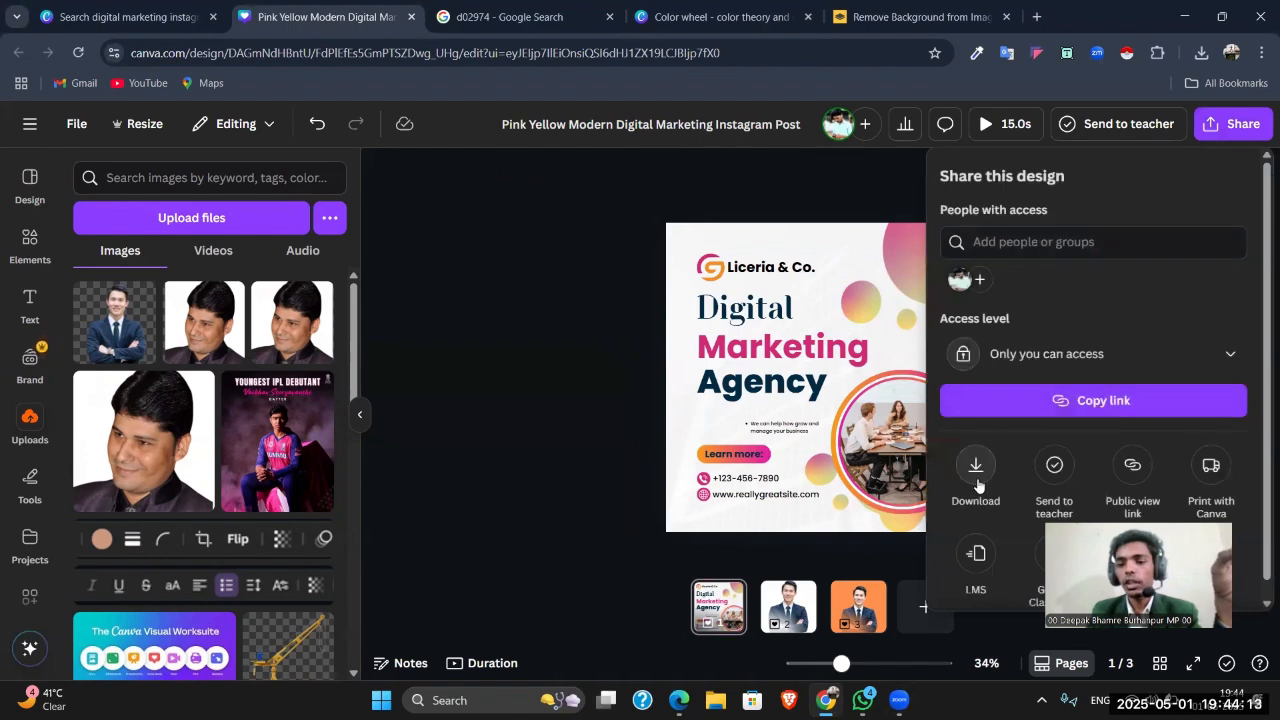
{"action": "left_click", "coordinate": [540, 193]}
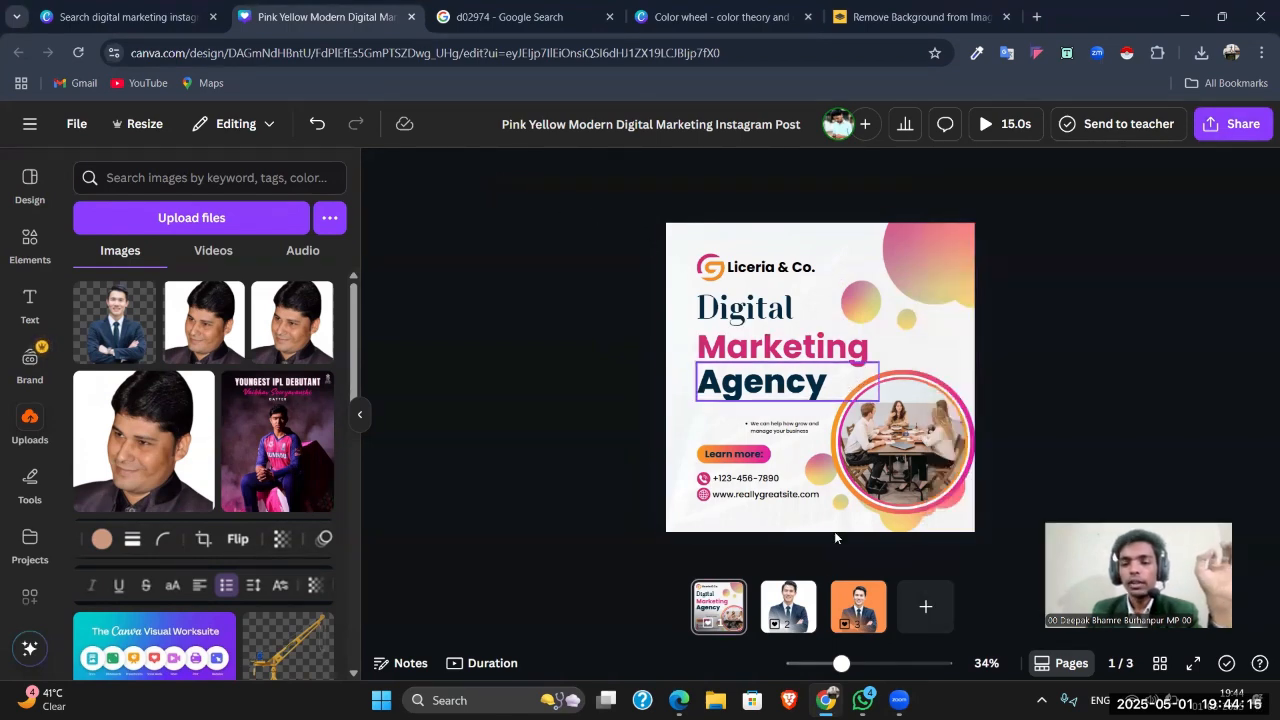
Step: Readjust the saturation of the man cutout on page 3, then deselect it
{"action": "left_click", "coordinate": [848, 617]}
{"action": "left_click", "coordinate": [791, 349]}
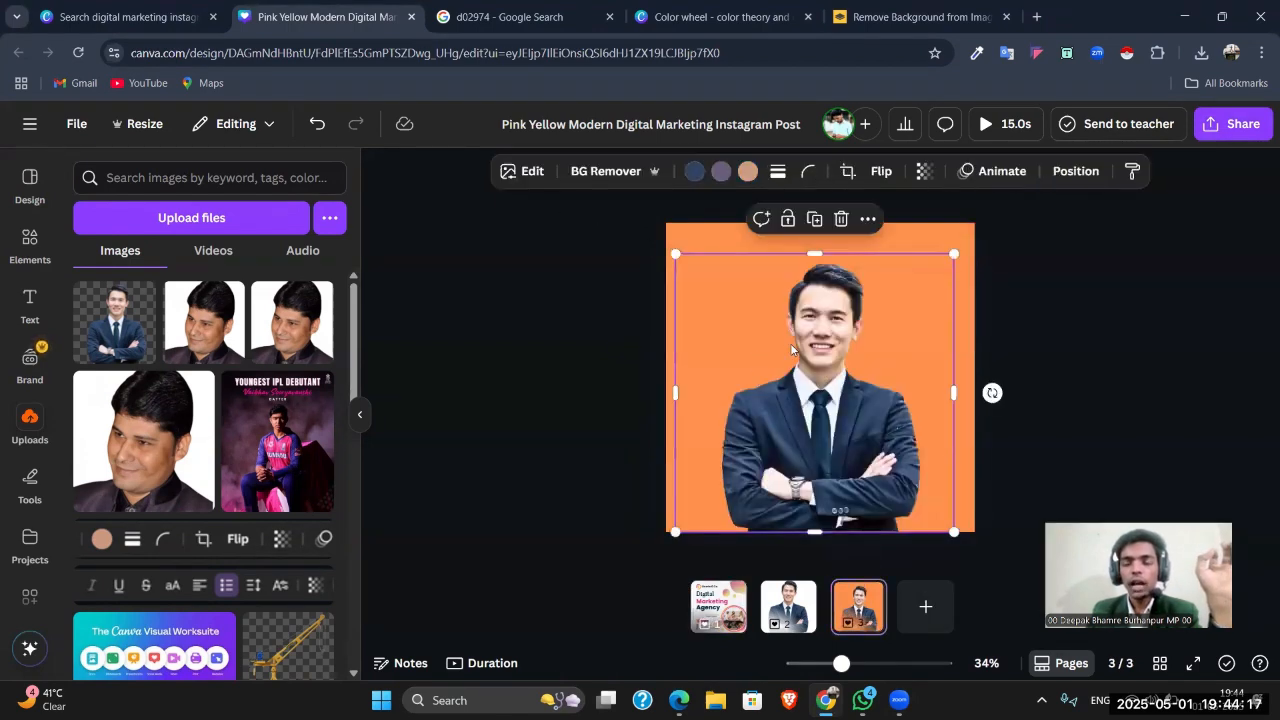
{"action": "left_click", "coordinate": [609, 278]}
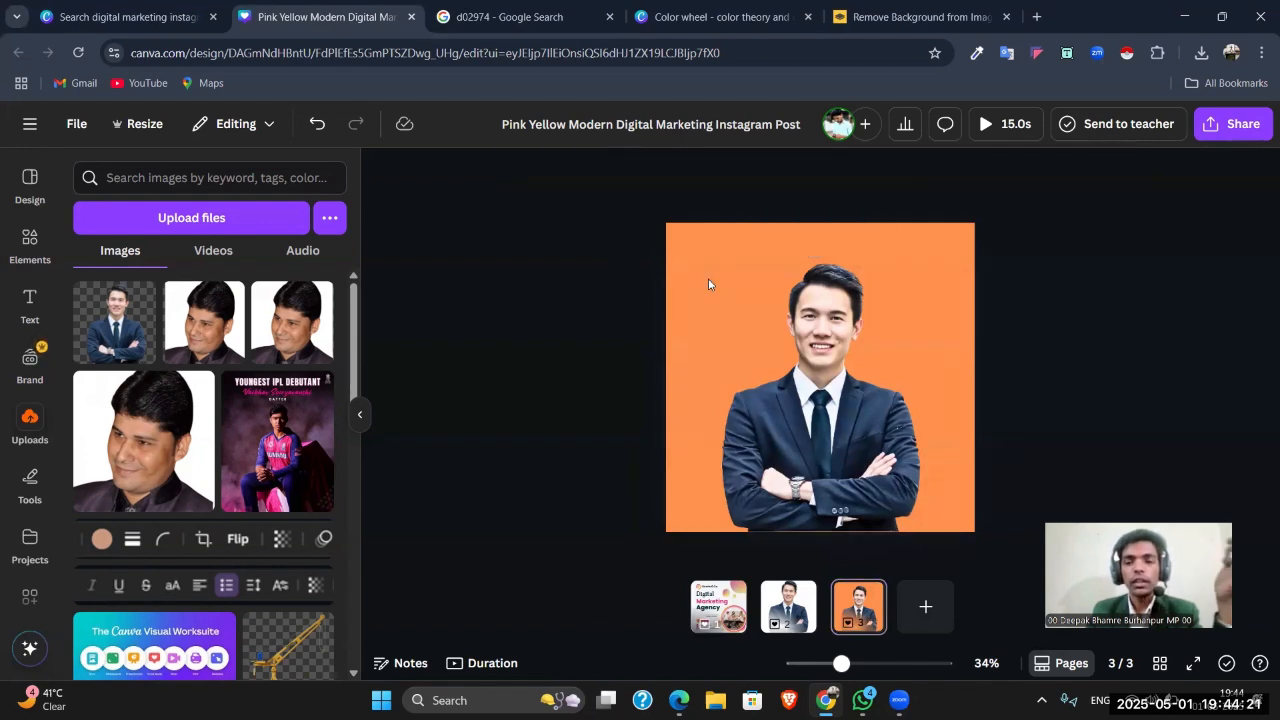
{"action": "left_click", "coordinate": [850, 330]}
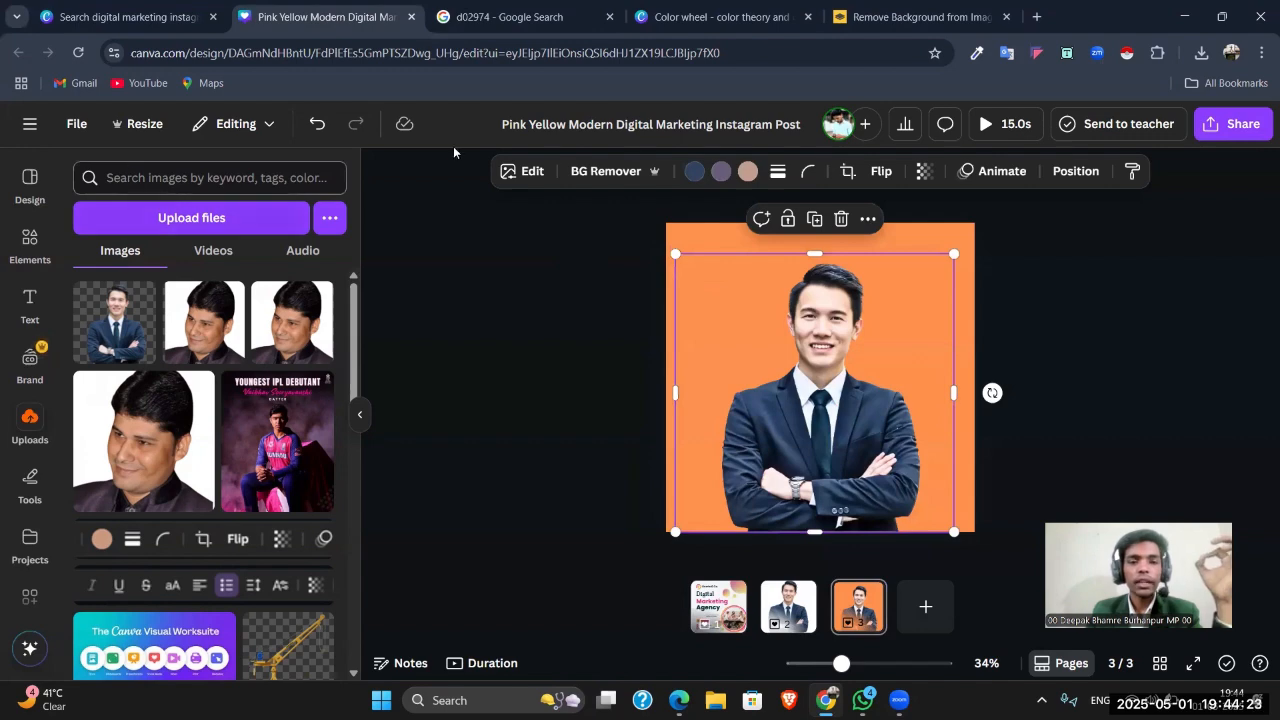
{"action": "left_click", "coordinate": [522, 171]}
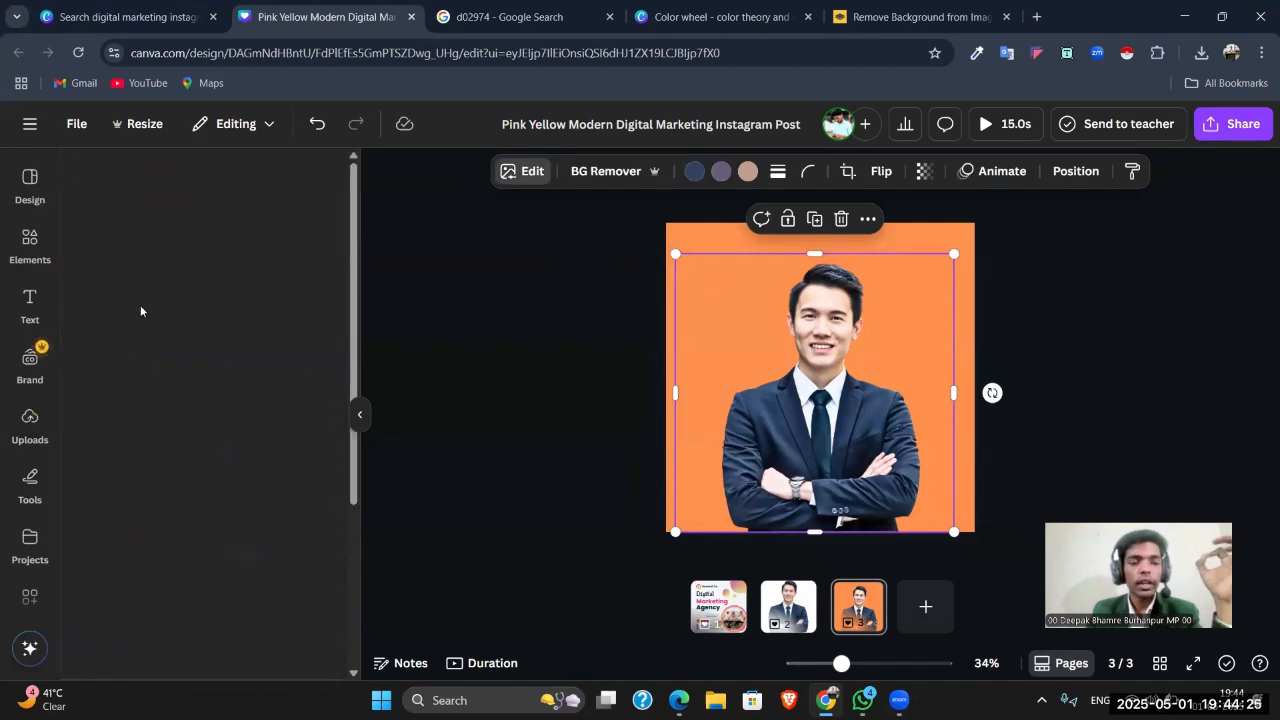
{"action": "scroll", "coordinate": [250, 423], "scroll_direction": "down", "scroll_amount": 6}
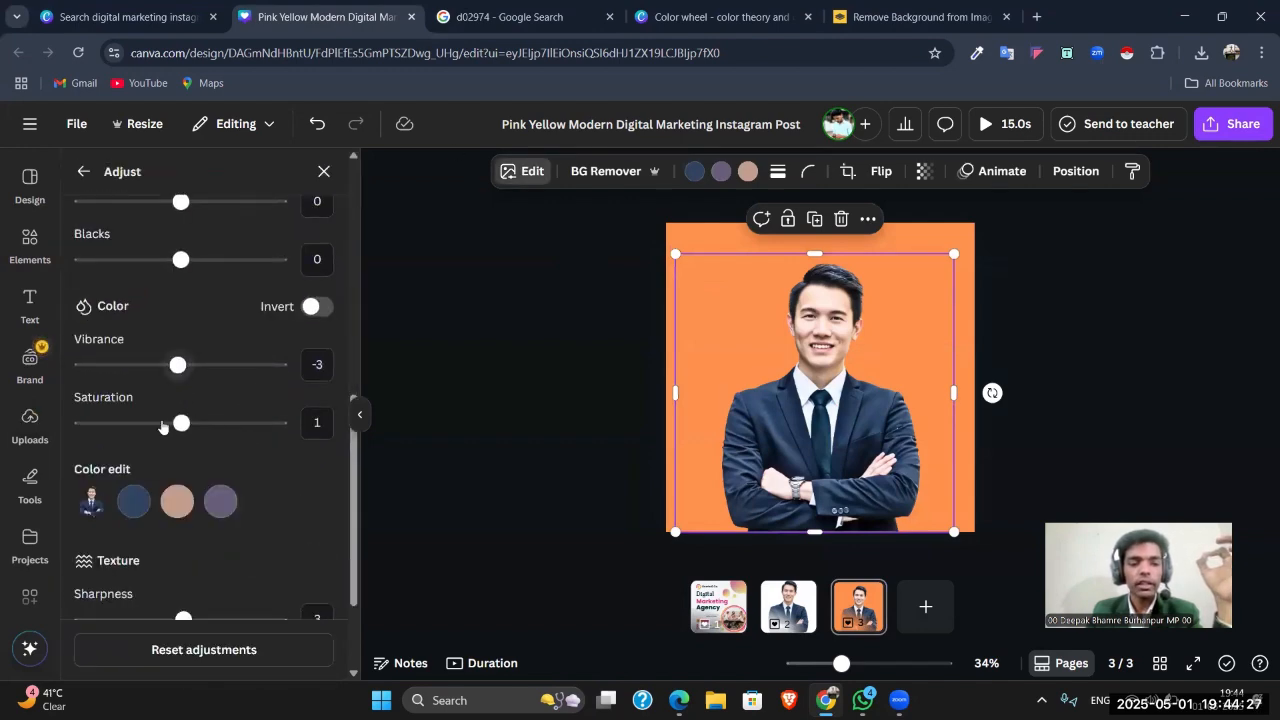
{"action": "mouse_move", "coordinate": [181, 423]}
{"action": "left_mouse_down"}
{"action": "mouse_move", "coordinate": [70, 423]}
{"action": "mouse_move", "coordinate": [280, 423]}
{"action": "mouse_move", "coordinate": [57, 436]}
{"action": "mouse_move", "coordinate": [161, 432]}
{"action": "mouse_move", "coordinate": [180, 445]}
{"action": "left_mouse_up"}
{"action": "left_click", "coordinate": [516, 350]}
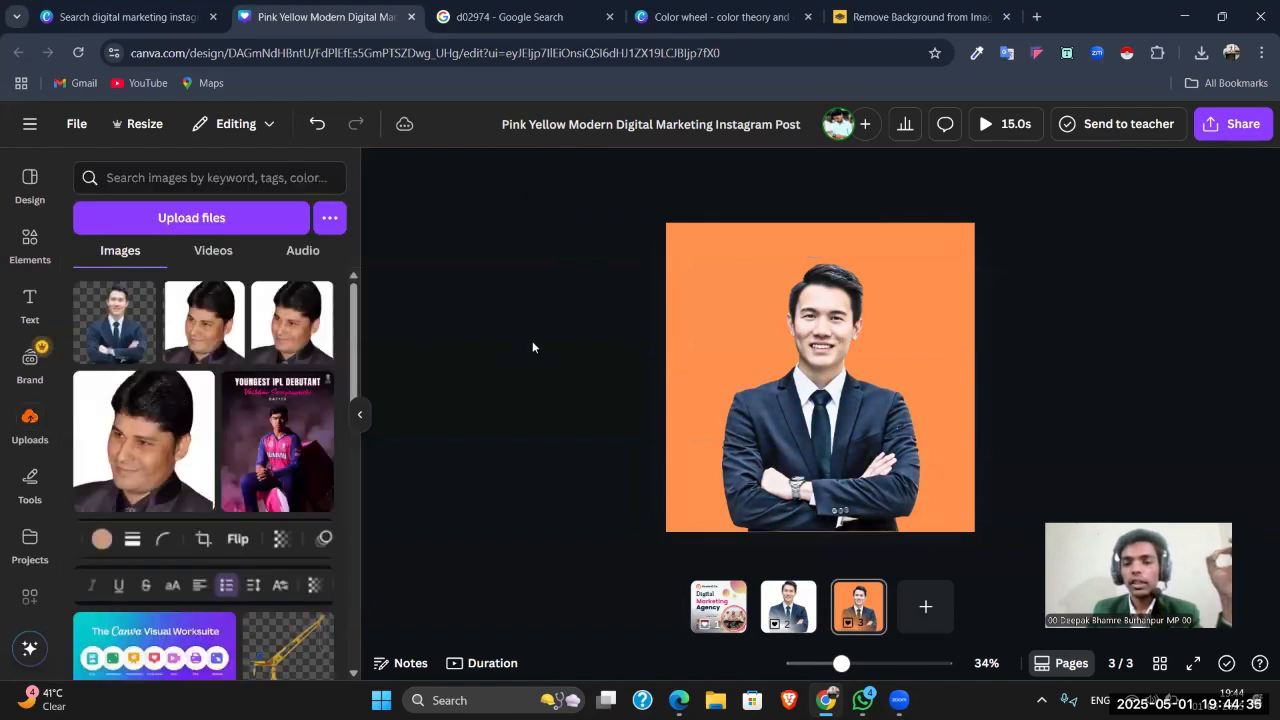